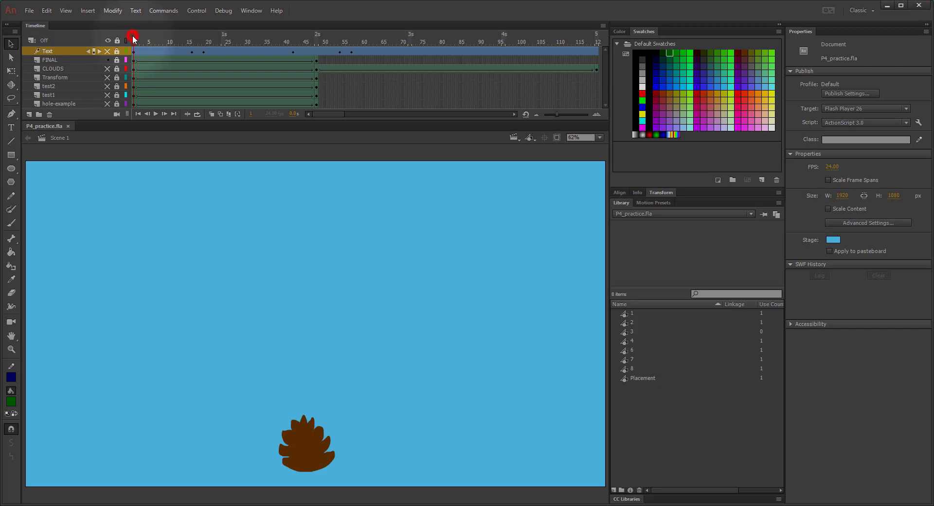
# - Preview the practice file with the FINAL layer hidden and the CLOUDS layer visible at the start of the timeline
pyautogui.moveTo(133, 36); pyautogui.dragTo(133, 55)
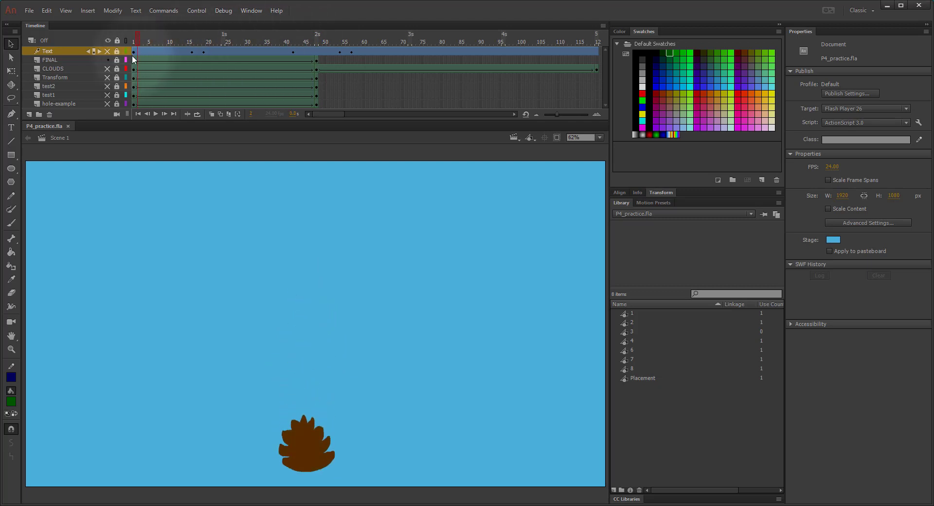
pyautogui.click(107, 60)
pyautogui.click(107, 69)
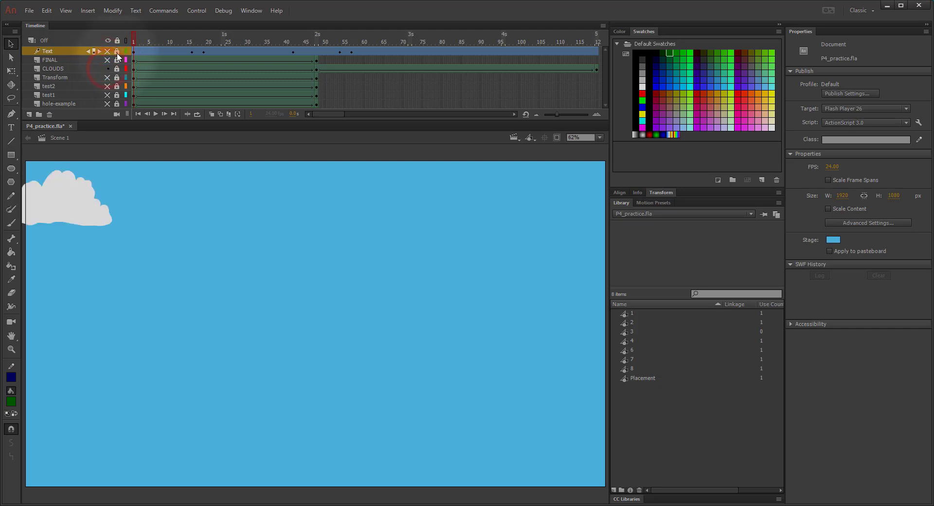
pyautogui.moveTo(132, 38)
pyautogui.mouseDown()
pyautogui.moveTo(337, 22)
pyautogui.moveTo(592, 48)
pyautogui.moveTo(153, 23)
pyautogui.moveTo(457, 56)
pyautogui.moveTo(494, 56)
pyautogui.moveTo(132, 24)
pyautogui.mouseUp()
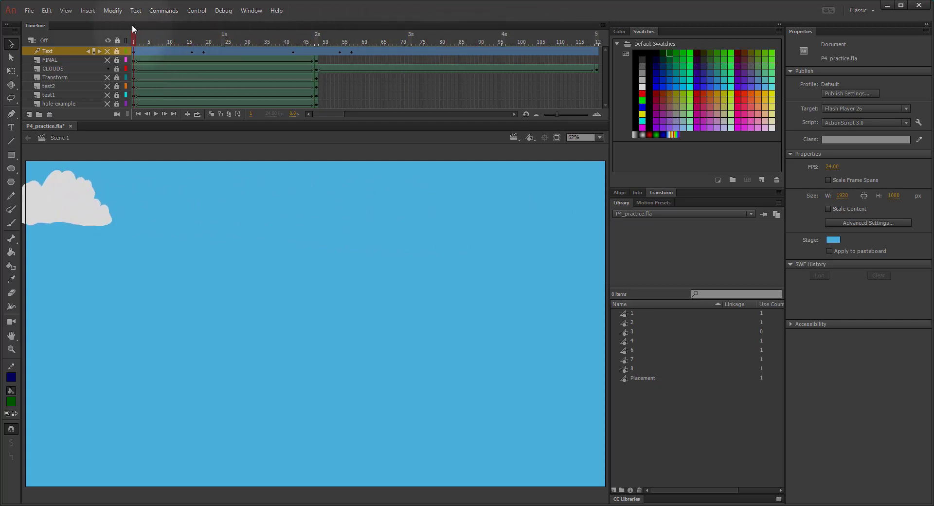
# - Create a new ActionScript 3.0 document and set its stage size to 1920 x 1080 px
pyautogui.click(30, 20)
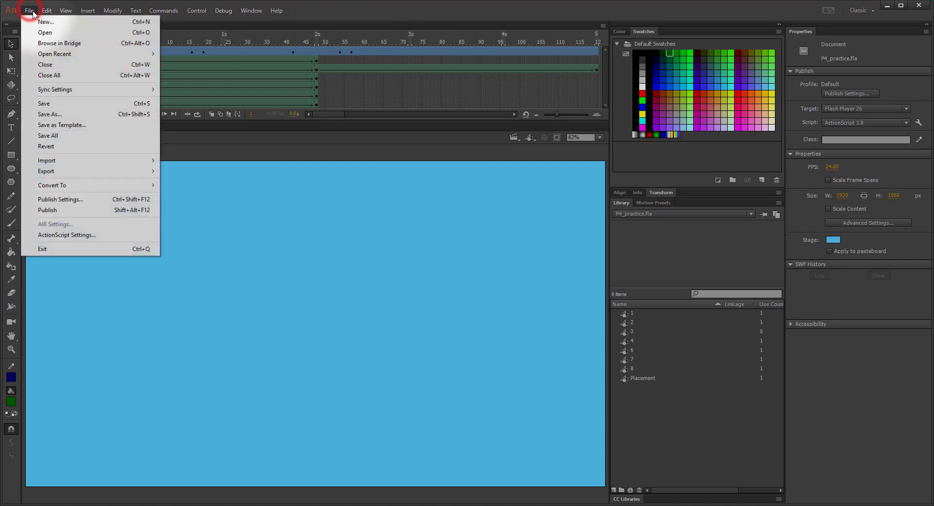
pyautogui.click(34, 18)
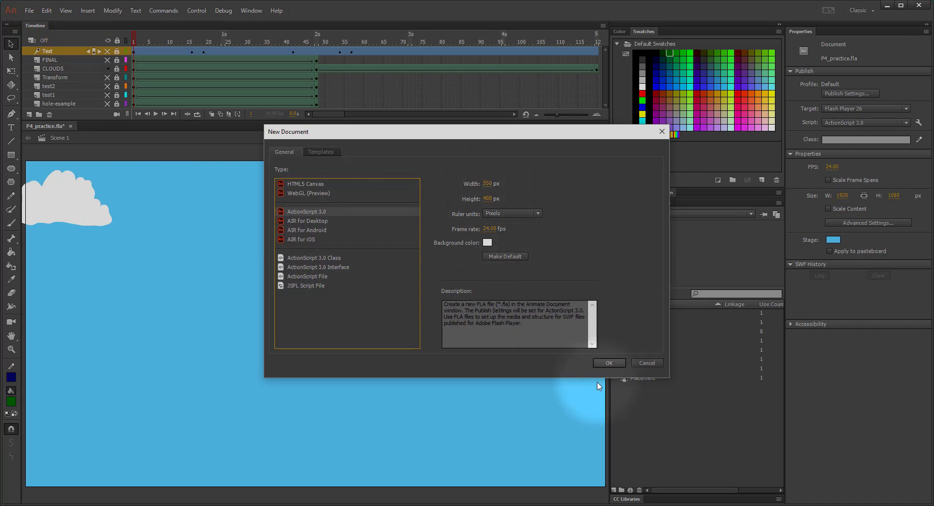
pyautogui.click(611, 363)
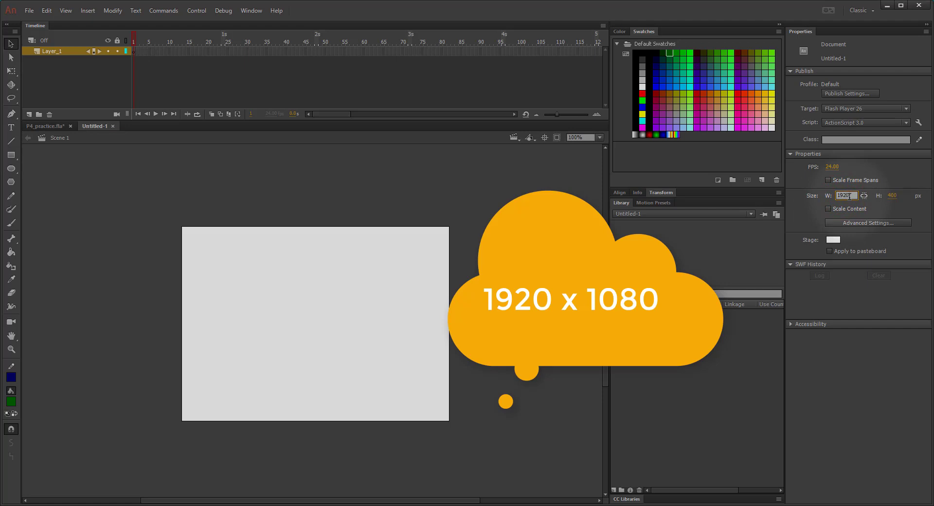
pyautogui.press('Tab')
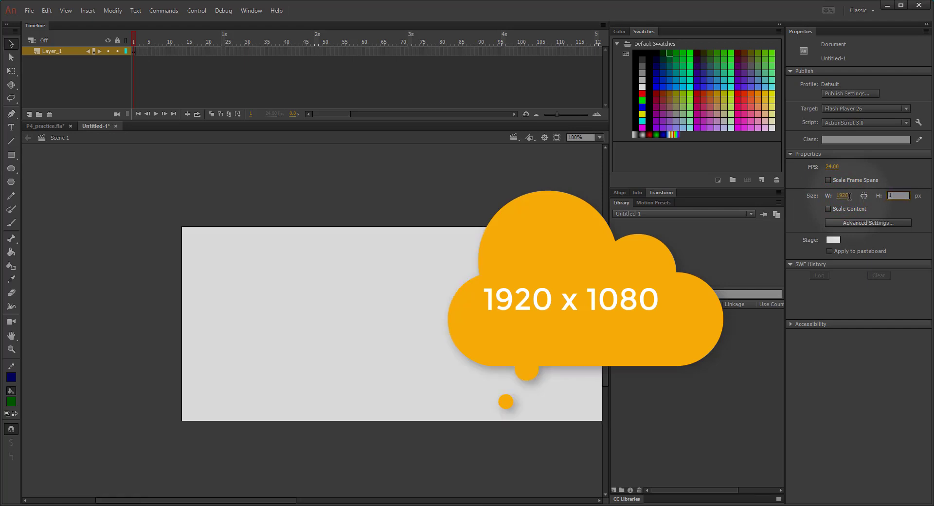
pyautogui.write('1080')
pyautogui.press('Return')
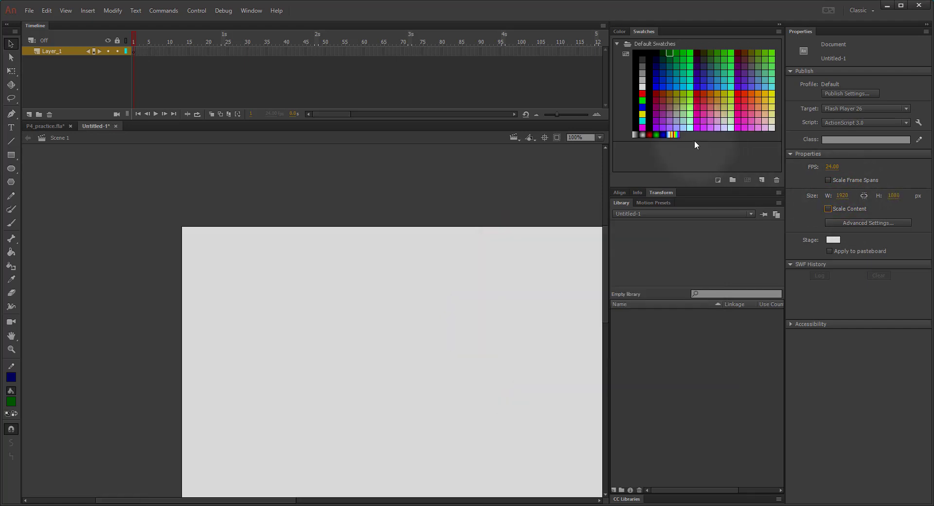
# - Set the stage background to a soft light blue, hex 63CEF7, using the custom color picker
pyautogui.click(599, 137)
pyautogui.click(602, 147)
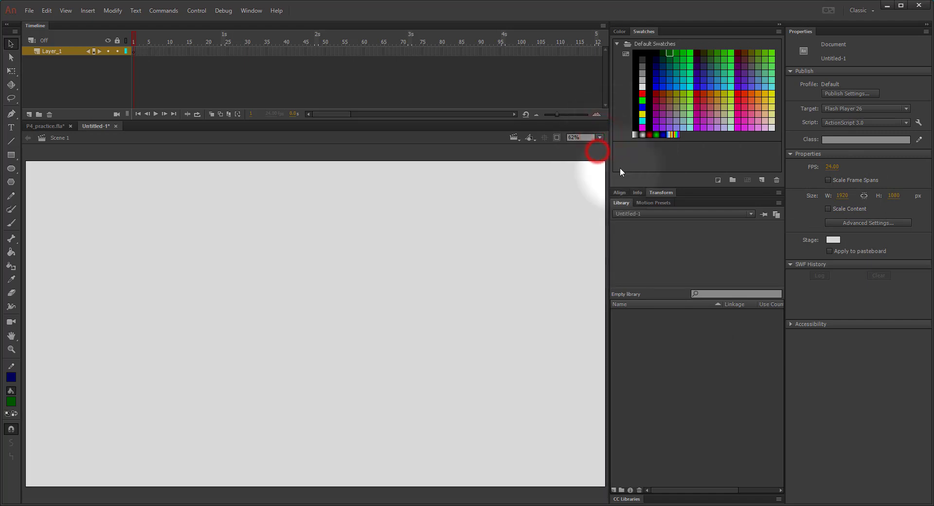
pyautogui.click(833, 240)
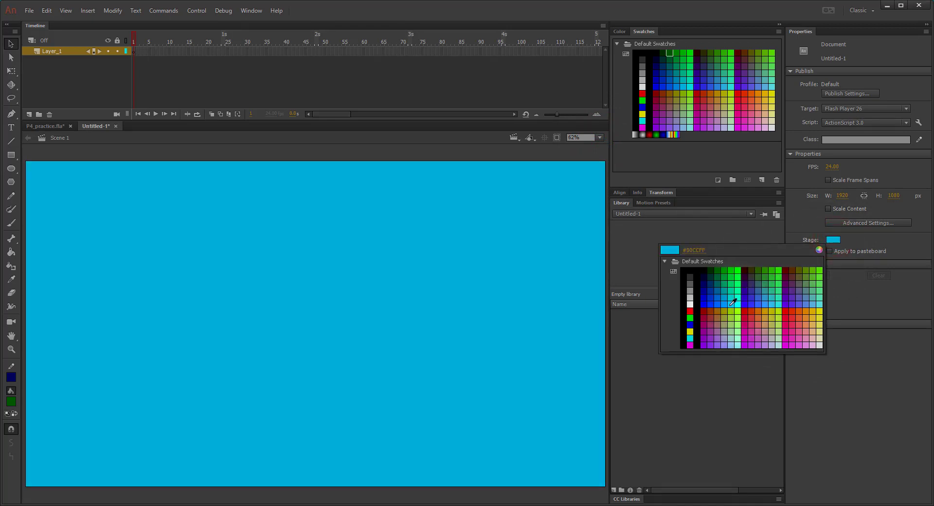
pyautogui.click(731, 303)
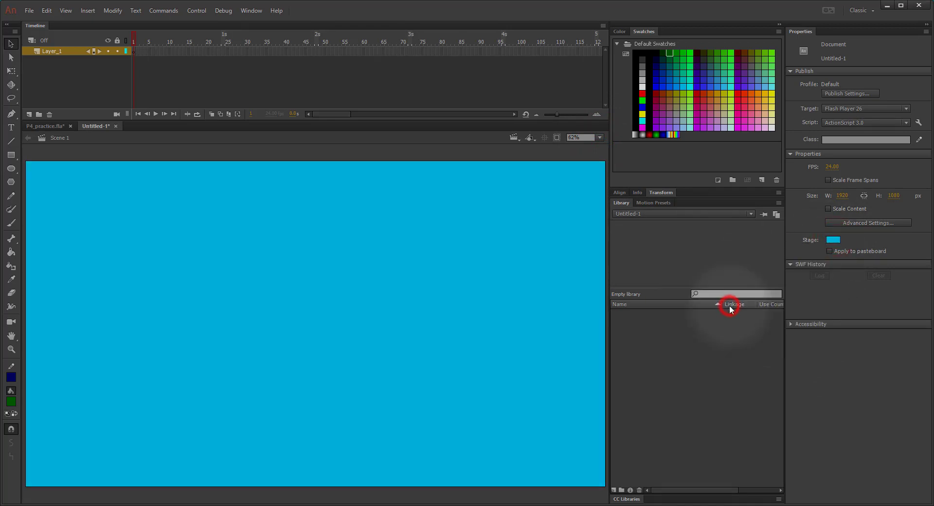
pyautogui.click(831, 239)
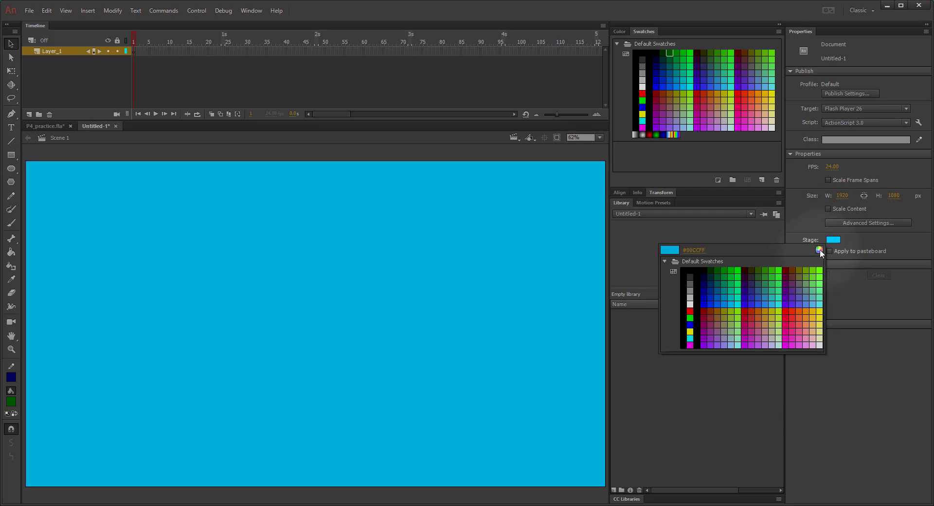
pyautogui.click(820, 250)
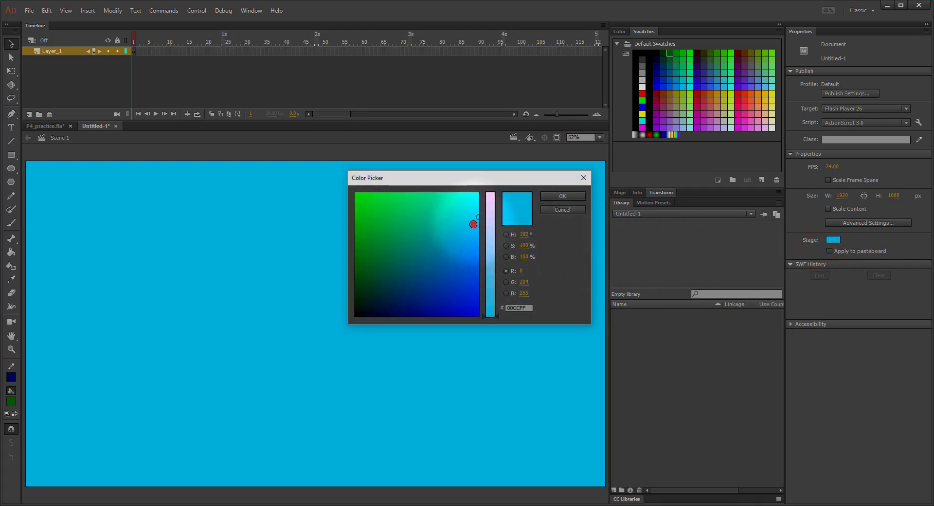
pyautogui.moveTo(473, 224); pyautogui.dragTo(475, 216)
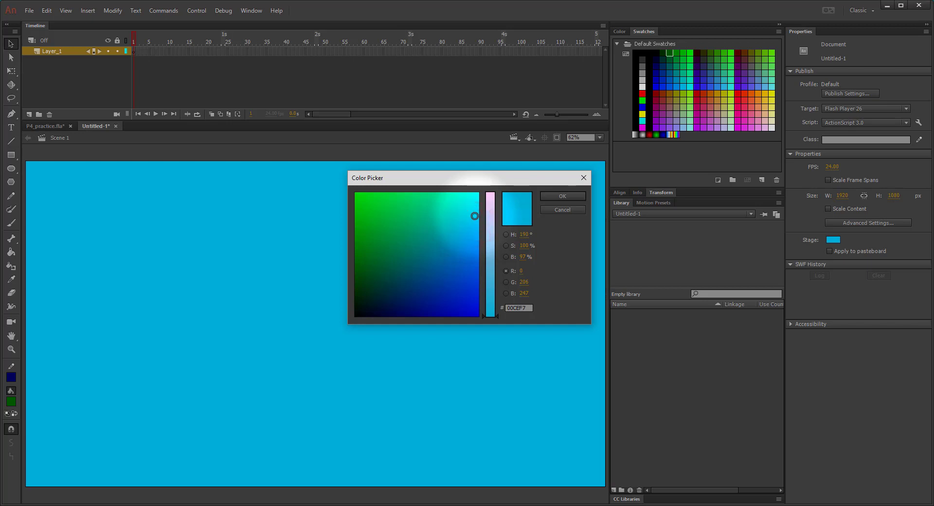
pyautogui.moveTo(495, 311); pyautogui.dragTo(498, 268)
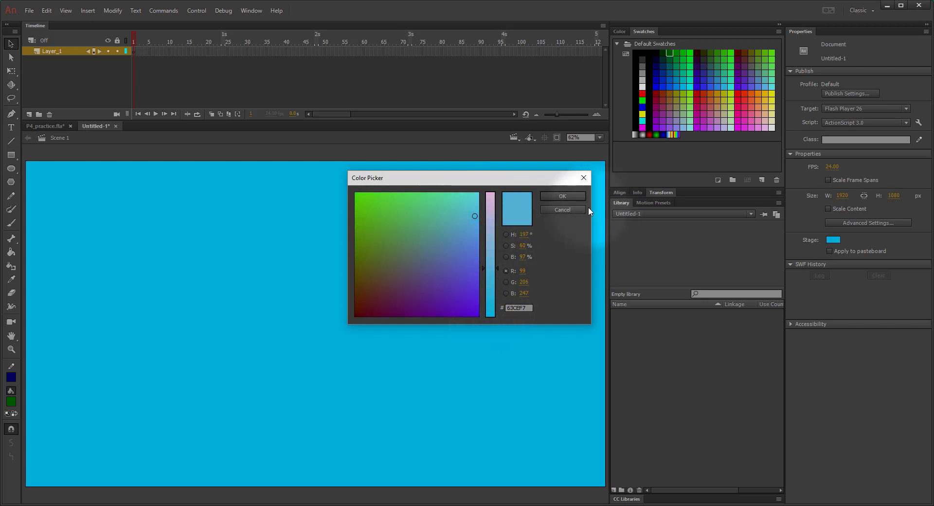
pyautogui.click(564, 197)
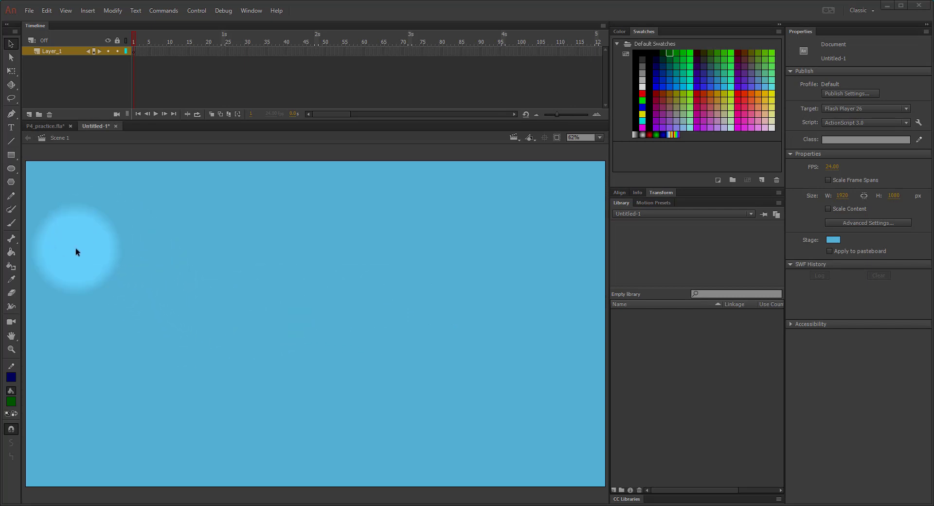
# - Set the fill color to dark brown and activate the Brush tool
pyautogui.click(10, 403)
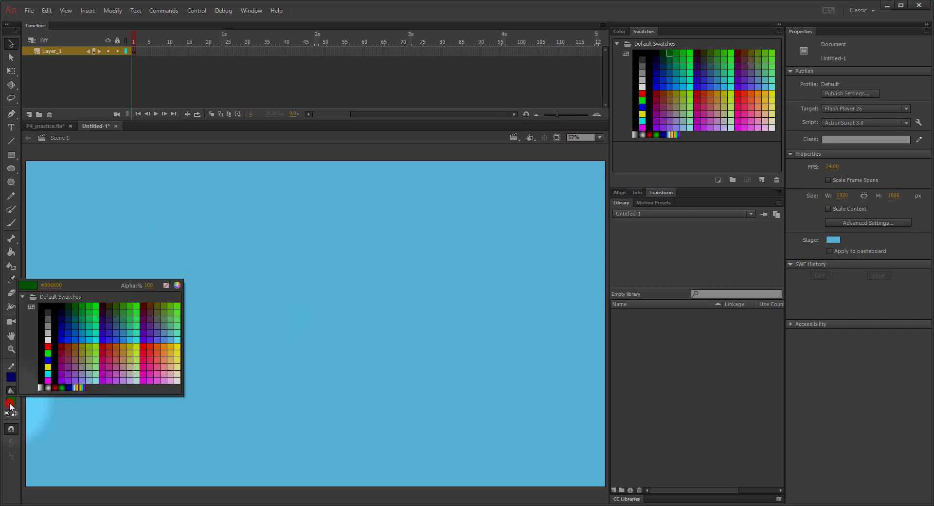
pyautogui.click(156, 300)
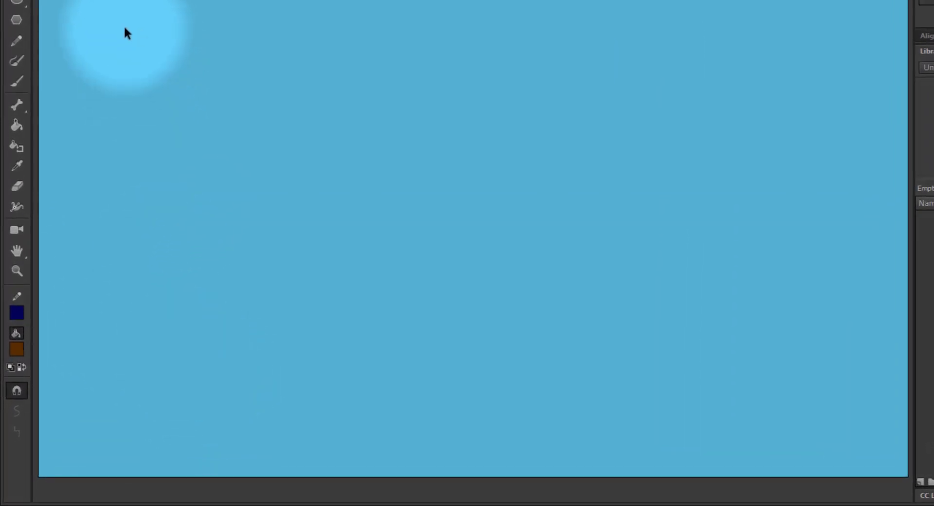
pyautogui.click(22, 83)
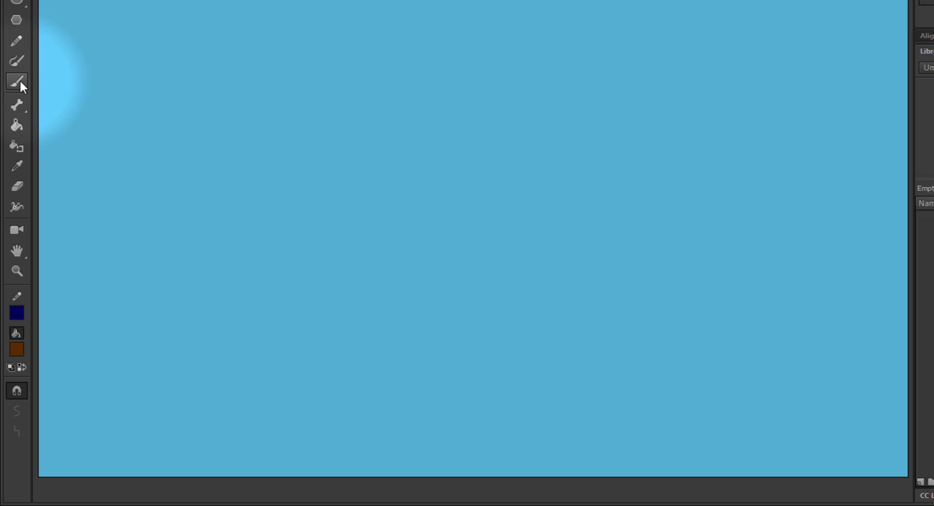
pyautogui.press('b')
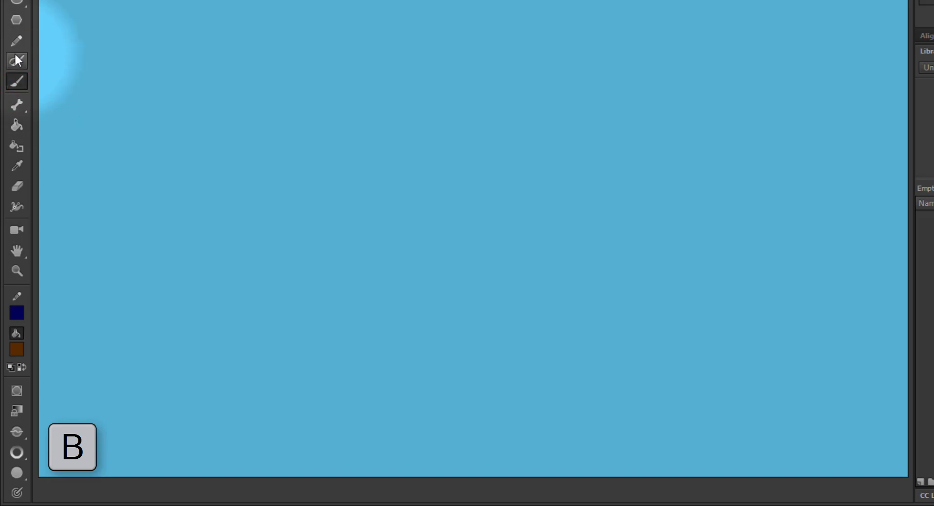
pyautogui.press('v')
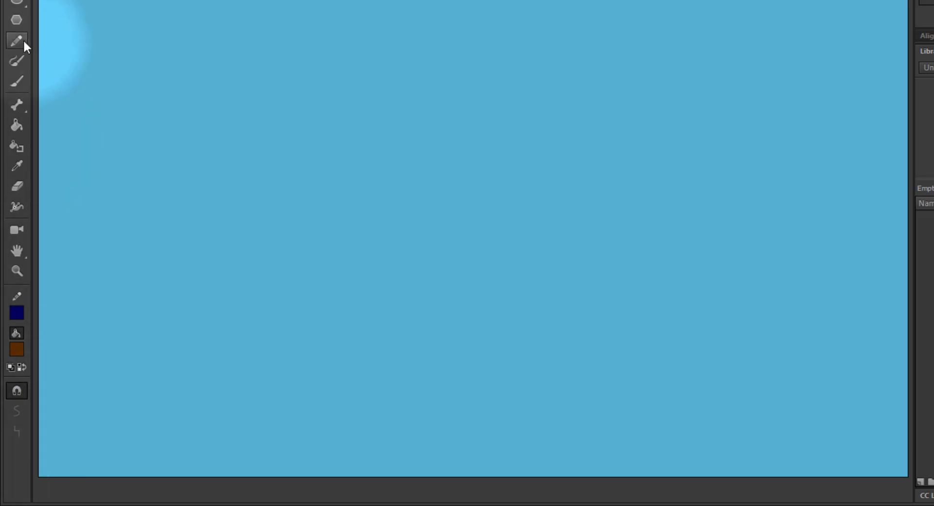
pyautogui.click(17, 81)
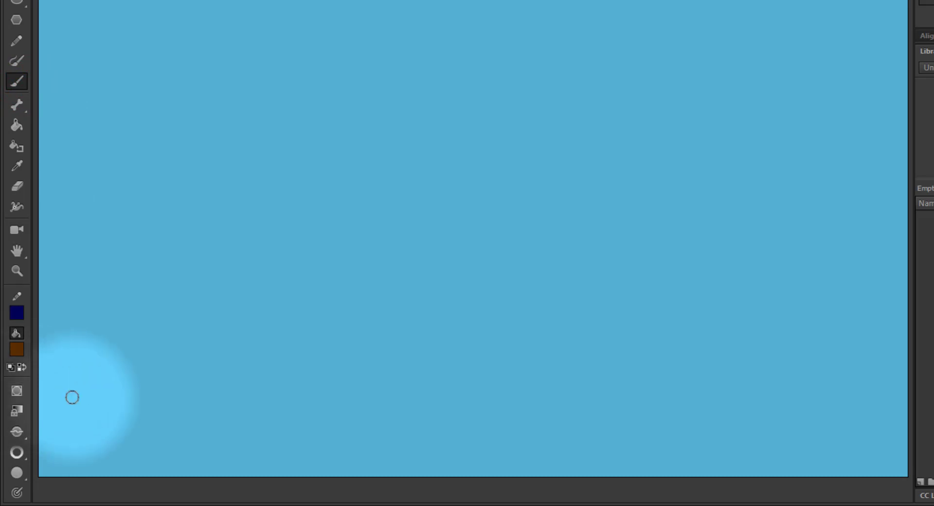
# - Give the brush a narrow vertical oval shape, keeping object drawing mode off
pyautogui.click(17, 391)
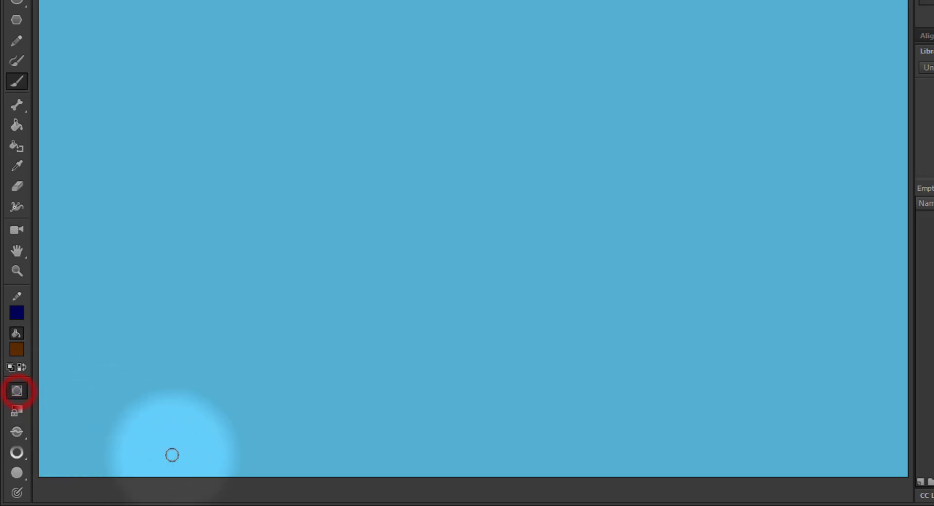
pyautogui.click(19, 389)
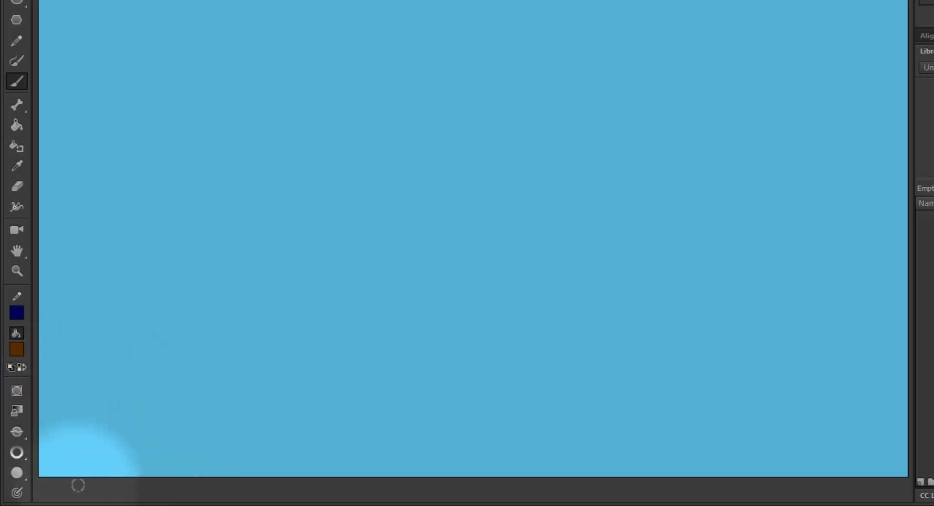
pyautogui.click(22, 453)
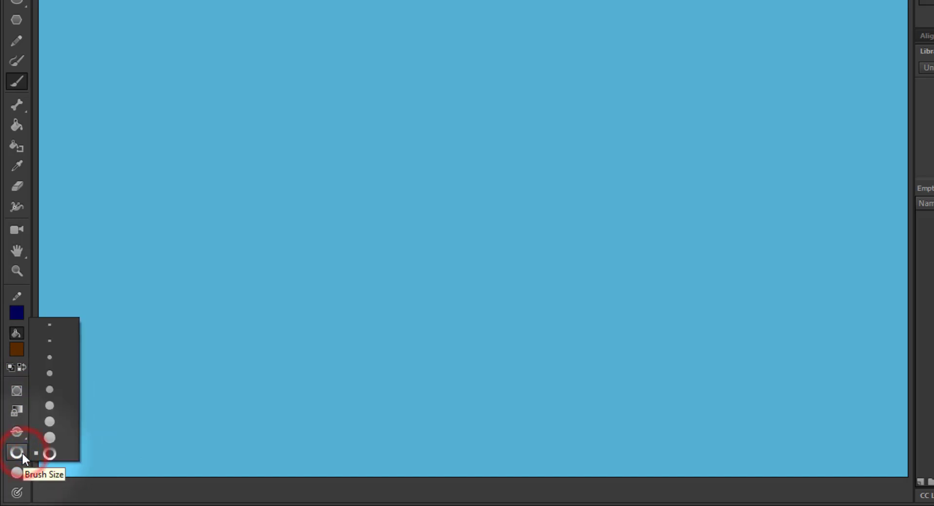
pyautogui.click(16, 472)
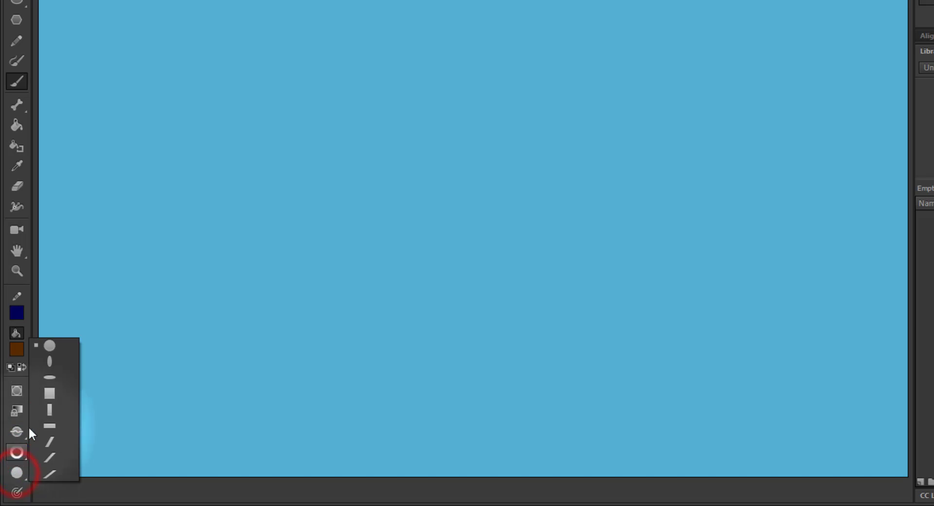
pyautogui.click(52, 361)
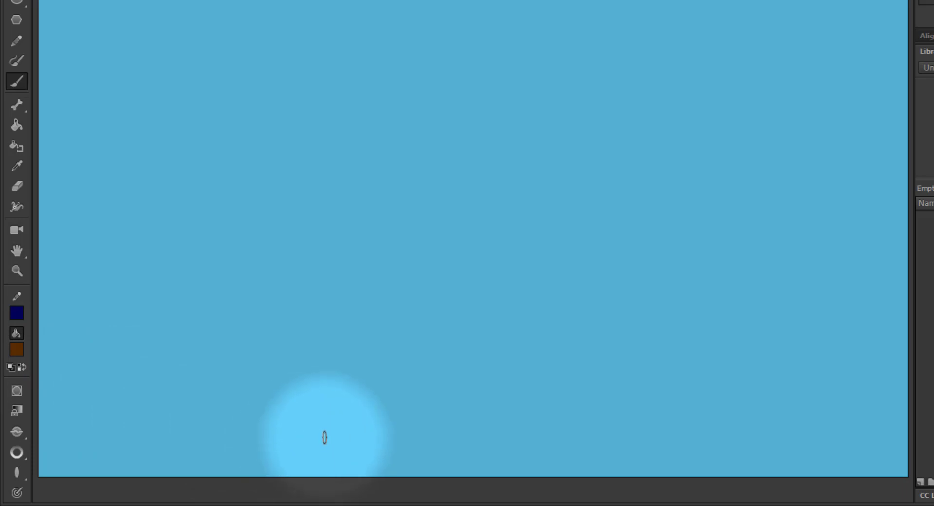
# - Paint a trial brown curved clump with upward spikes near the stage's lower edge and delete it
pyautogui.moveTo(316, 429)
pyautogui.mouseDown()
pyautogui.moveTo(356, 446)
pyautogui.moveTo(310, 435)
pyautogui.moveTo(264, 442)
pyautogui.moveTo(249, 456)
pyautogui.moveTo(214, 431)
pyautogui.mouseUp()
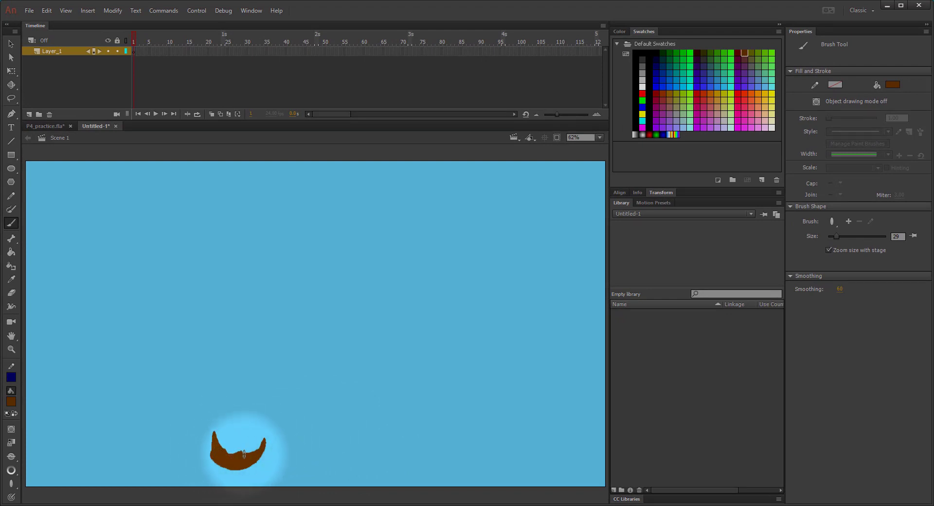
pyautogui.moveTo(256, 429); pyautogui.dragTo(255, 442)
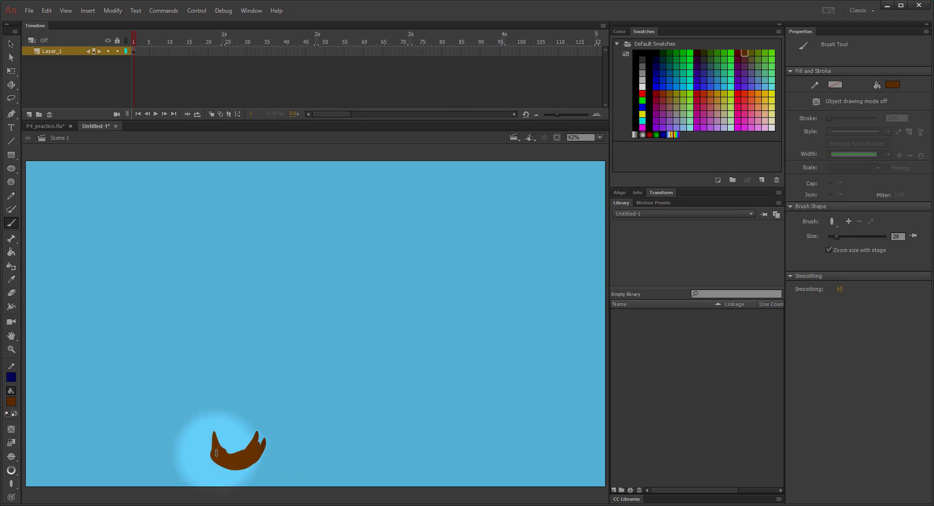
pyautogui.moveTo(216, 452)
pyautogui.mouseDown()
pyautogui.moveTo(220, 427)
pyautogui.moveTo(232, 451)
pyautogui.moveTo(250, 422)
pyautogui.mouseUp()
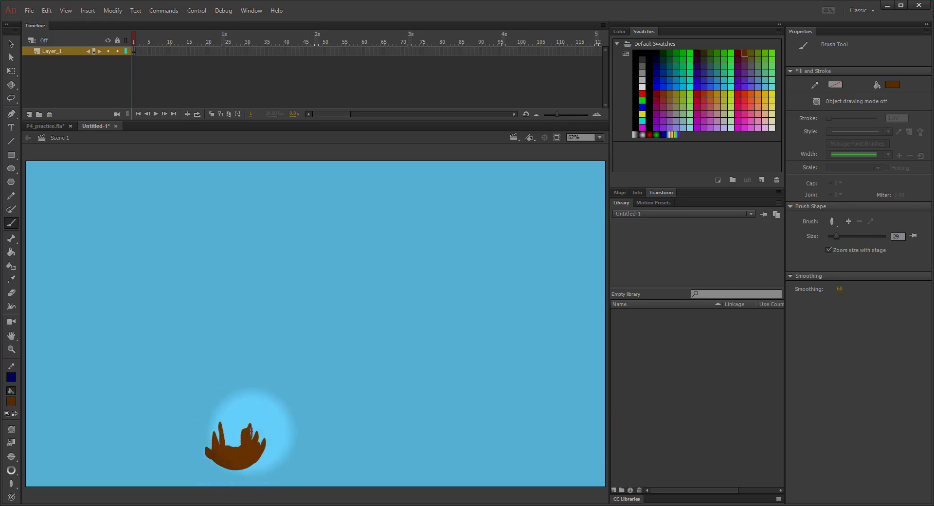
pyautogui.moveTo(247, 446); pyautogui.dragTo(239, 430)
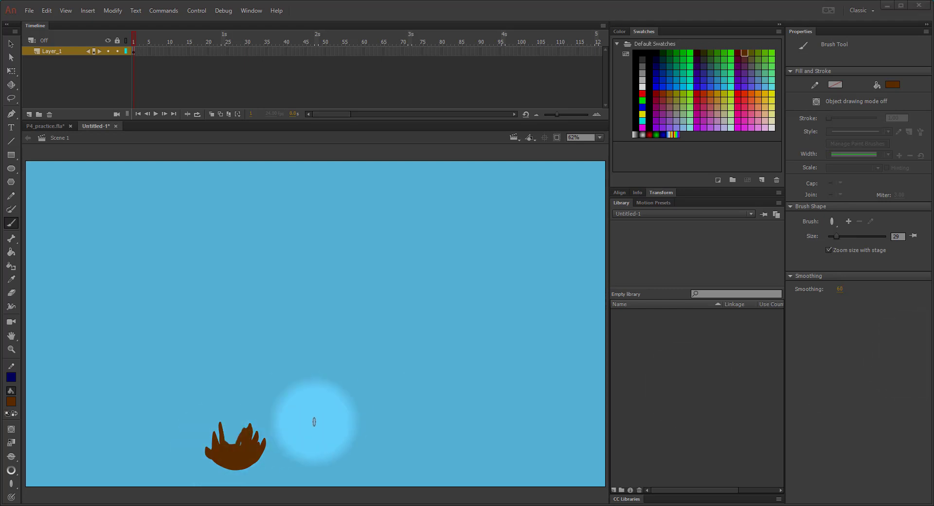
pyautogui.click(8, 46)
pyautogui.click(236, 462)
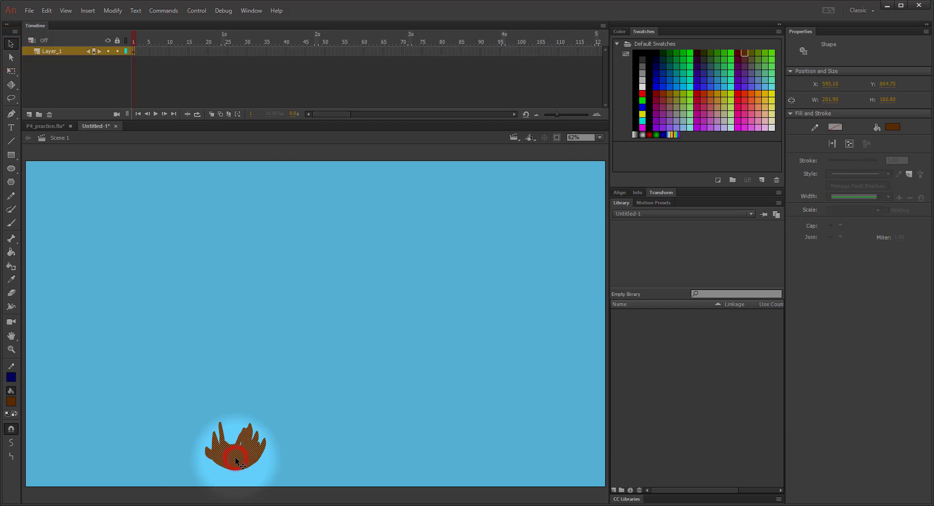
pyautogui.press('Delete')
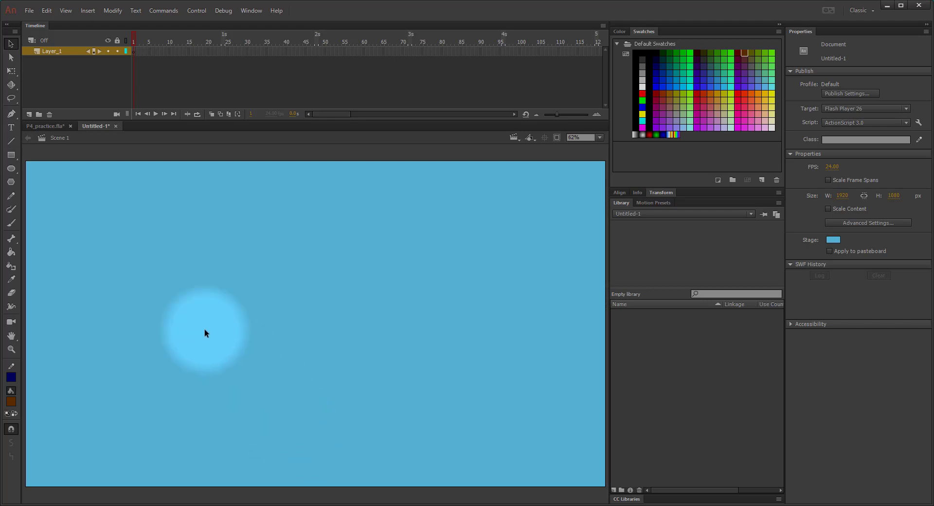
# - Paint a solid brown pine cone with scalloped, pointed layers near the stage's lower edge using the Brush tool
pyautogui.click(11, 222)
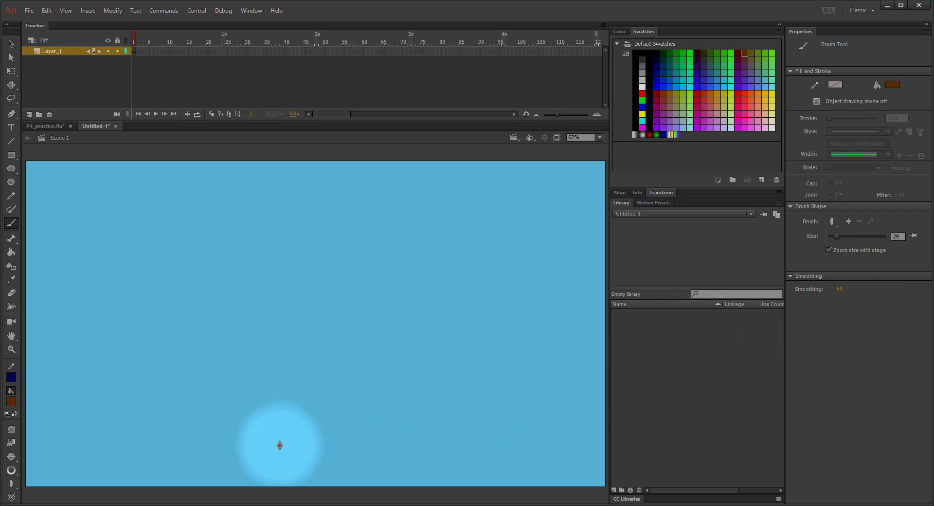
pyautogui.moveTo(261, 431)
pyautogui.mouseDown()
pyautogui.moveTo(280, 442)
pyautogui.moveTo(304, 423)
pyautogui.moveTo(279, 442)
pyautogui.moveTo(255, 417)
pyautogui.moveTo(279, 431)
pyautogui.moveTo(294, 416)
pyautogui.moveTo(291, 429)
pyautogui.mouseUp()
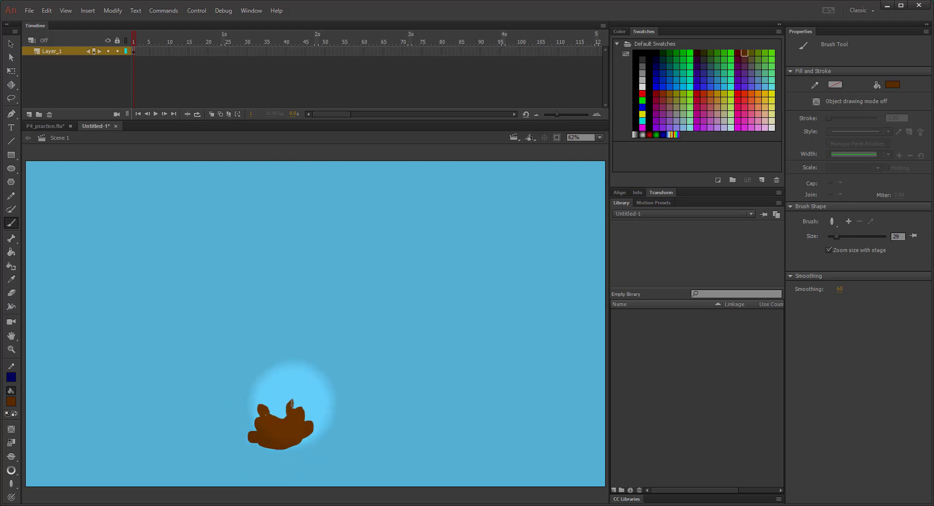
pyautogui.moveTo(270, 415)
pyautogui.mouseDown()
pyautogui.moveTo(261, 390)
pyautogui.moveTo(271, 405)
pyautogui.moveTo(278, 393)
pyautogui.moveTo(274, 408)
pyautogui.moveTo(272, 396)
pyautogui.moveTo(285, 395)
pyautogui.mouseUp()
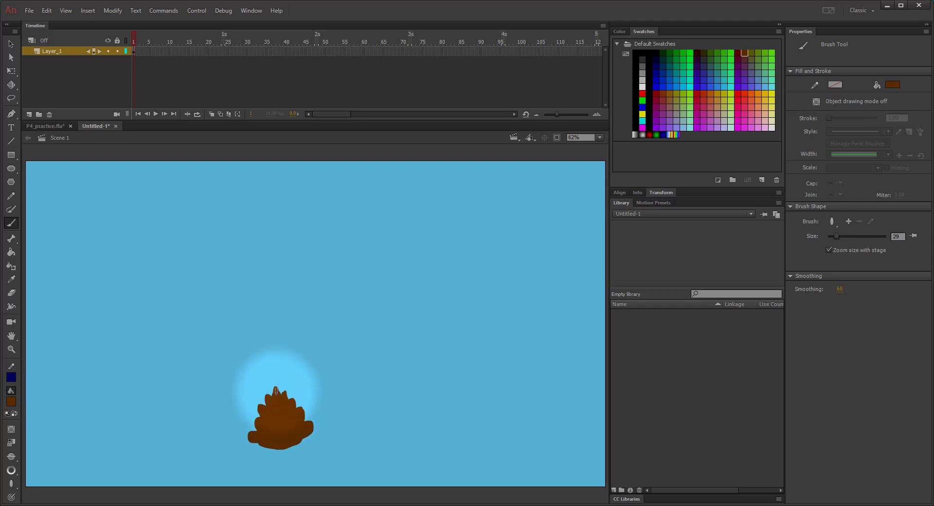
pyautogui.moveTo(276, 404); pyautogui.dragTo(254, 434)
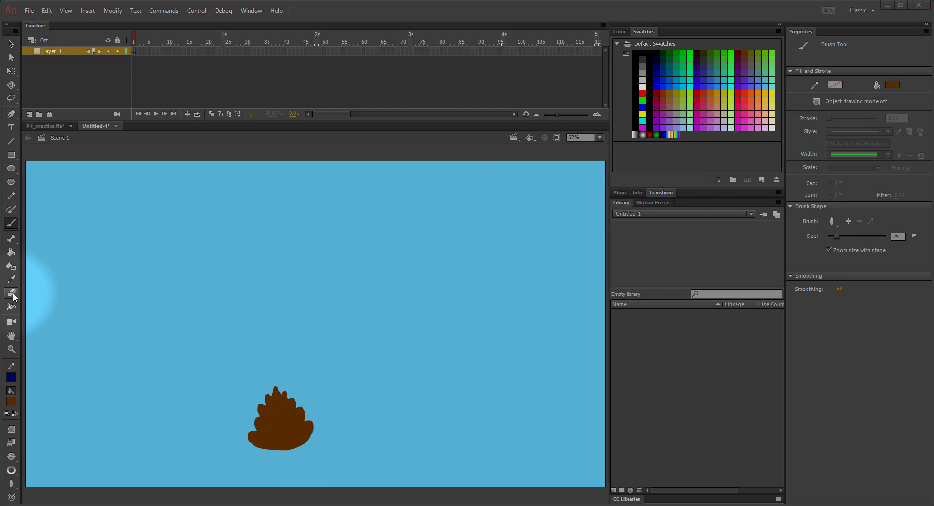
# - Try to trim the pine cone's bottom edge with an enlarged eraser and undo the erasing
pyautogui.press('e')
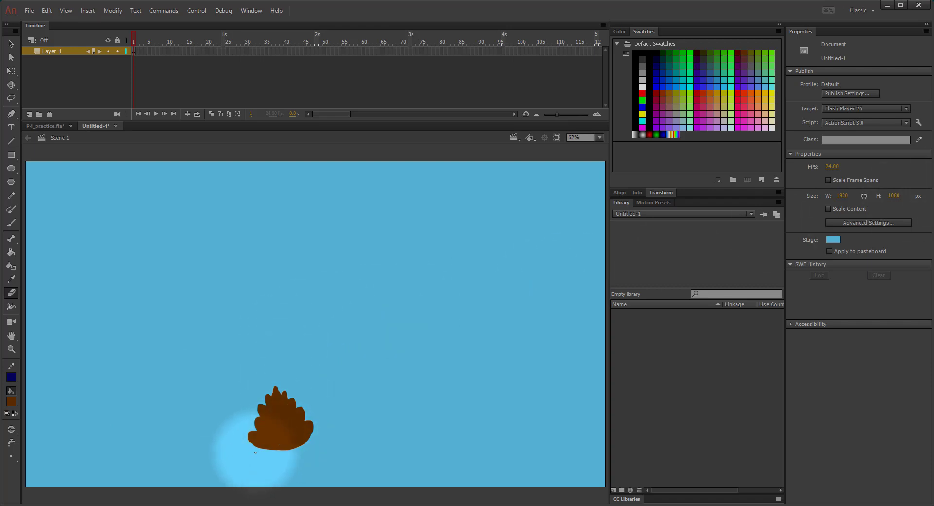
pyautogui.press(']')
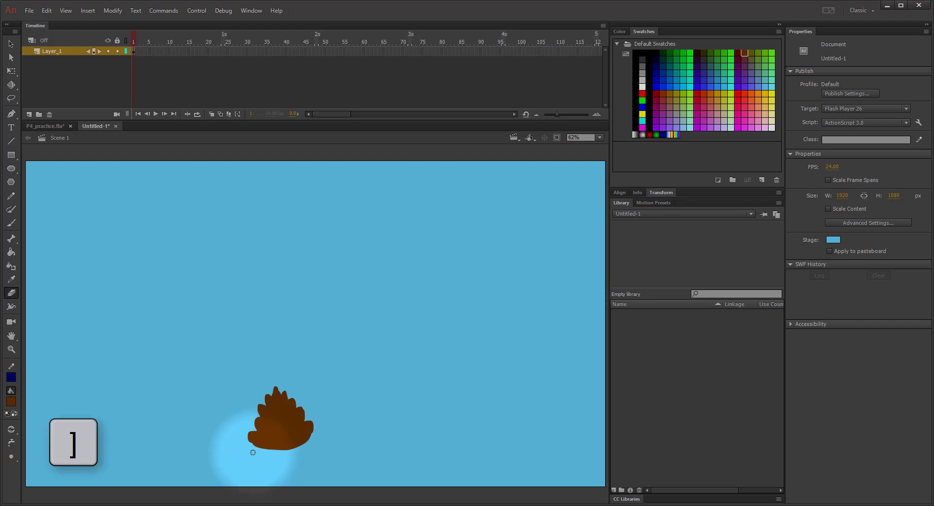
pyautogui.press('[')
pyautogui.moveTo(263, 451)
pyautogui.mouseDown()
pyautogui.moveTo(246, 444)
pyautogui.moveTo(292, 458)
pyautogui.moveTo(283, 475)
pyautogui.moveTo(316, 431)
pyautogui.moveTo(317, 441)
pyautogui.mouseUp()
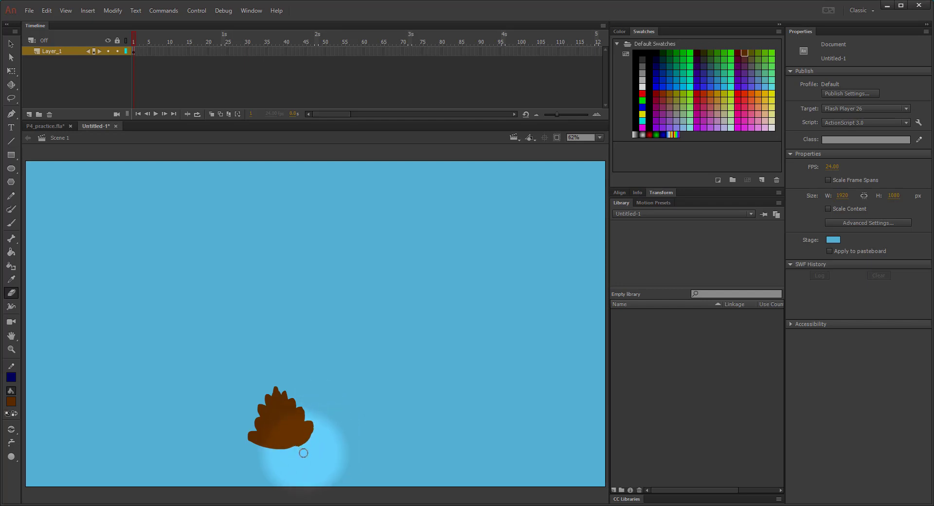
pyautogui.hotkey('ctrl', 'z')
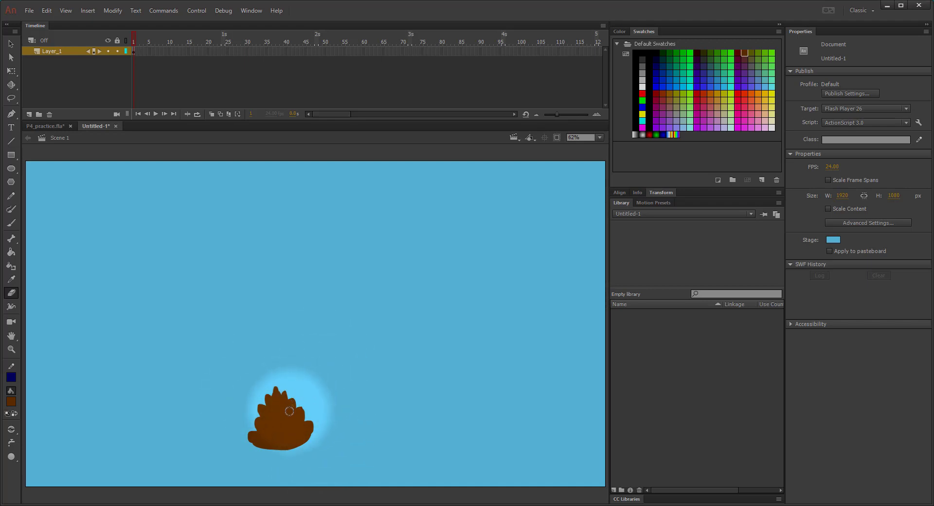
# - Rename Layer_1 as COne-tree
pyautogui.doubleClick(57, 50)
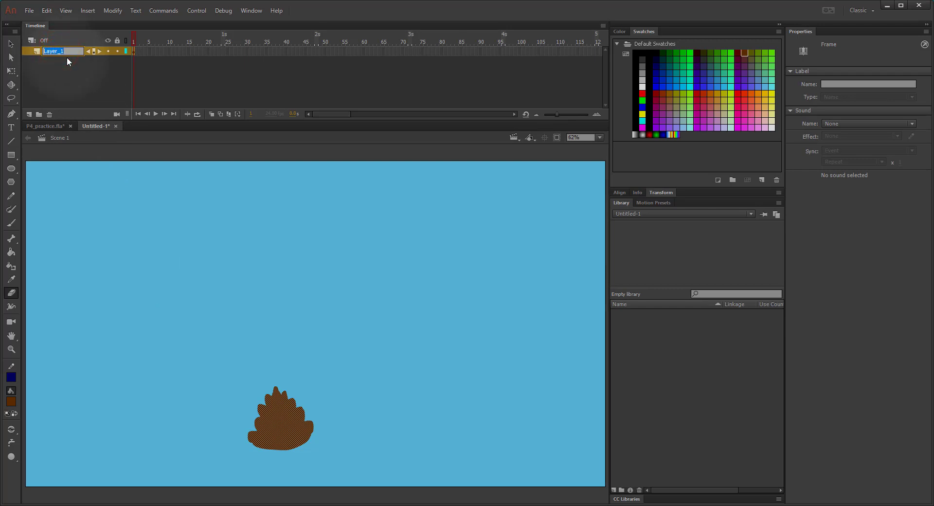
pyautogui.write('shape')
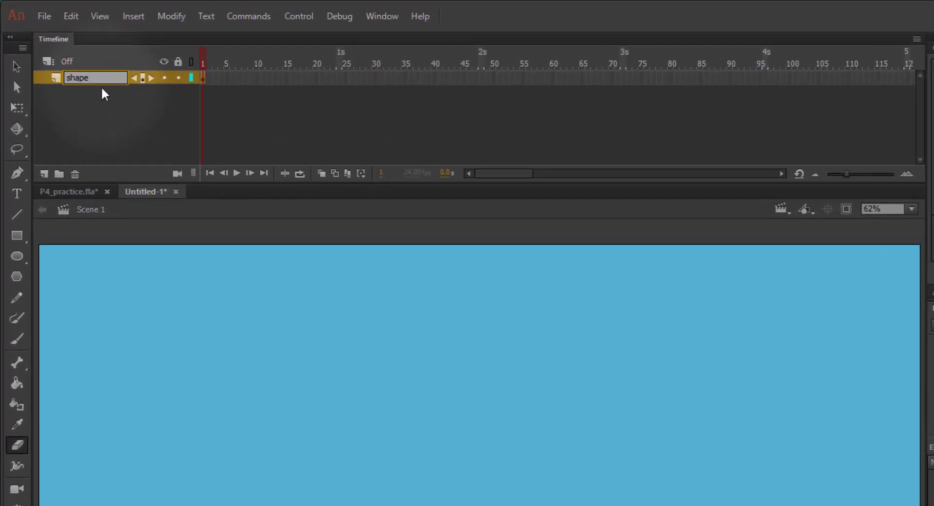
pyautogui.press('BackSpace')
pyautogui.press('BackSpace')
pyautogui.press('BackSpace')
pyautogui.press('BackSpace')
pyautogui.press('BackSpace')
pyautogui.write('COne-tree')
pyautogui.press('Return')
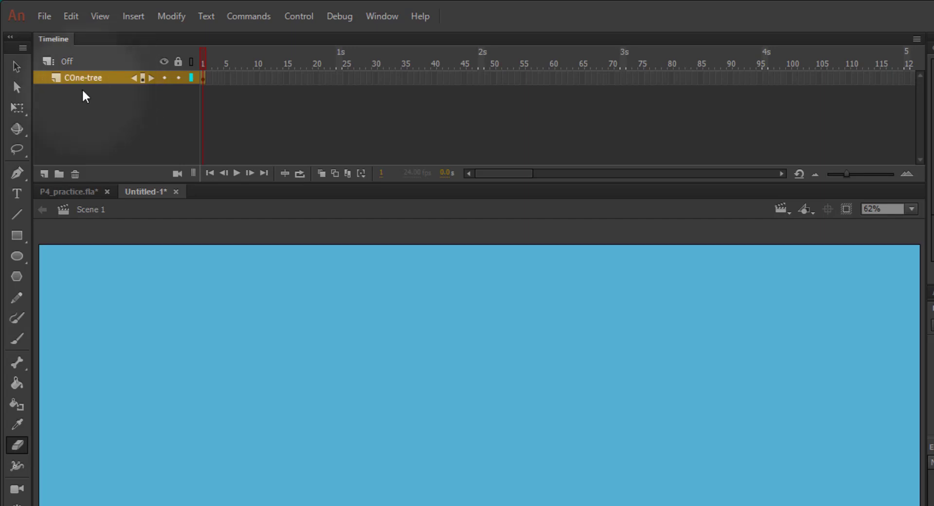
# - Create a shape tween at frame 1 of the COne-tree layer and insert a keyframe at frame 48
pyautogui.rightClick(204, 82)
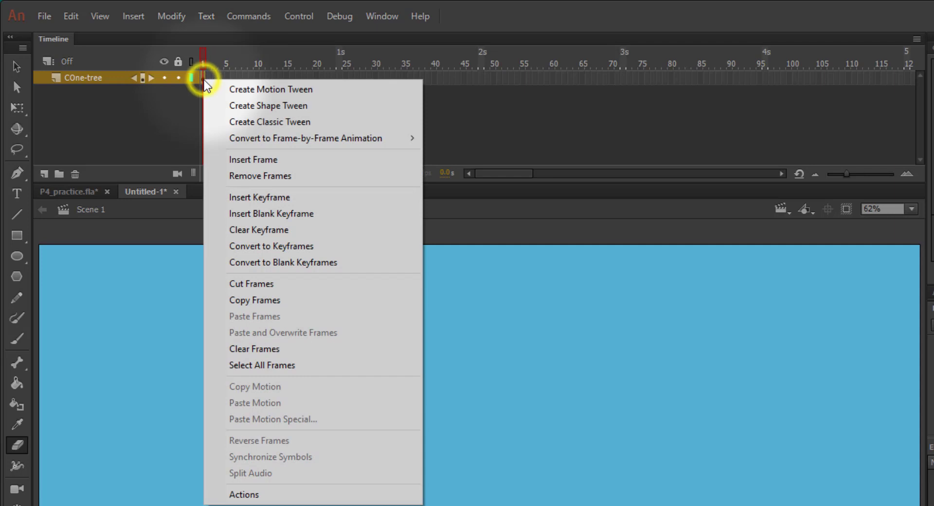
pyautogui.click(312, 108)
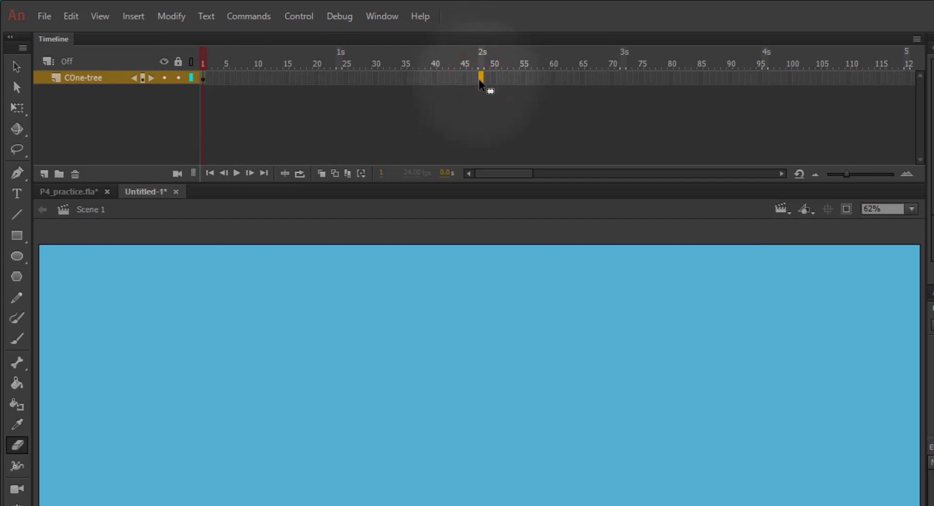
pyautogui.press('F6')
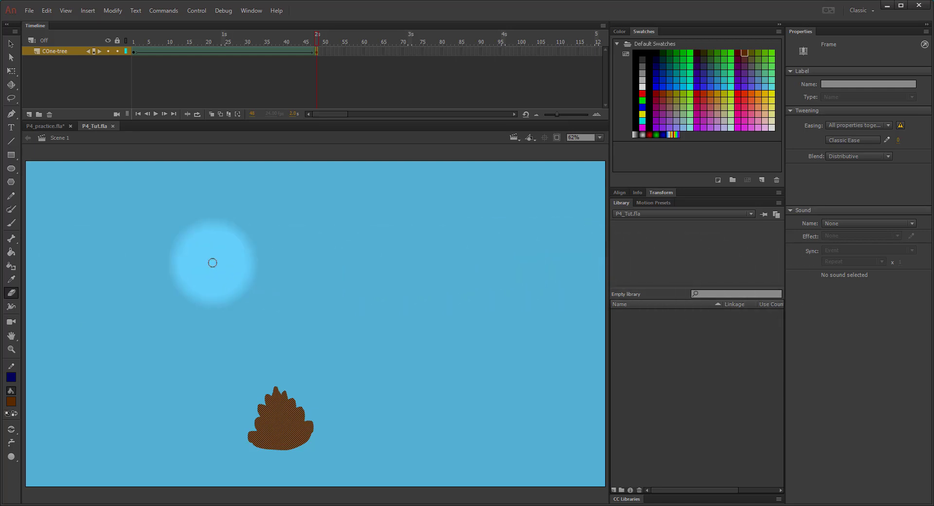
# - Deselect the pine cone and set the Brush tool's fill color to green
pyautogui.click(11, 223)
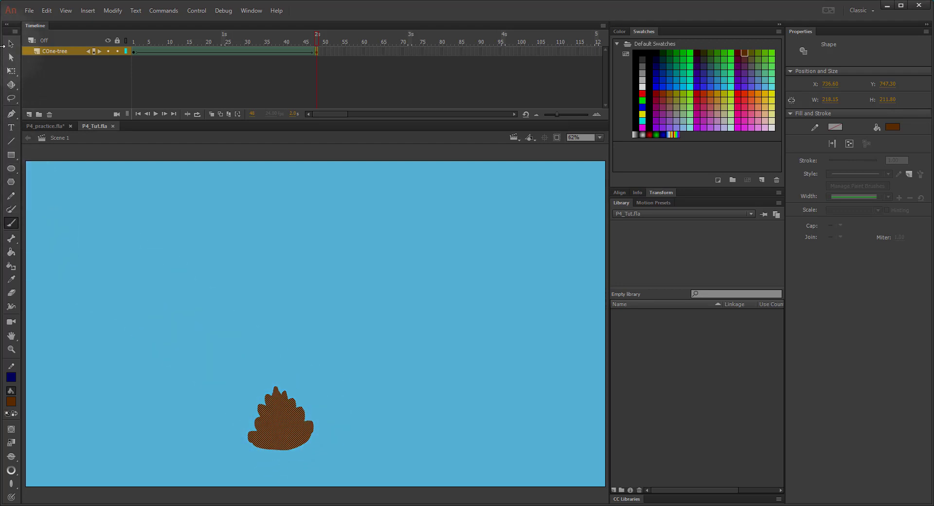
pyautogui.click(11, 45)
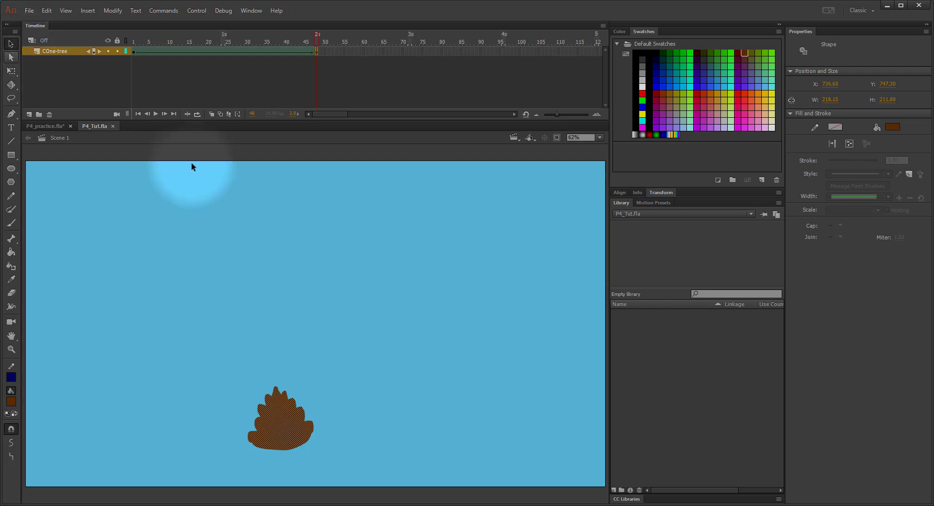
pyautogui.click(197, 326)
pyautogui.moveTo(196, 327)
pyautogui.mouseDown()
pyautogui.moveTo(231, 360)
pyautogui.moveTo(285, 366)
pyautogui.moveTo(7, 355)
pyautogui.moveTo(15, 402)
pyautogui.moveTo(9, 250)
pyautogui.moveTo(7, 275)
pyautogui.moveTo(139, 305)
pyautogui.moveTo(128, 316)
pyautogui.mouseUp()
pyautogui.press('b')
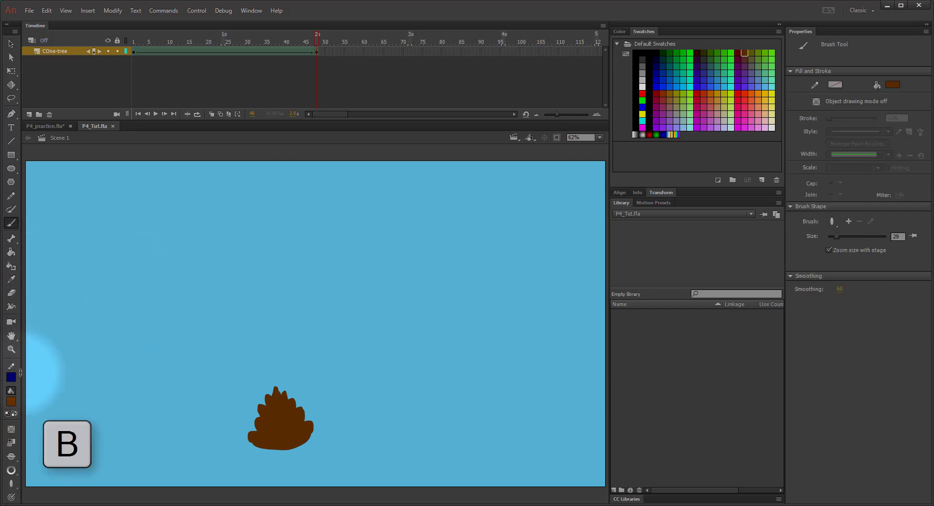
pyautogui.click(15, 404)
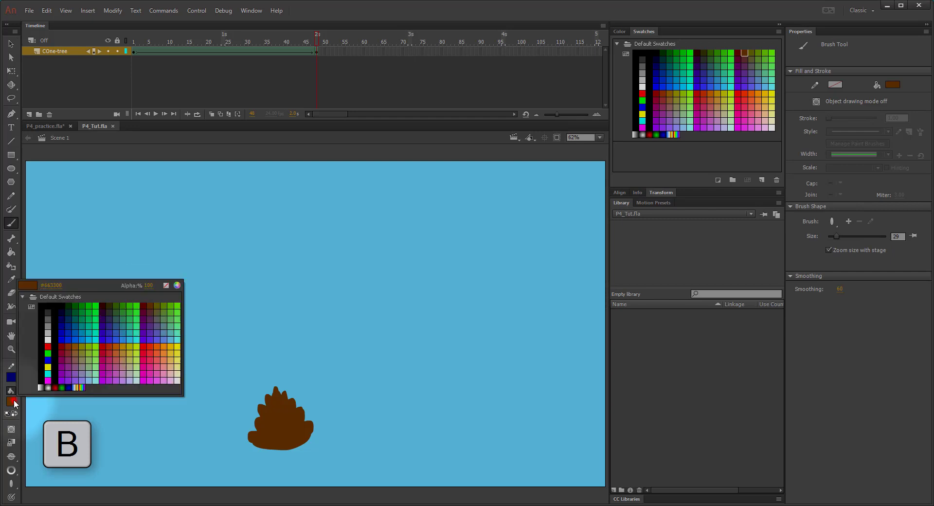
pyautogui.click(80, 306)
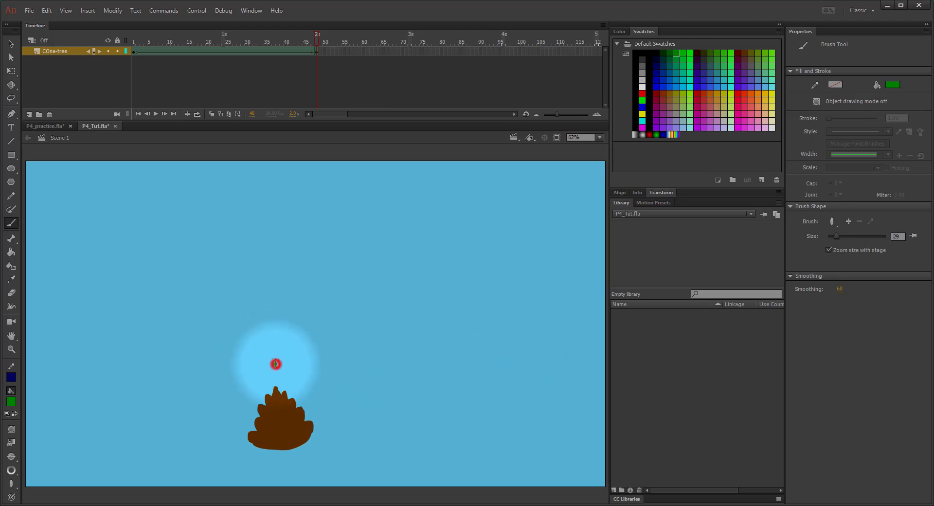
# - Paint a green conifer above the pine cone on frame 48, with layered branches, a thick trunk and a flared base
pyautogui.click(275, 364)
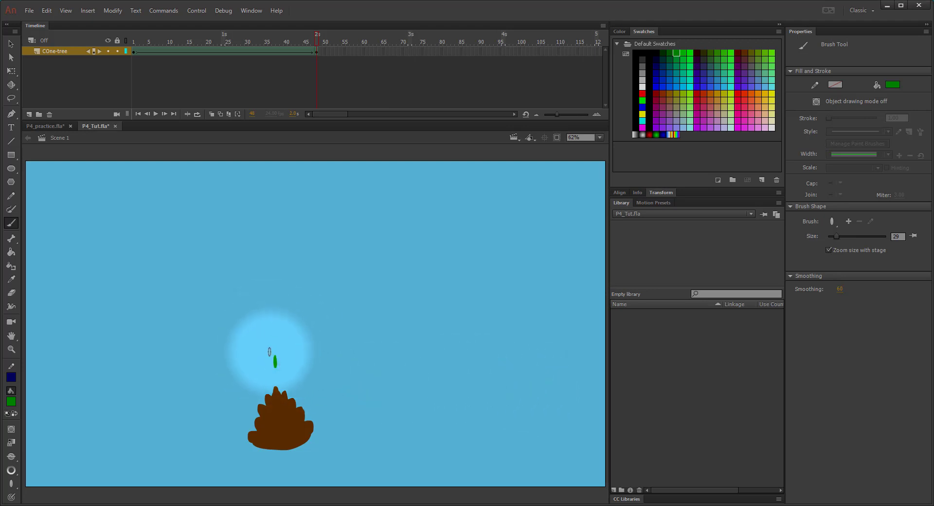
pyautogui.moveTo(275, 364)
pyautogui.mouseDown()
pyautogui.moveTo(274, 203)
pyautogui.moveTo(267, 217)
pyautogui.moveTo(261, 211)
pyautogui.moveTo(285, 212)
pyautogui.moveTo(274, 219)
pyautogui.moveTo(286, 207)
pyautogui.moveTo(274, 214)
pyautogui.moveTo(281, 209)
pyautogui.moveTo(272, 236)
pyautogui.moveTo(269, 224)
pyautogui.moveTo(252, 223)
pyautogui.moveTo(276, 224)
pyautogui.mouseUp()
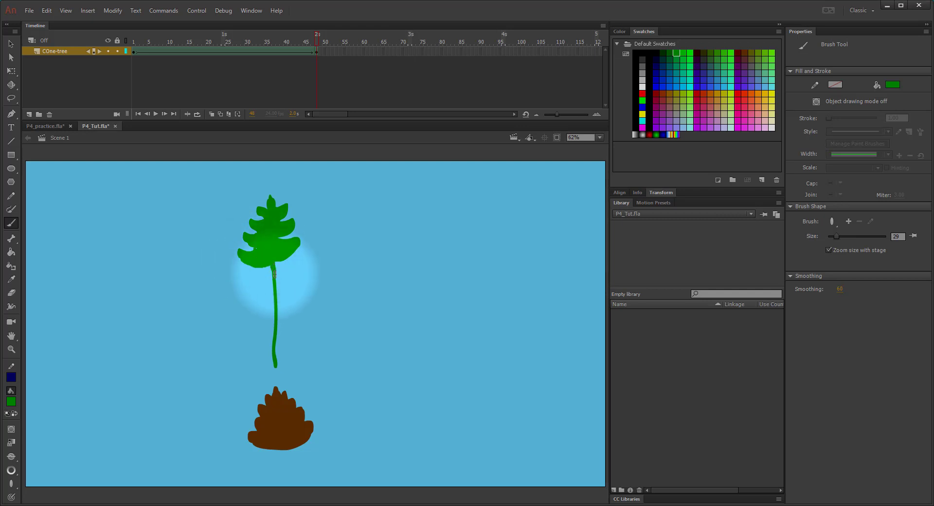
pyautogui.moveTo(274, 274)
pyautogui.mouseDown()
pyautogui.moveTo(302, 256)
pyautogui.moveTo(284, 266)
pyautogui.mouseUp()
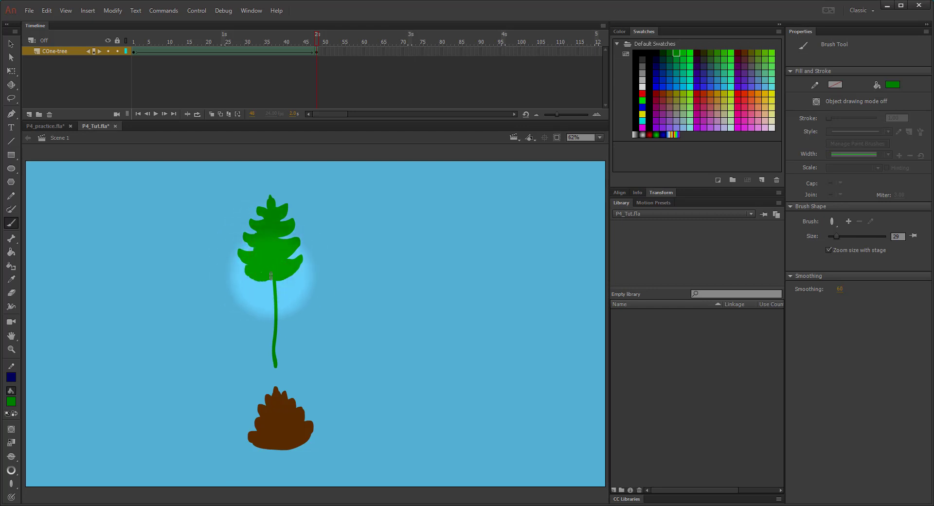
pyautogui.moveTo(271, 275)
pyautogui.mouseDown()
pyautogui.moveTo(231, 267)
pyautogui.moveTo(250, 271)
pyautogui.mouseUp()
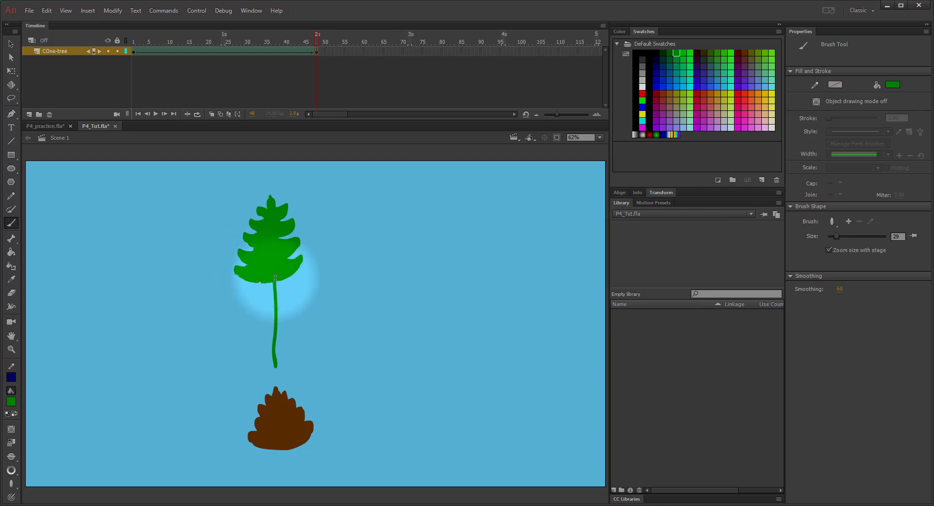
pyautogui.click(272, 281)
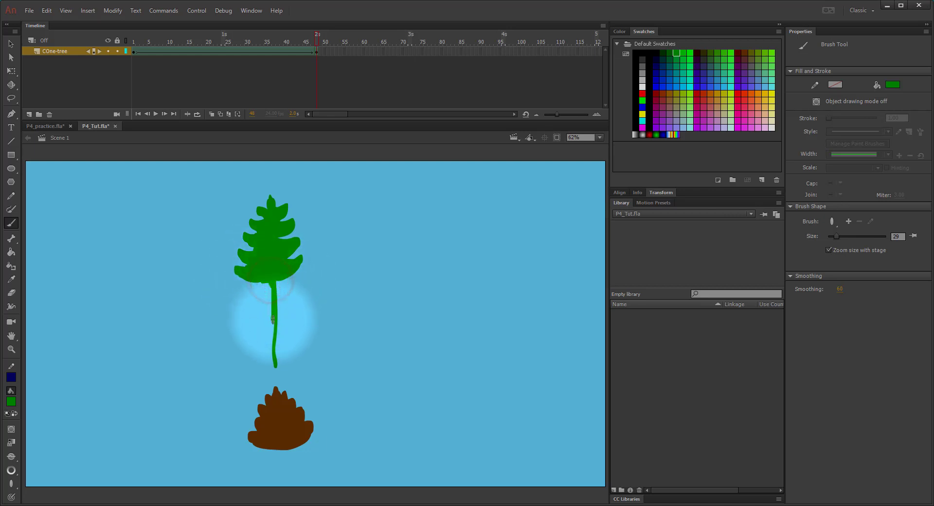
pyautogui.moveTo(264, 364)
pyautogui.mouseDown()
pyautogui.moveTo(271, 335)
pyautogui.moveTo(259, 355)
pyautogui.moveTo(284, 363)
pyautogui.moveTo(267, 363)
pyautogui.mouseUp()
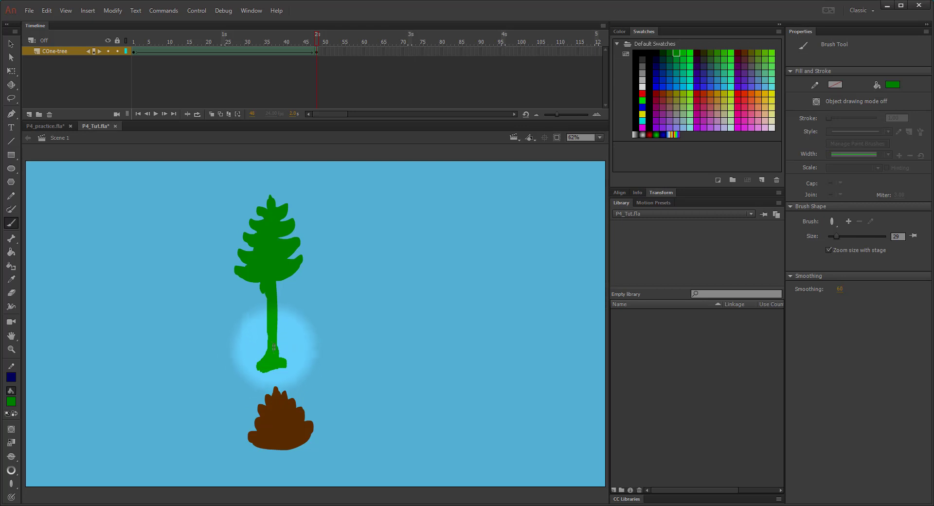
# - Erase the bump below the lowest branches and trim the flared trunk base to cleaner edges
pyautogui.press('e')
pyautogui.click(258, 291)
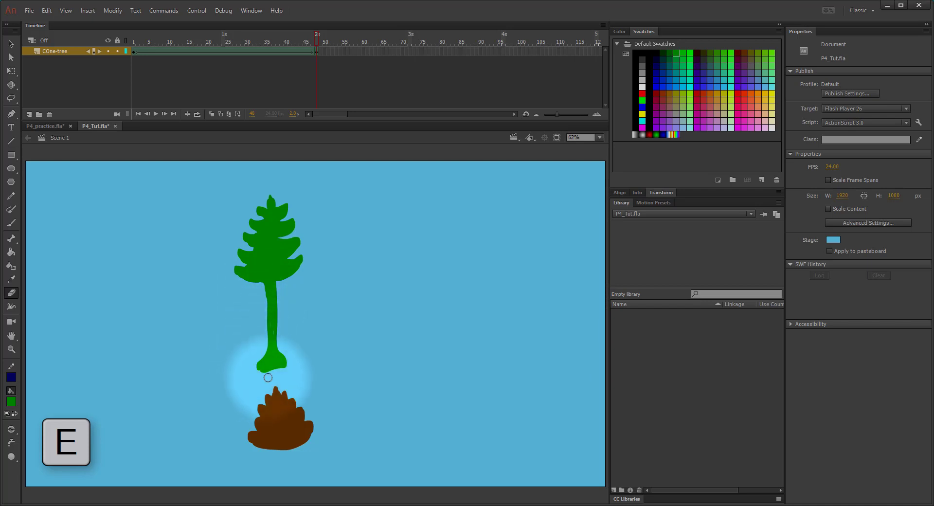
pyautogui.moveTo(269, 373)
pyautogui.mouseDown()
pyautogui.moveTo(290, 371)
pyautogui.moveTo(284, 345)
pyautogui.moveTo(292, 362)
pyautogui.moveTo(284, 351)
pyautogui.moveTo(261, 354)
pyautogui.mouseUp()
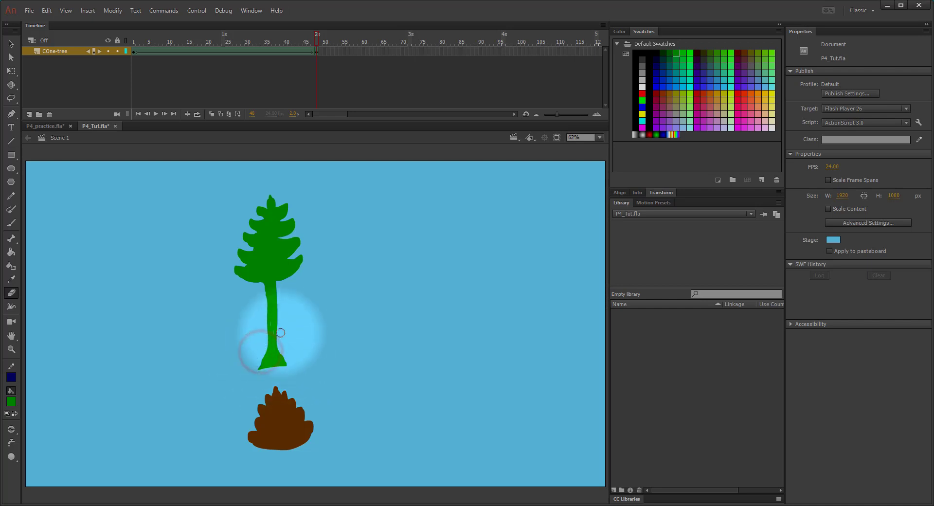
pyautogui.press('b')
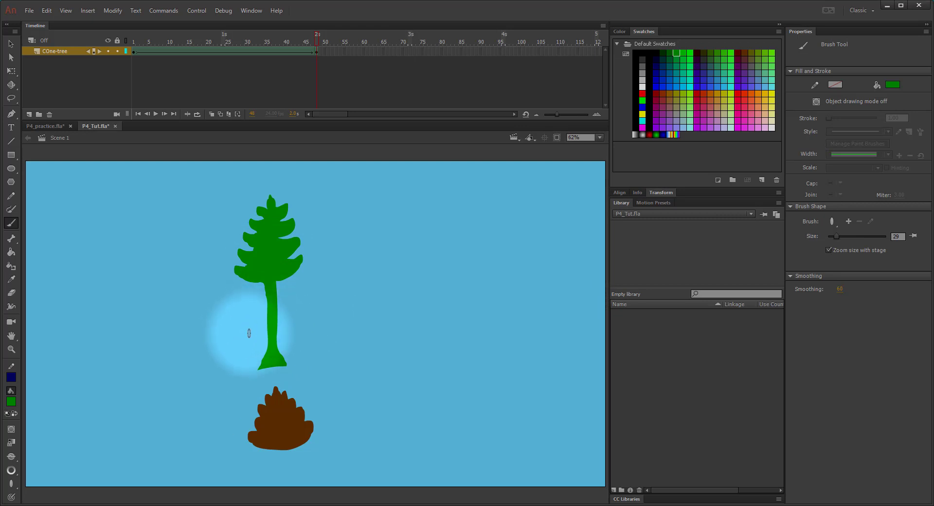
# - Delete the brown pine cone from frame 48, keeping only the green tree
pyautogui.press('v')
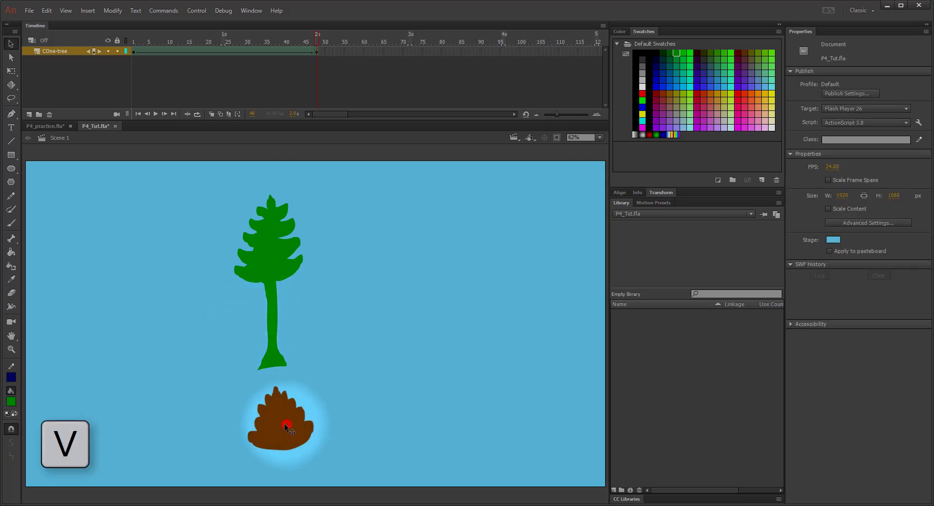
pyautogui.click(287, 428)
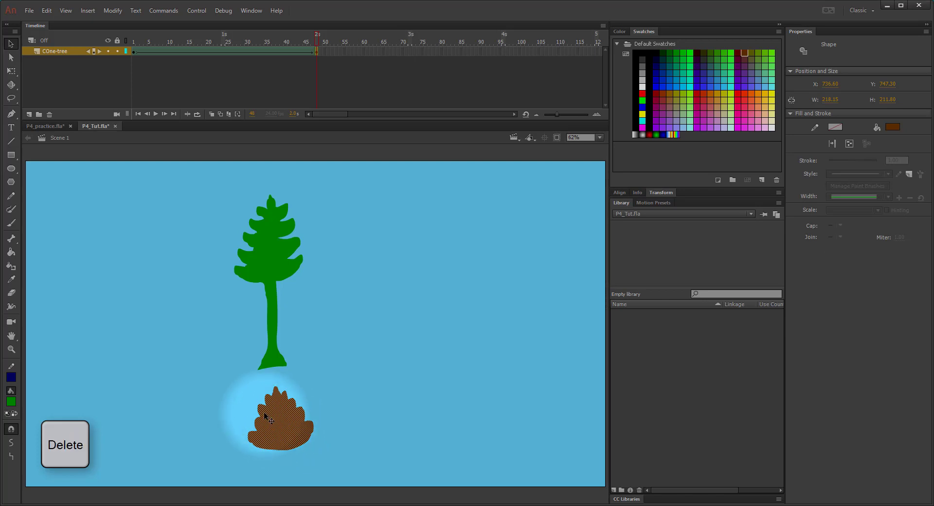
pyautogui.press('Delete')
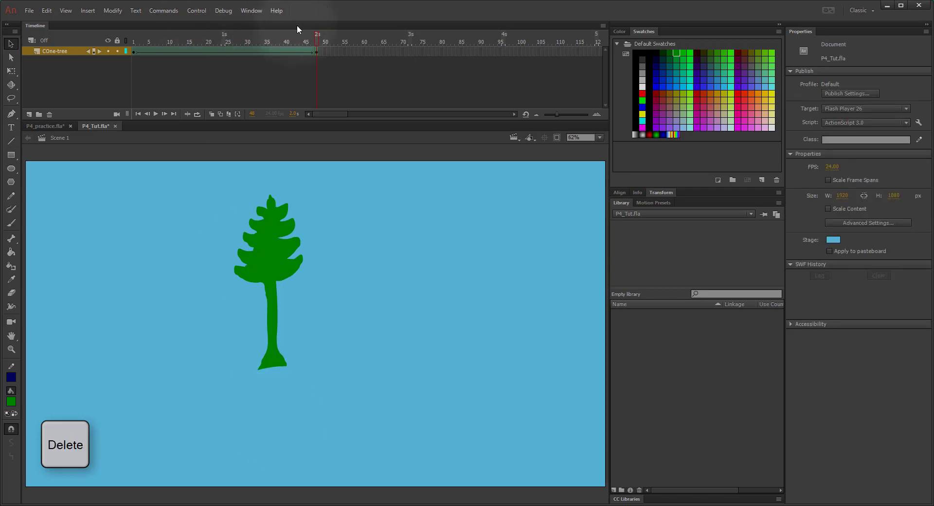
# - Play and scrub through the shape tween to examine the cone-to-tree morph, ending with the keyframe at frame 48 selected
pyautogui.moveTo(314, 37); pyautogui.dragTo(239, 13)
pyautogui.press('Return')
pyautogui.press('b')
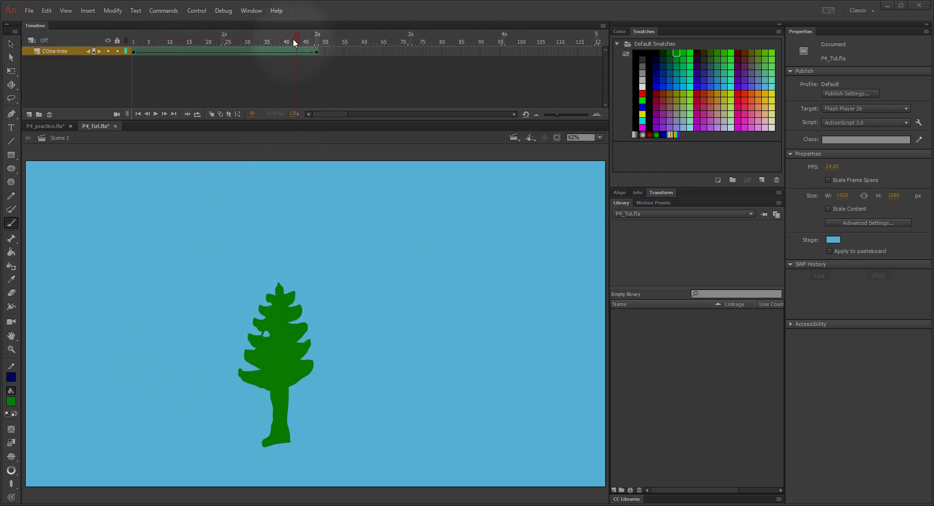
pyautogui.moveTo(294, 42); pyautogui.dragTo(263, 17)
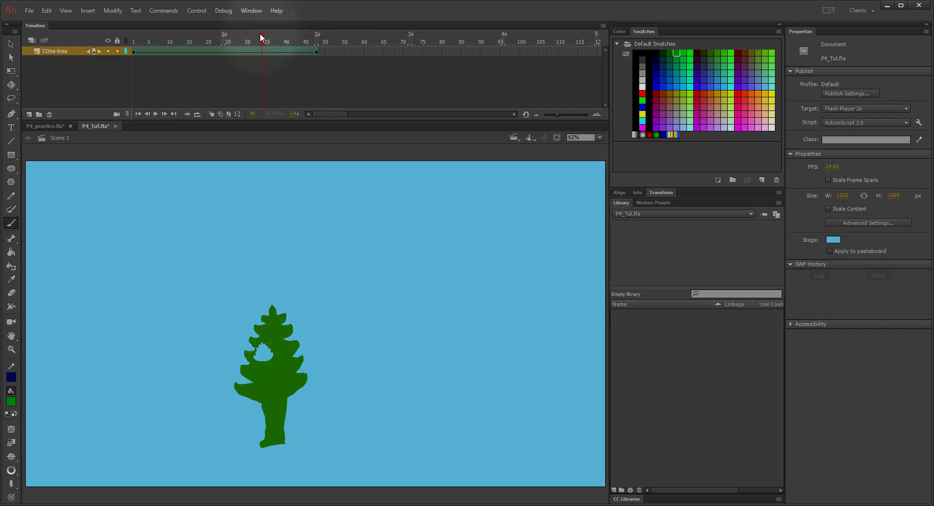
pyautogui.moveTo(261, 37); pyautogui.dragTo(318, 37)
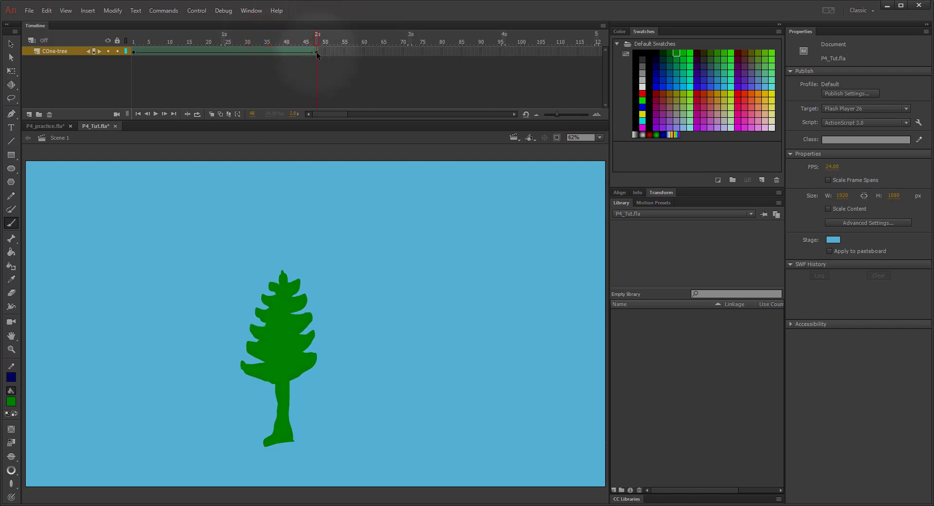
pyautogui.click(317, 51)
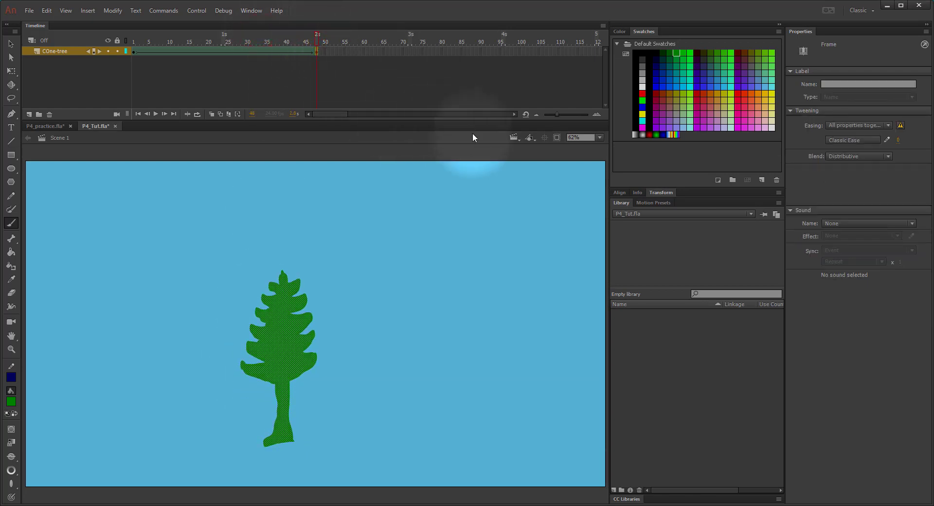
# - Brush green into the notches between the tree's side branches on frame 48, and scrub the tween's last frames to check the shape
pyautogui.hotkey('ctrl', '=')
pyautogui.hotkey('ctrl', '=')
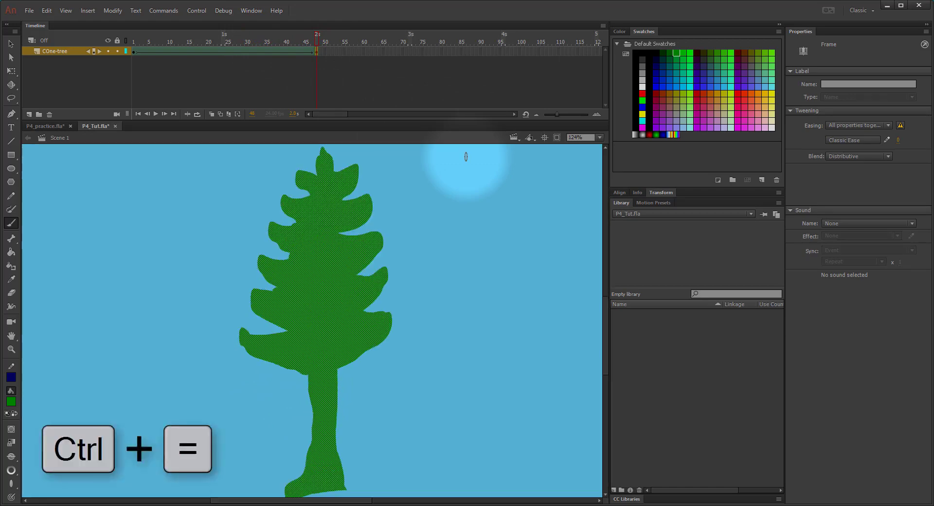
pyautogui.hotkey('ctrl', '=')
pyautogui.hotkey('ctrl', '=')
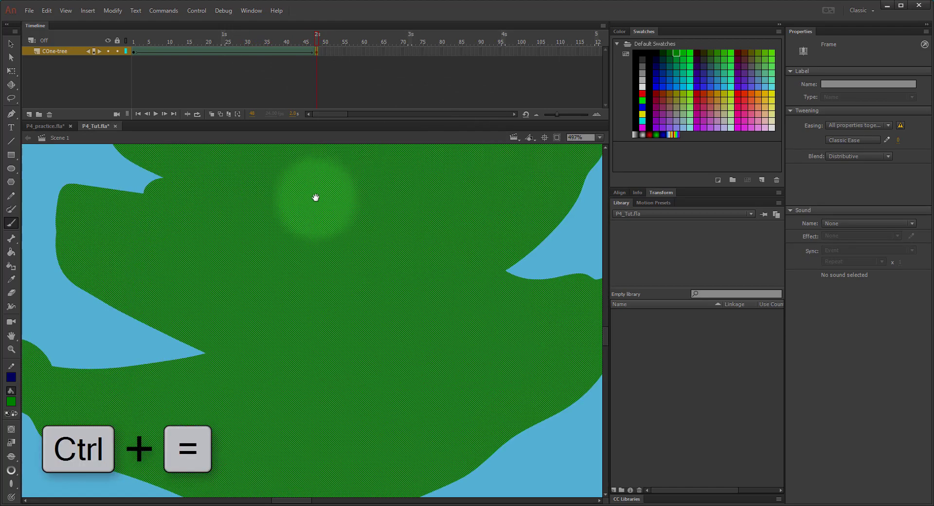
pyautogui.moveTo(238, 187); pyautogui.dragTo(290, 455)
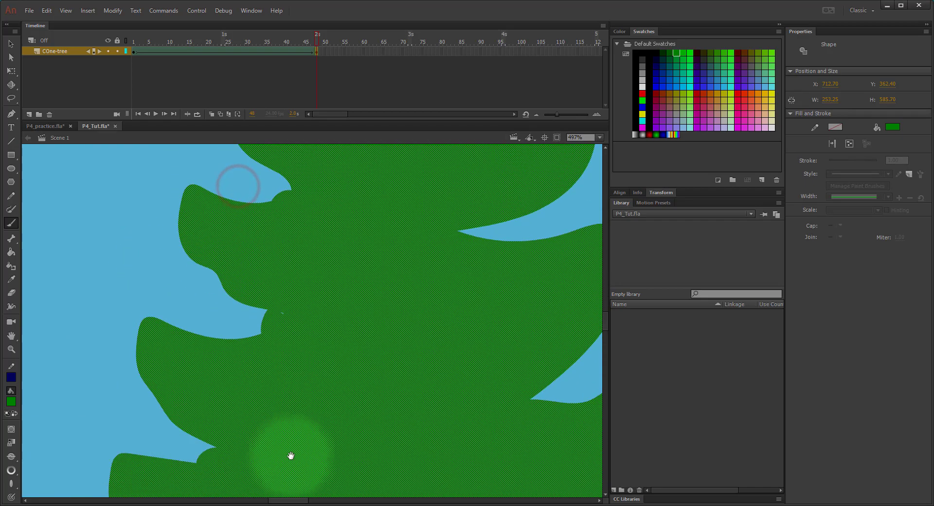
pyautogui.moveTo(297, 325); pyautogui.dragTo(313, 350)
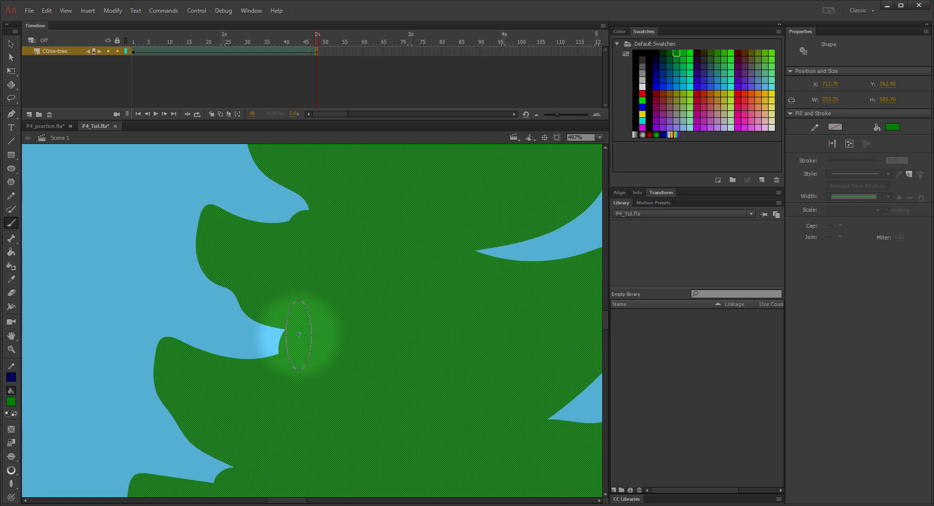
pyautogui.click(307, 331)
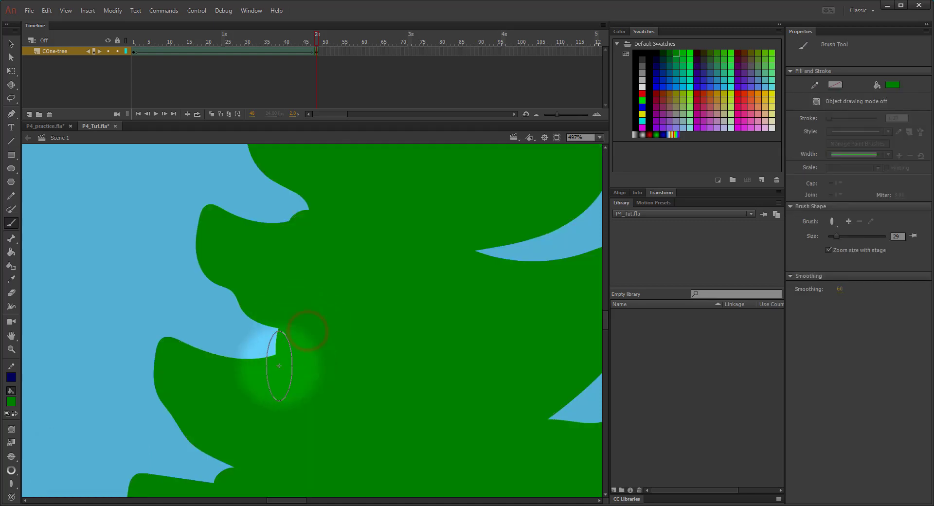
pyautogui.moveTo(272, 369)
pyautogui.mouseDown()
pyautogui.moveTo(277, 385)
pyautogui.moveTo(215, 386)
pyautogui.moveTo(243, 390)
pyautogui.mouseUp()
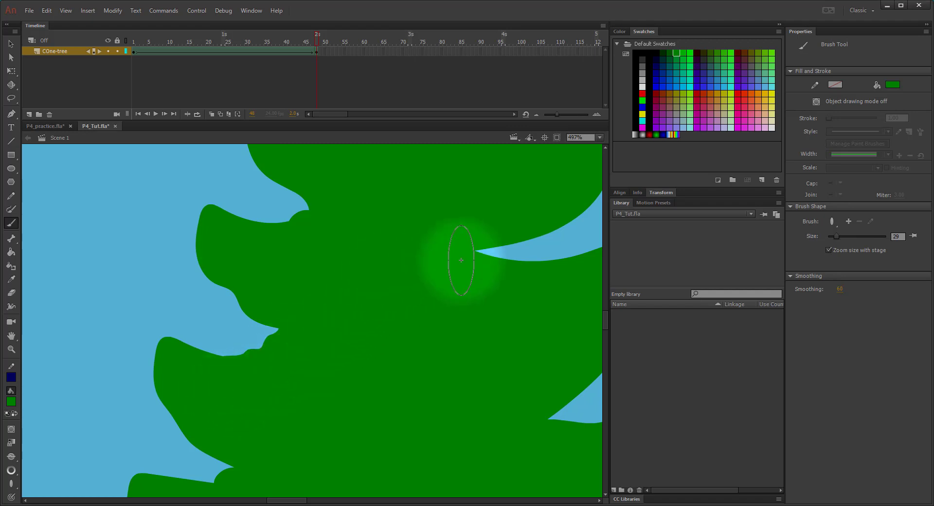
pyautogui.moveTo(462, 260)
pyautogui.mouseDown()
pyautogui.moveTo(552, 289)
pyautogui.moveTo(510, 257)
pyautogui.mouseUp()
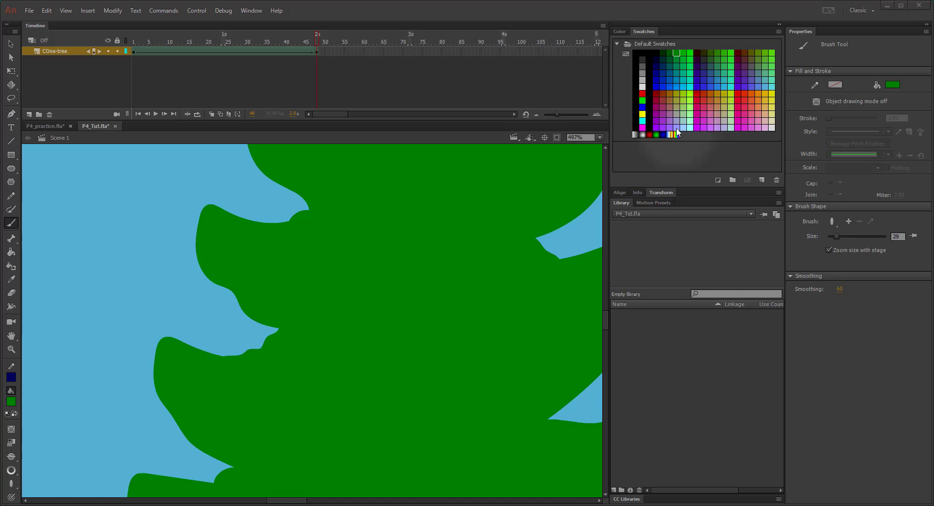
pyautogui.click(600, 137)
pyautogui.click(599, 149)
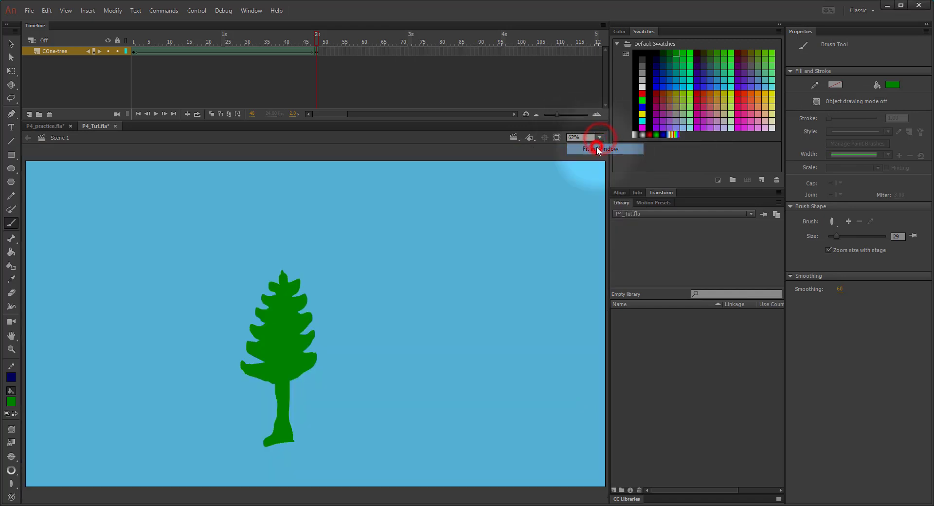
pyautogui.moveTo(313, 36); pyautogui.dragTo(331, 28)
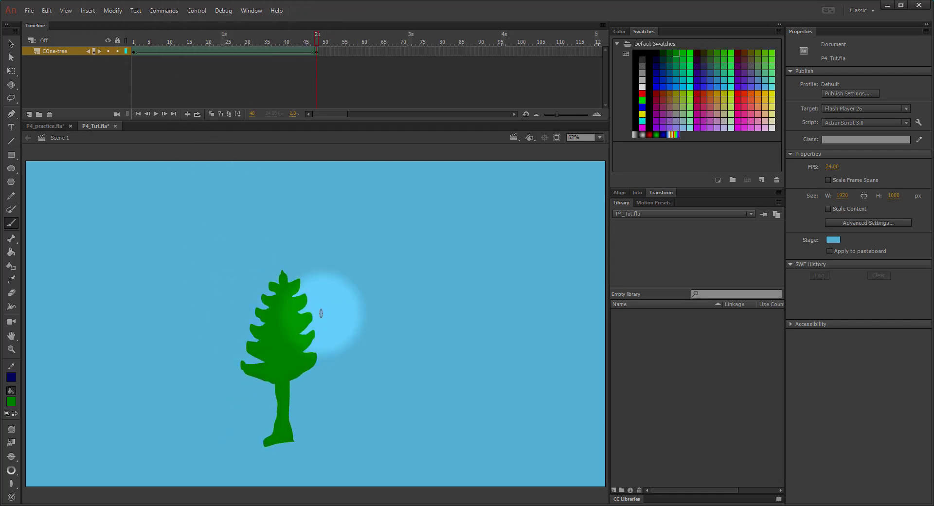
pyautogui.moveTo(315, 33)
pyautogui.mouseDown()
pyautogui.moveTo(118, 13)
pyautogui.moveTo(325, 25)
pyautogui.moveTo(162, 10)
pyautogui.moveTo(180, 21)
pyautogui.moveTo(322, 34)
pyautogui.mouseUp()
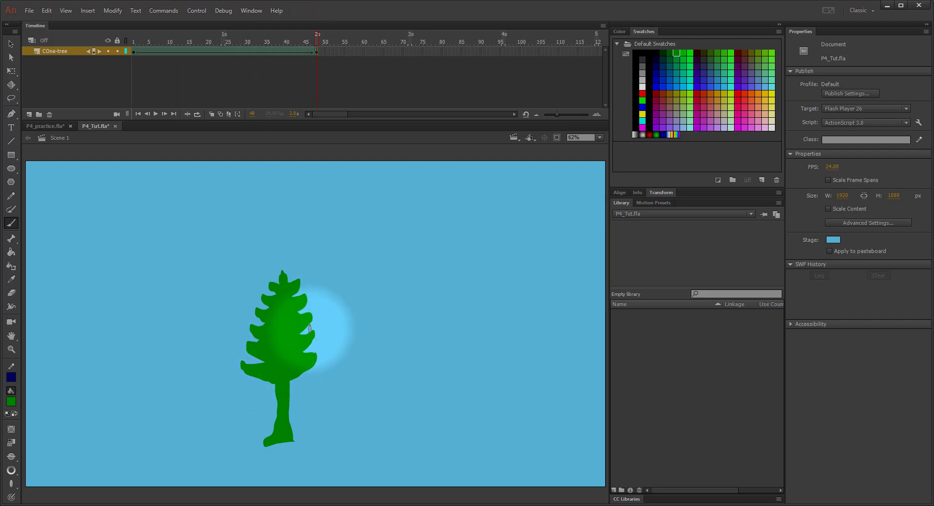
# - Switch to P4_practice.fla, show the test2 layer and scrub its cone-to-tree tween for comparison
pyautogui.click(49, 126)
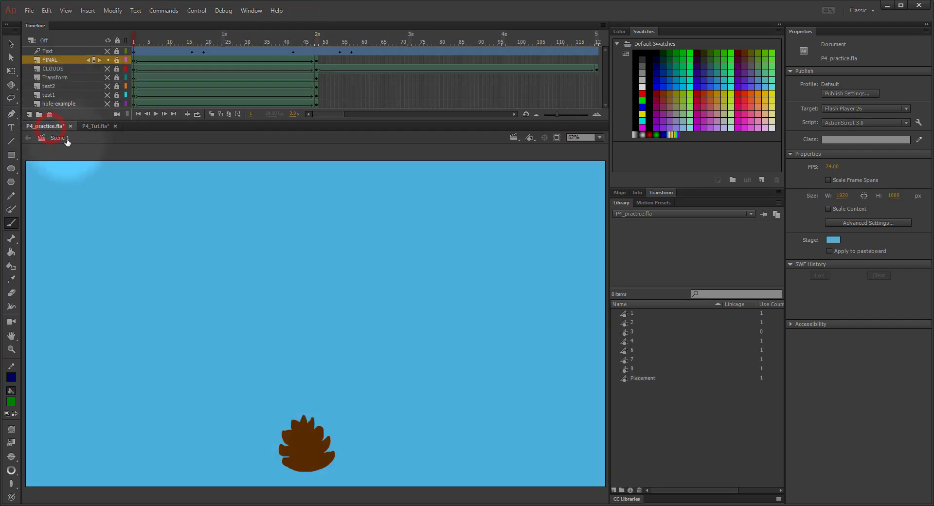
pyautogui.click(107, 60)
pyautogui.click(107, 86)
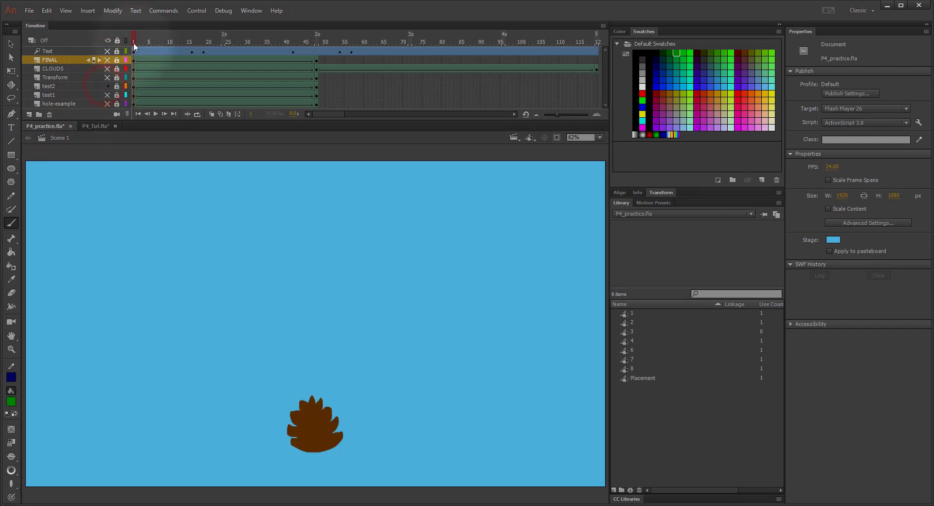
pyautogui.moveTo(132, 36); pyautogui.dragTo(302, 22)
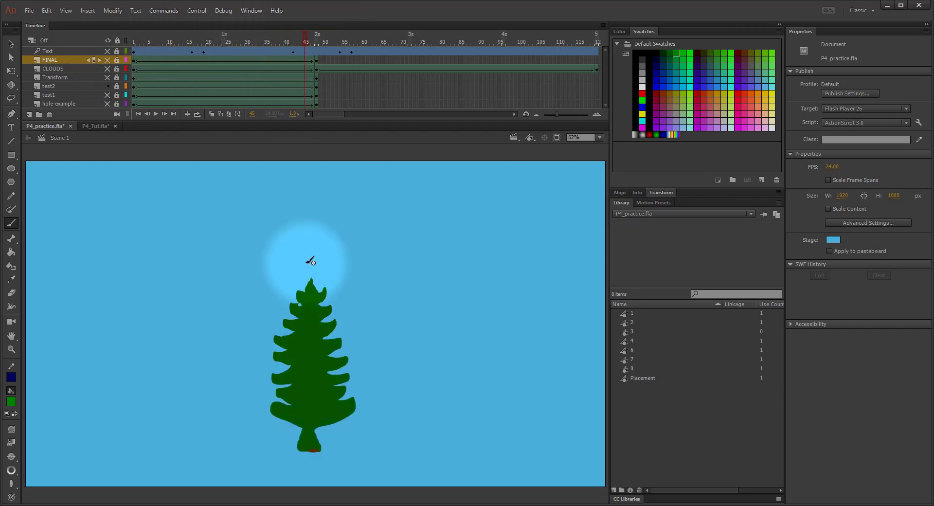
pyautogui.moveTo(305, 39); pyautogui.dragTo(290, 36)
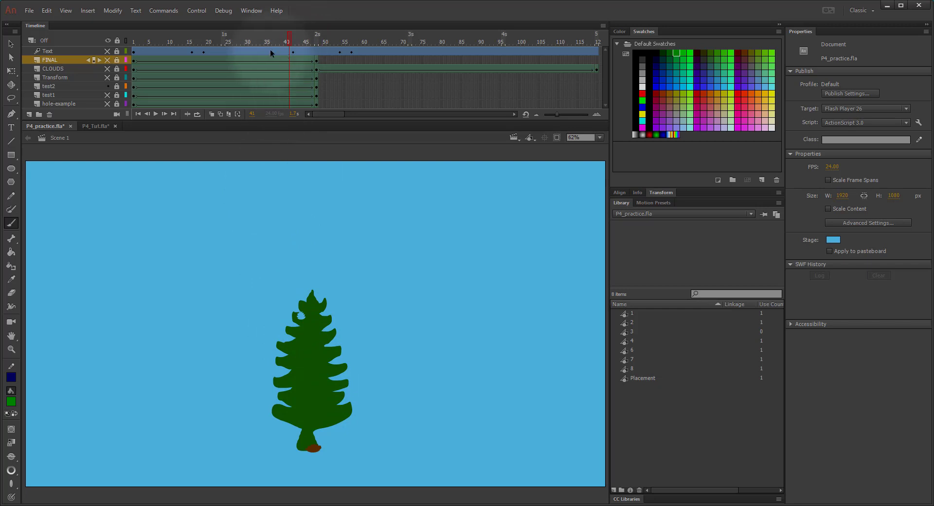
# - Hide the test2 layer, show test1 in its place and scrub its tween up to frame 48
pyautogui.click(106, 86)
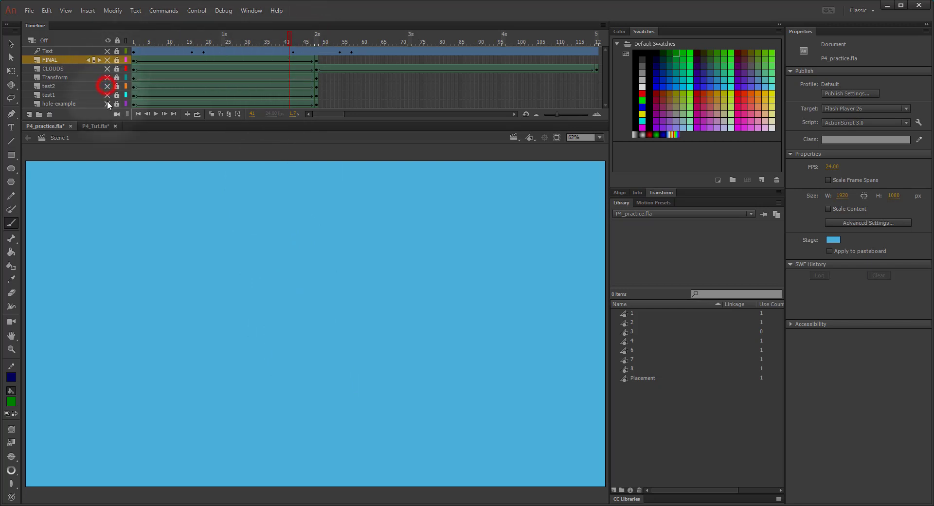
pyautogui.click(107, 95)
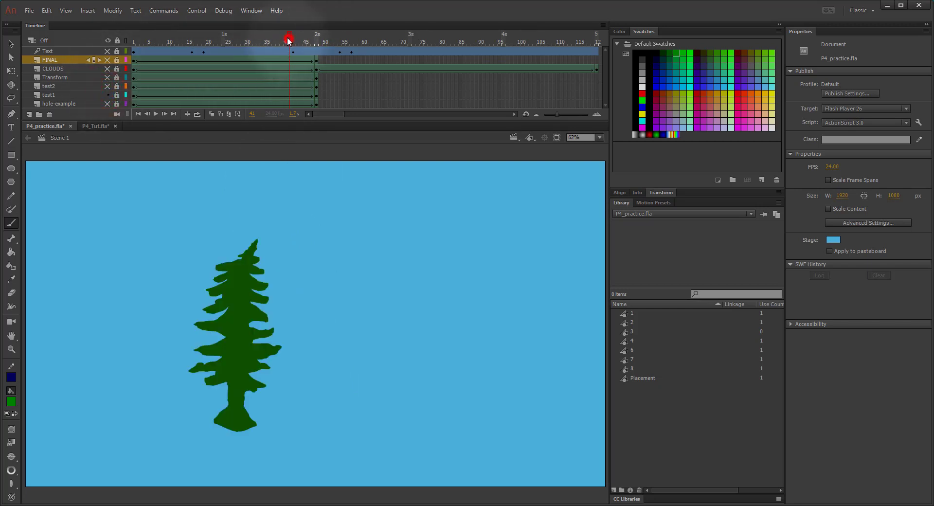
pyautogui.moveTo(288, 40); pyautogui.dragTo(243, 34)
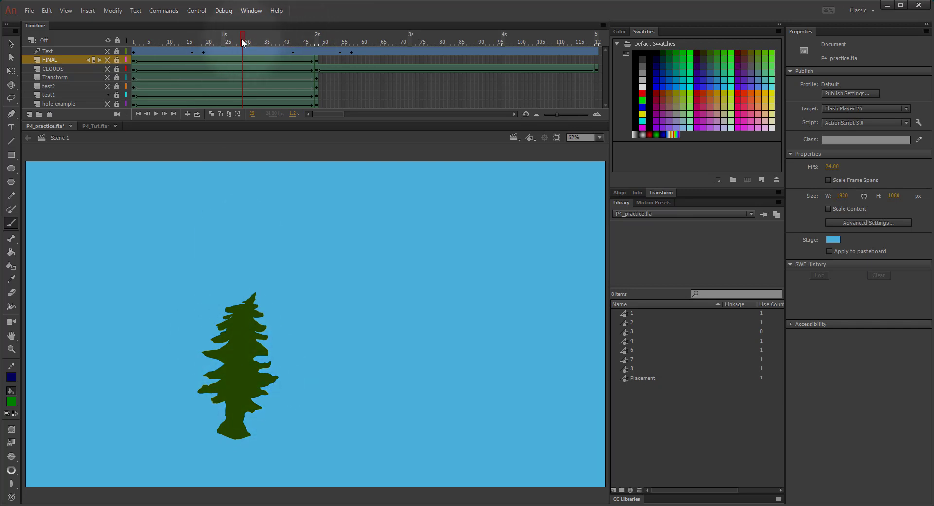
pyautogui.moveTo(241, 39); pyautogui.dragTo(306, 25)
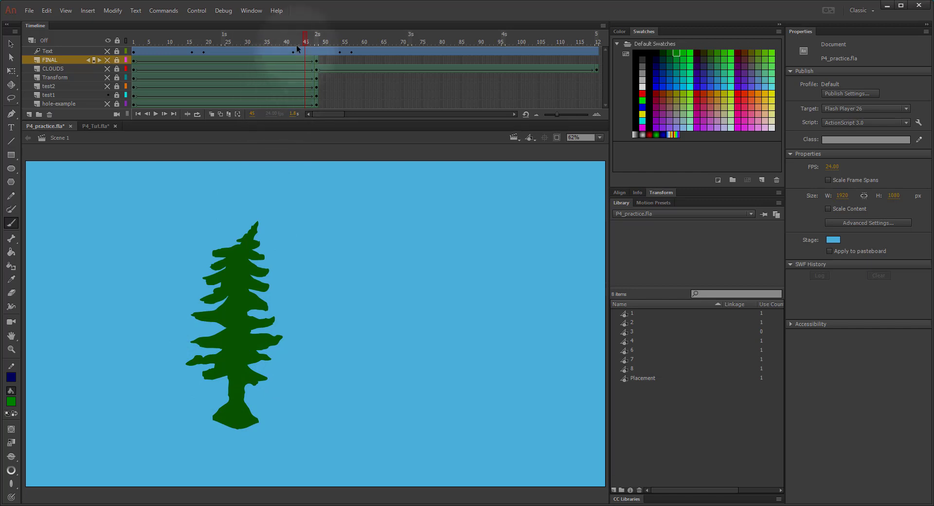
pyautogui.moveTo(307, 42); pyautogui.dragTo(318, 12)
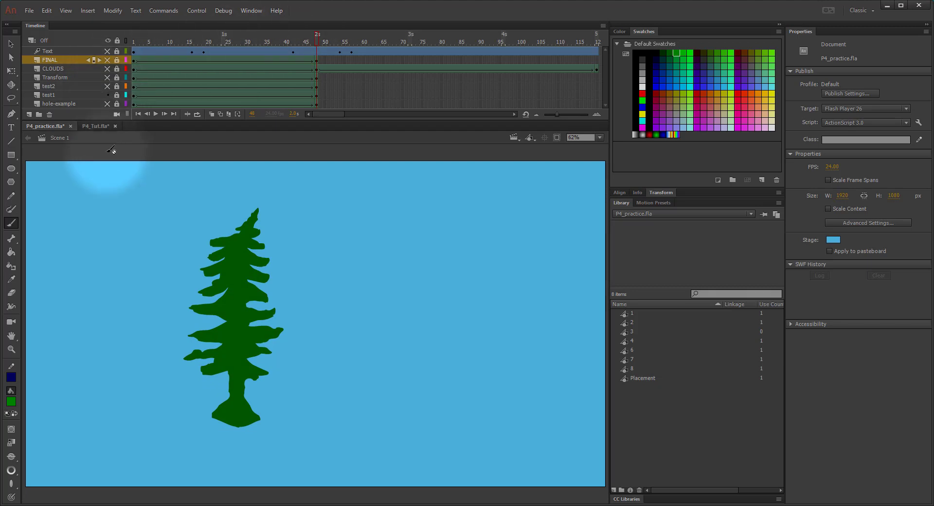
# - Return to P4_Tut.fla and scrub the cone-to-tree tween from frame 48 back to frame 1
pyautogui.click(97, 127)
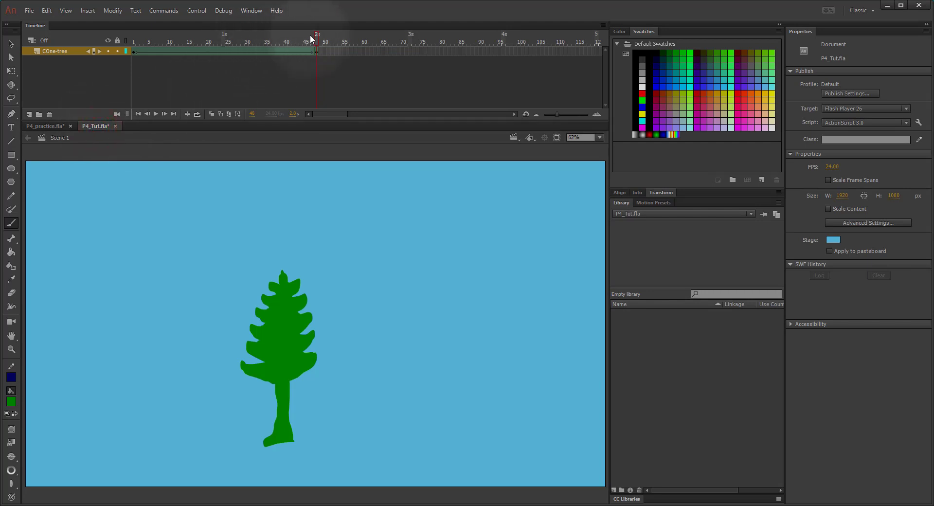
pyautogui.moveTo(317, 39); pyautogui.dragTo(331, 24)
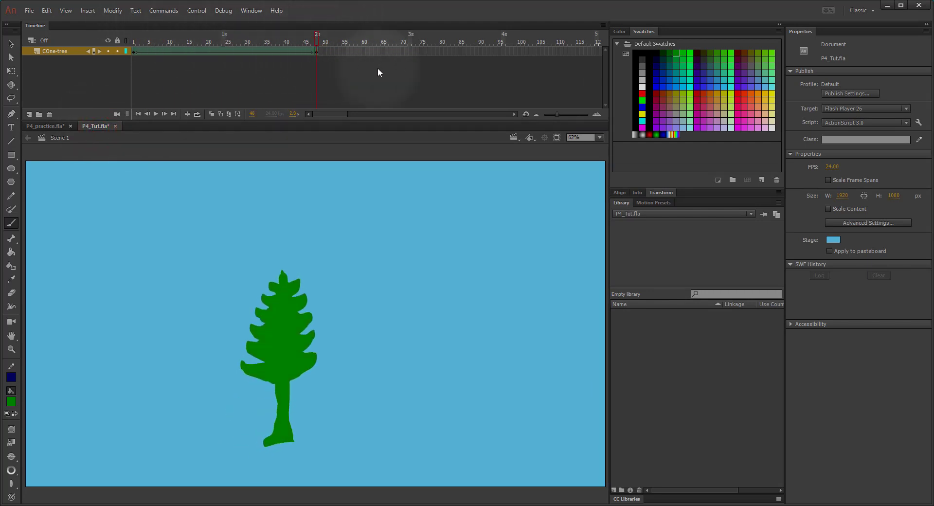
pyautogui.moveTo(315, 40); pyautogui.dragTo(138, 33)
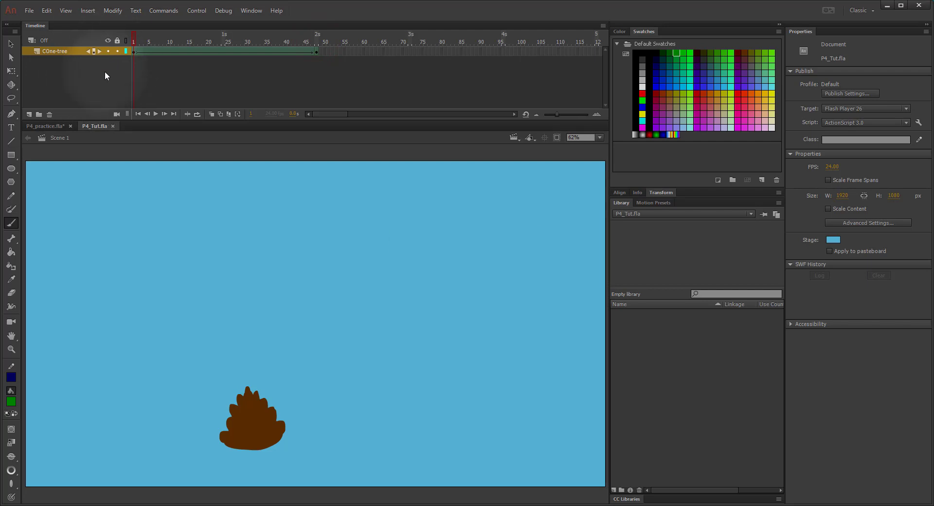
# - Lock the COne-tree layer, keeping it visible, and add a layer named clouds above it
pyautogui.click(108, 50)
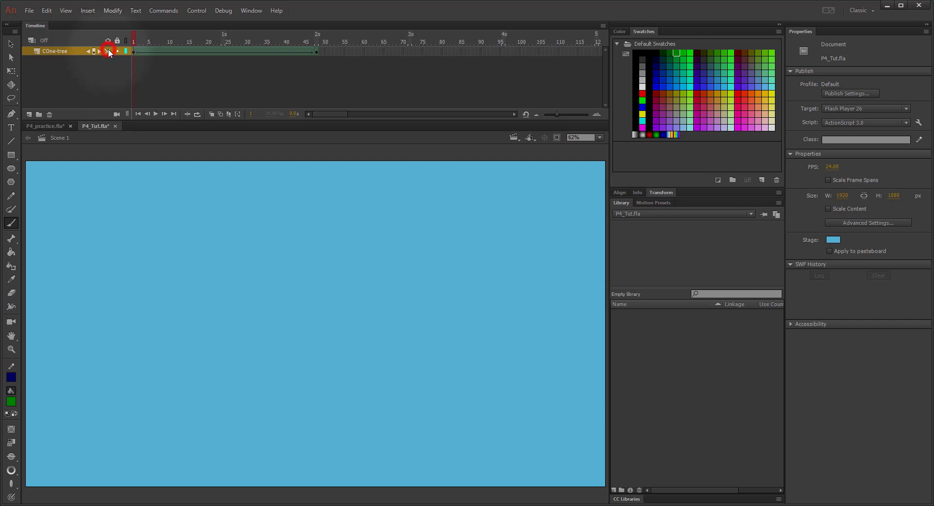
pyautogui.click(109, 52)
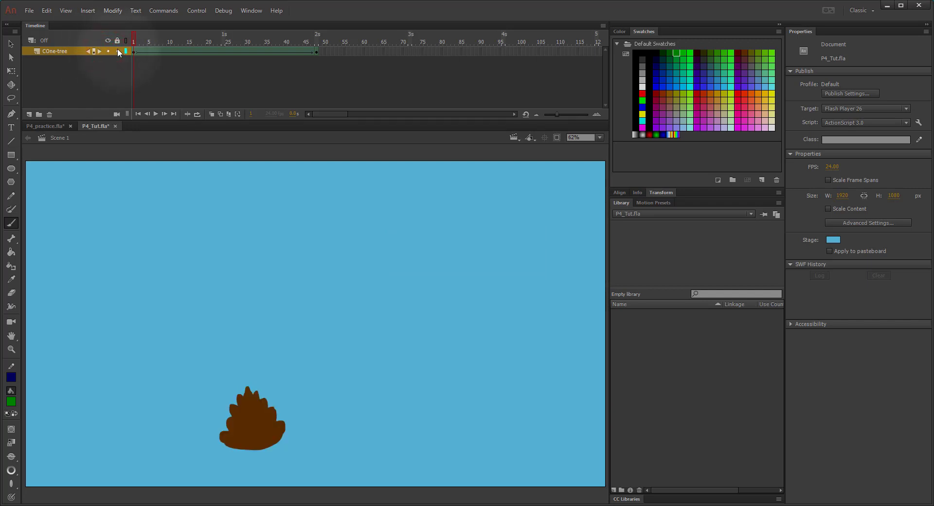
pyautogui.click(118, 51)
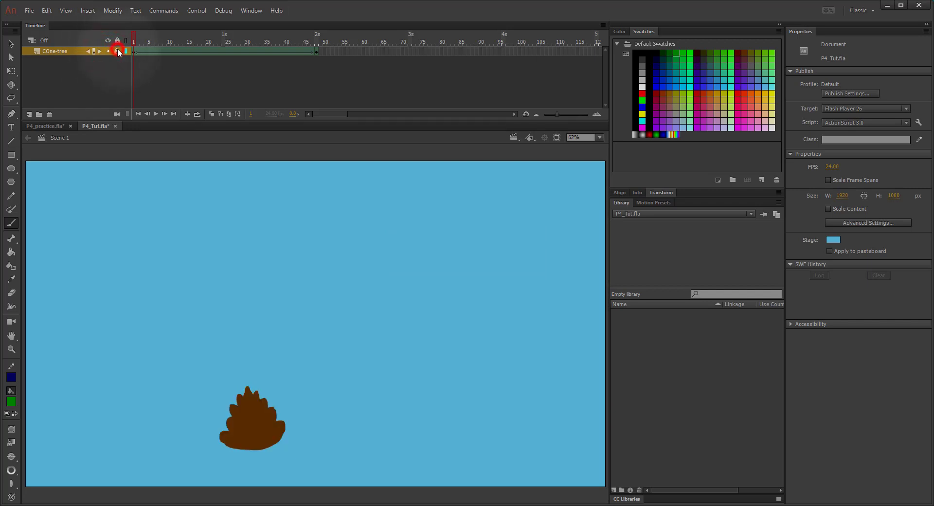
pyautogui.click(29, 114)
pyautogui.click(59, 50)
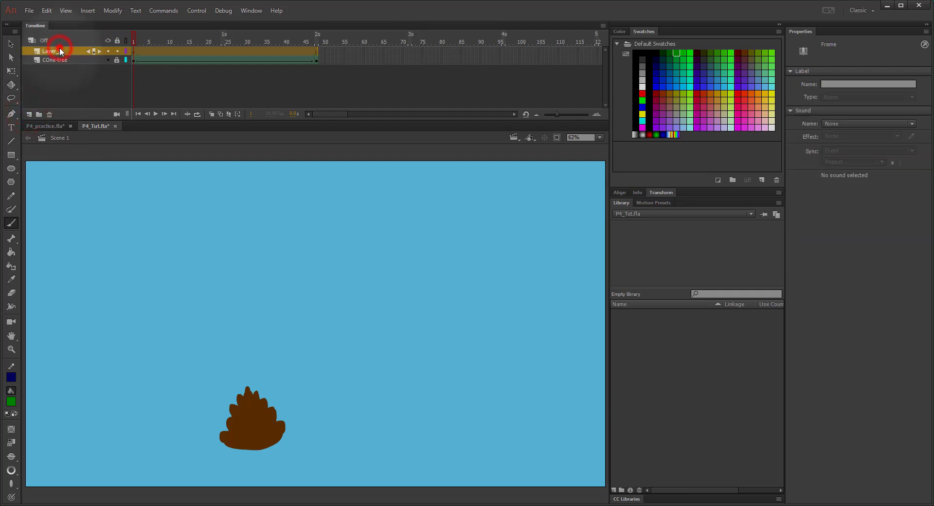
pyautogui.doubleClick(59, 51)
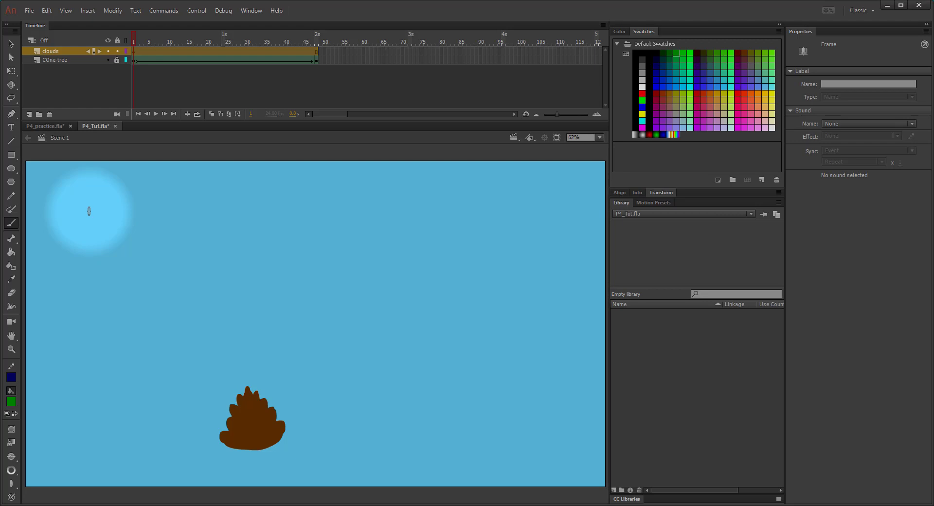
# - Paint a puffy white cloud in the sky above and left of the pine cone on frame 1, using a round brush of size 47
pyautogui.moveTo(88, 208); pyautogui.dragTo(39, 219)
pyautogui.click(10, 223)
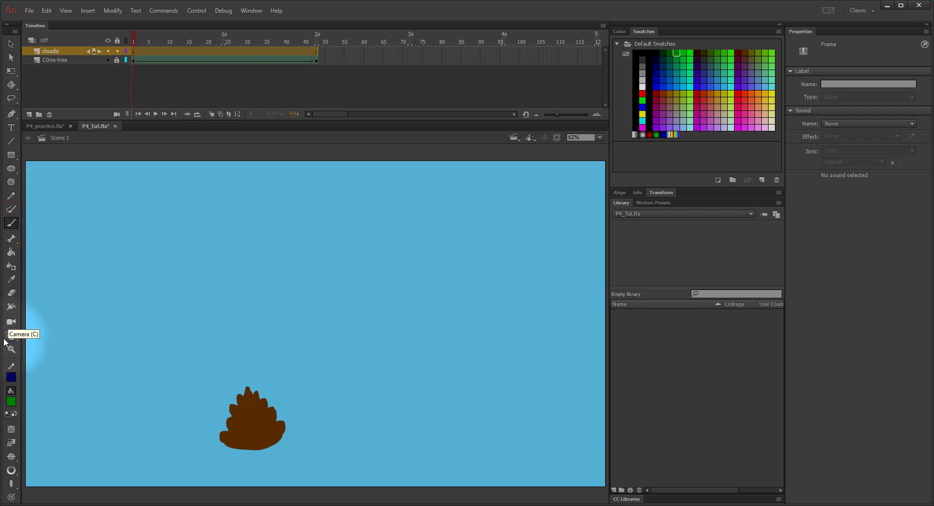
pyautogui.click(11, 400)
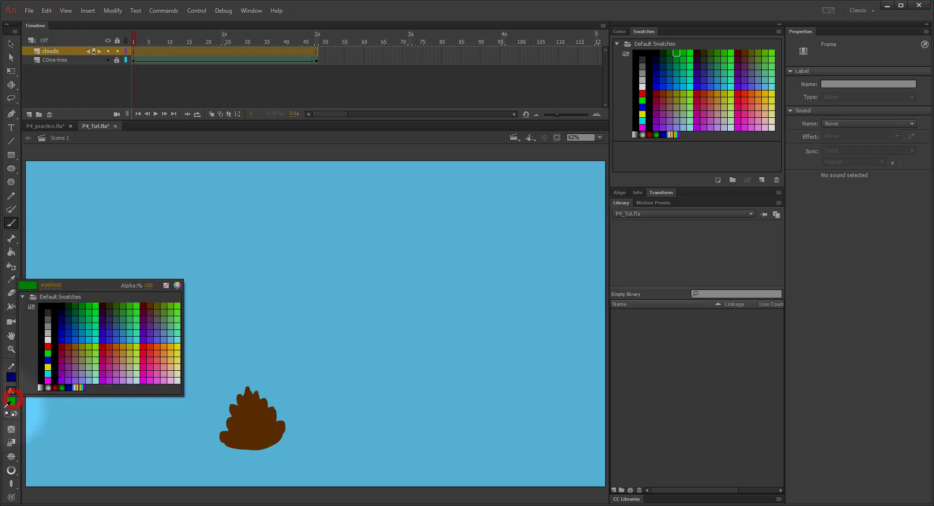
pyautogui.click(47, 336)
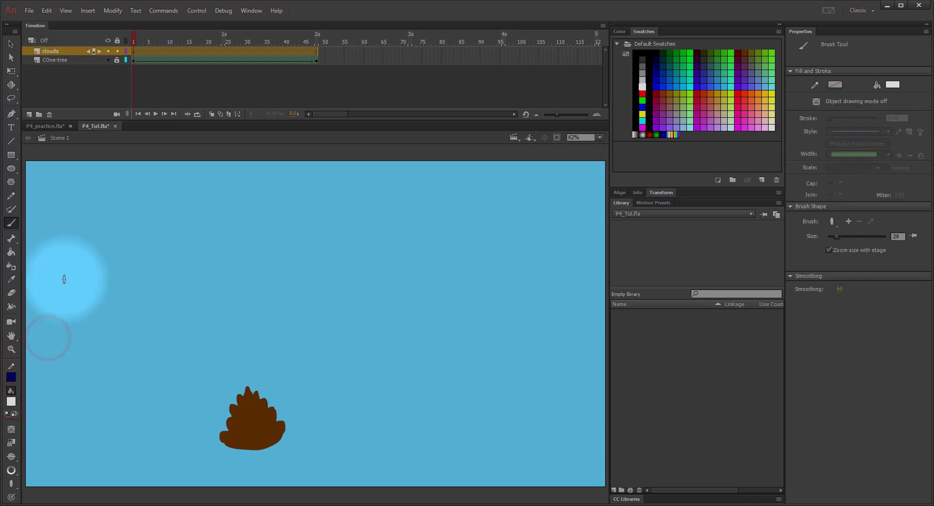
pyautogui.click(9, 488)
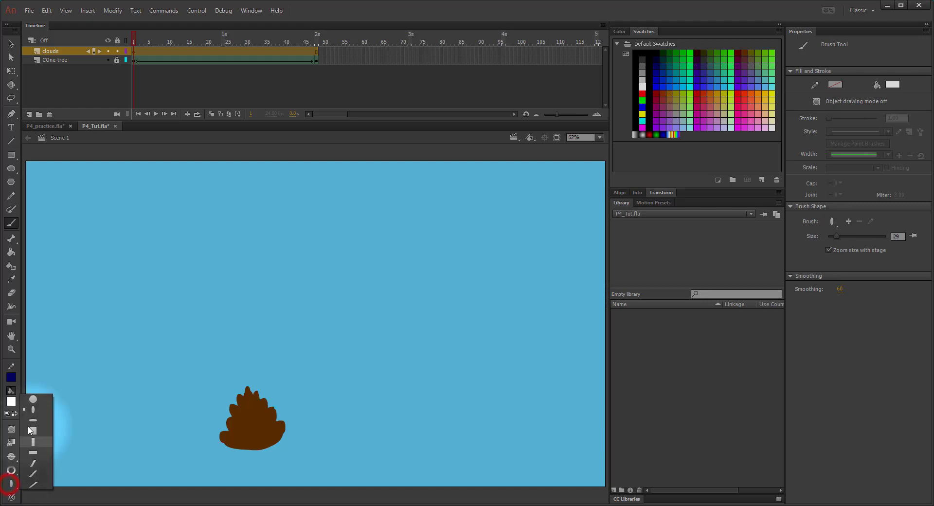
pyautogui.click(34, 398)
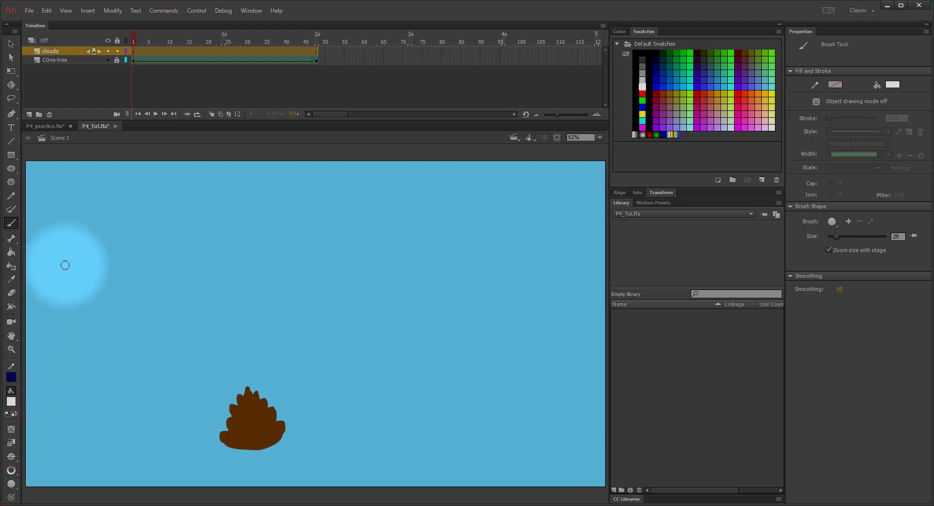
pyautogui.press(']')
pyautogui.press(']')
pyautogui.press(']')
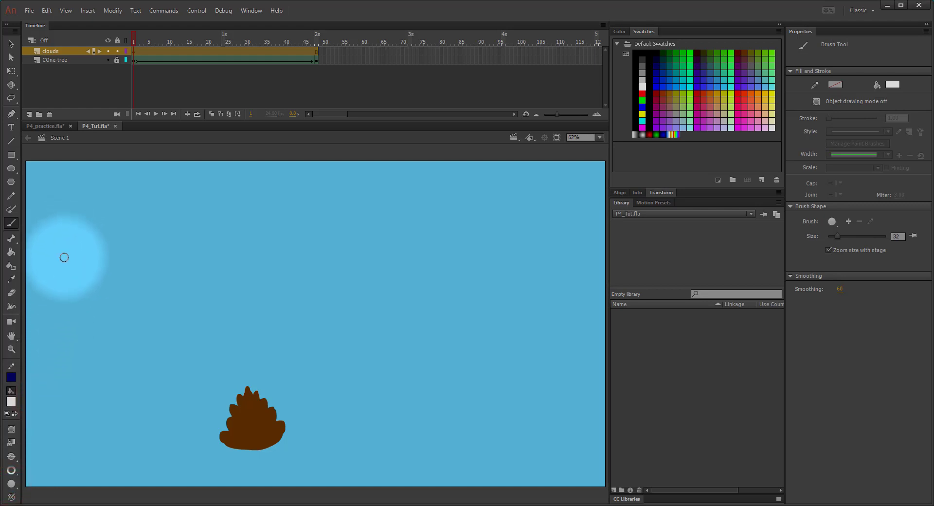
pyautogui.press(']')
pyautogui.press(']')
pyautogui.press(']')
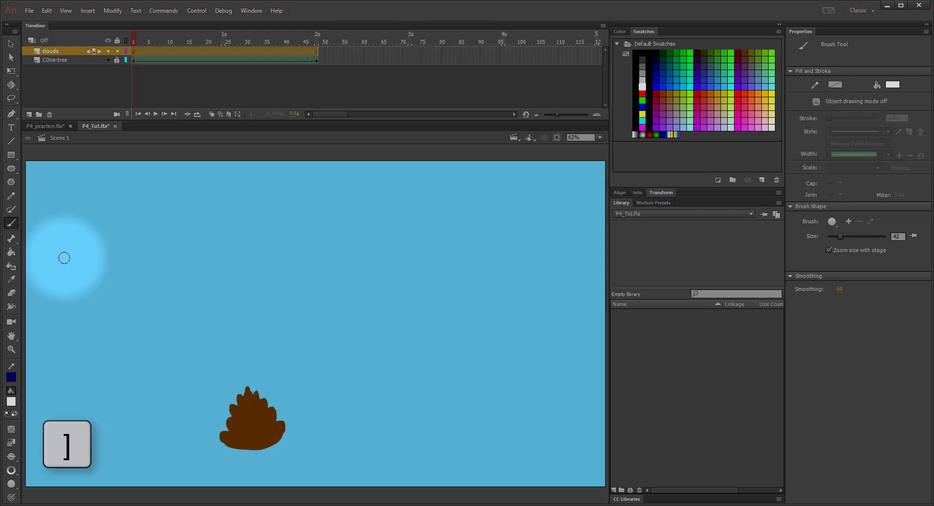
pyautogui.moveTo(66, 254)
pyautogui.mouseDown()
pyautogui.moveTo(69, 234)
pyautogui.moveTo(90, 248)
pyautogui.moveTo(102, 244)
pyautogui.moveTo(107, 225)
pyautogui.moveTo(121, 242)
pyautogui.moveTo(108, 234)
pyautogui.moveTo(89, 241)
pyautogui.moveTo(139, 227)
pyautogui.moveTo(165, 256)
pyautogui.moveTo(141, 277)
pyautogui.moveTo(70, 268)
pyautogui.moveTo(73, 239)
pyautogui.moveTo(81, 270)
pyautogui.moveTo(87, 250)
pyautogui.moveTo(102, 259)
pyautogui.moveTo(136, 252)
pyautogui.moveTo(135, 237)
pyautogui.moveTo(135, 263)
pyautogui.moveTo(154, 252)
pyautogui.moveTo(138, 268)
pyautogui.moveTo(90, 264)
pyautogui.moveTo(133, 258)
pyautogui.moveTo(117, 266)
pyautogui.moveTo(94, 234)
pyautogui.mouseUp()
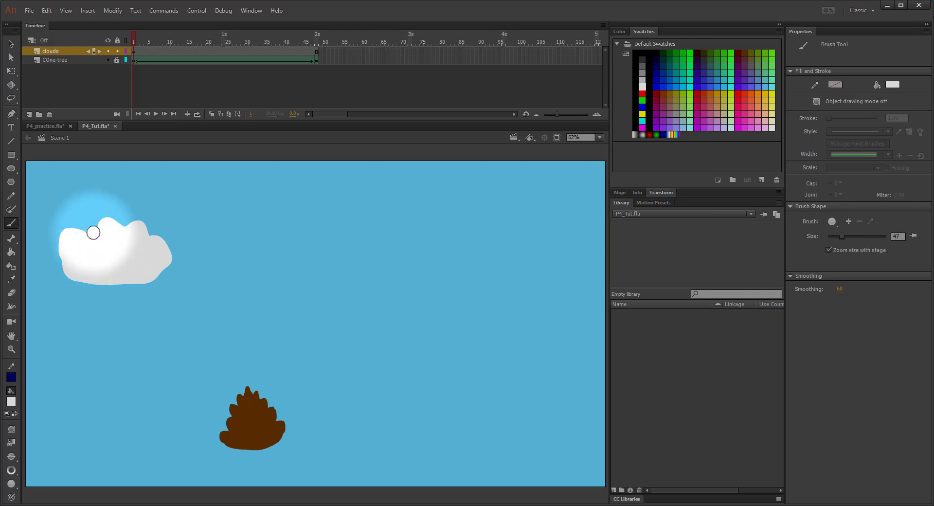
# - Extend the white cloud's right end with more brush strokes and fill in its body
pyautogui.moveTo(157, 256)
pyautogui.mouseDown()
pyautogui.moveTo(168, 252)
pyautogui.moveTo(157, 269)
pyautogui.moveTo(164, 261)
pyautogui.moveTo(174, 269)
pyautogui.moveTo(165, 256)
pyautogui.moveTo(165, 277)
pyautogui.moveTo(163, 267)
pyautogui.mouseUp()
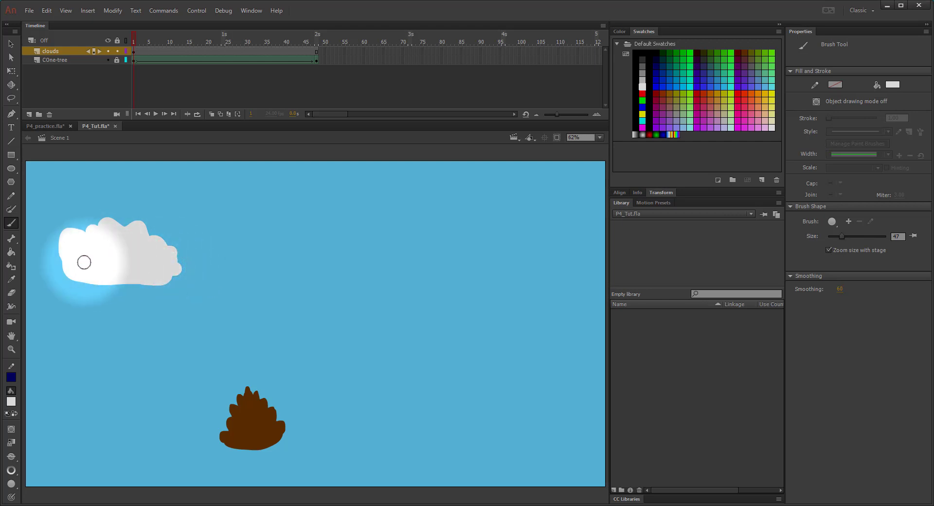
pyautogui.moveTo(137, 256)
pyautogui.mouseDown()
pyautogui.moveTo(151, 257)
pyautogui.moveTo(134, 270)
pyautogui.moveTo(91, 256)
pyautogui.mouseUp()
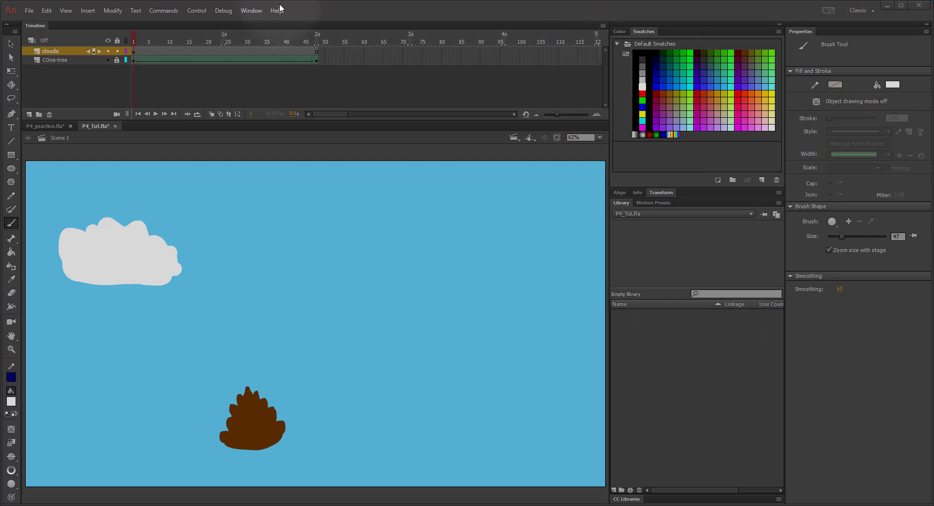
# - Create a shape tween on the clouds layer from frame 1 and insert a keyframe at frame 48
pyautogui.rightClick(135, 54)
pyautogui.click(163, 68)
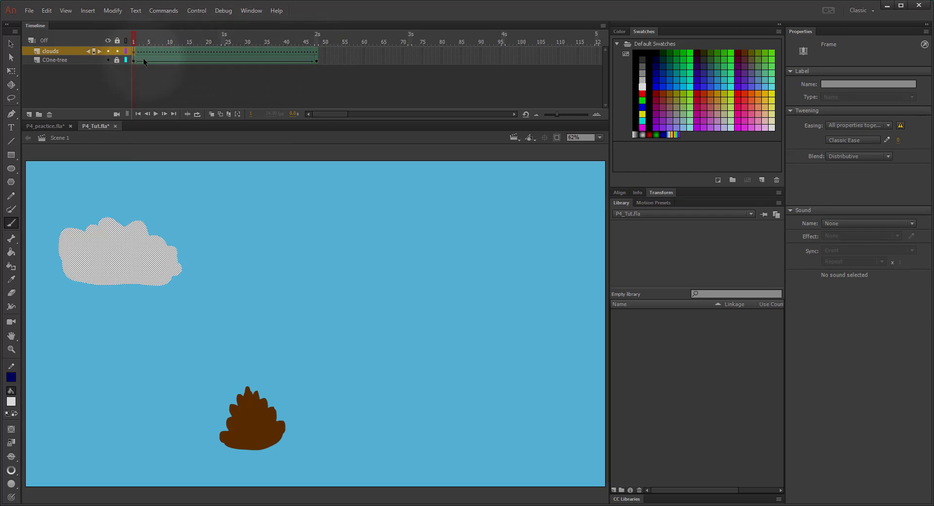
pyautogui.click(317, 54)
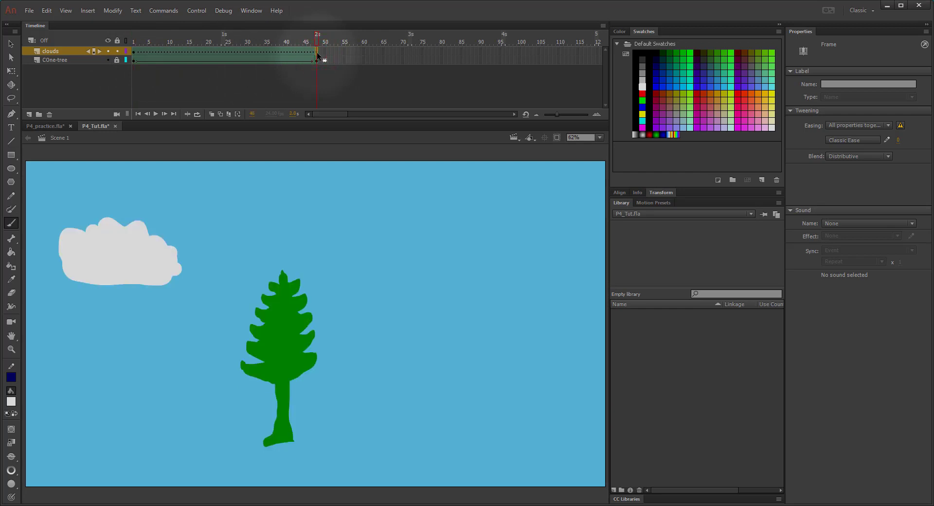
pyautogui.press('F6')
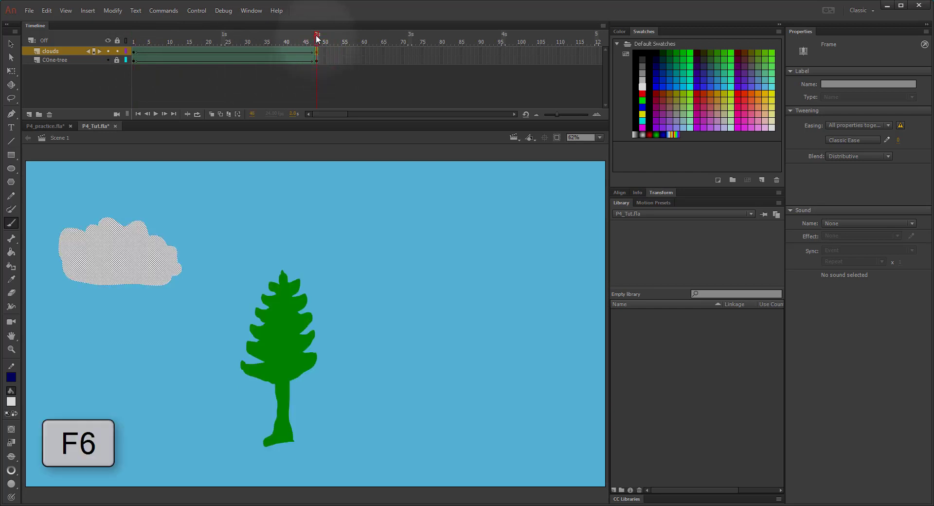
pyautogui.moveTo(317, 36)
pyautogui.mouseDown()
pyautogui.moveTo(142, 25)
pyautogui.moveTo(319, 26)
pyautogui.mouseUp()
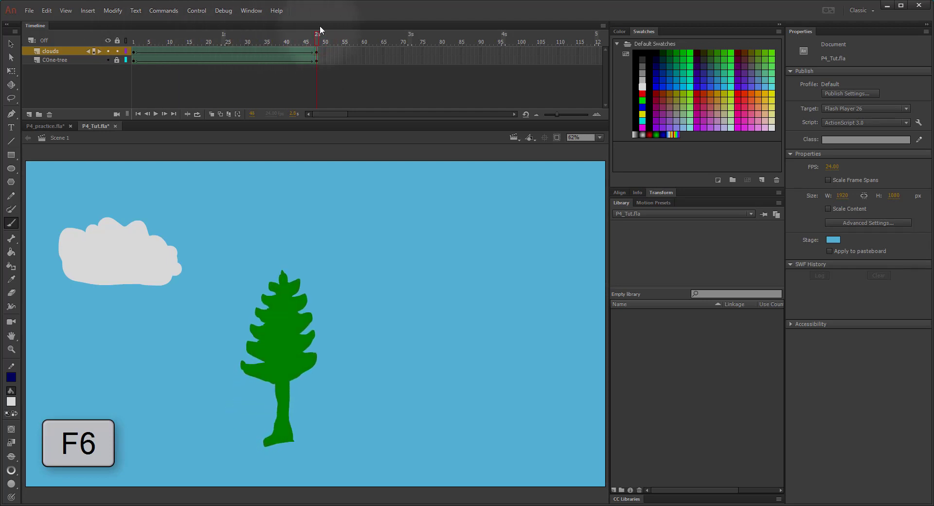
# - Hide the COne-tree layer and move the frame 48 cloud right to about X 745
pyautogui.click(108, 60)
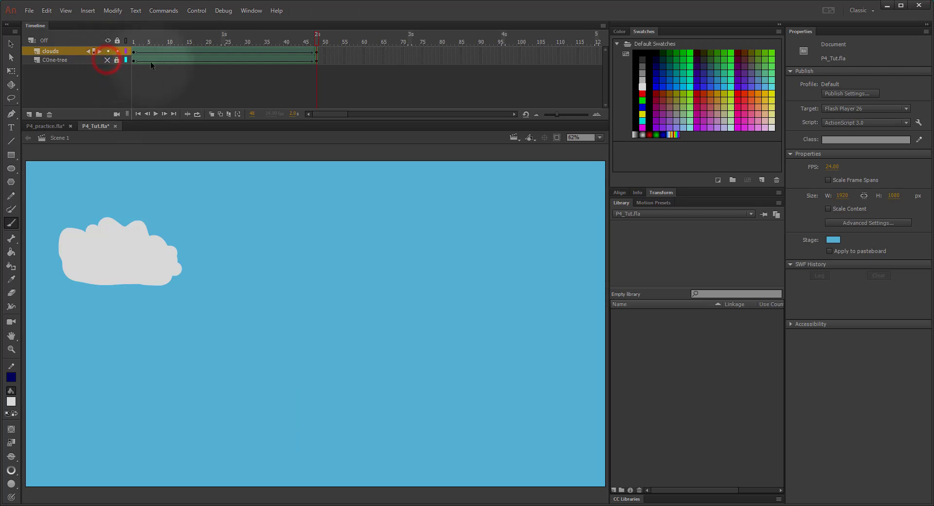
pyautogui.click(317, 51)
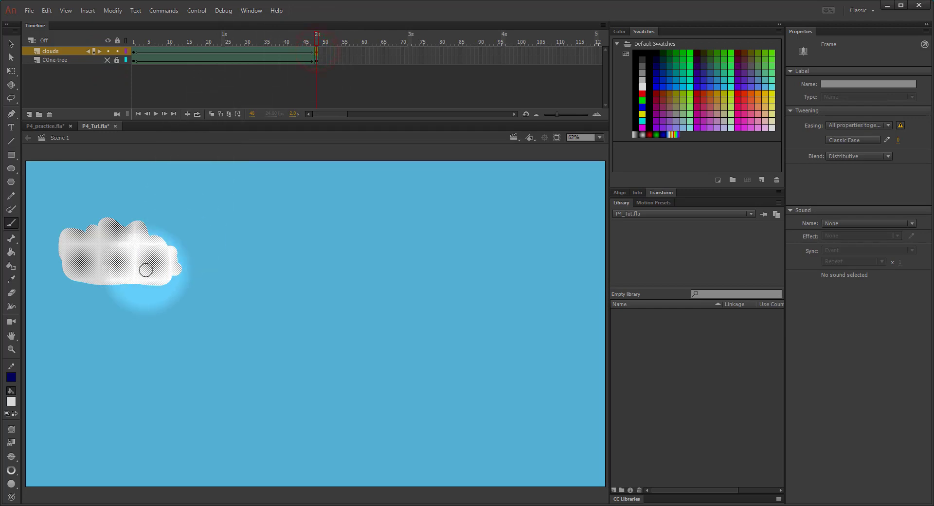
pyautogui.click(11, 44)
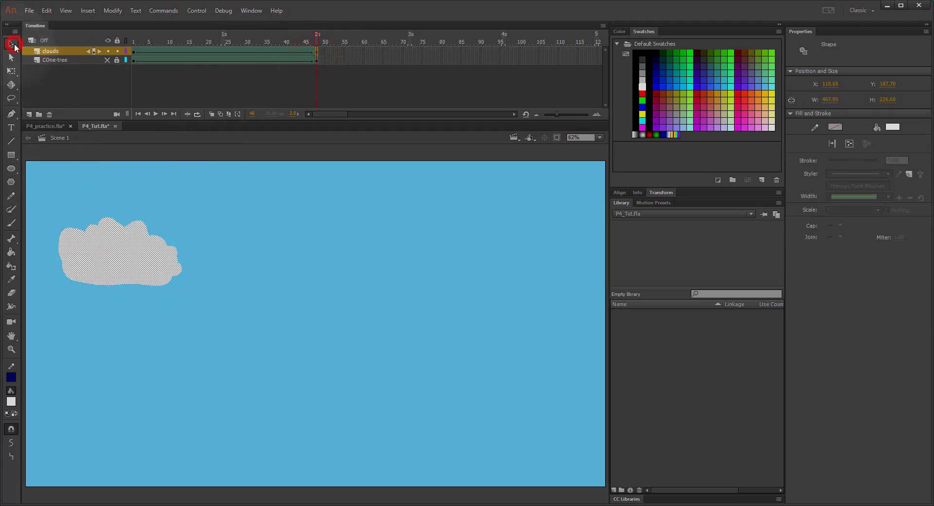
pyautogui.click(96, 282)
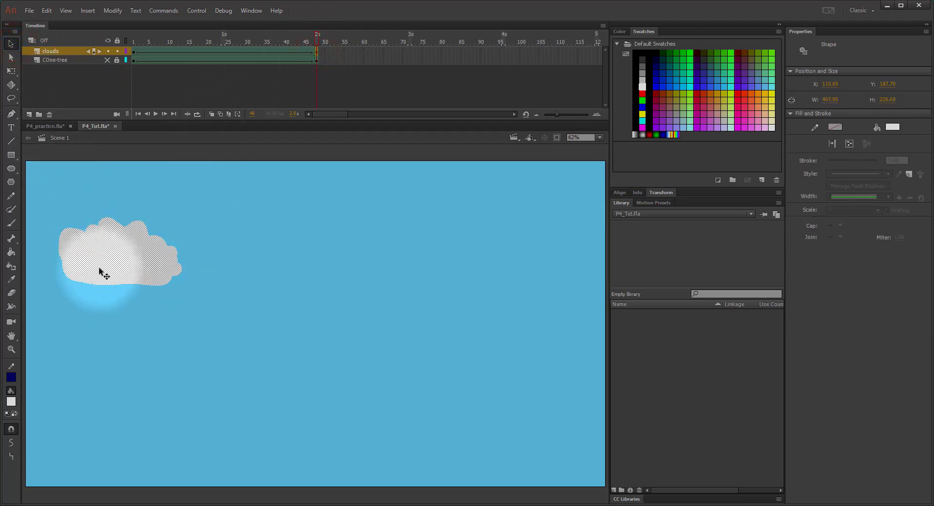
pyautogui.moveTo(99, 270); pyautogui.dragTo(294, 276)
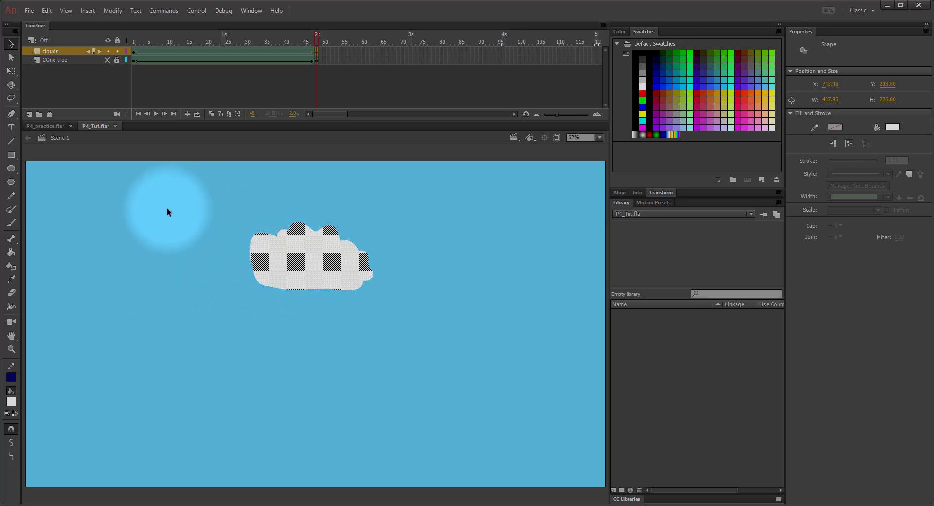
# - Apply an Envelope transform to the frame 48 cloud, dipping its upper edge and stretching its right side outward
pyautogui.click(11, 71)
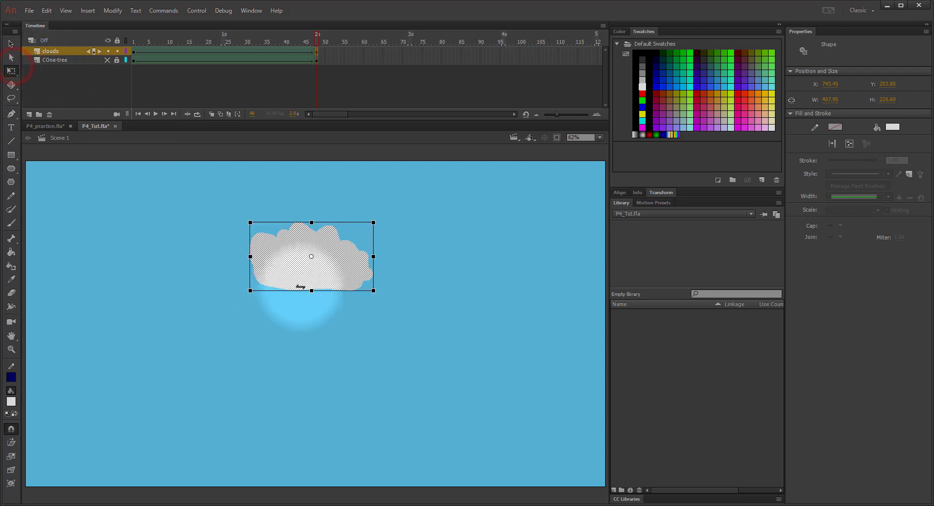
pyautogui.rightClick(293, 258)
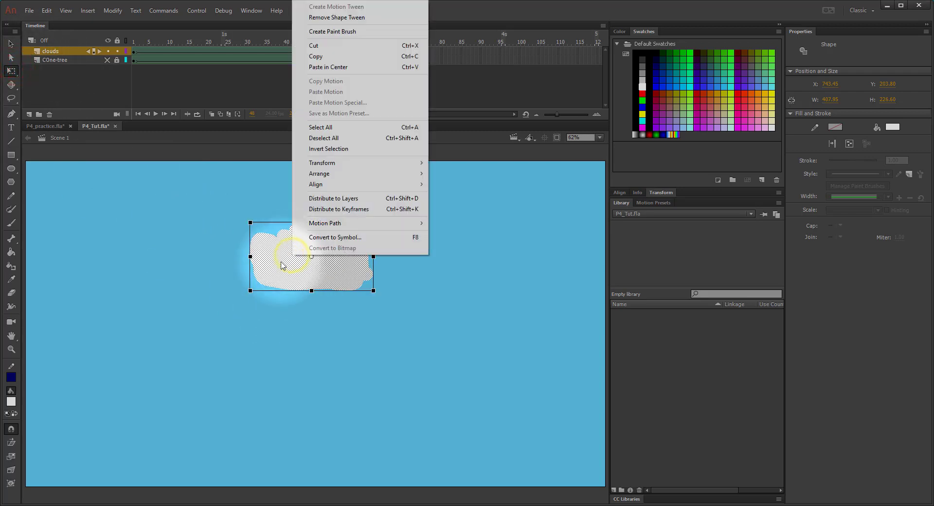
pyautogui.moveTo(325, 165)
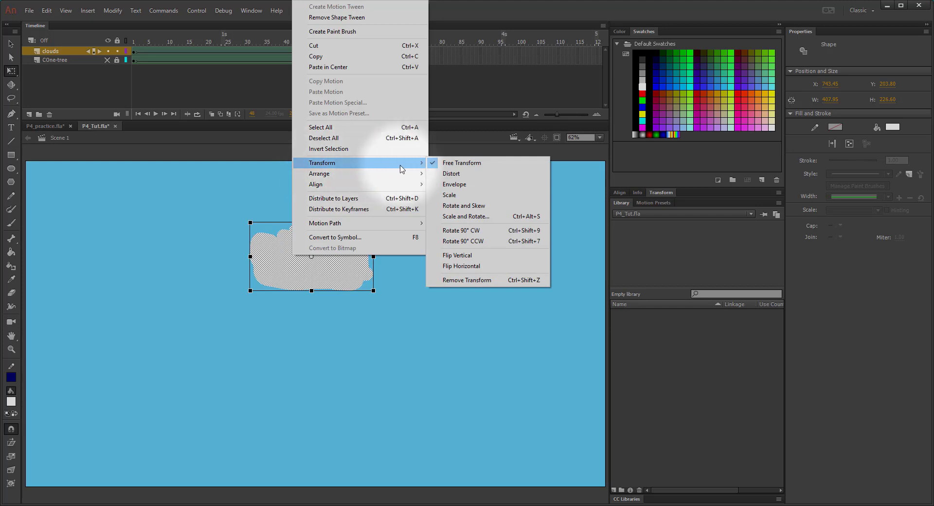
pyautogui.click(474, 188)
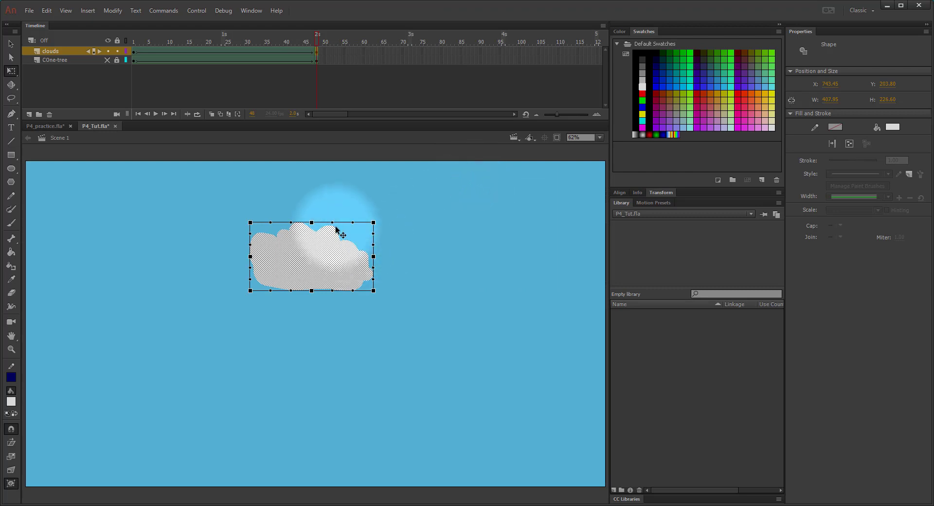
pyautogui.moveTo(332, 223); pyautogui.dragTo(395, 257)
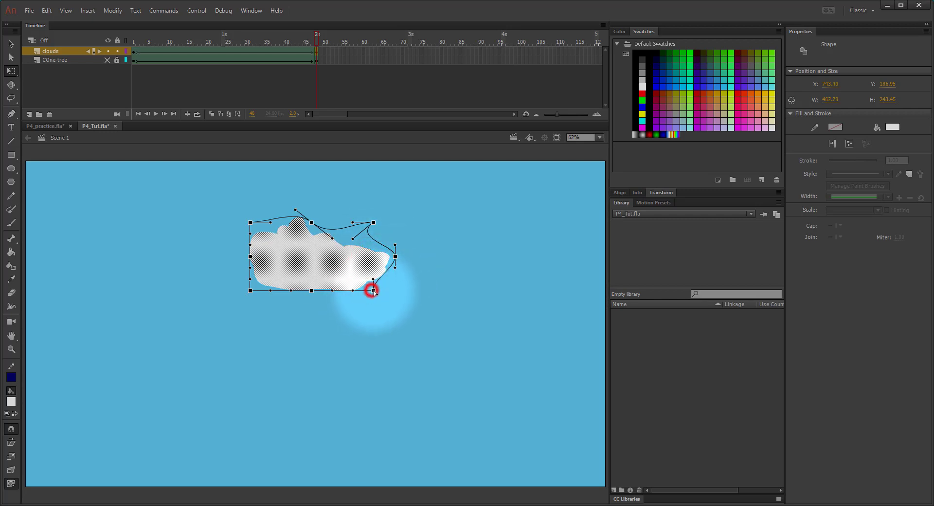
pyautogui.moveTo(374, 291); pyautogui.dragTo(422, 291)
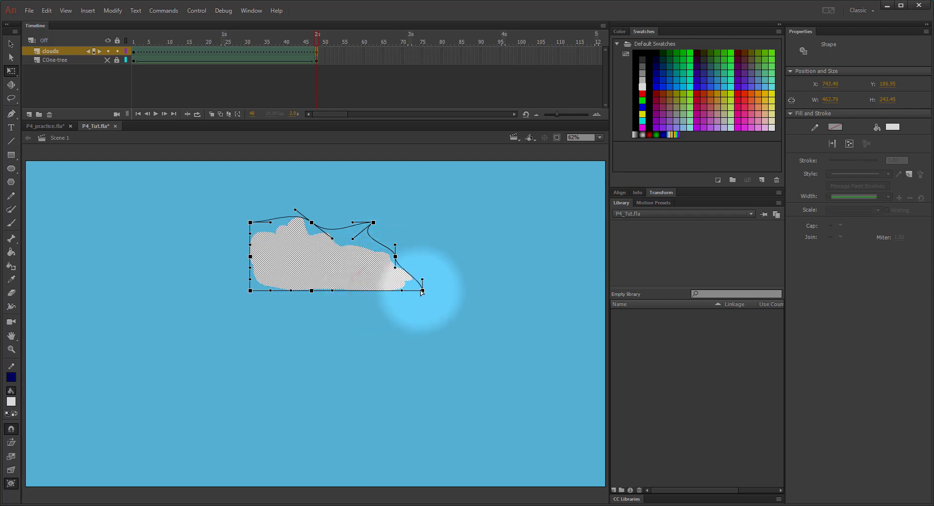
pyautogui.click(423, 278)
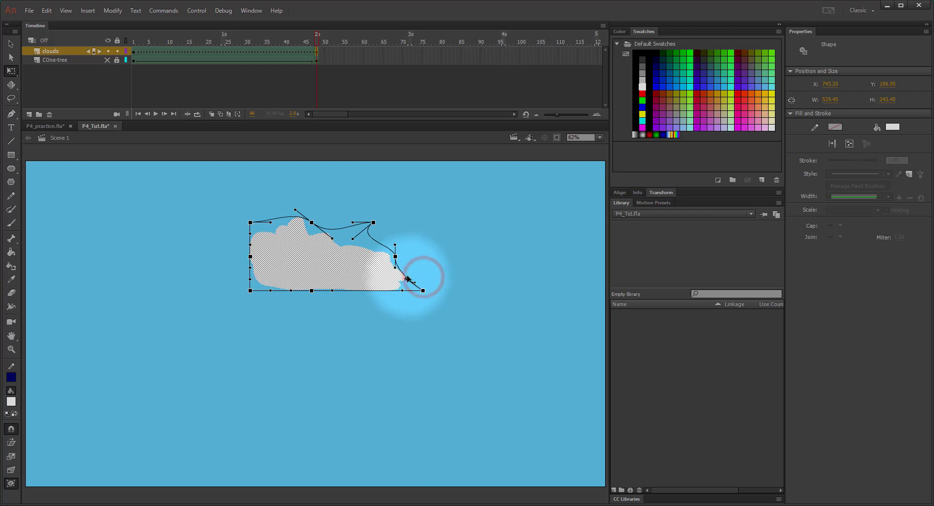
pyautogui.moveTo(407, 279); pyautogui.dragTo(415, 259)
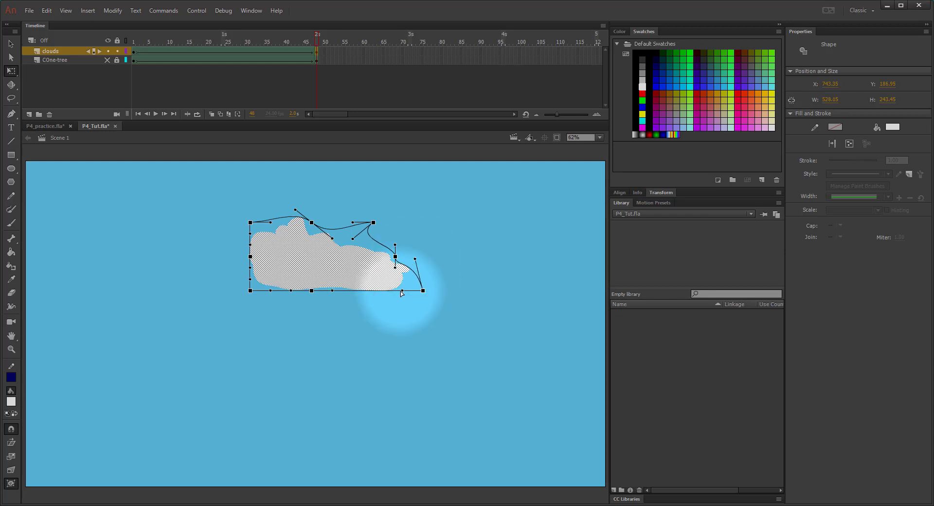
# - Bend the cloud envelope's lower edge and left side into curves, and play the tween from frame 1
pyautogui.moveTo(402, 291); pyautogui.dragTo(397, 306)
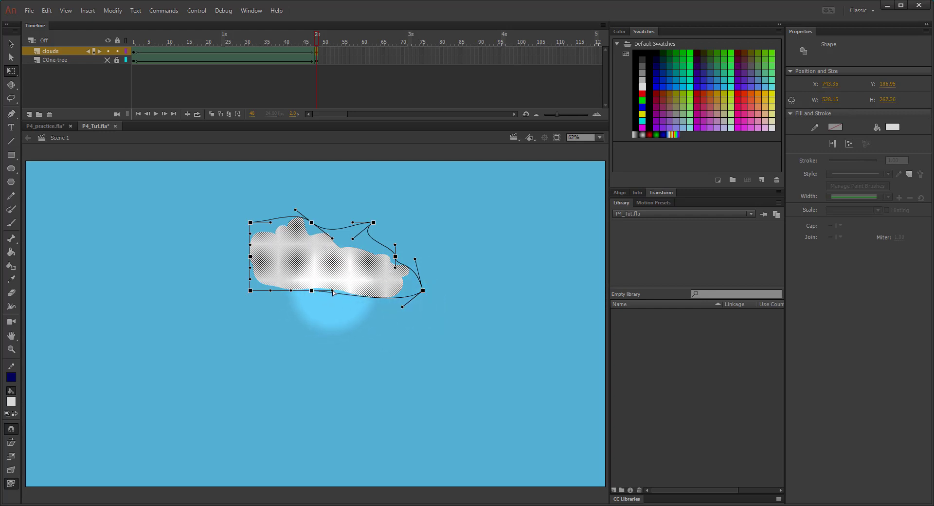
pyautogui.moveTo(333, 292)
pyautogui.mouseDown()
pyautogui.moveTo(334, 278)
pyautogui.moveTo(311, 290)
pyautogui.moveTo(325, 292)
pyautogui.mouseUp()
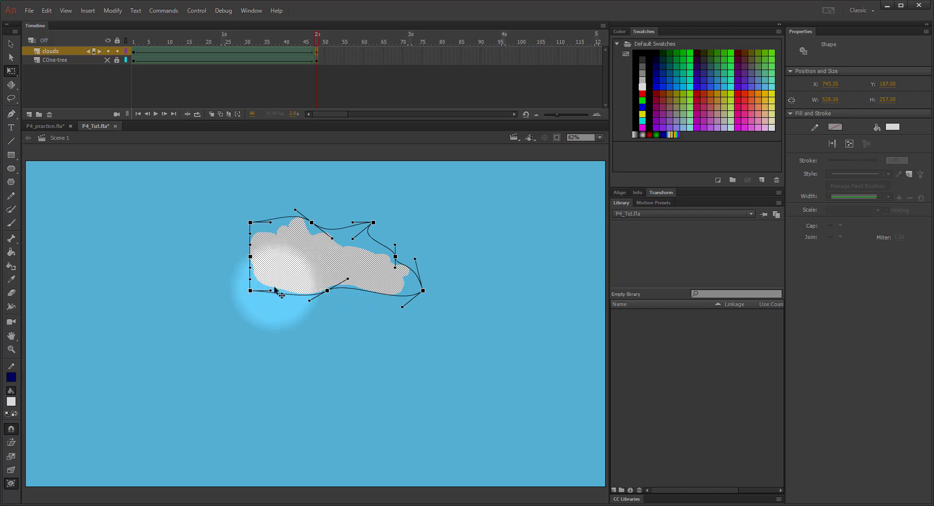
pyautogui.moveTo(251, 267)
pyautogui.mouseDown()
pyautogui.moveTo(251, 278)
pyautogui.moveTo(263, 279)
pyautogui.mouseUp()
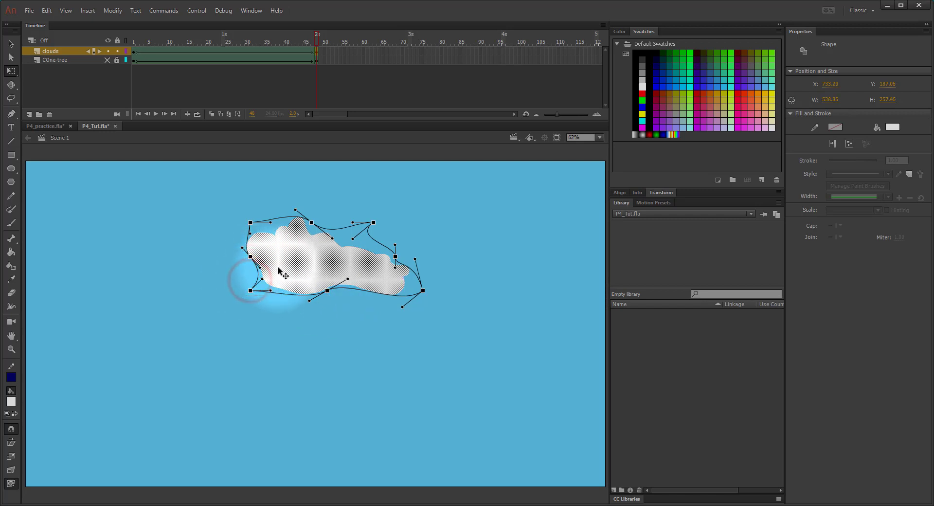
pyautogui.moveTo(316, 33); pyautogui.dragTo(108, 30)
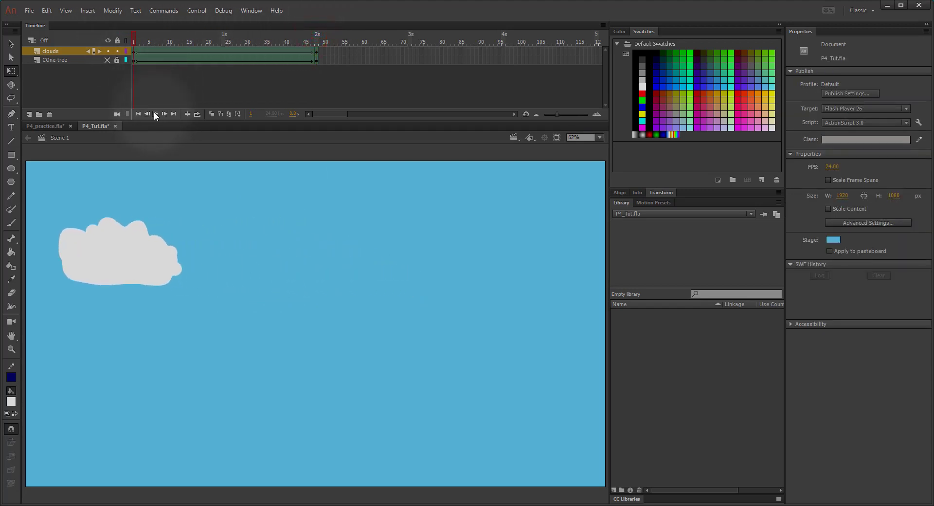
pyautogui.click(155, 113)
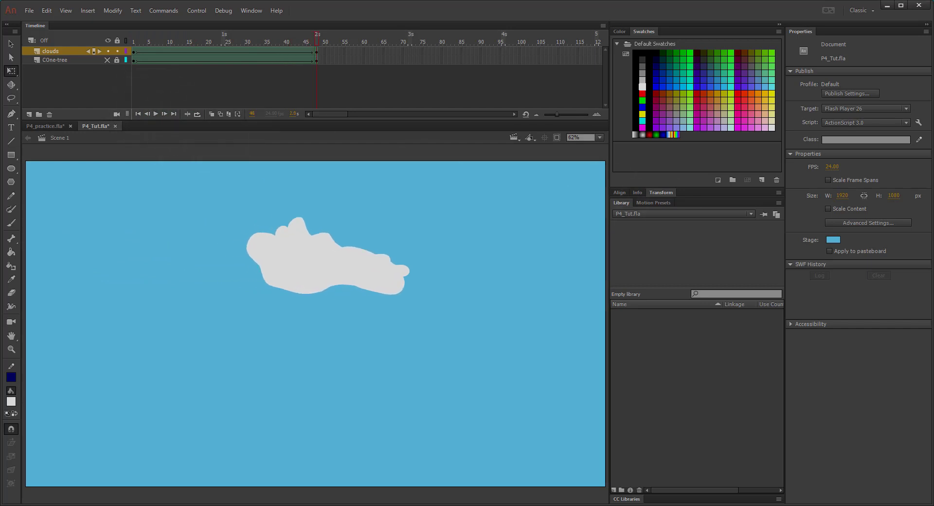
# - Move the clouds layer's end keyframe from frame 48 to frame 96 and play the tween from frame 1
pyautogui.click(317, 54)
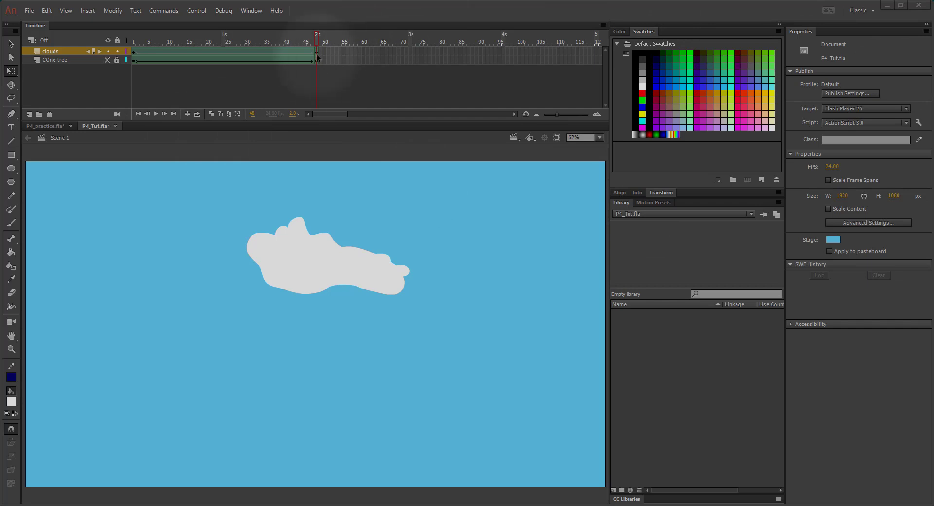
pyautogui.click(317, 52)
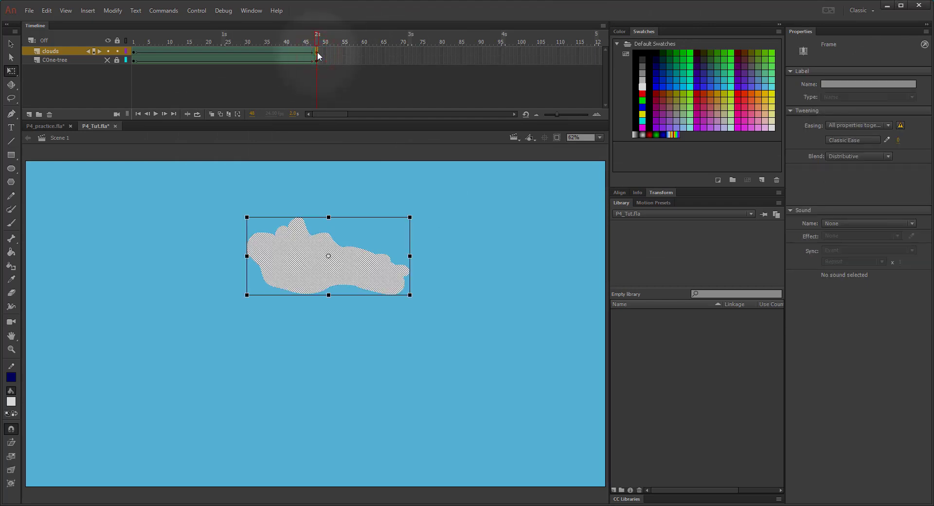
pyautogui.moveTo(317, 52); pyautogui.dragTo(126, 28)
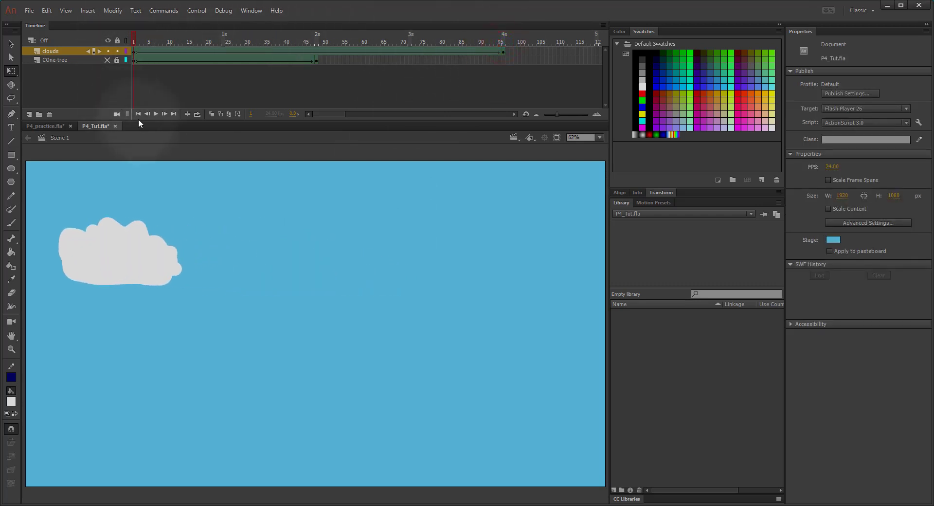
pyautogui.click(156, 114)
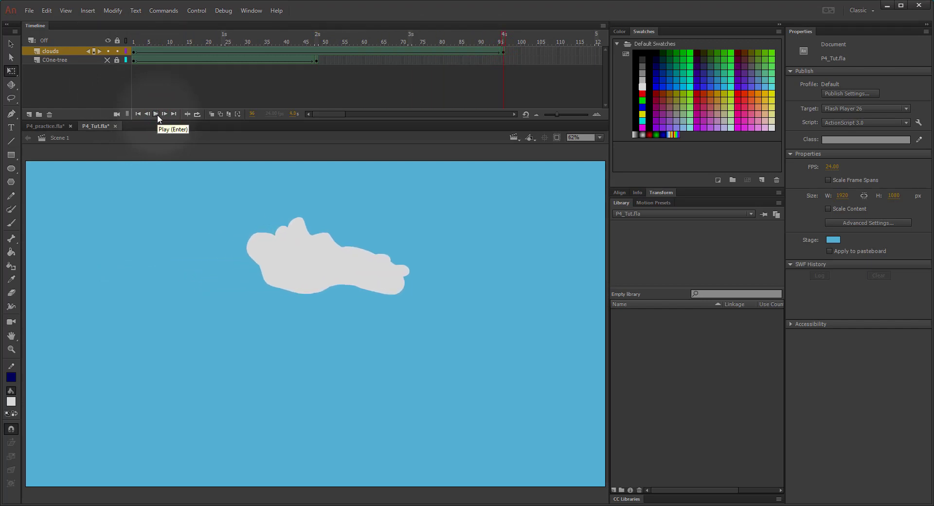
# - Shift the frame 96 cloud far right and the frame 1 cloud partly off the stage's left edge, and play the tween
pyautogui.click(264, 212)
pyautogui.moveTo(317, 258); pyautogui.dragTo(564, 261)
pyautogui.moveTo(504, 39); pyautogui.dragTo(86, 31)
pyautogui.click(134, 52)
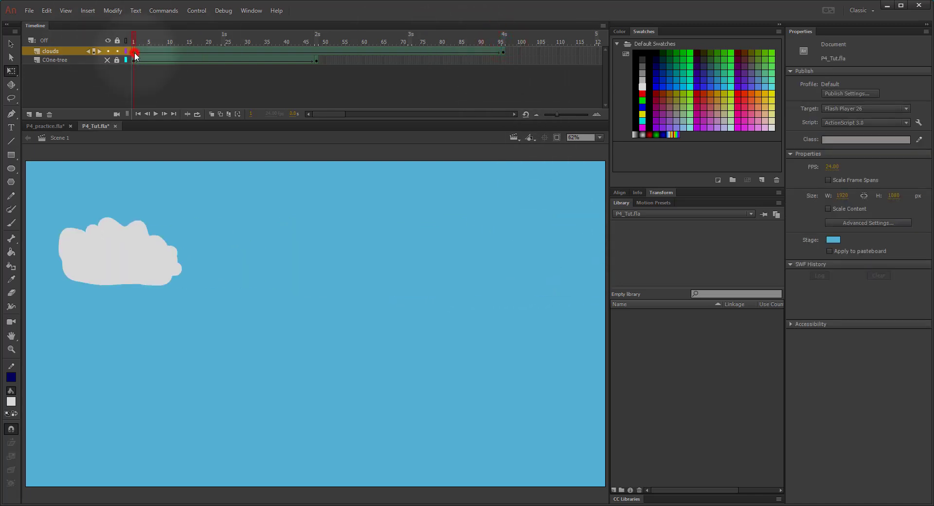
pyautogui.moveTo(109, 261); pyautogui.dragTo(22, 257)
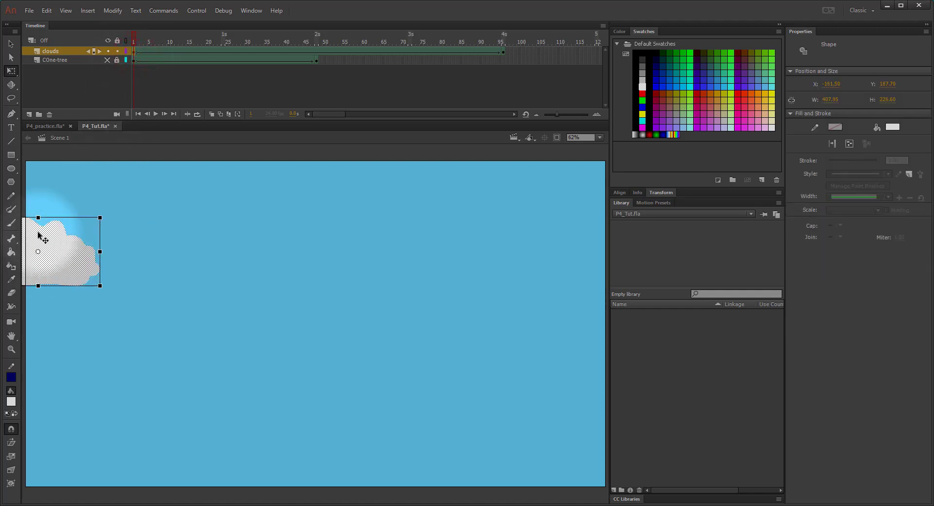
pyautogui.click(156, 114)
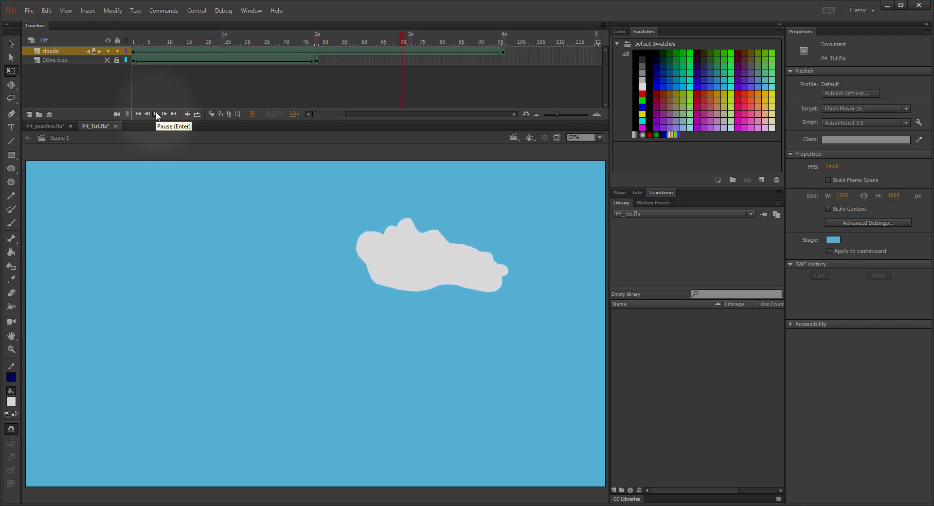
pyautogui.click(156, 113)
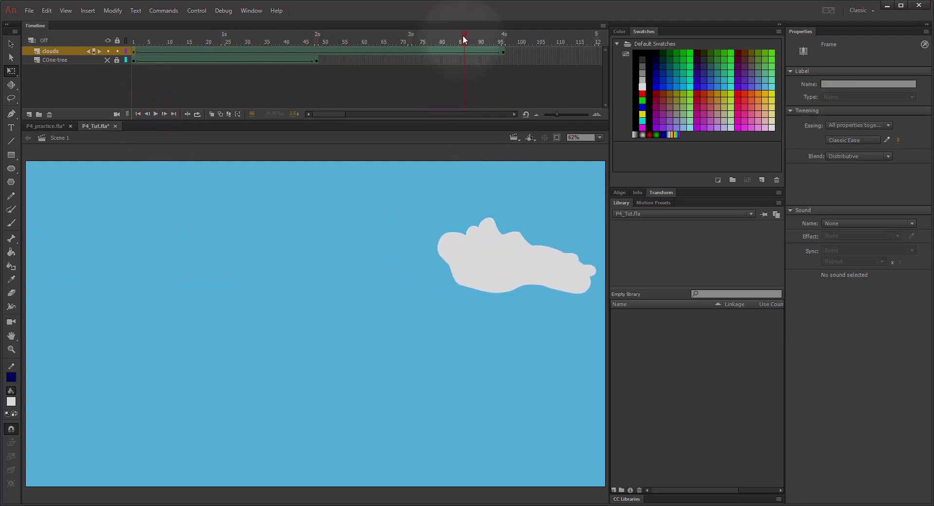
# - Insert a keyframe at frame 50 of the clouds layer
pyautogui.moveTo(463, 35); pyautogui.dragTo(326, 43)
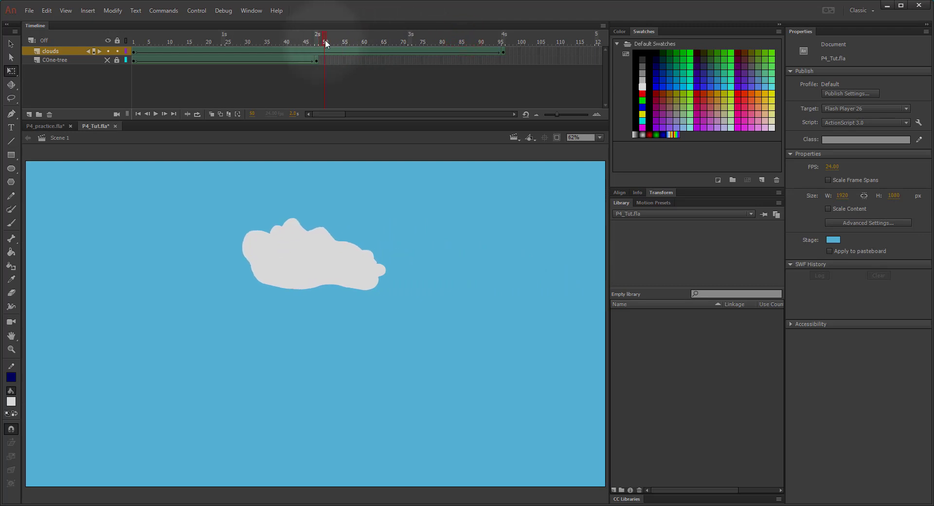
pyautogui.click(325, 48)
pyautogui.press('F6')
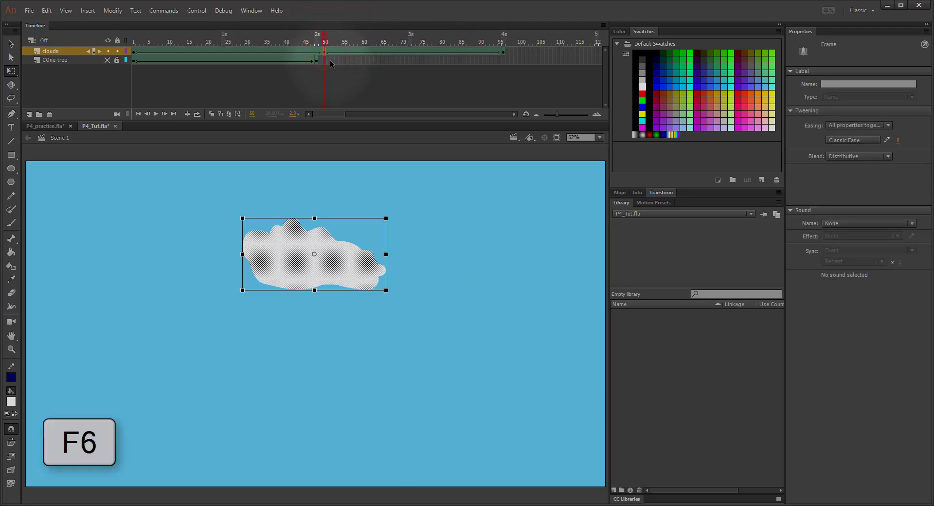
# - Distort the frame 50 cloud, pulling its upper-right corner outward and shifting its upper edge to the right
pyautogui.rightClick(296, 257)
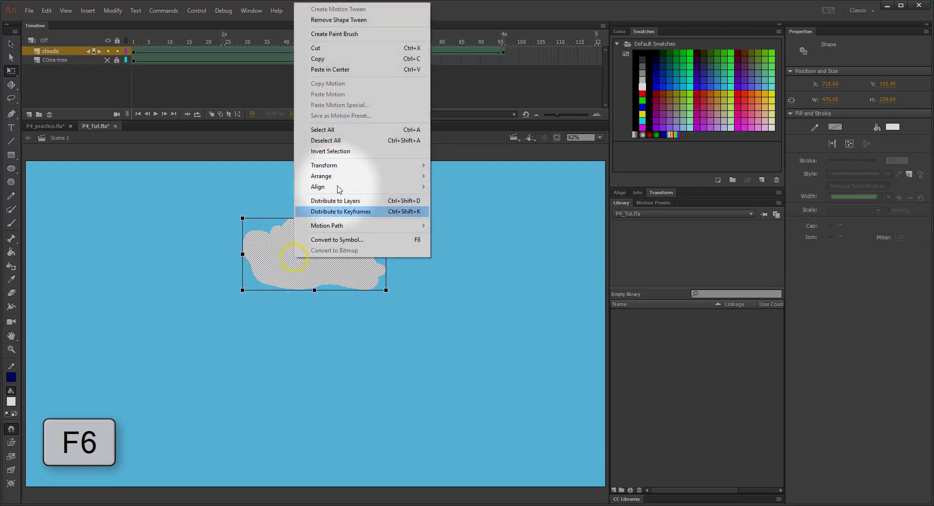
pyautogui.moveTo(358, 166)
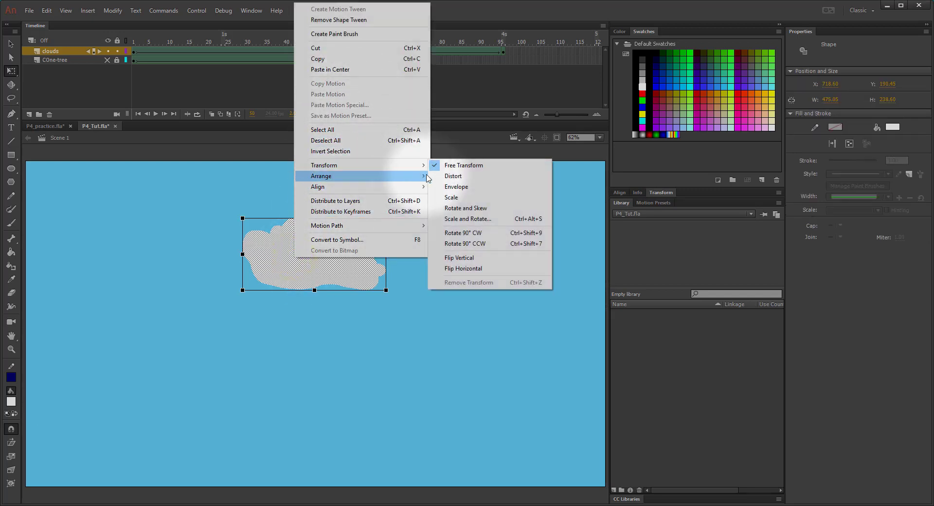
pyautogui.click(448, 177)
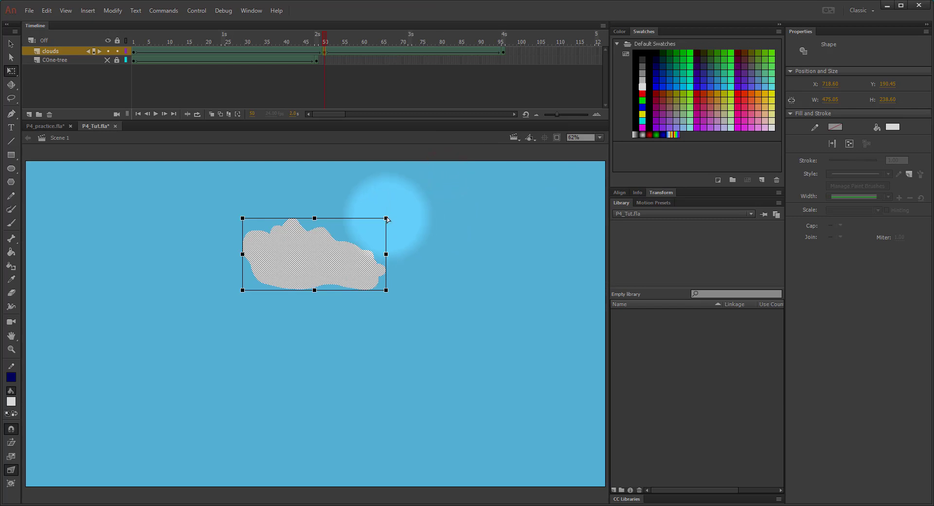
pyautogui.moveTo(386, 219); pyautogui.dragTo(441, 213)
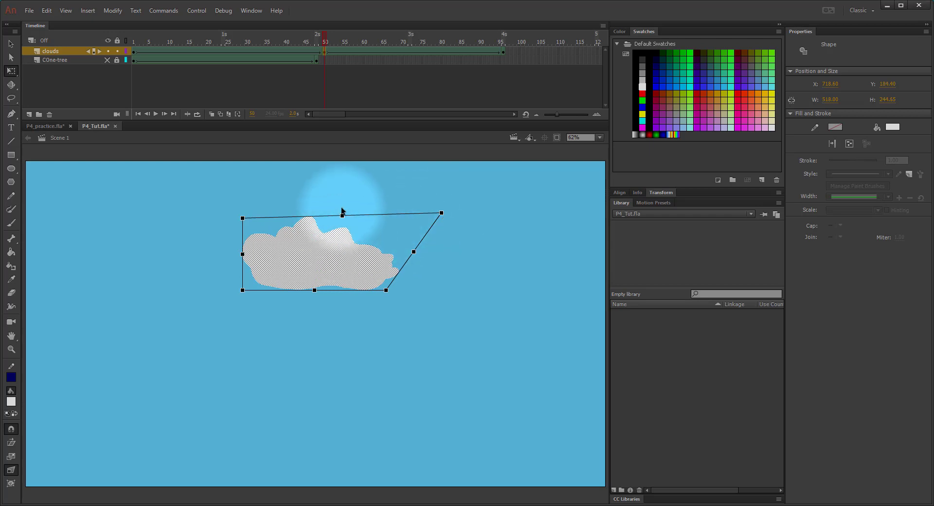
pyautogui.moveTo(343, 215); pyautogui.dragTo(369, 219)
# - Apply an Envelope transform to the frame 50 cloud and dip the right half of its upper edge
pyautogui.rightClick(330, 267)
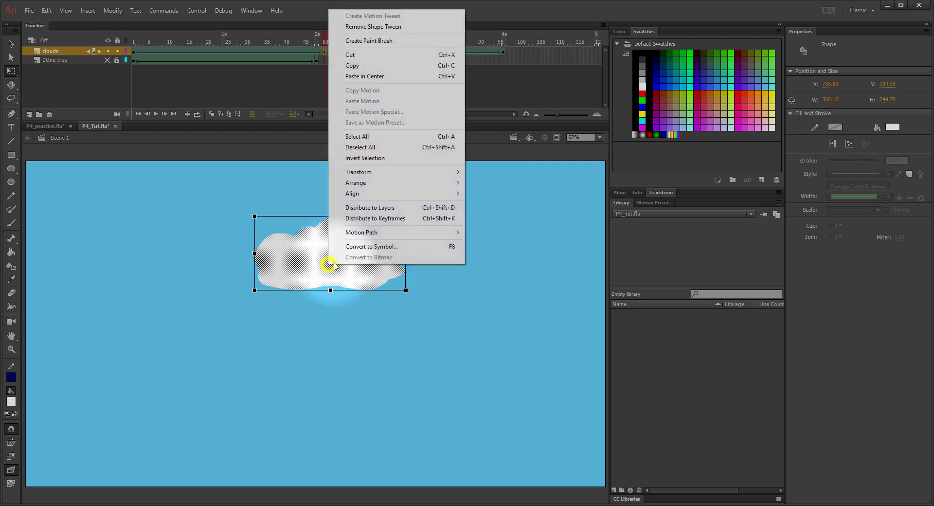
pyautogui.moveTo(372, 176)
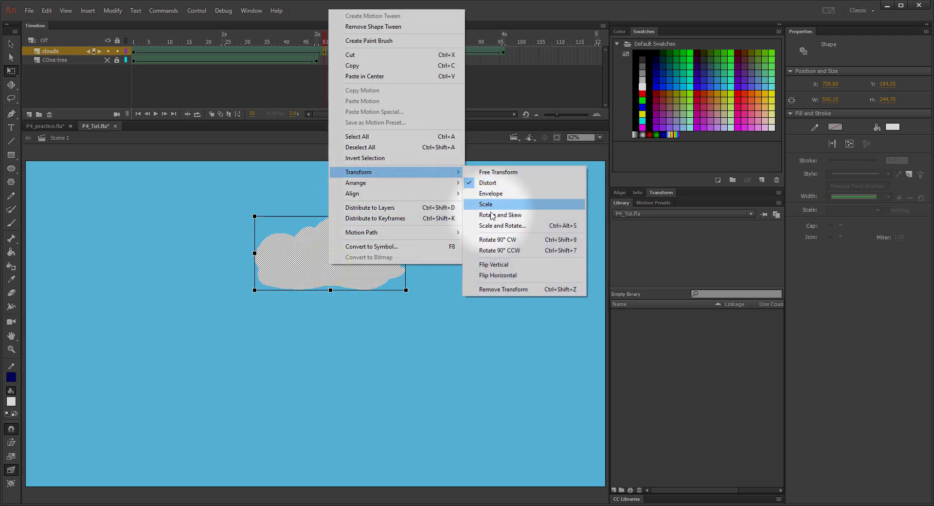
pyautogui.click(494, 194)
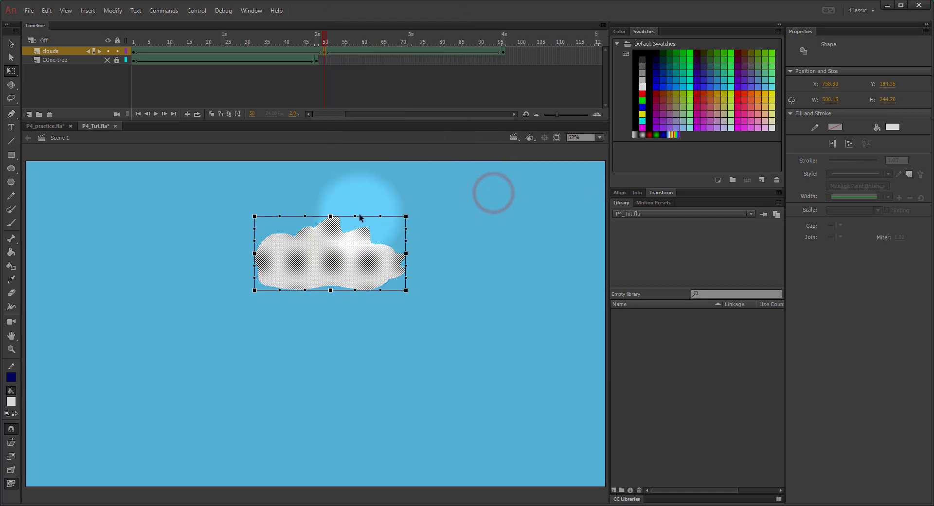
pyautogui.moveTo(354, 215); pyautogui.dragTo(380, 235)
pyautogui.click(380, 217)
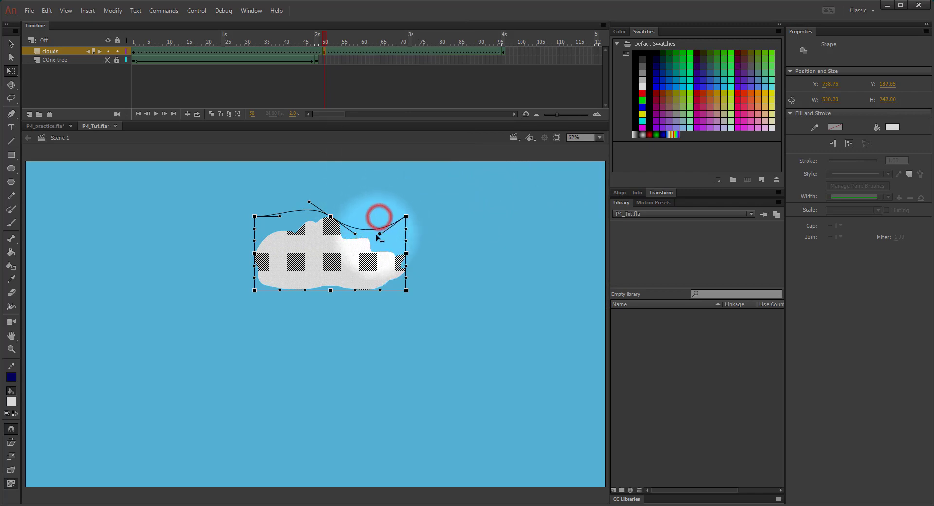
# - Bend the cloud envelope's lower edge into a wave that bulges downward at the right and left of centre
pyautogui.click(406, 265)
pyautogui.moveTo(405, 277)
pyautogui.mouseDown()
pyautogui.moveTo(391, 294)
pyautogui.moveTo(393, 313)
pyautogui.moveTo(374, 315)
pyautogui.mouseUp()
pyautogui.click(381, 288)
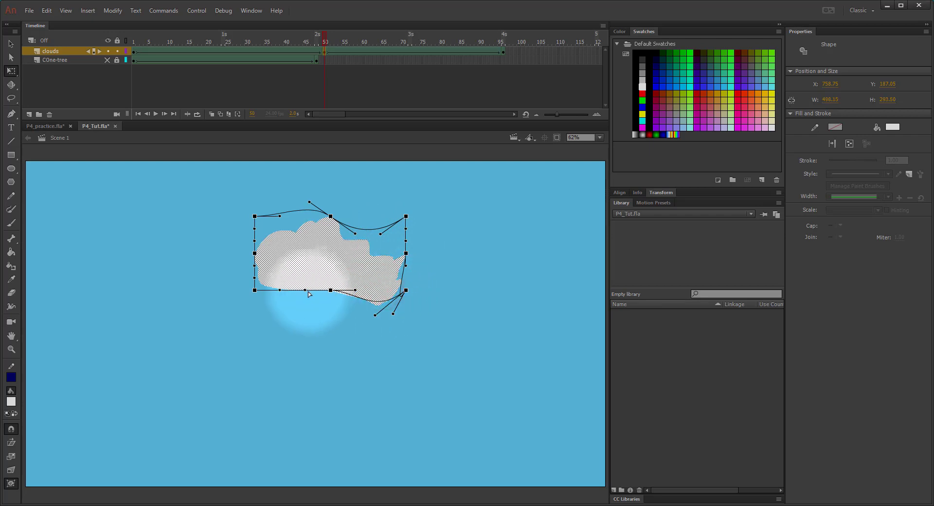
pyautogui.moveTo(305, 290); pyautogui.dragTo(310, 307)
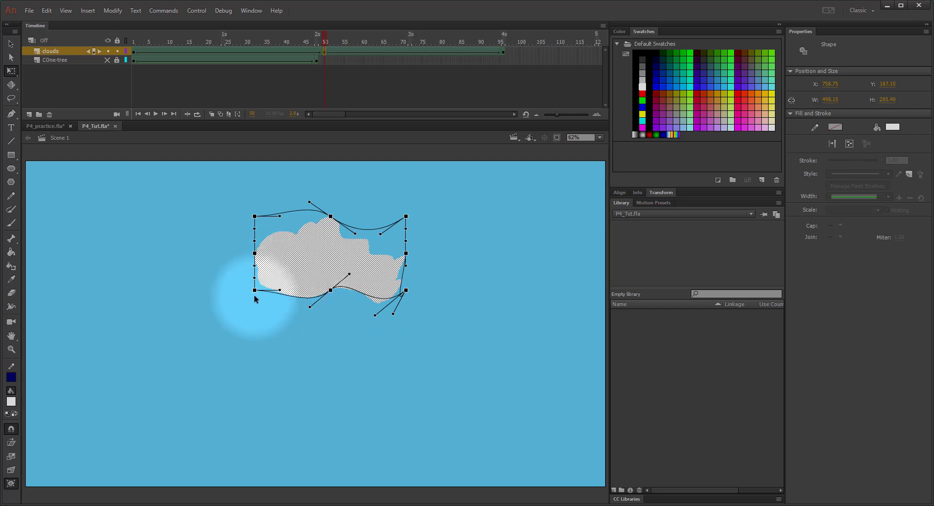
# - Pull the cloud envelope's left corners inward, reshape its upper edge, and play the tween from frame 1
pyautogui.moveTo(254, 290); pyautogui.dragTo(270, 290)
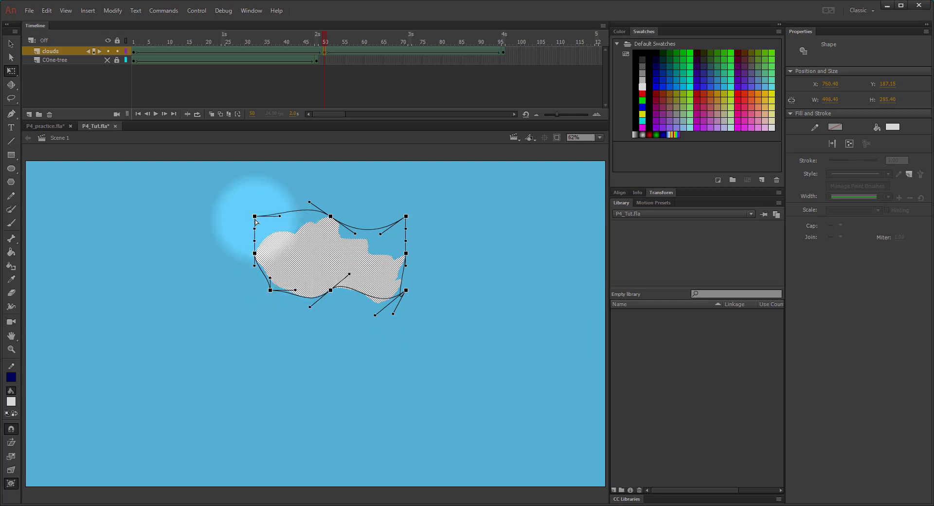
pyautogui.moveTo(254, 216); pyautogui.dragTo(299, 232)
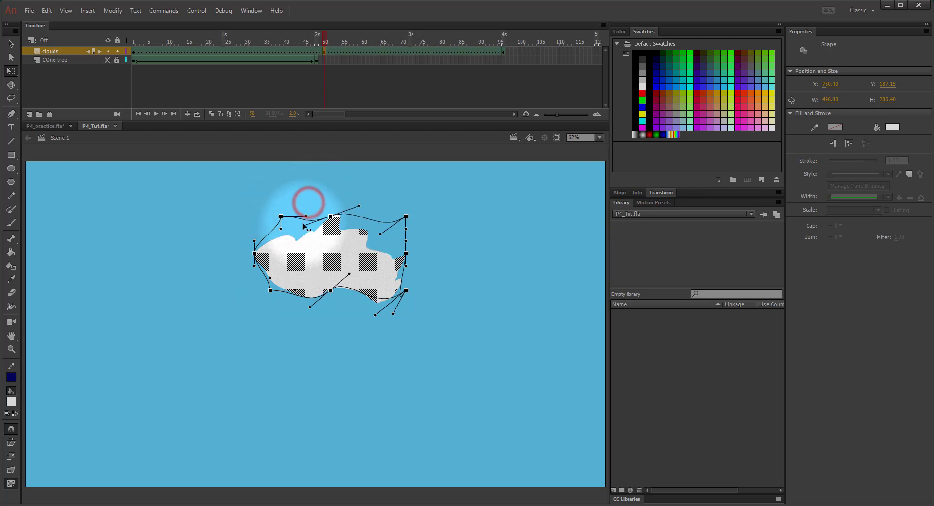
pyautogui.click(323, 39)
pyautogui.click(133, 41)
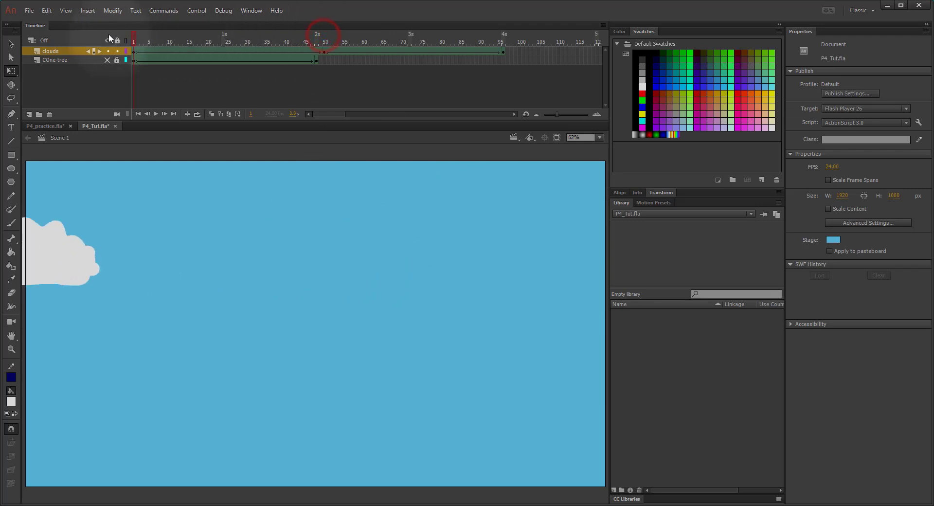
pyautogui.click(155, 114)
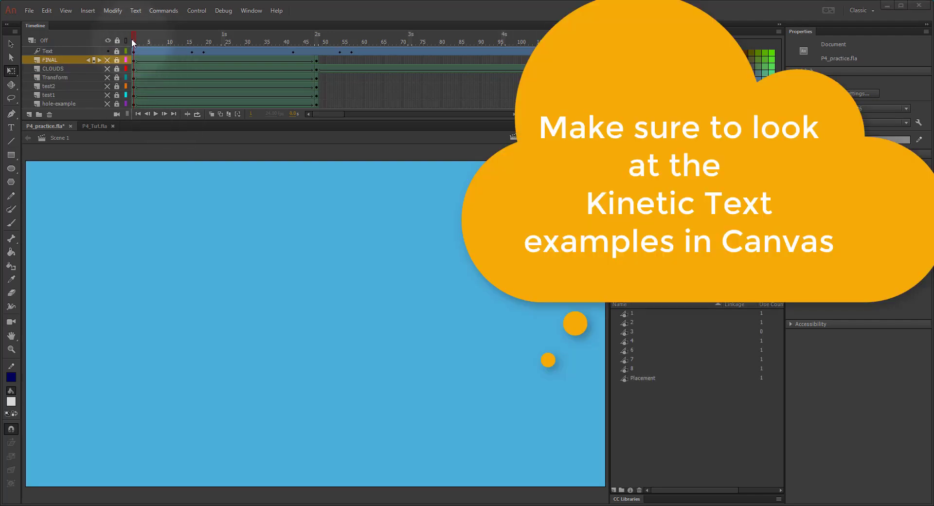
# - Scrub through the kinetic text example in P4_practice.fla and return to P4_Tut.fla
pyautogui.moveTo(132, 37); pyautogui.dragTo(412, 45)
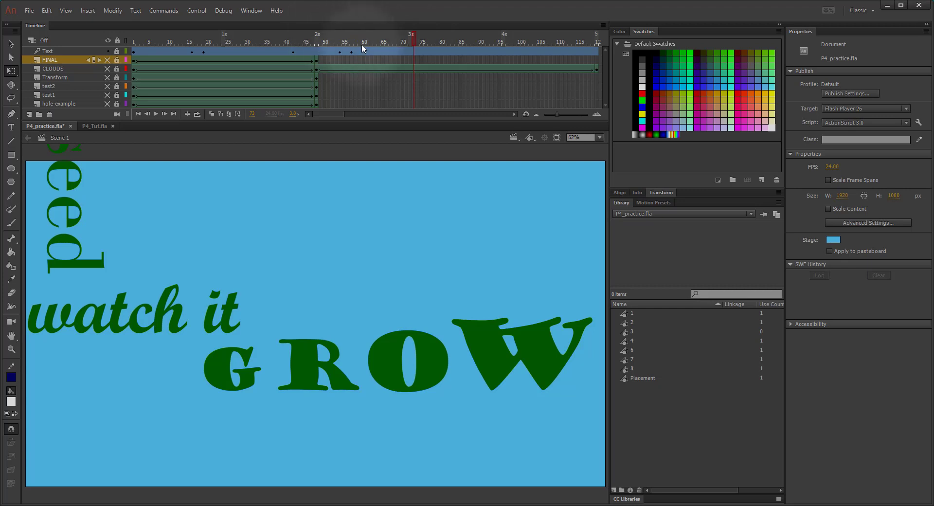
pyautogui.click(96, 125)
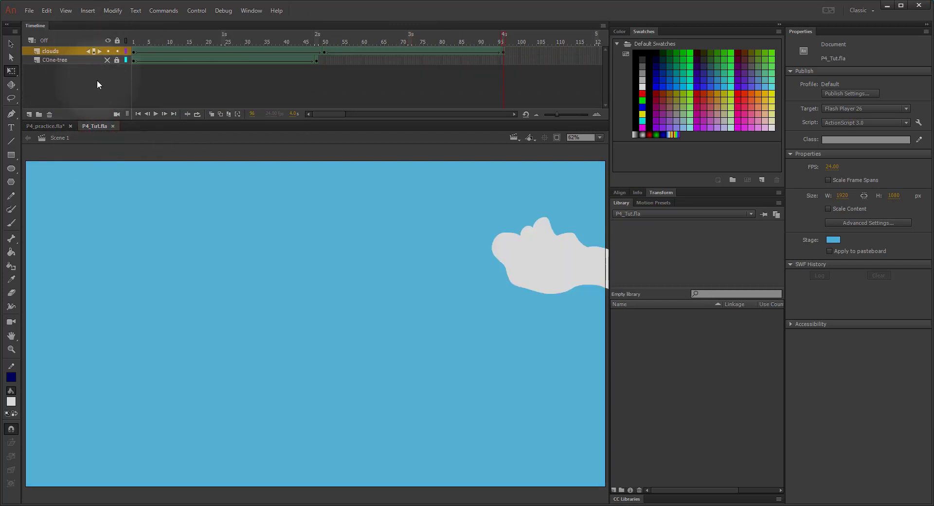
# - Hide the clouds layer and add a new layer named text above it
pyautogui.click(108, 52)
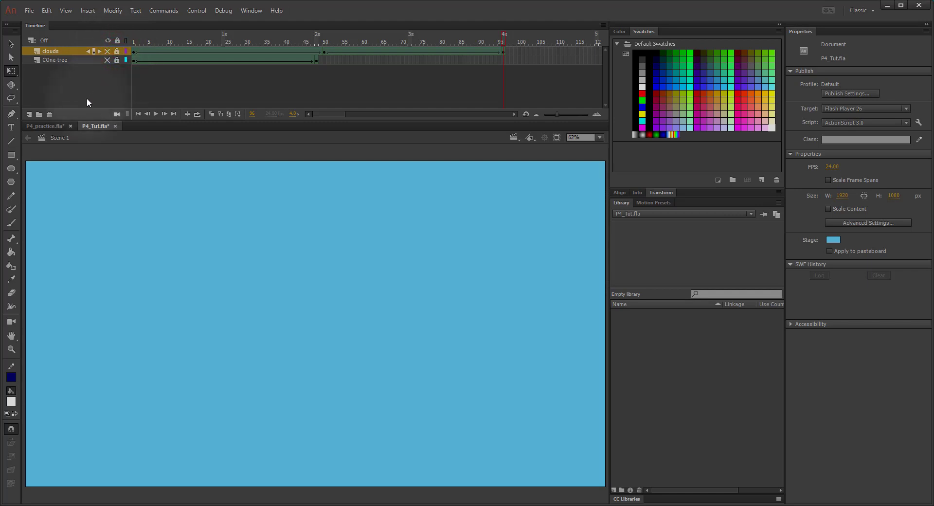
pyautogui.click(28, 114)
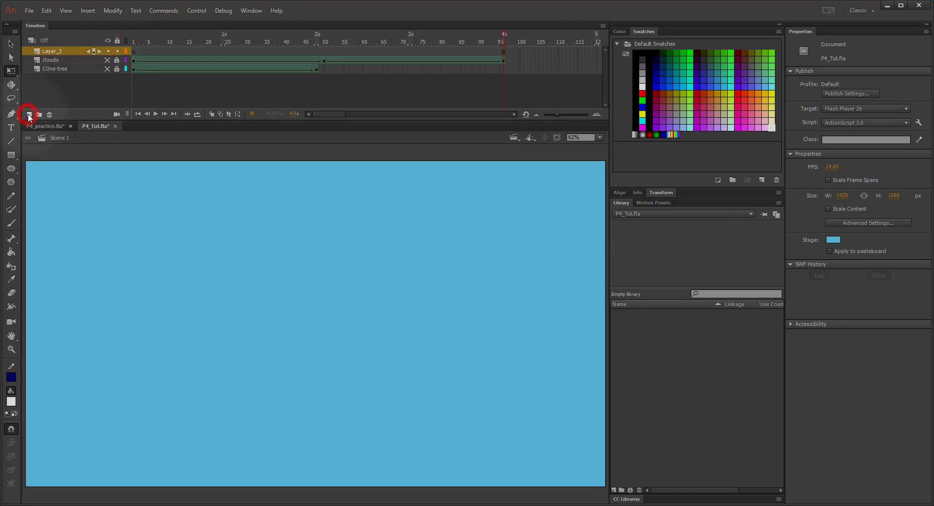
pyautogui.doubleClick(50, 53)
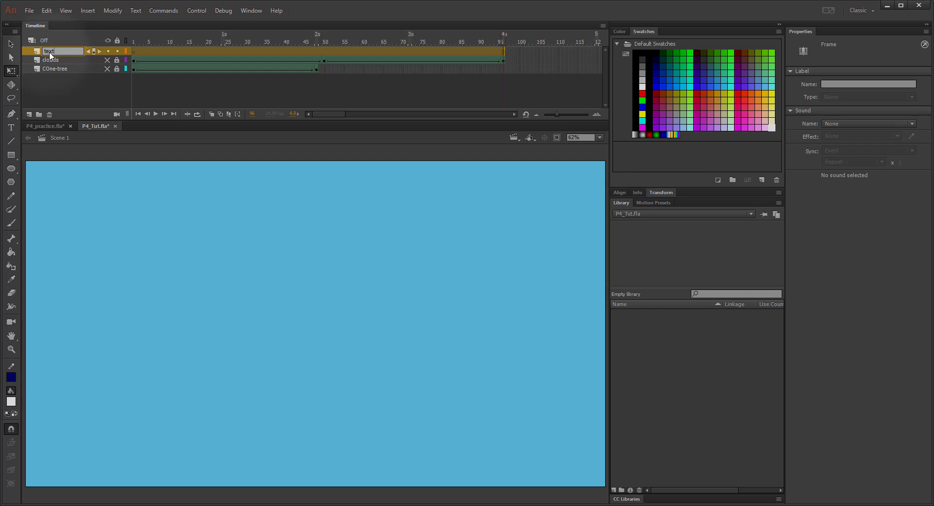
pyautogui.press('Return')
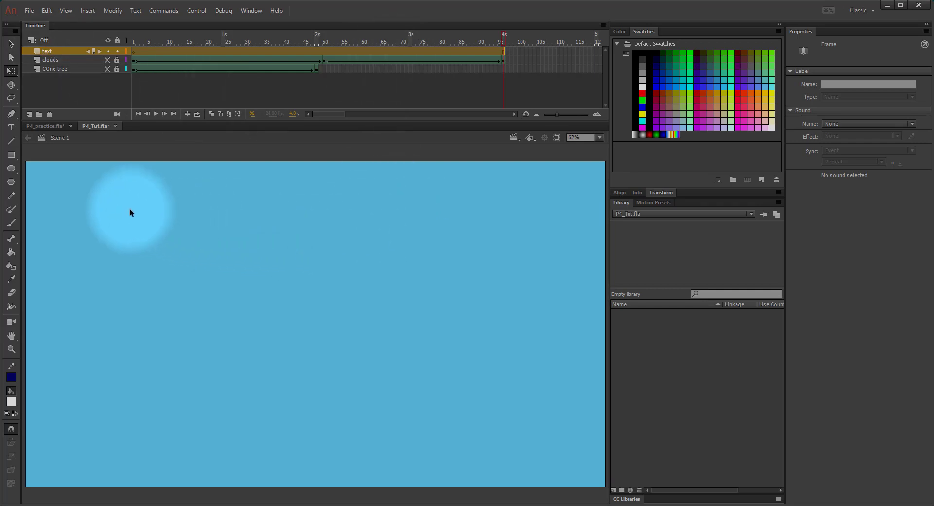
# - Create a new graphic symbol named Placement
pyautogui.click(87, 10)
pyautogui.click(92, 21)
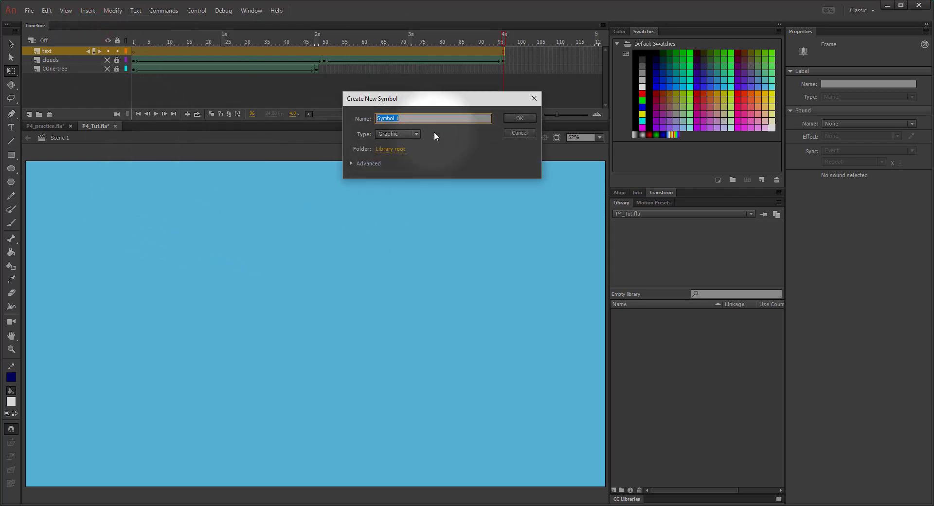
pyautogui.write('Placement')
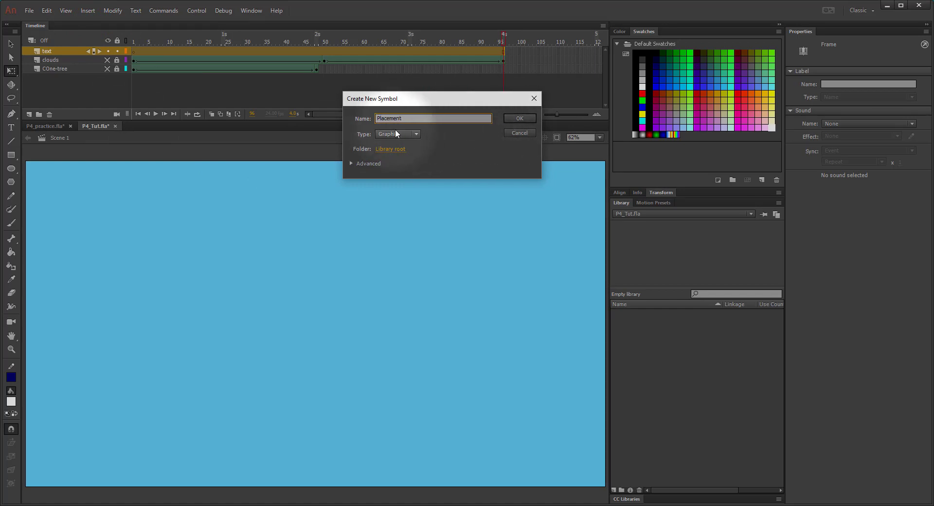
pyautogui.click(520, 119)
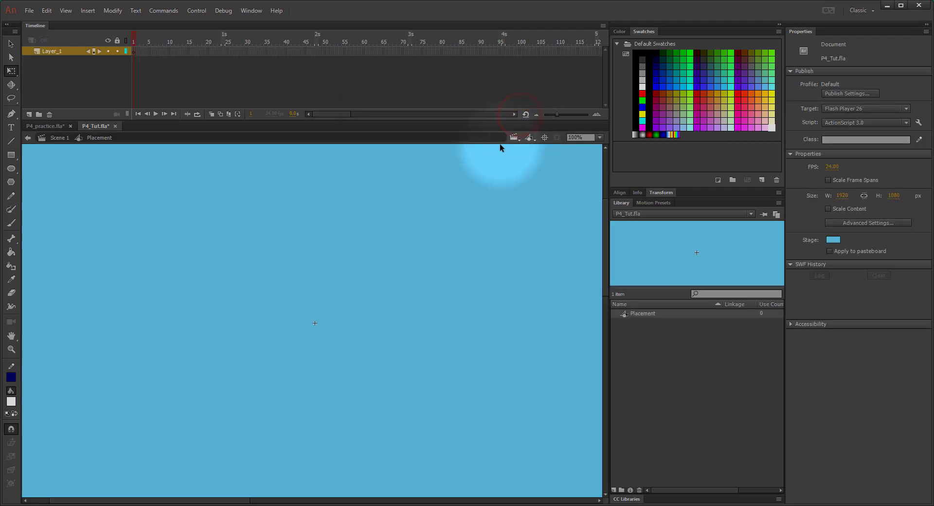
# - Add static text inside the Placement symbol reading "PLANT a seed", "Watch it" and "GROW" on three lines
pyautogui.click(8, 128)
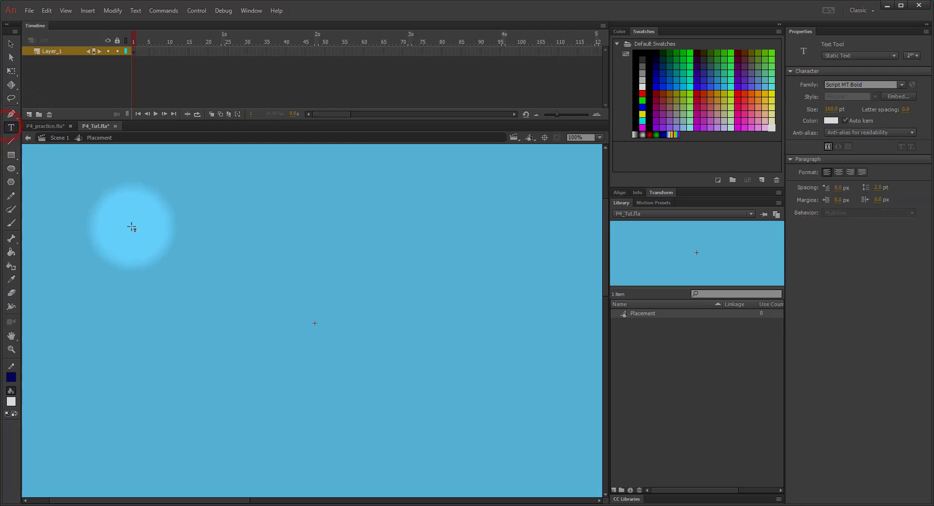
pyautogui.click(190, 244)
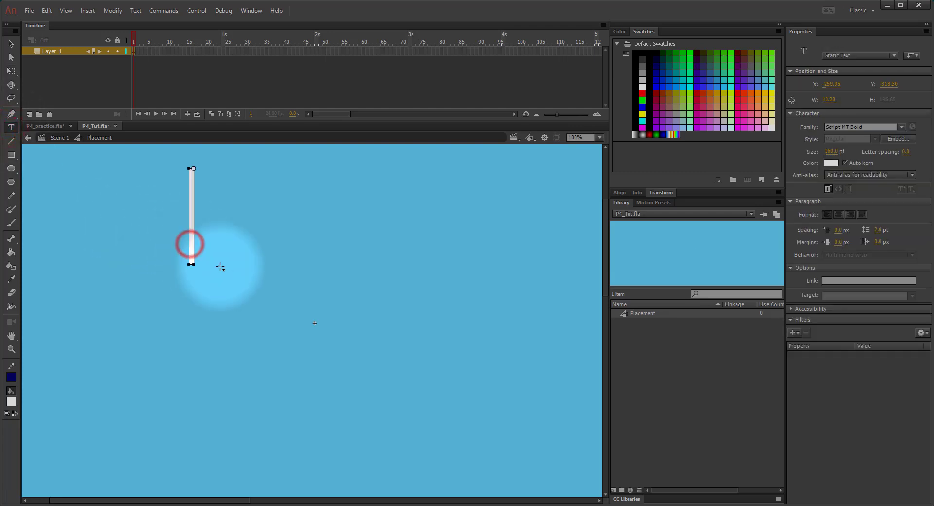
pyautogui.write('PLAN')
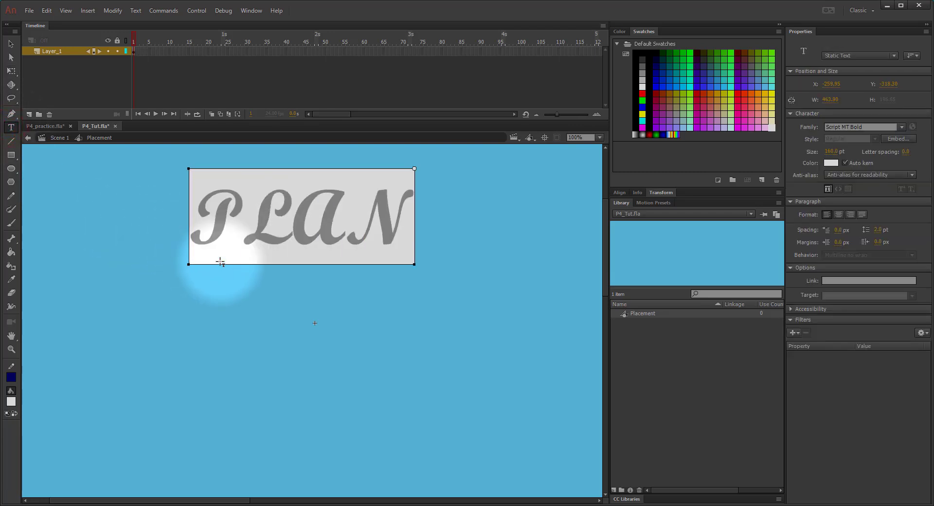
pyautogui.write('T a')
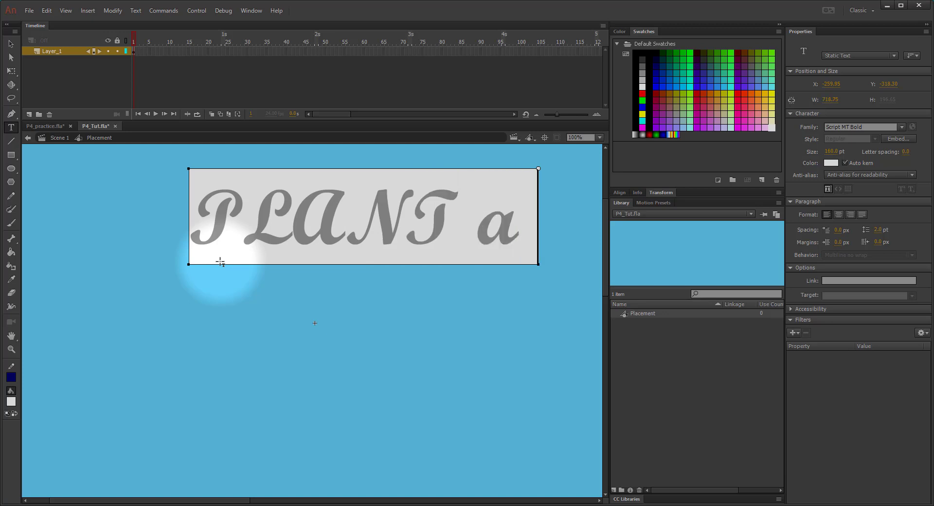
pyautogui.write(' see')
pyautogui.press('Return')
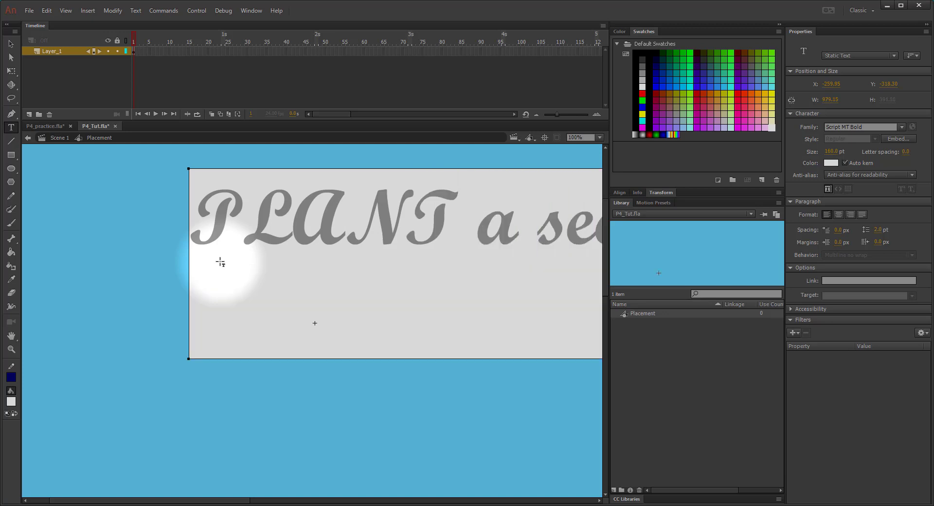
pyautogui.write('Watch')
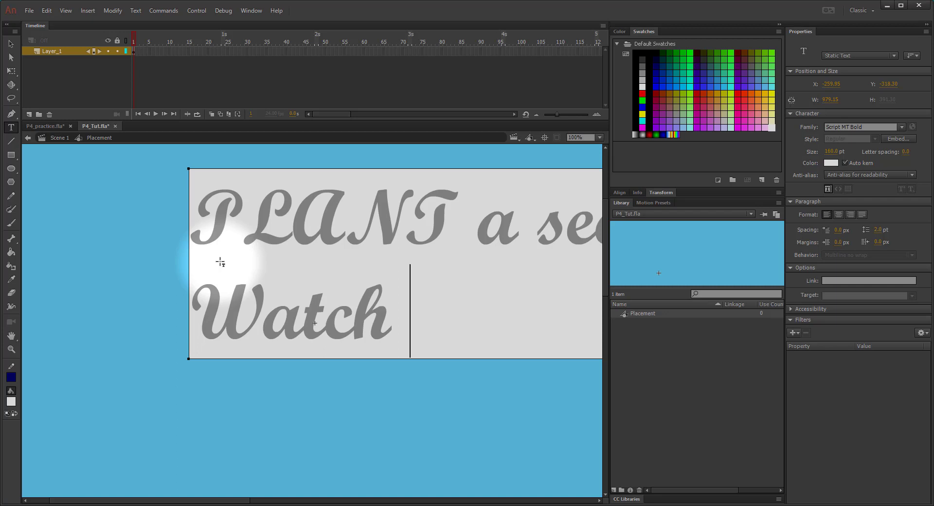
pyautogui.write(' it')
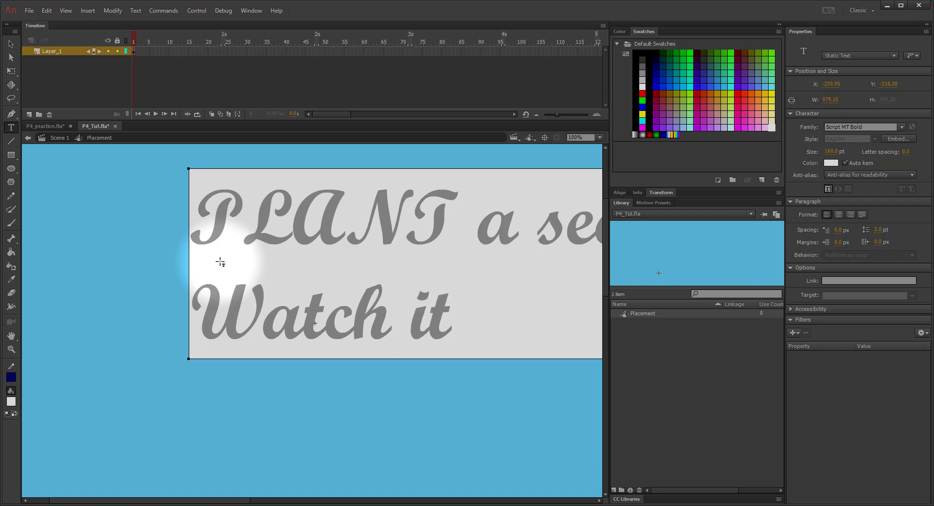
pyautogui.press('Return')
pyautogui.write('GROW')
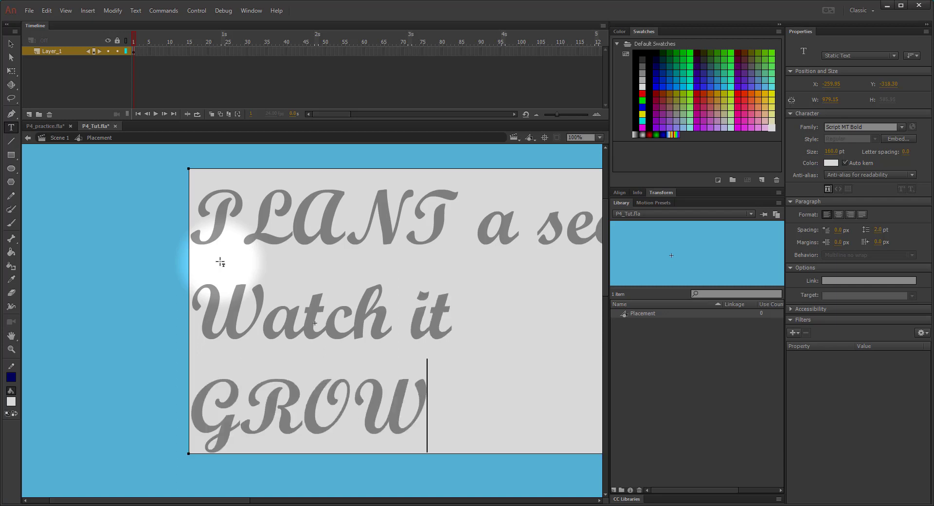
# - Change the capital W of "Watch" to a lowercase w in the second text line
pyautogui.click(255, 322)
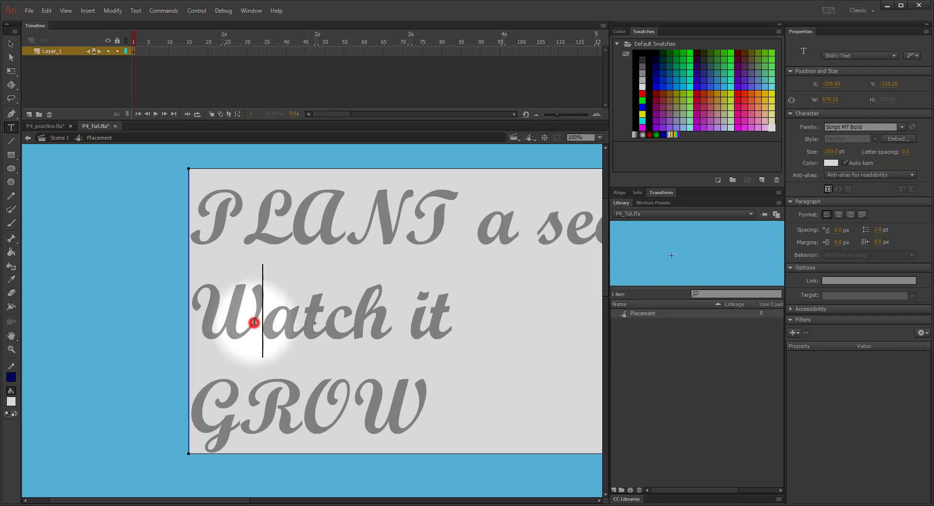
pyautogui.press('BackSpace')
pyautogui.write('w')
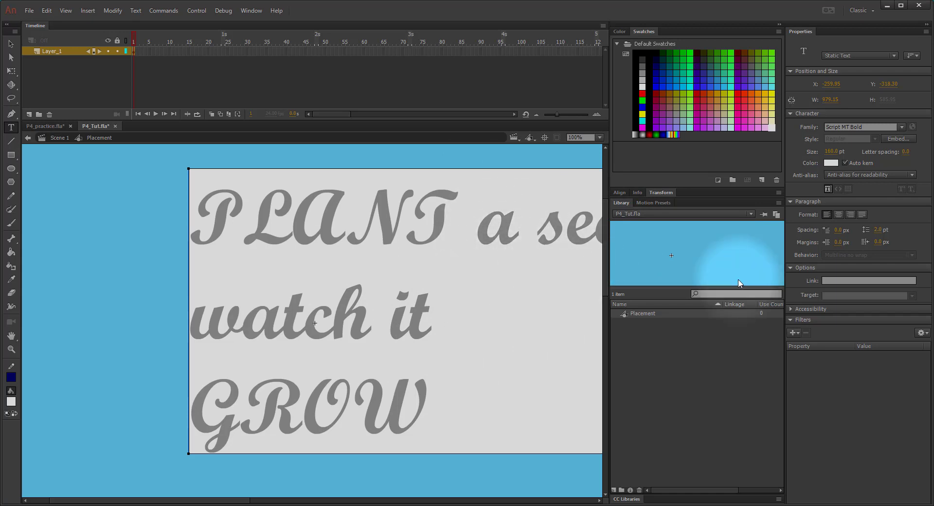
# - Return to Scene 1 and place an instance of the Placement symbol on the stage in the text layer
pyautogui.press('Escape')
pyautogui.hotkey('ctrl', '-')
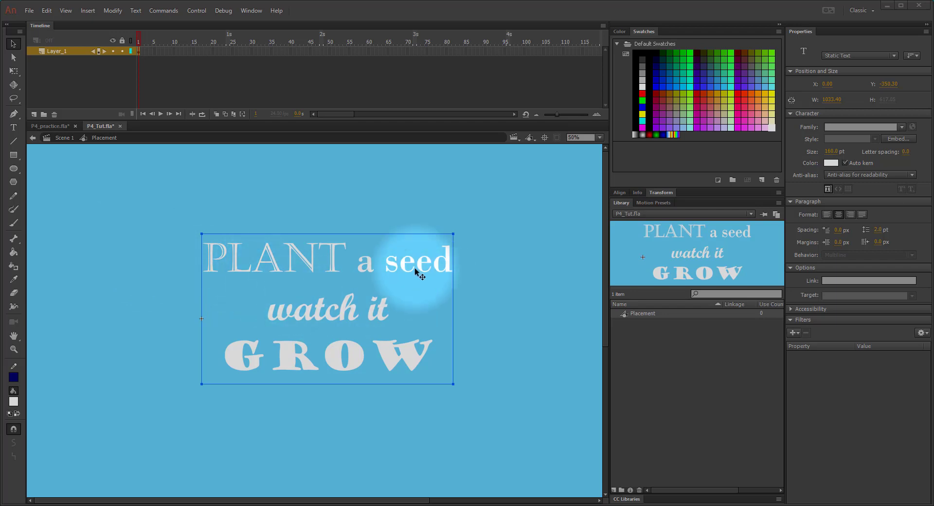
pyautogui.click(61, 137)
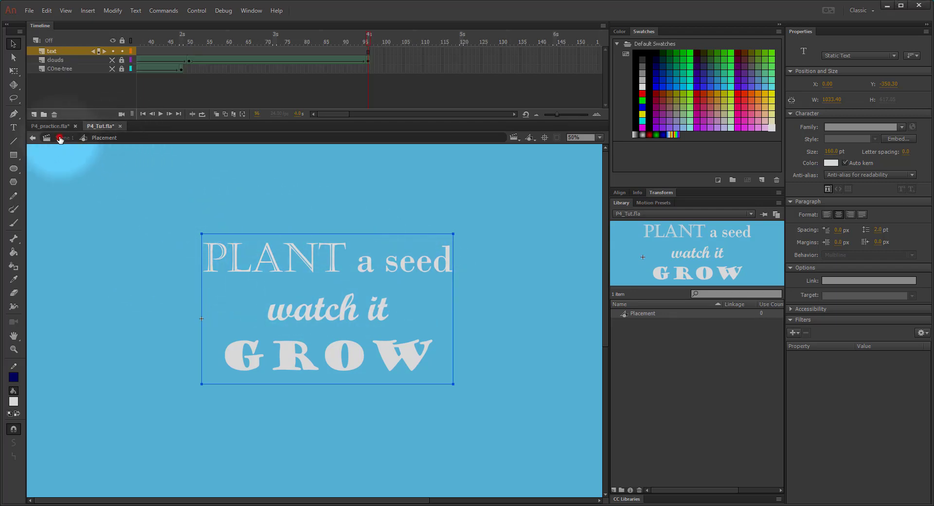
pyautogui.click(600, 138)
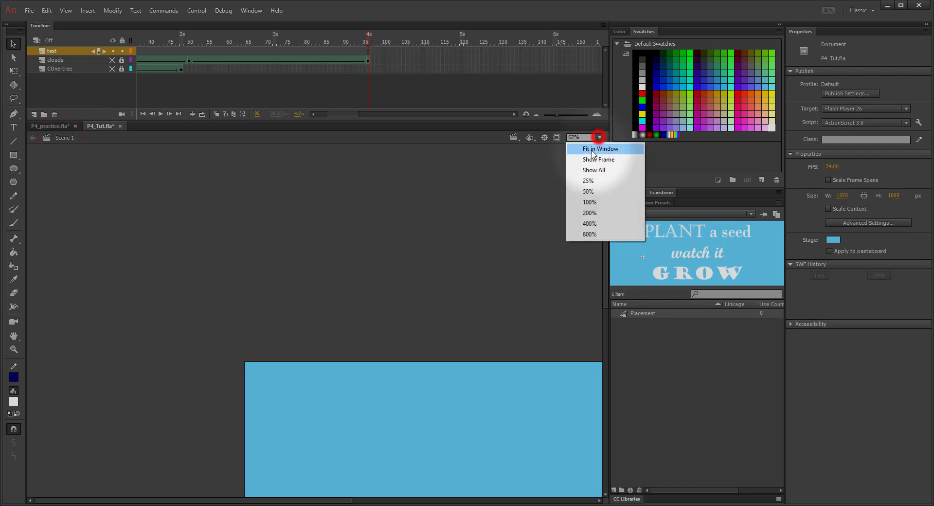
pyautogui.click(591, 147)
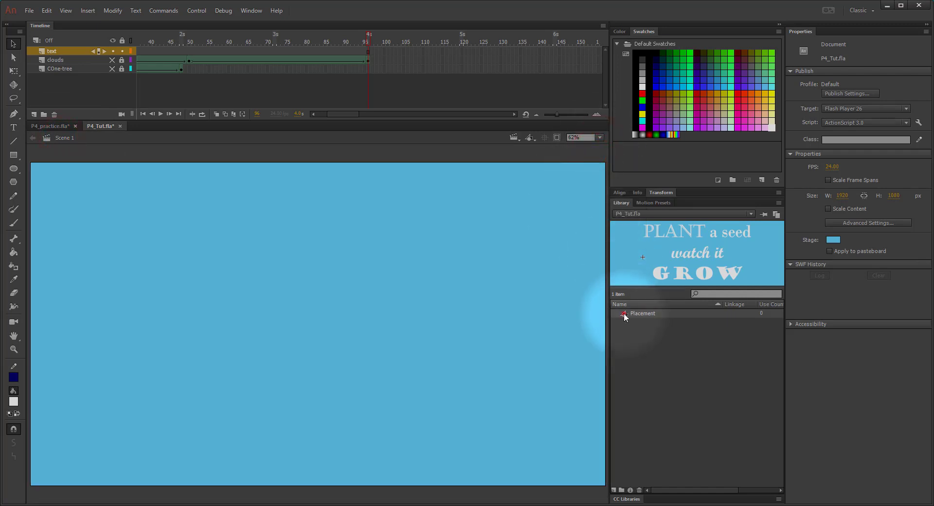
pyautogui.moveTo(623, 313)
pyautogui.mouseDown()
pyautogui.moveTo(291, 287)
pyautogui.moveTo(288, 279)
pyautogui.moveTo(275, 290)
pyautogui.moveTo(309, 295)
pyautogui.mouseUp()
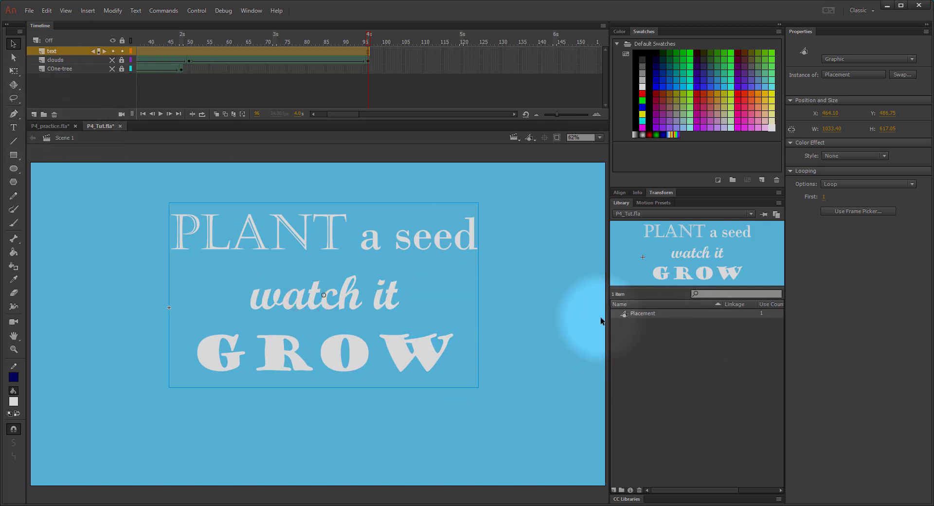
# - Delete the Placement instance from the stage and reopen the Placement symbol for editing
pyautogui.click(352, 305)
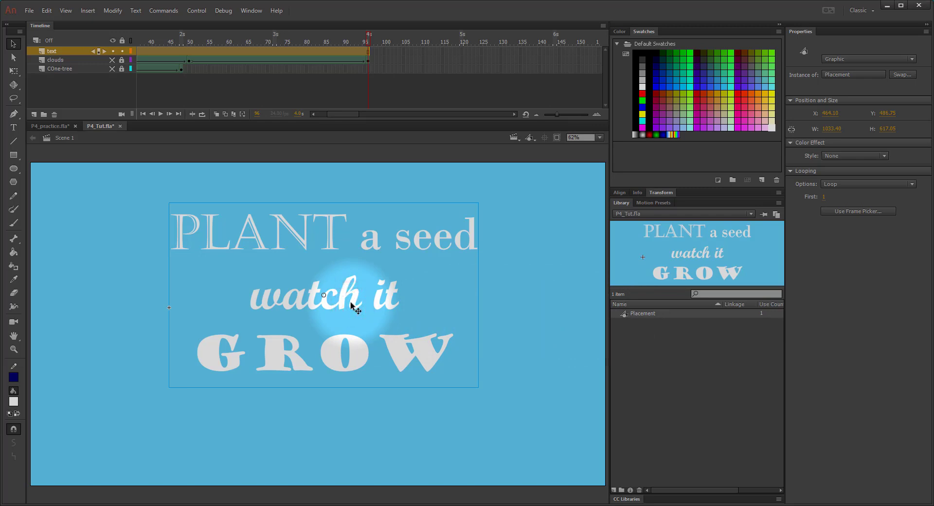
pyautogui.press('Delete')
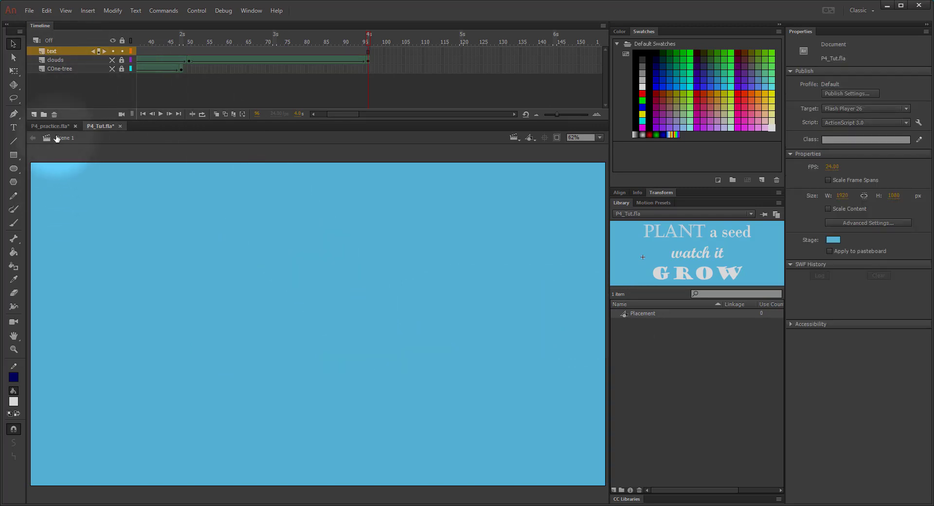
pyautogui.doubleClick(623, 313)
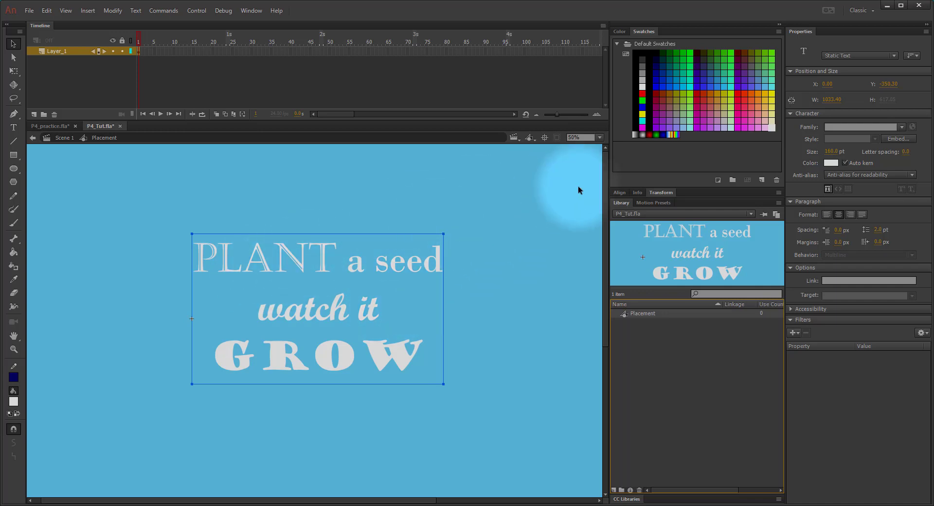
# - Shift the three-line text block to the right inside the Placement symbol and cut the word "PLANT" out of it
pyautogui.moveTo(290, 263); pyautogui.dragTo(446, 277)
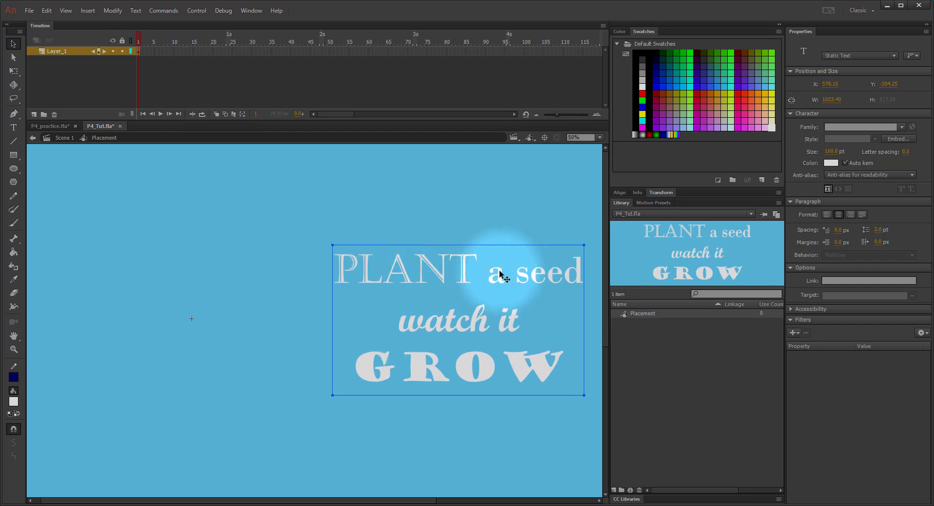
pyautogui.doubleClick(466, 276)
pyautogui.moveTo(468, 272); pyautogui.dragTo(338, 266)
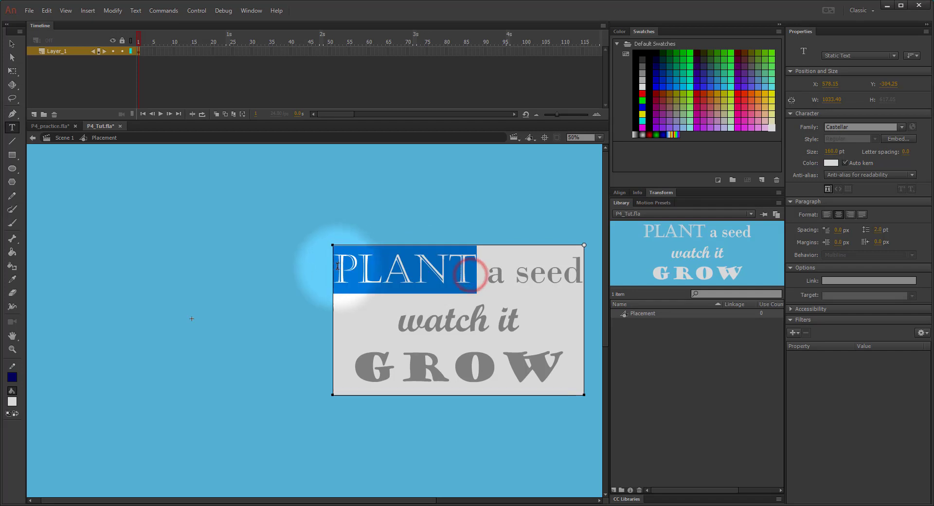
pyautogui.hotkey('ctrl', 'x')
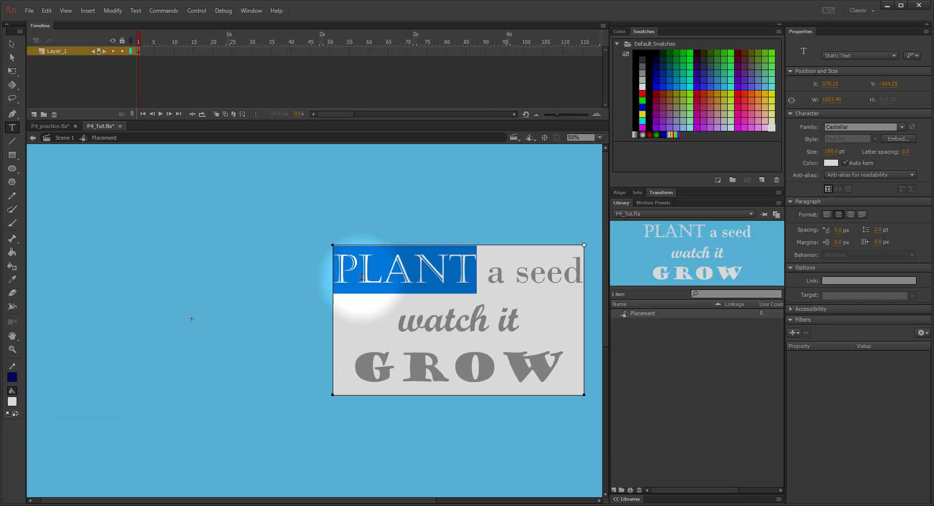
pyautogui.press('BackSpace')
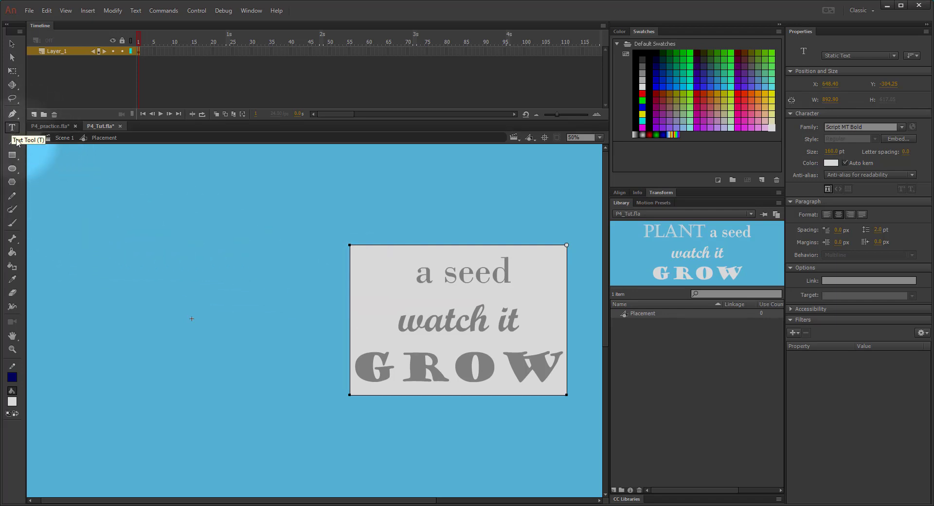
# - Paste "PLANT" as its own text block and position it left of the remaining text, level with "a seed"
pyautogui.click(60, 222)
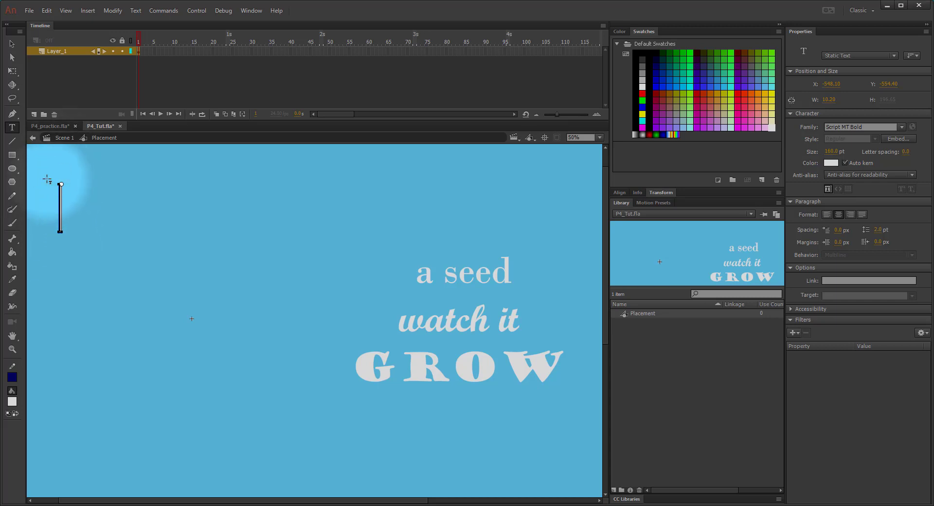
pyautogui.hotkey('ctrl', 'v')
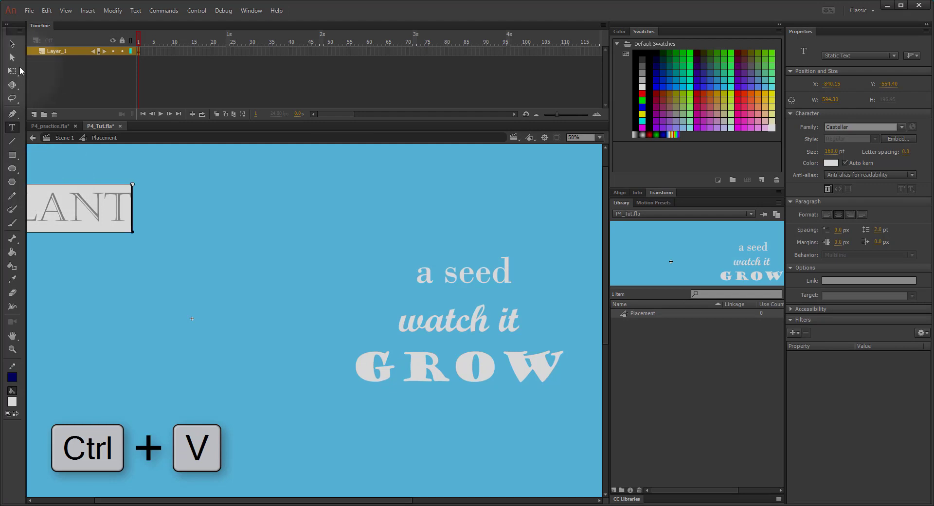
pyautogui.click(12, 44)
pyautogui.moveTo(52, 203); pyautogui.dragTo(118, 220)
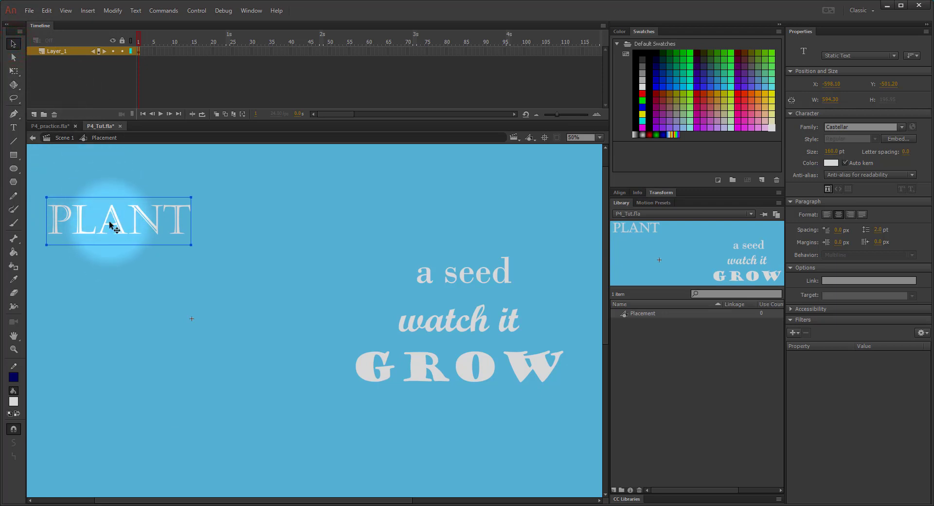
pyautogui.moveTo(112, 222); pyautogui.dragTo(103, 271)
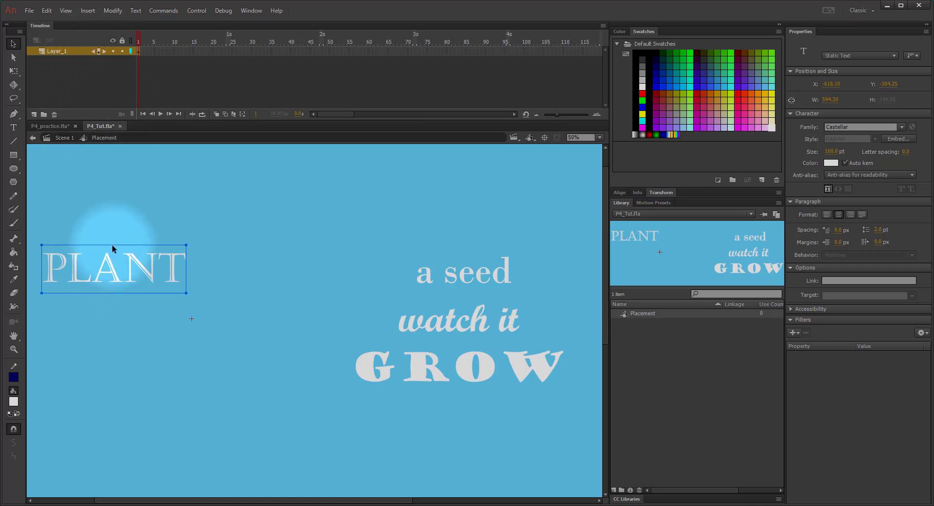
# - Convert the "PLANT" text block into a graphic symbol named 1
pyautogui.rightClick(109, 266)
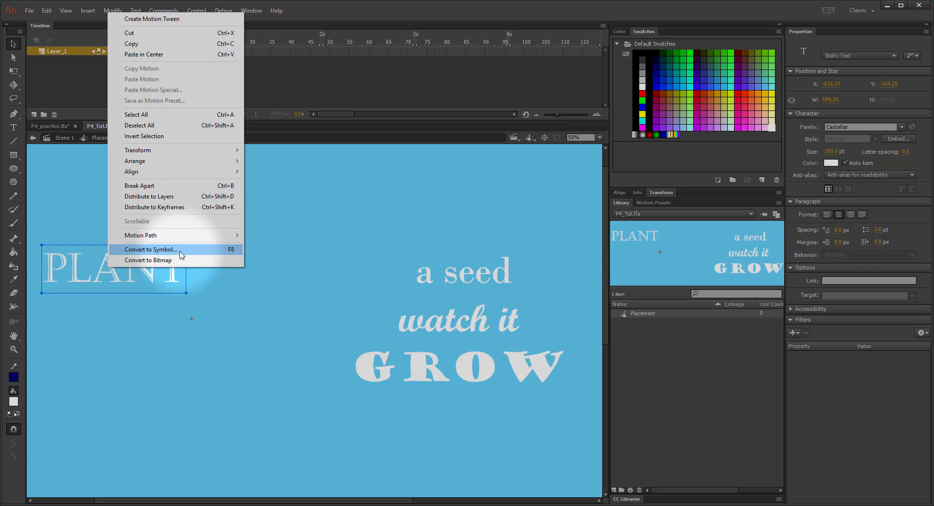
pyautogui.press('F8')
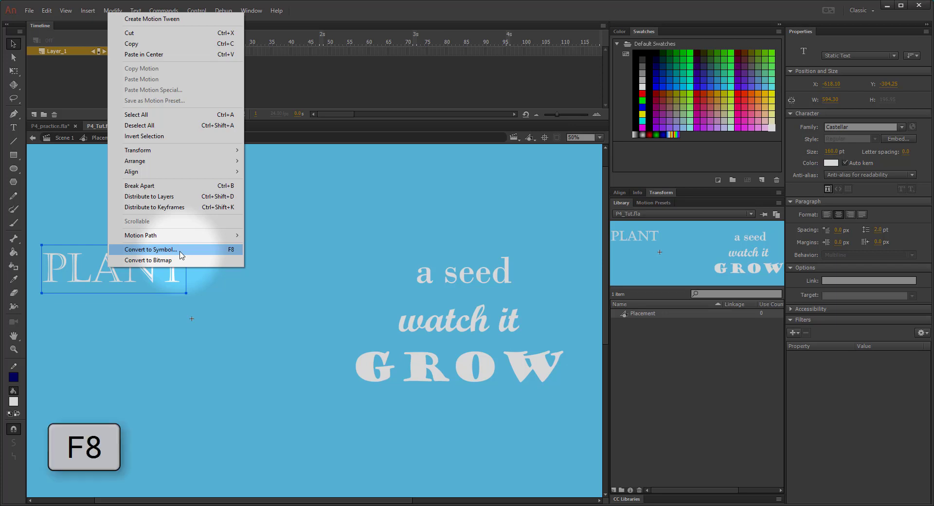
pyautogui.click(115, 281)
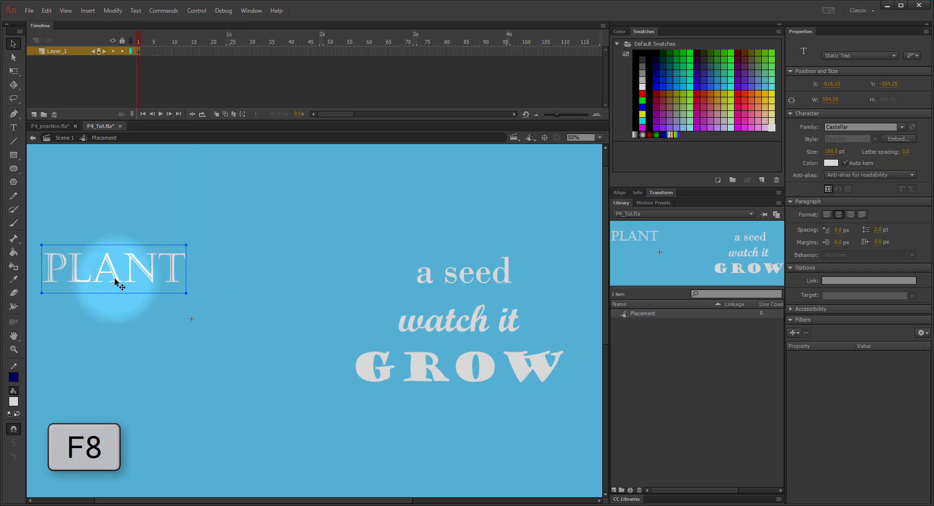
pyautogui.press('F8')
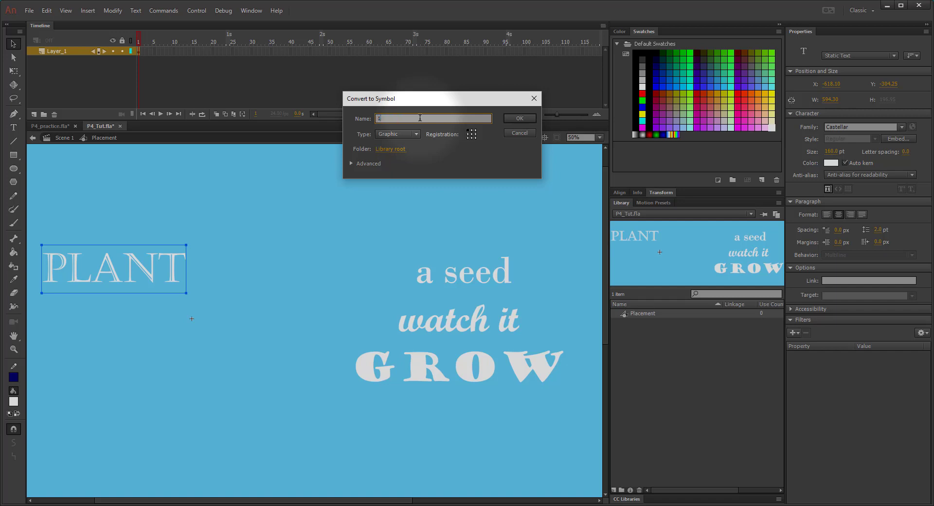
pyautogui.write('1')
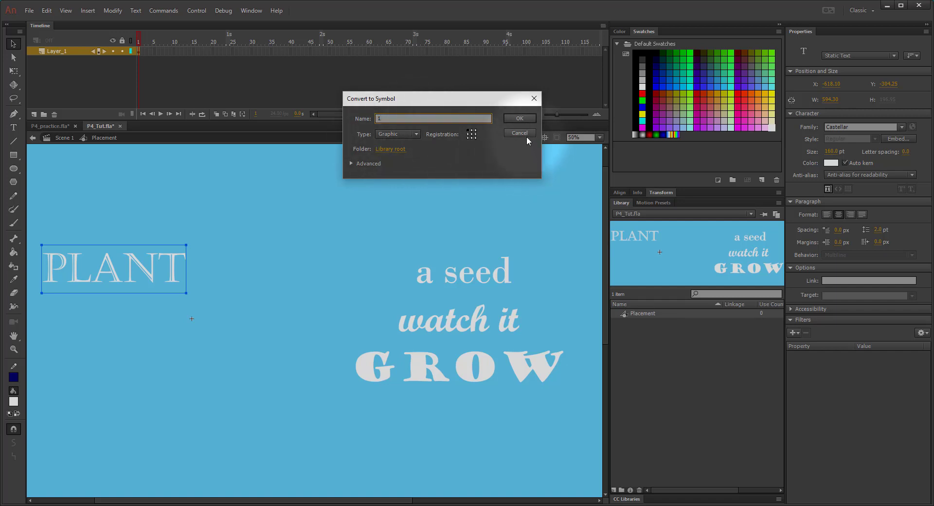
pyautogui.click(523, 118)
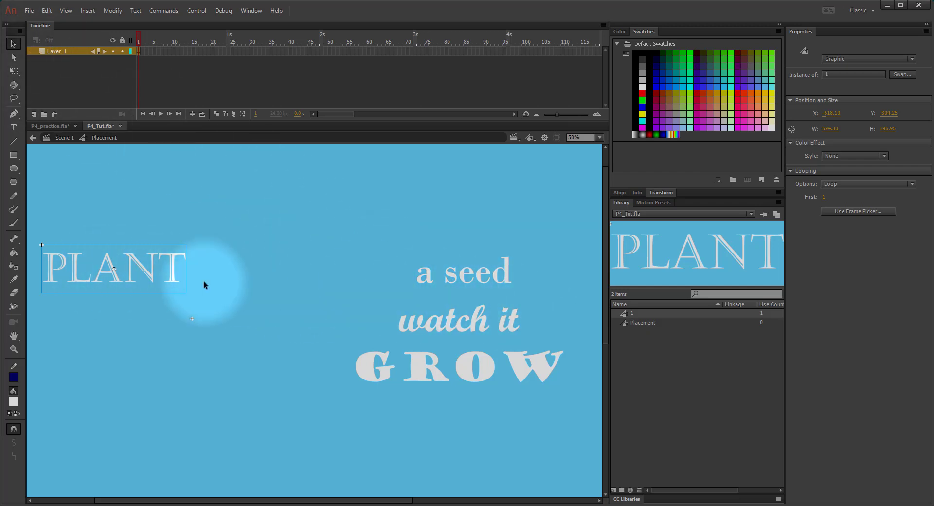
# - Cut the words "a seed" out of the remaining text block
pyautogui.click(461, 278)
pyautogui.doubleClick(459, 275)
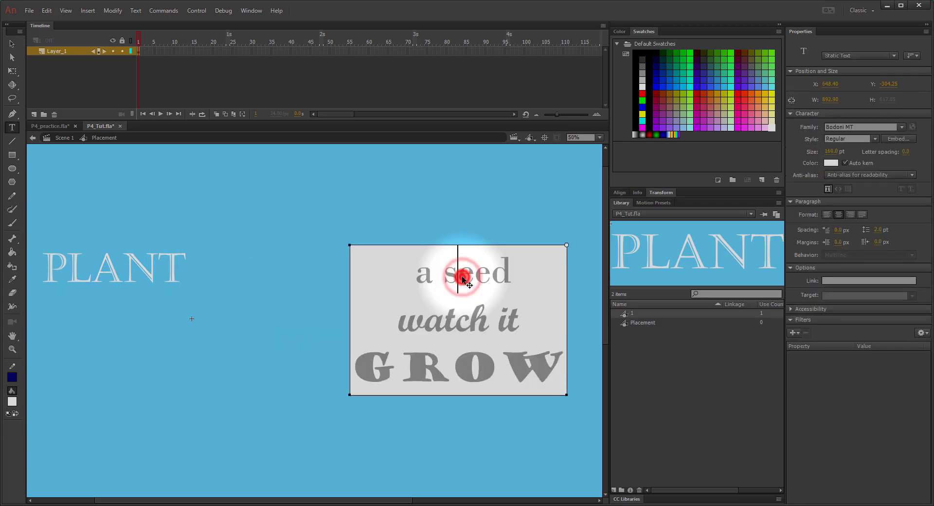
pyautogui.moveTo(509, 275); pyautogui.dragTo(416, 278)
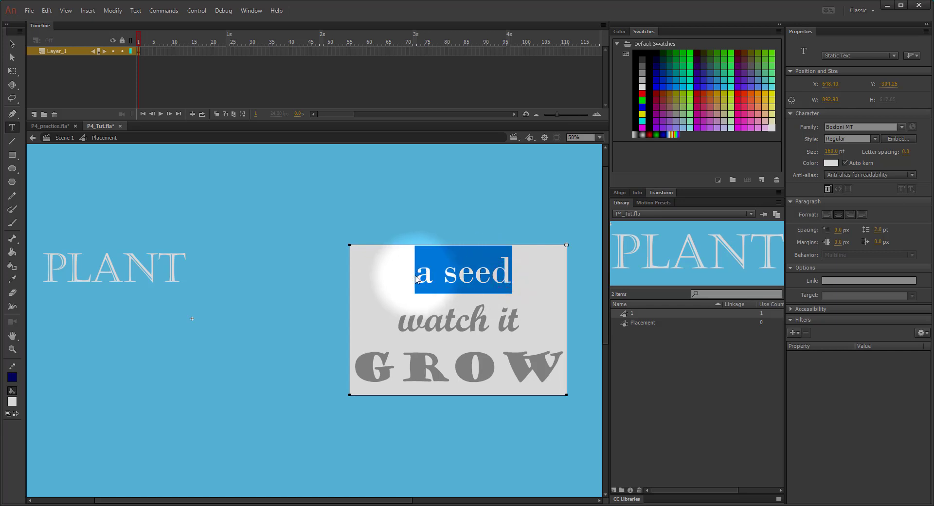
pyautogui.hotkey('ctrl', 'x')
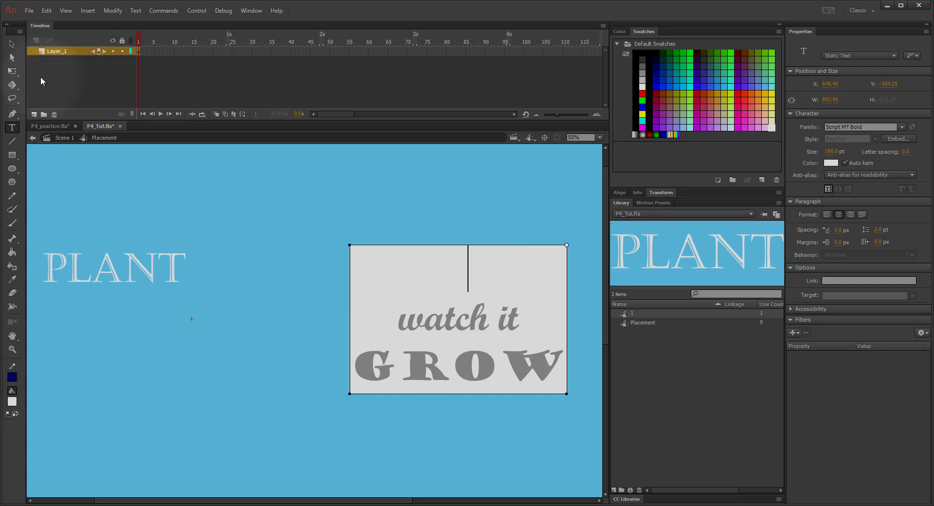
# - Add a new layer and paste "a seed" on it as a separate text block just right of "PLANT"
pyautogui.click(33, 114)
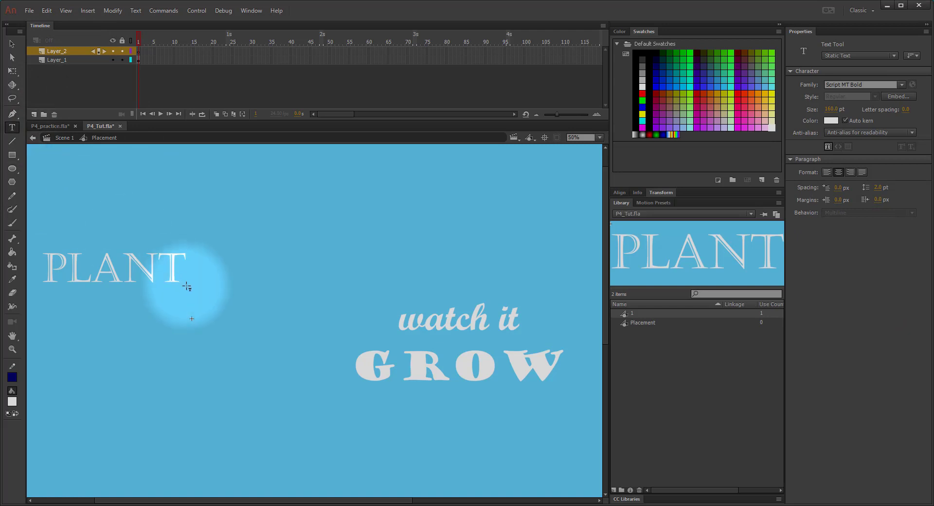
pyautogui.click(207, 270)
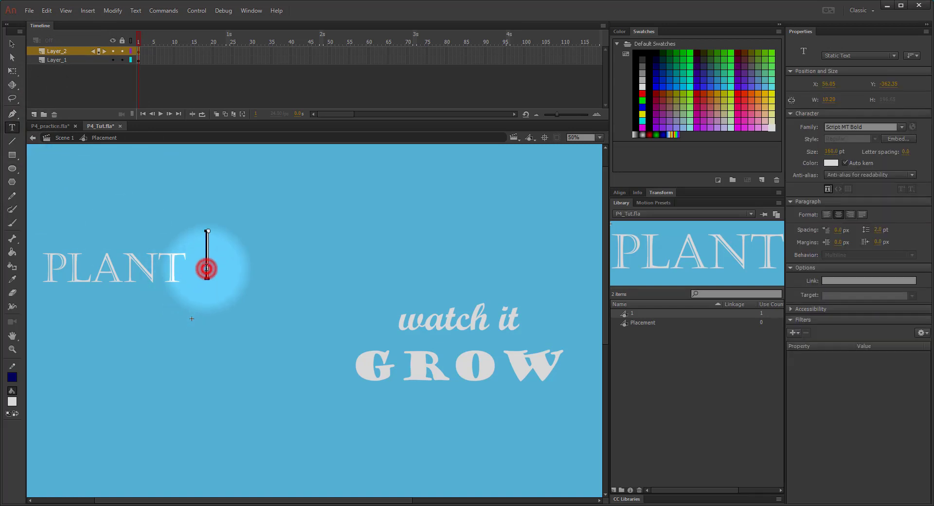
pyautogui.hotkey('ctrl', 'v')
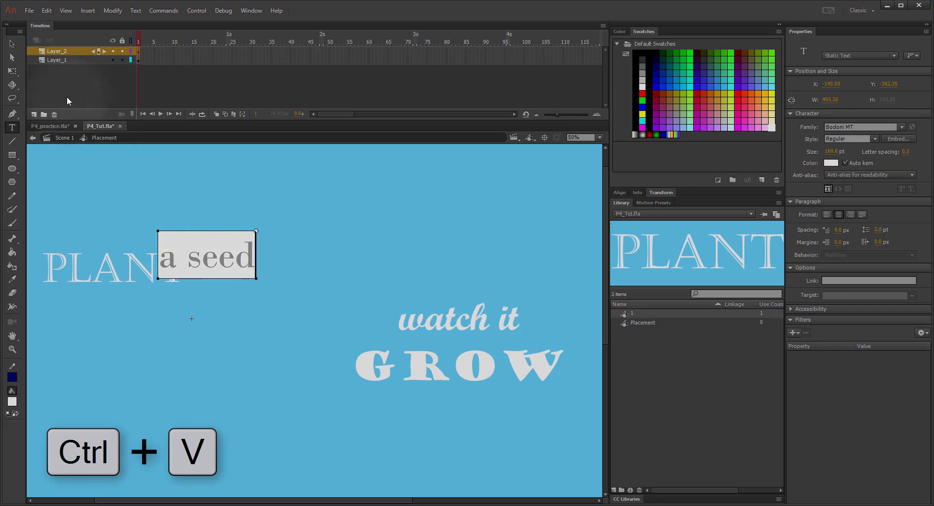
pyautogui.click(11, 45)
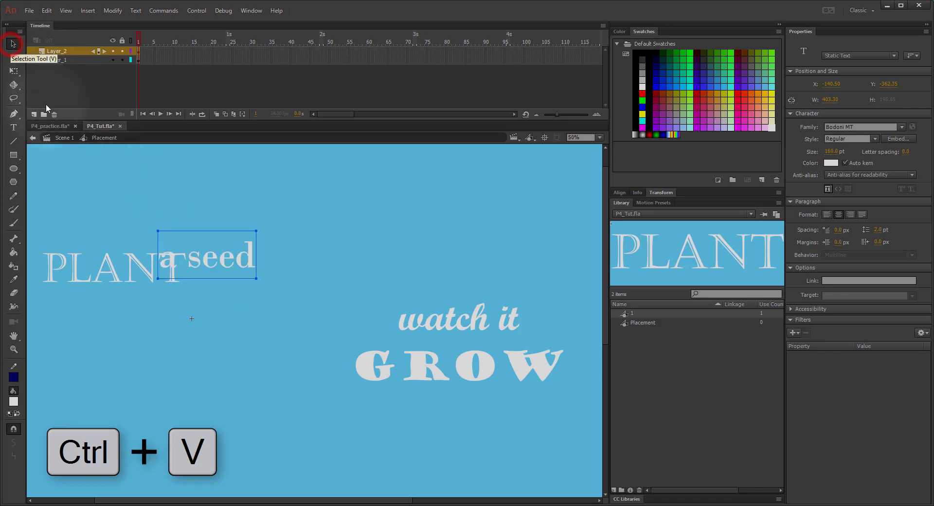
pyautogui.moveTo(194, 264); pyautogui.dragTo(239, 272)
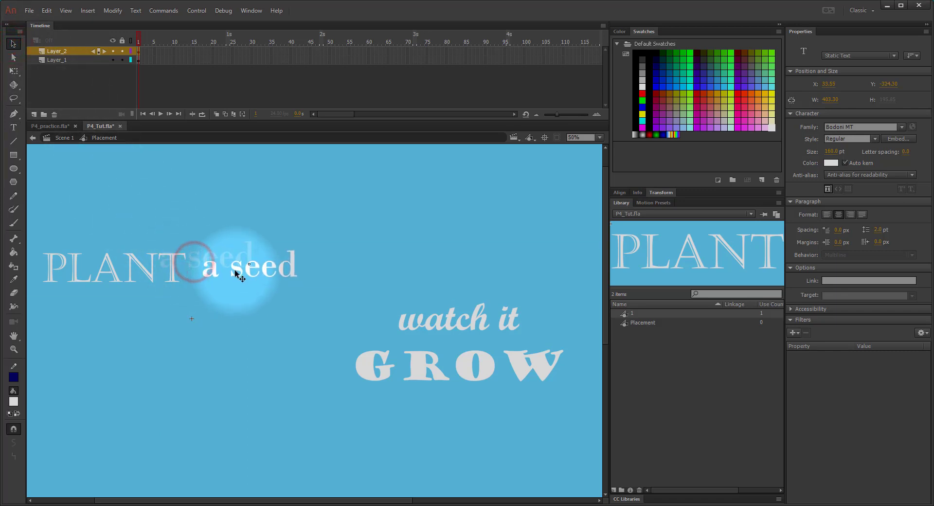
# - Convert the "a seed" text into a graphic symbol named 2 and nudge it down to line up with "PLANT"
pyautogui.press('F8')
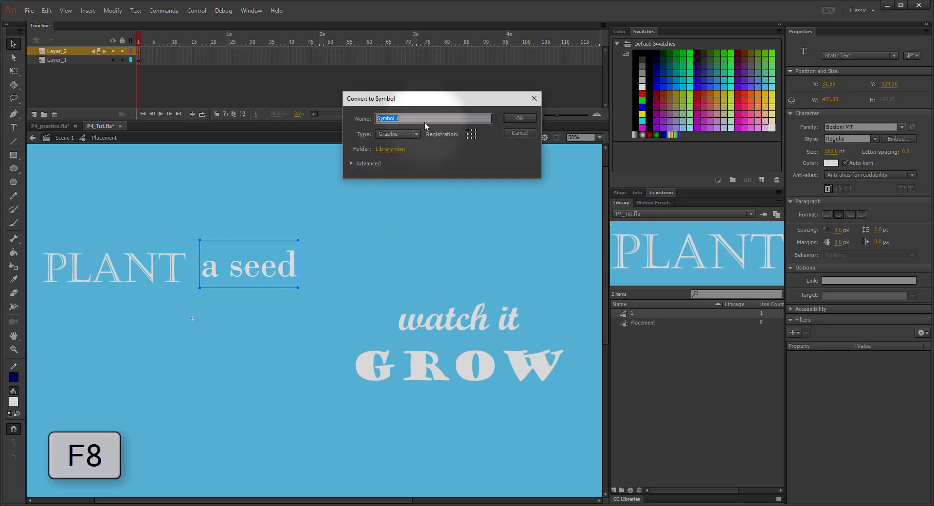
pyautogui.write('2')
pyautogui.click(523, 120)
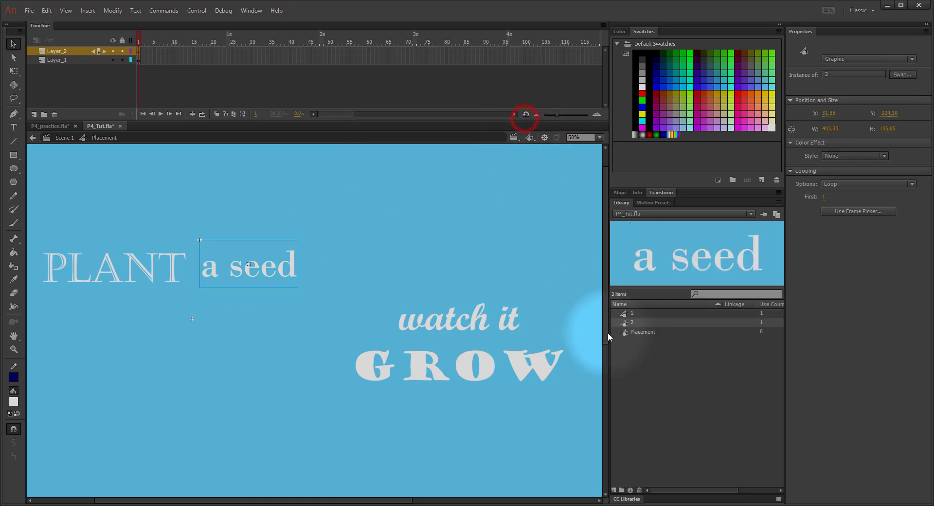
pyautogui.moveTo(258, 272); pyautogui.dragTo(259, 275)
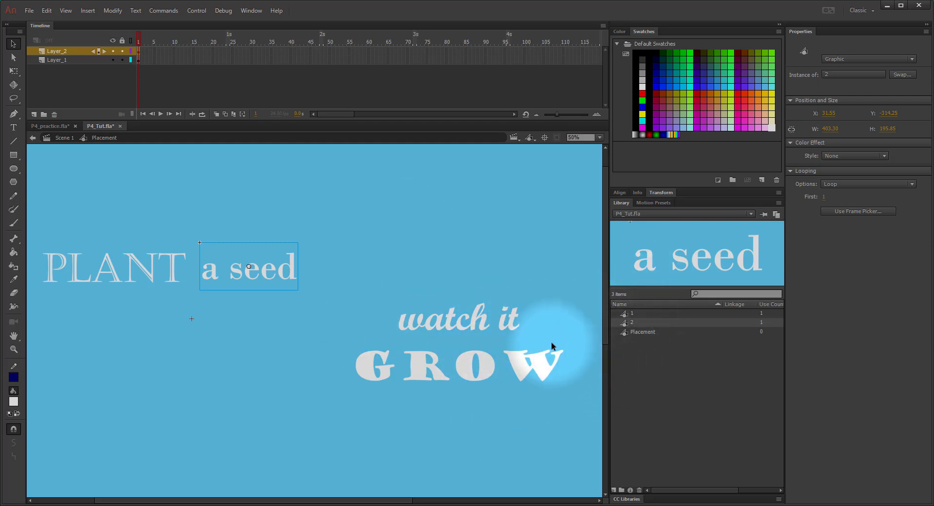
# - Cut the words "watch it" out of the remaining text block above "GROW"
pyautogui.click(468, 323)
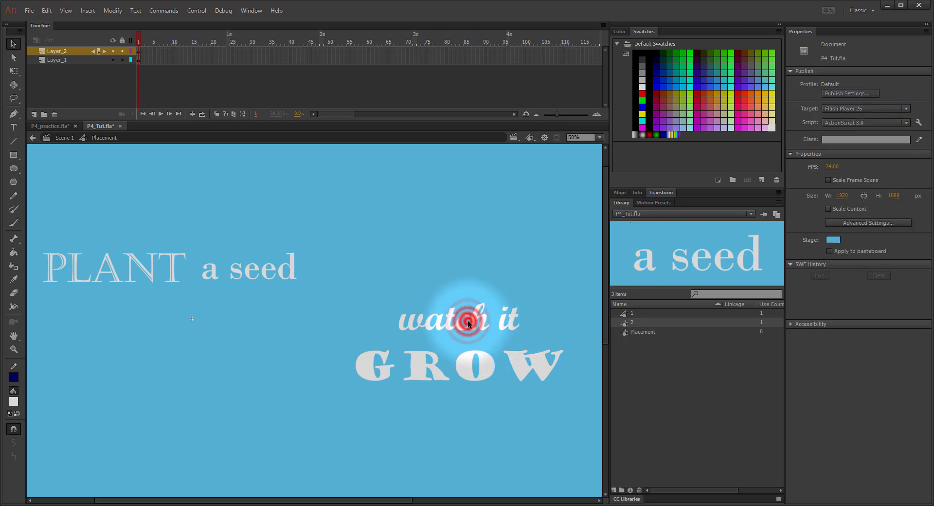
pyautogui.doubleClick(474, 321)
pyautogui.moveTo(532, 316); pyautogui.dragTo(407, 313)
pyautogui.hotkey('ctrl', 'x')
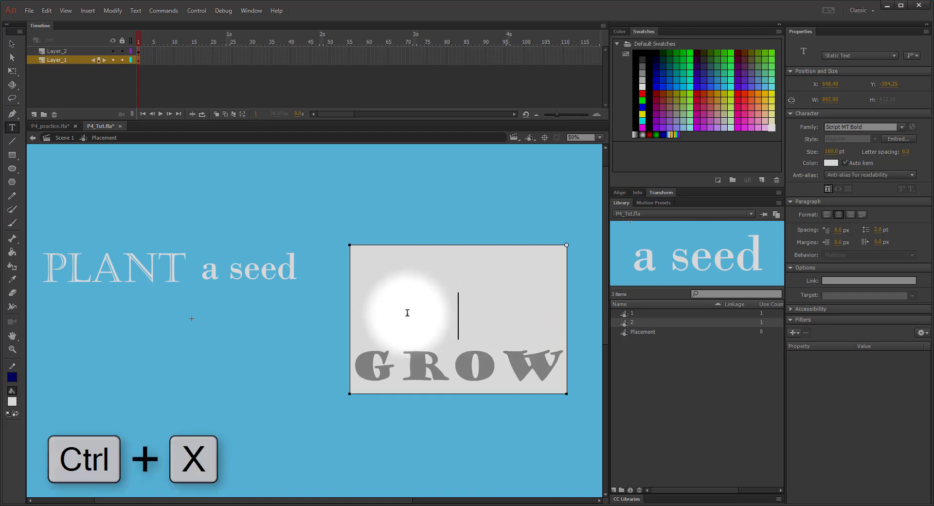
# - Add a new layer above Layer_2 and paste "watch it" on it as a separate text block under "PLANT"
pyautogui.click(73, 51)
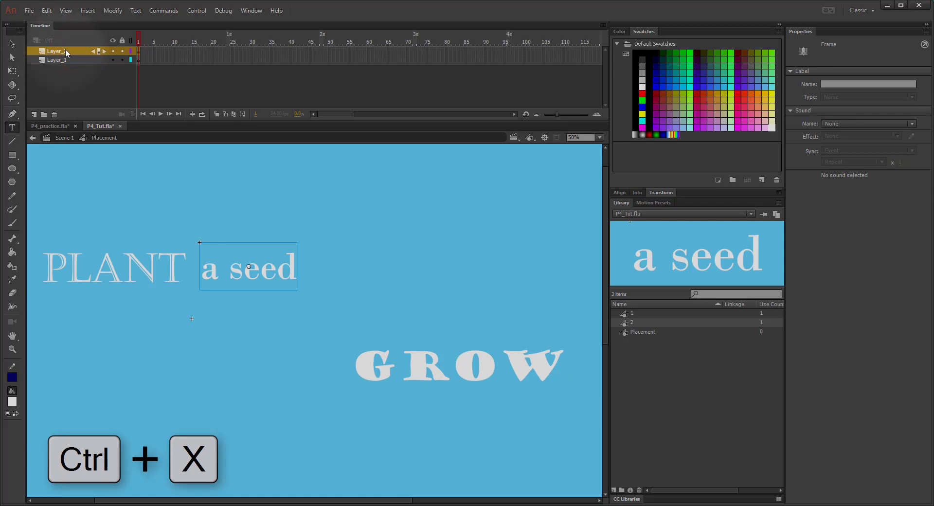
pyautogui.click(34, 115)
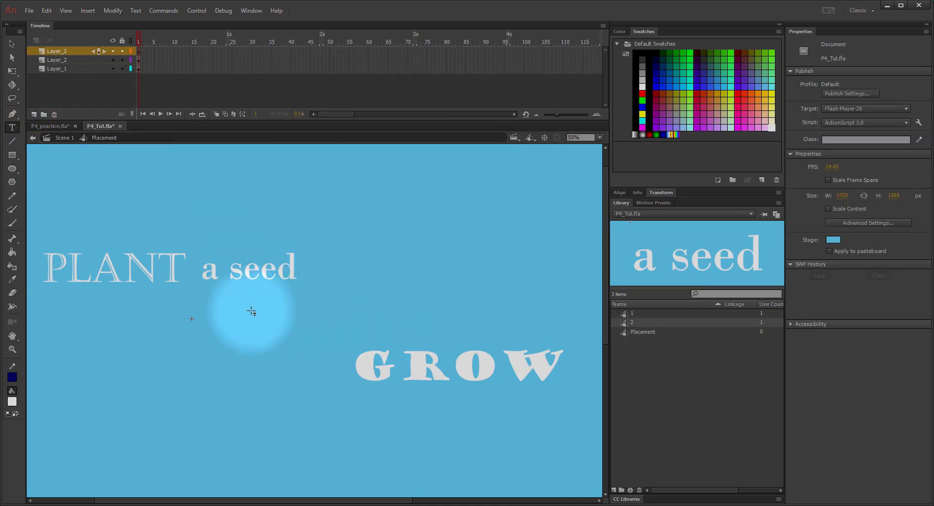
pyautogui.click(107, 321)
pyautogui.hotkey('ctrl', 'v')
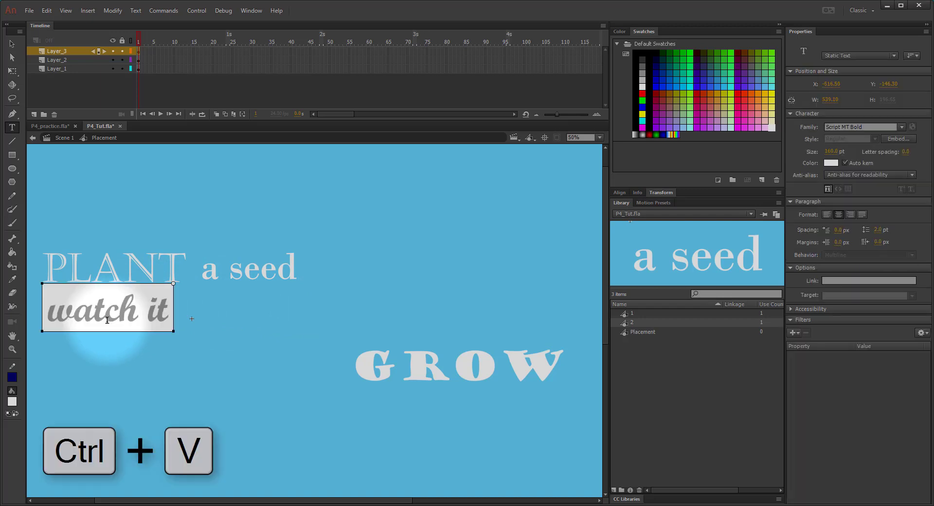
# - Centre the "watch it" text beneath "PLANT a seed" and convert it into a graphic symbol named 3
pyautogui.click(11, 45)
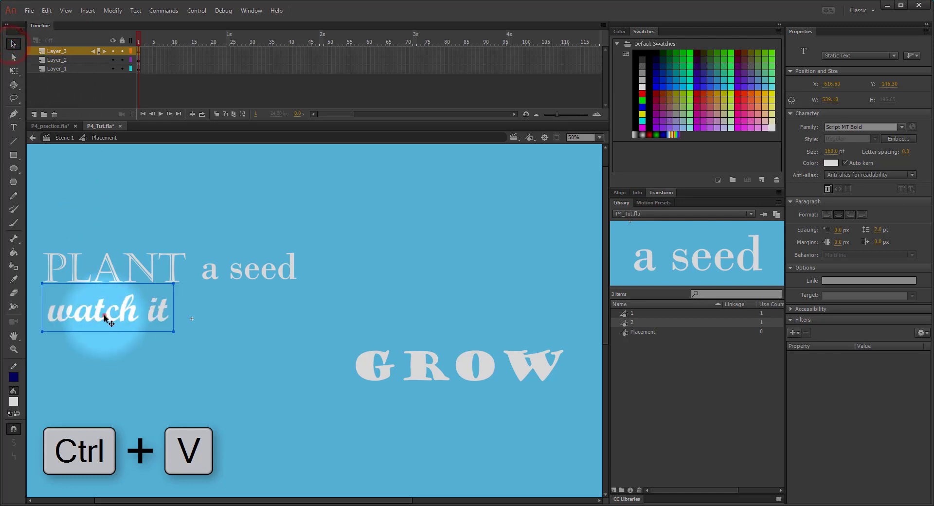
pyautogui.moveTo(104, 315); pyautogui.dragTo(179, 319)
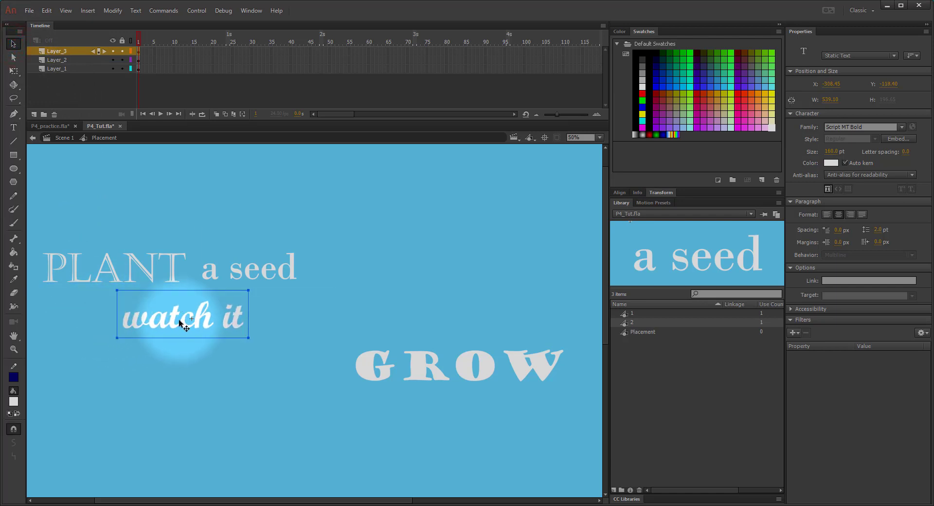
pyautogui.press('F8')
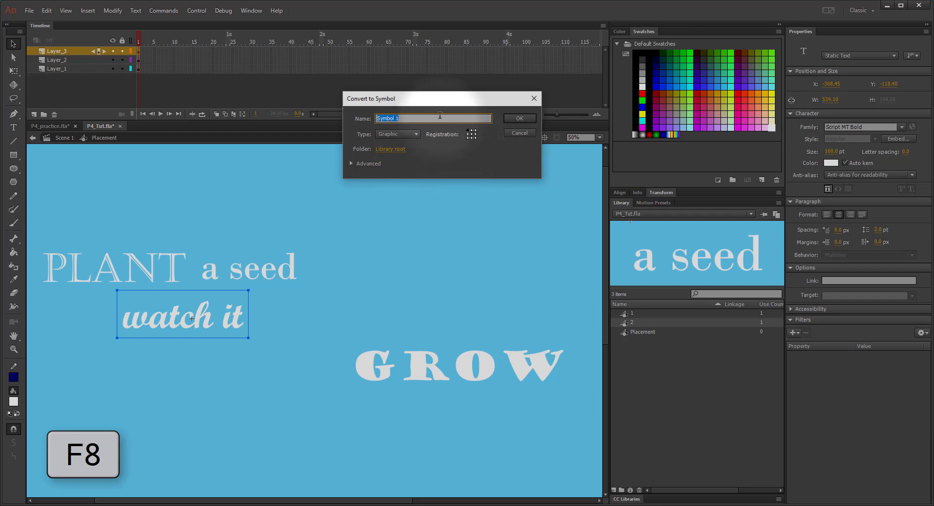
pyautogui.write('3')
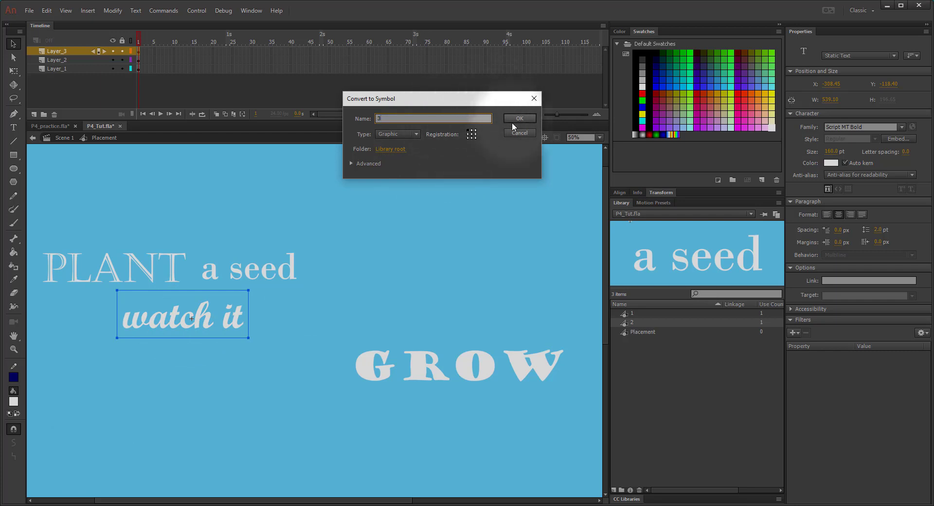
pyautogui.click(515, 118)
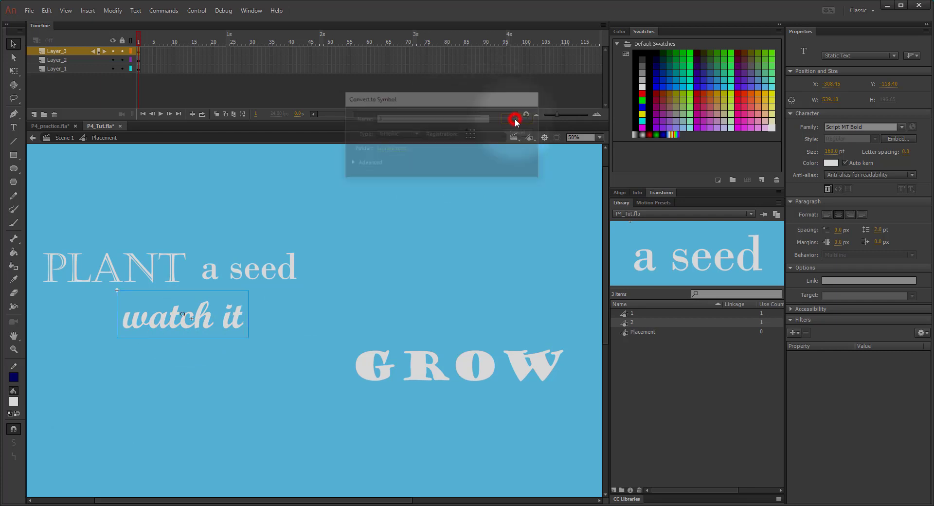
# - Cut the word "GROW" out of the remaining text block on Layer_1
pyautogui.doubleClick(491, 362)
pyautogui.click(560, 368)
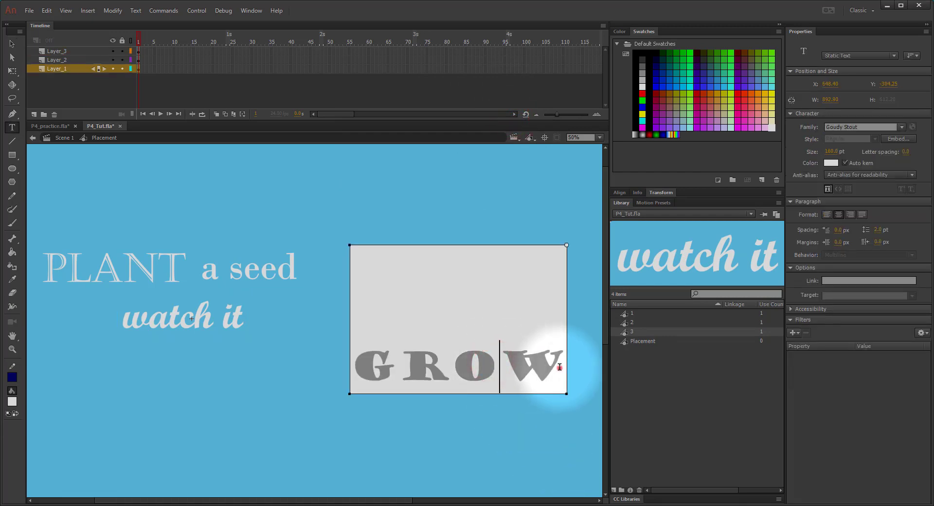
pyautogui.hotkey('ctrl', 'a')
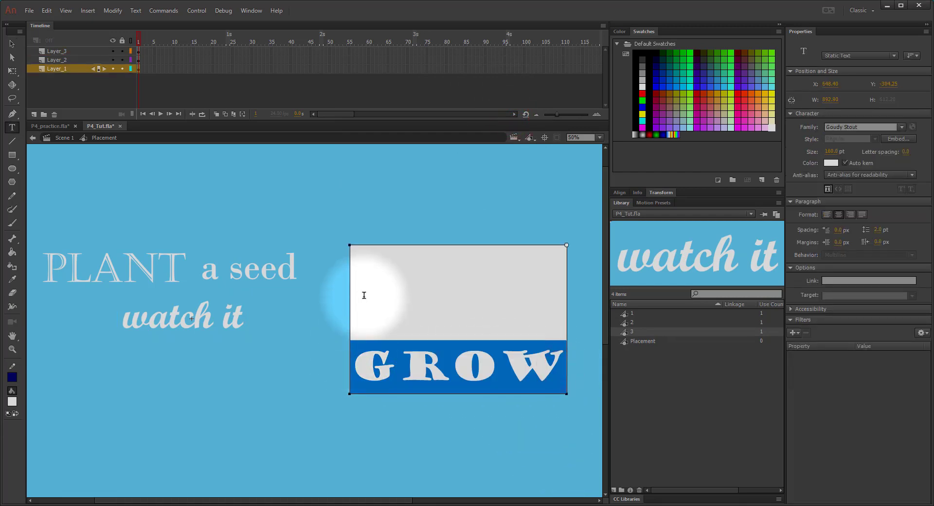
pyautogui.hotkey('ctrl', 'x')
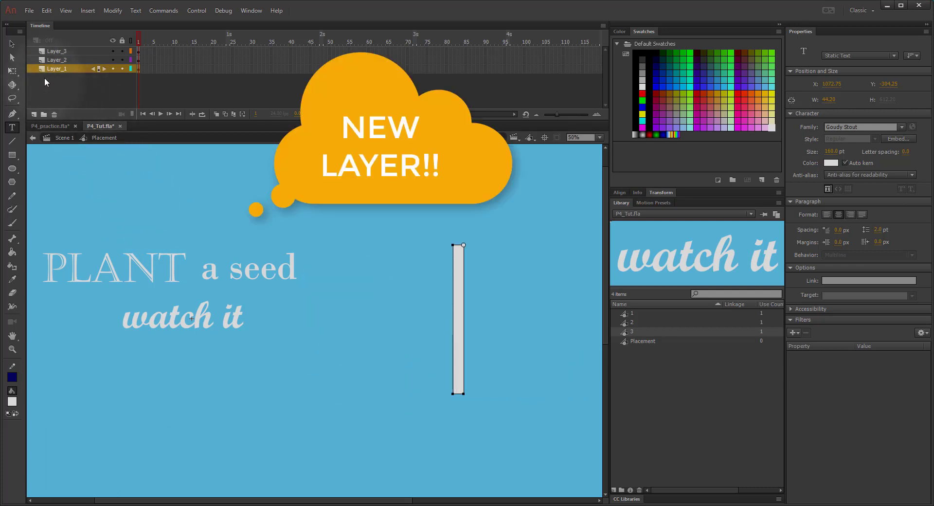
# - Add a new layer above Layer_3 and paste "GROW" on it as a separate text block below "watch it"
pyautogui.click(55, 48)
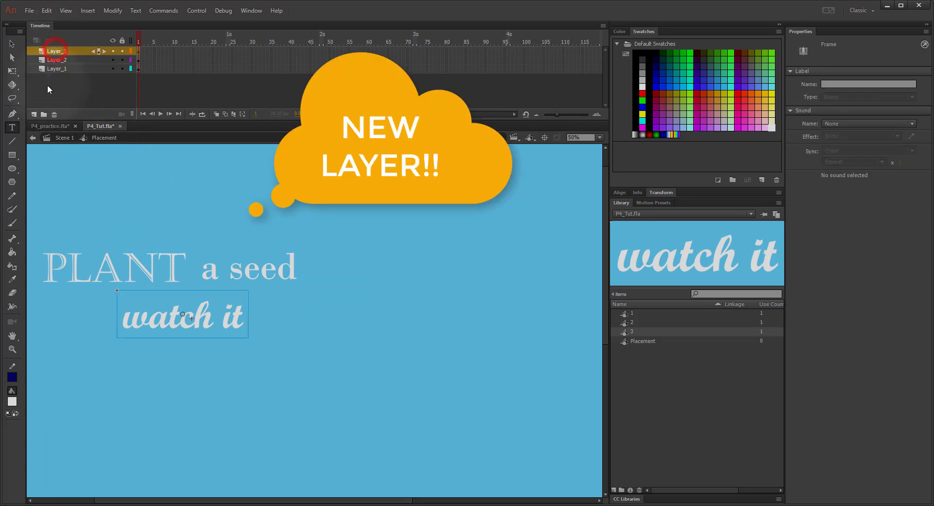
pyautogui.click(34, 115)
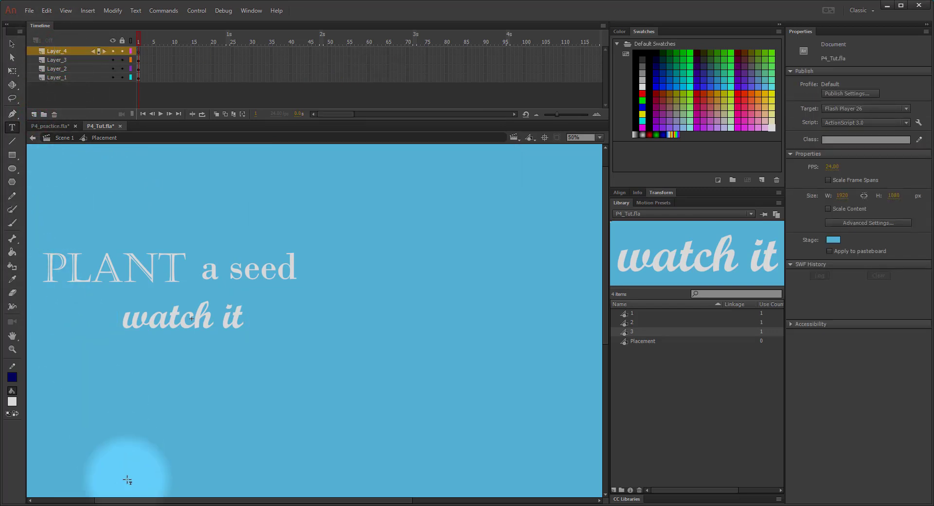
pyautogui.click(74, 381)
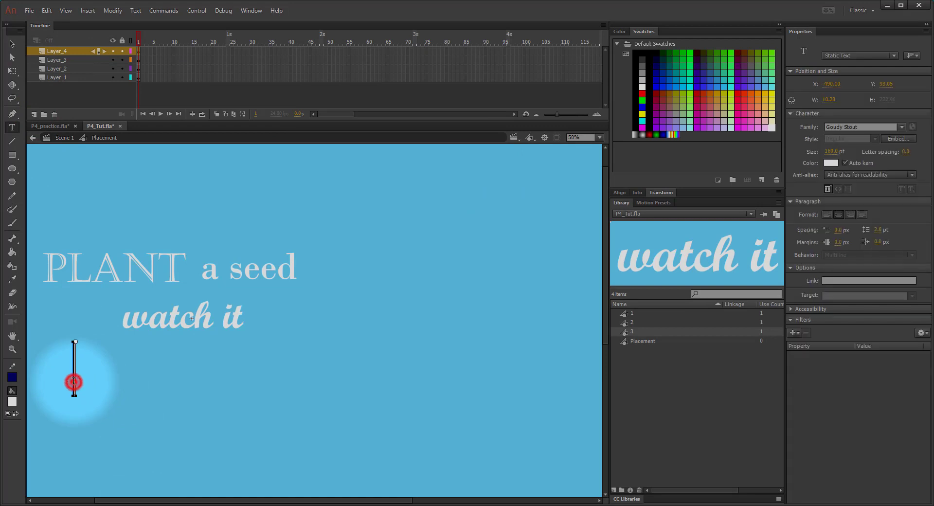
pyautogui.hotkey('ctrl', 'v')
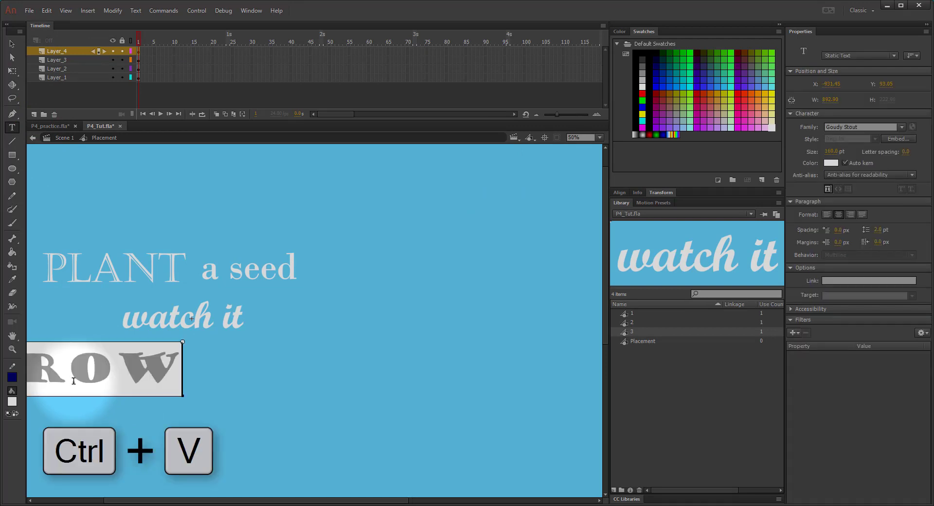
# - Centre the "GROW" text beneath "watch it" and convert it into a graphic symbol named 4
pyautogui.click(13, 44)
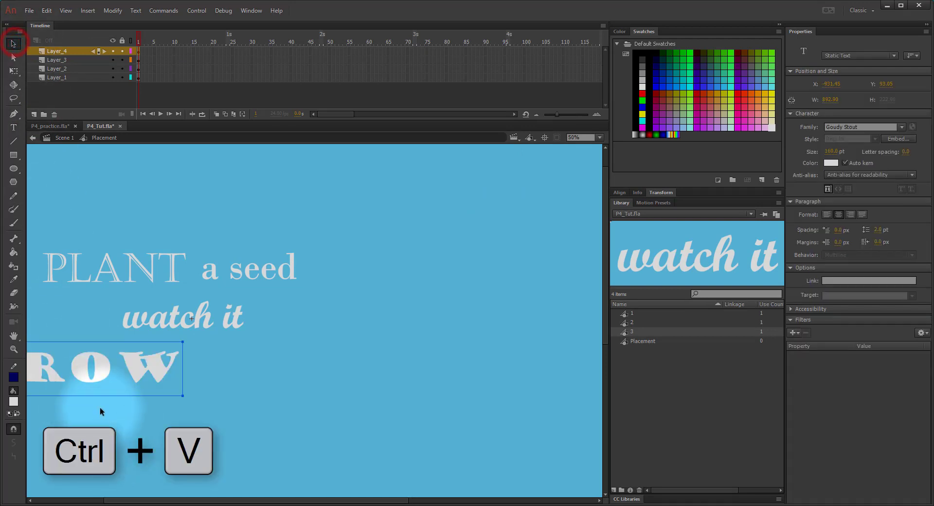
pyautogui.moveTo(84, 369); pyautogui.dragTo(189, 369)
pyautogui.press('F8')
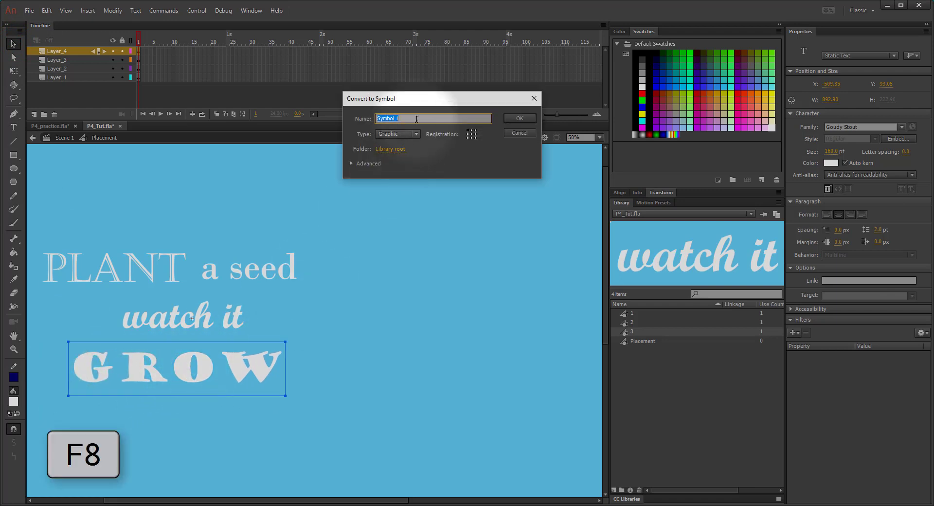
pyautogui.click(520, 118)
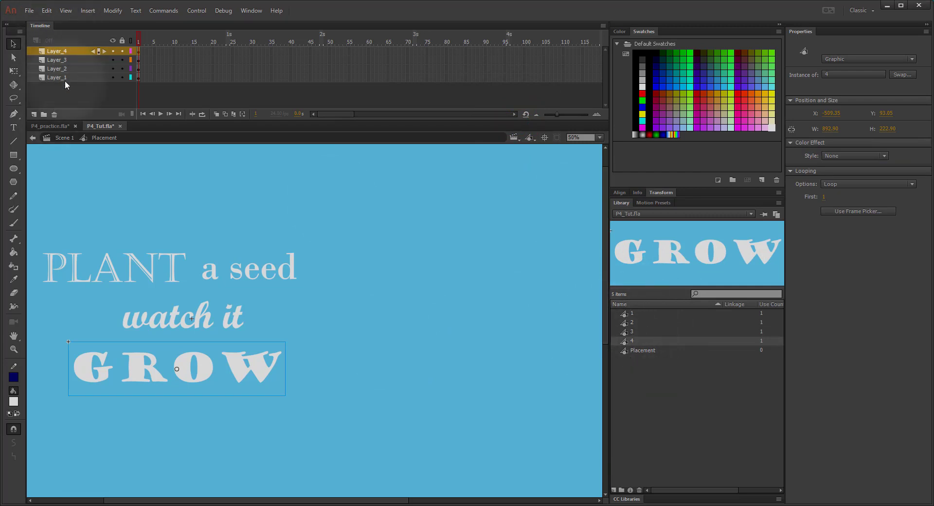
# - Move the "PLANT" symbol up and slightly to the right so it sits above the "a seed" line
pyautogui.click(632, 331)
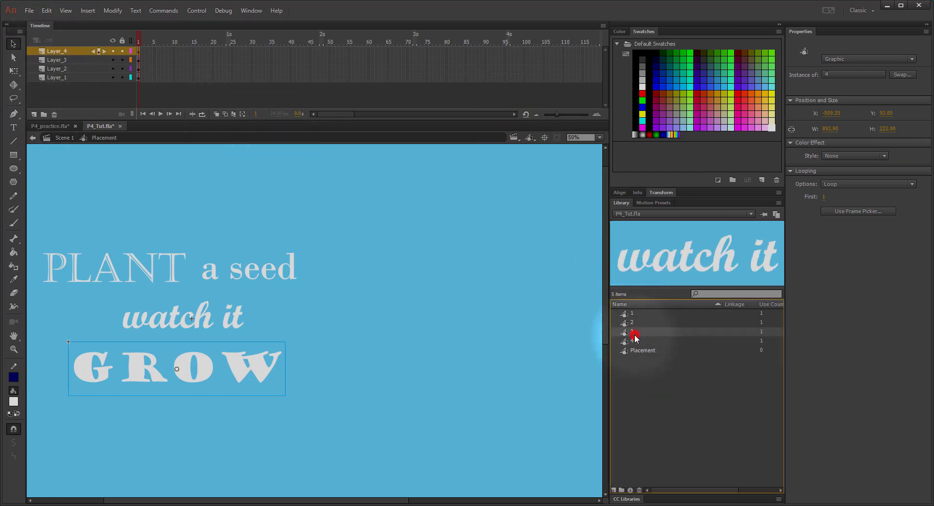
pyautogui.click(138, 262)
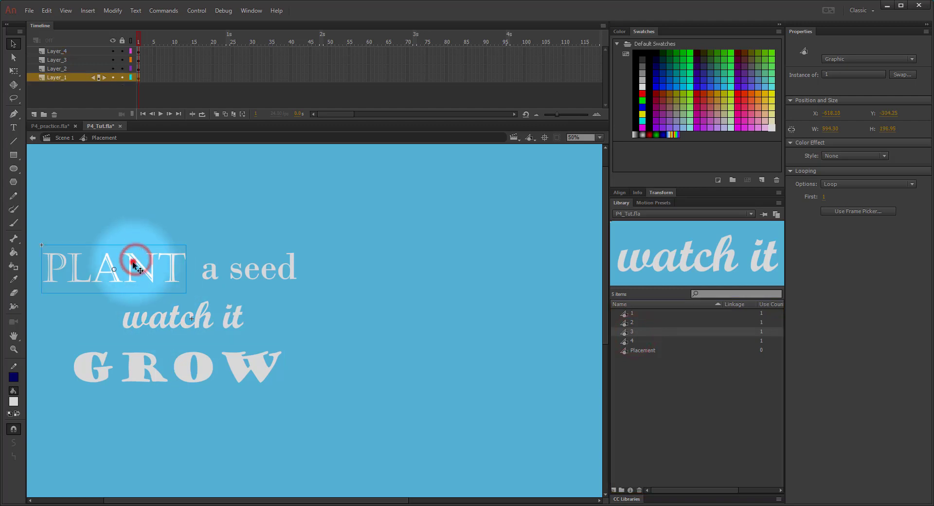
pyautogui.moveTo(132, 264); pyautogui.dragTo(143, 229)
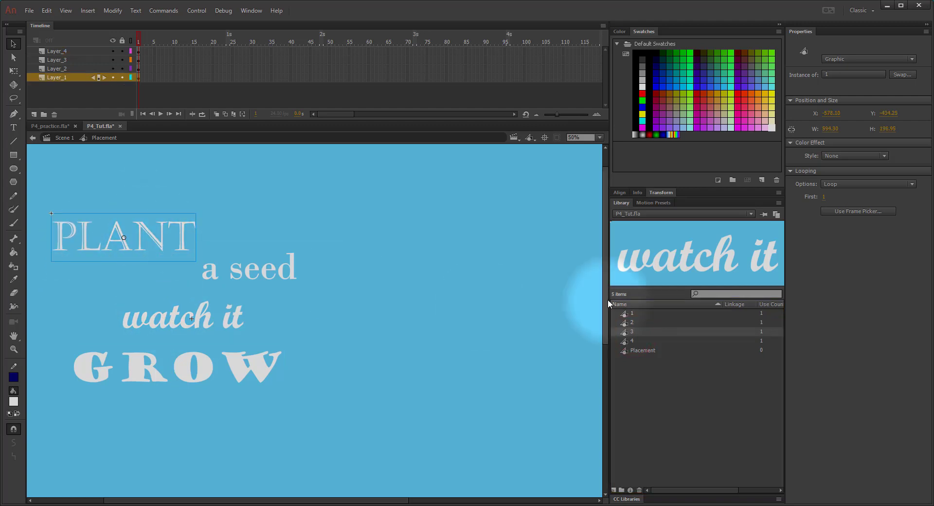
# - Place "a seed" next to PLANT, rotated 90 degrees clockwise so it reads downward from the end of that word
pyautogui.moveTo(248, 274); pyautogui.dragTo(249, 245)
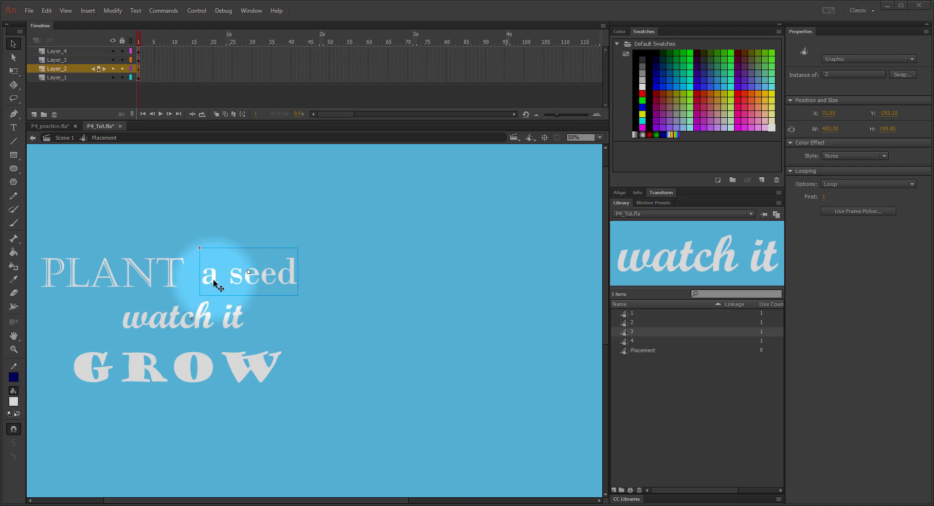
pyautogui.click(247, 279)
pyautogui.moveTo(247, 279); pyautogui.dragTo(250, 281)
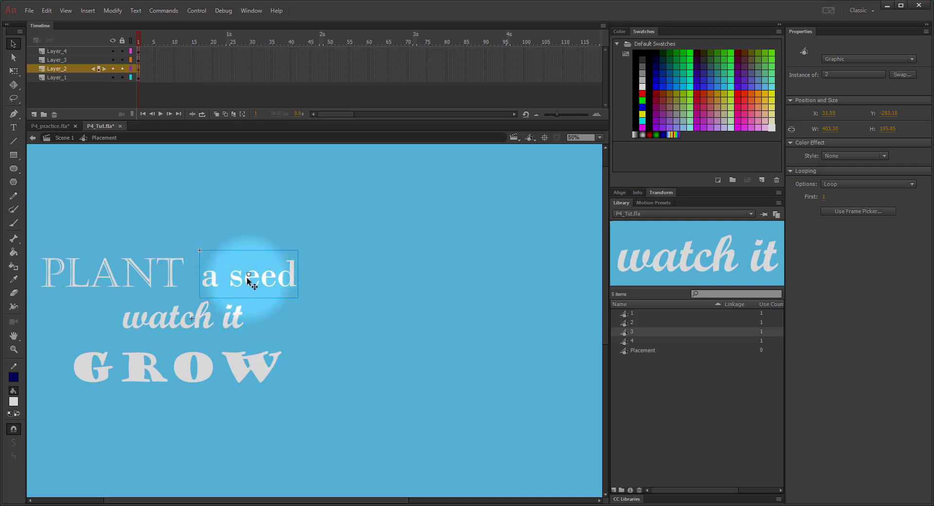
pyautogui.click(13, 70)
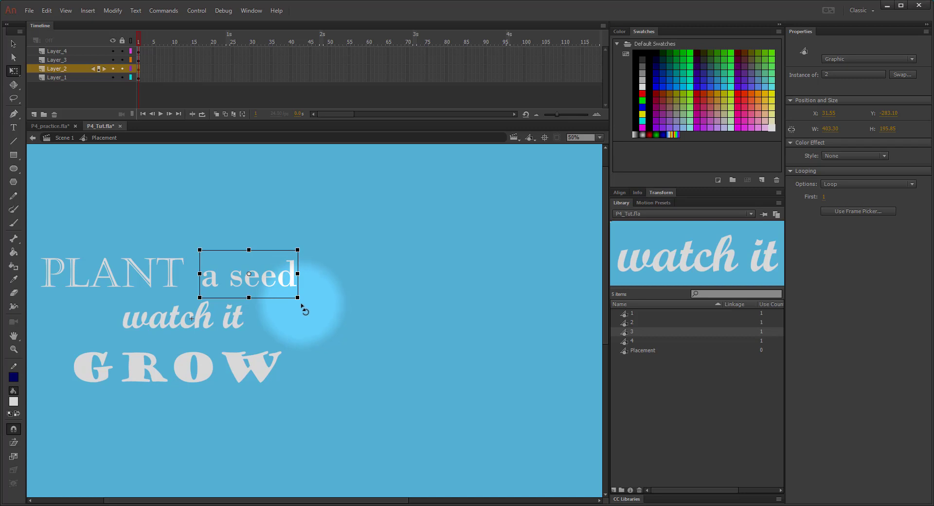
pyautogui.moveTo(302, 305); pyautogui.dragTo(221, 336)
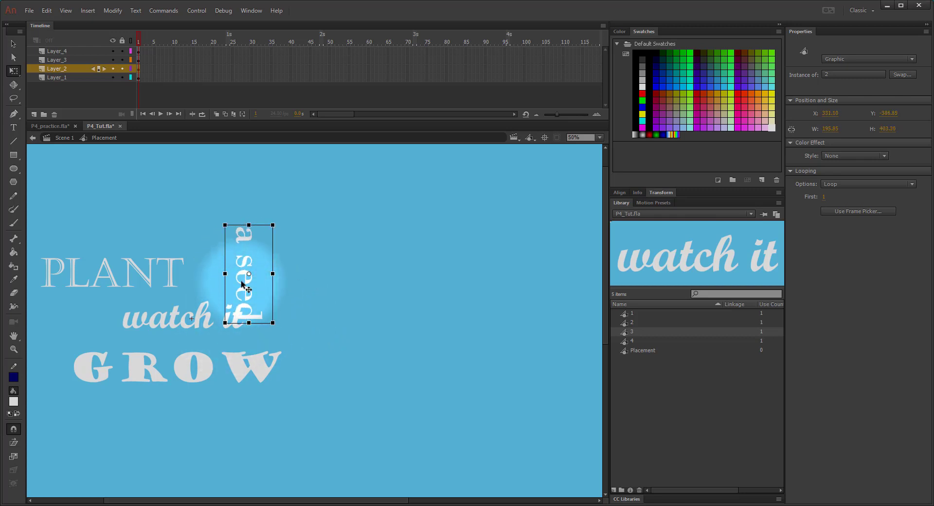
pyautogui.moveTo(242, 281); pyautogui.dragTo(258, 386)
# - Move "watch it" below the end of "a seed" and GROW below and right of it, forming a descending staircase
pyautogui.click(171, 320)
pyautogui.moveTo(162, 373); pyautogui.dragTo(427, 439)
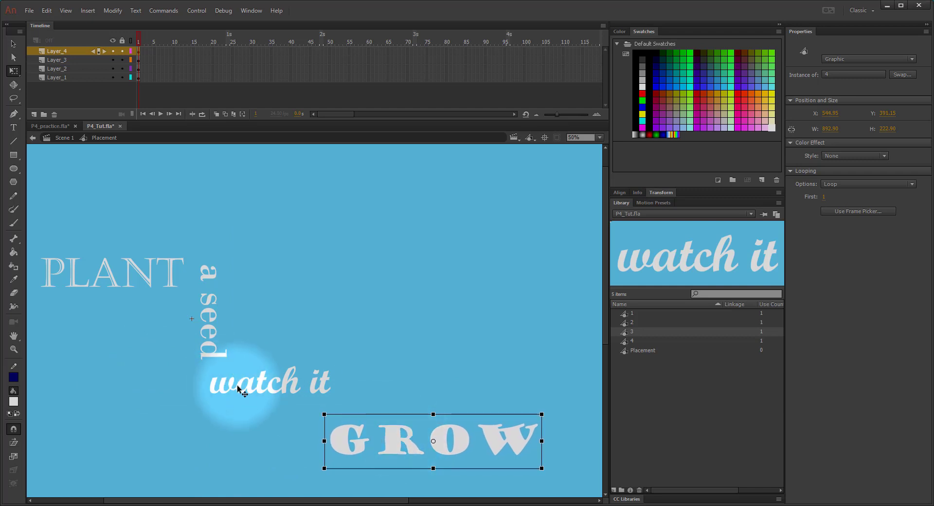
pyautogui.moveTo(244, 381)
pyautogui.mouseDown()
pyautogui.moveTo(258, 389)
pyautogui.moveTo(240, 389)
pyautogui.mouseUp()
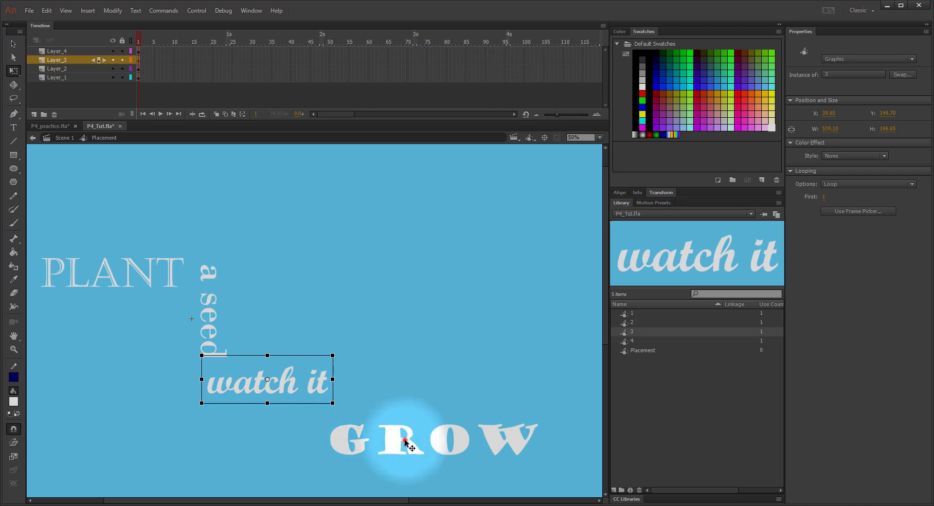
pyautogui.moveTo(407, 438); pyautogui.dragTo(397, 438)
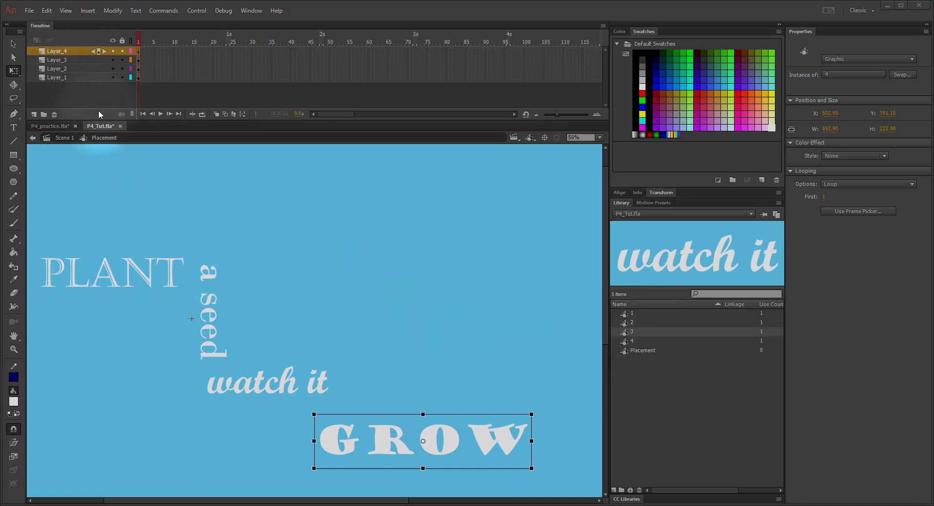
# - Create motion tweens on frame 1 of all four layers, Layer_1 through Layer_4
pyautogui.click(138, 52)
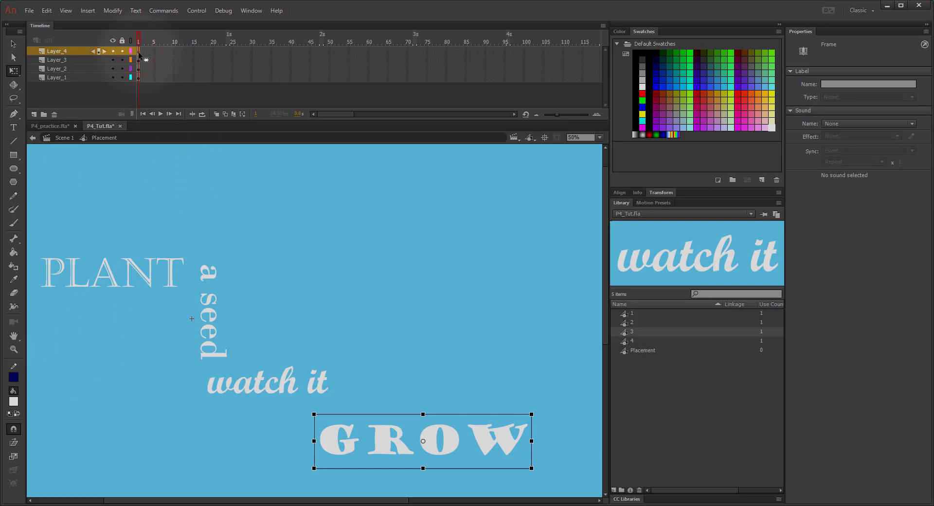
pyautogui.press('shift')
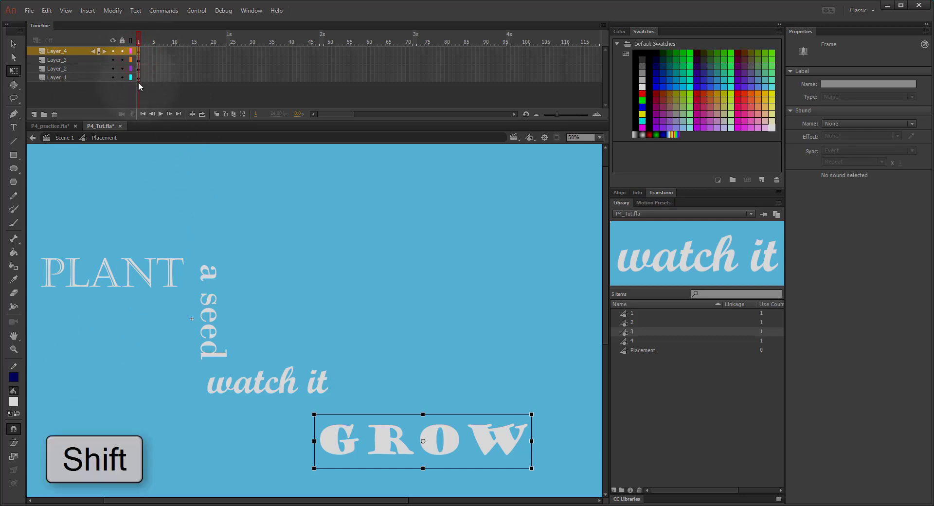
pyautogui.click(139, 78)
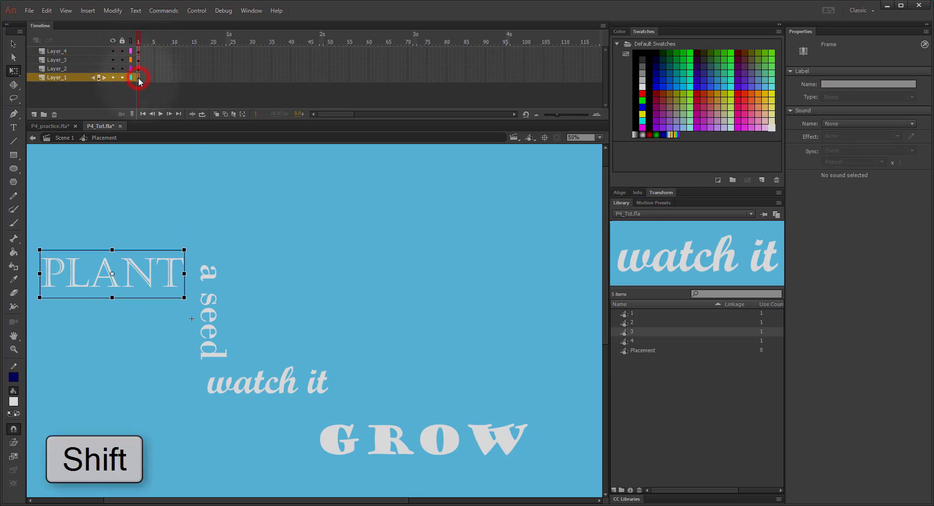
pyautogui.keyDown('shift'); pyautogui.click(140, 50); pyautogui.keyUp('shift')
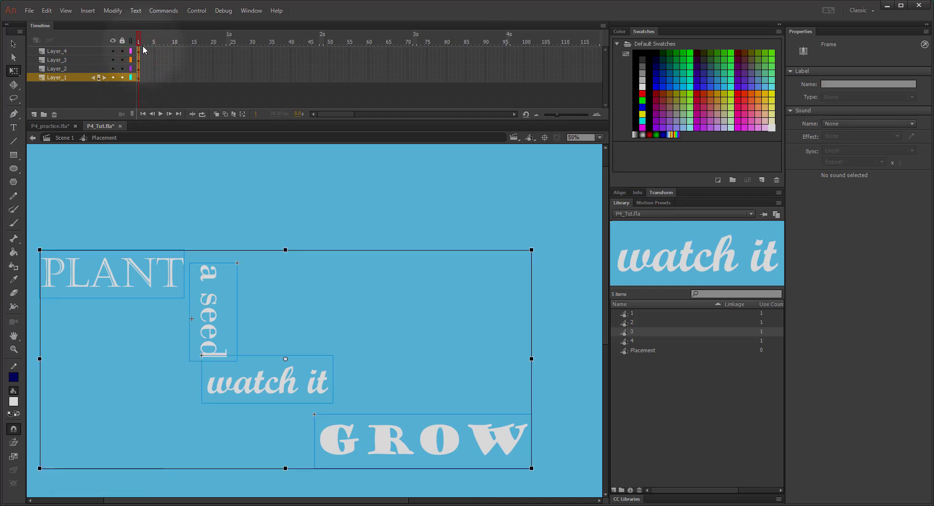
pyautogui.rightClick(139, 78)
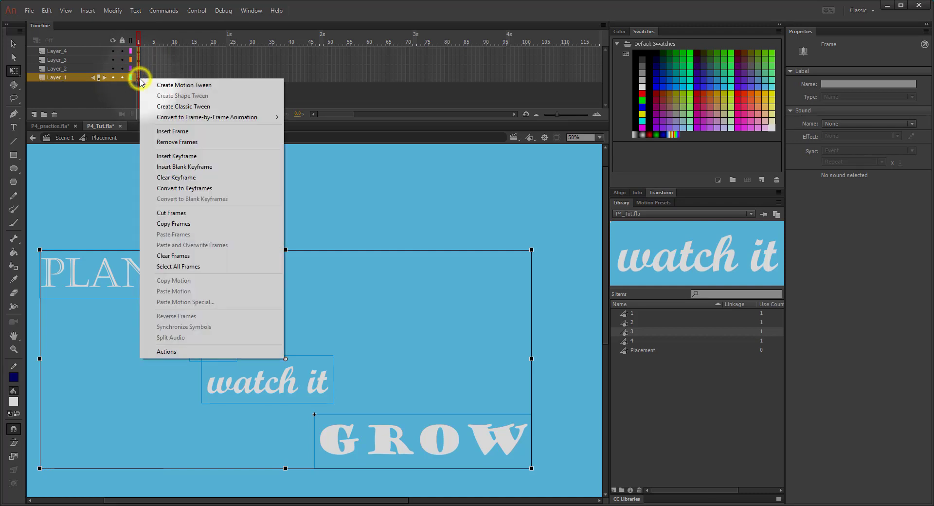
pyautogui.click(160, 85)
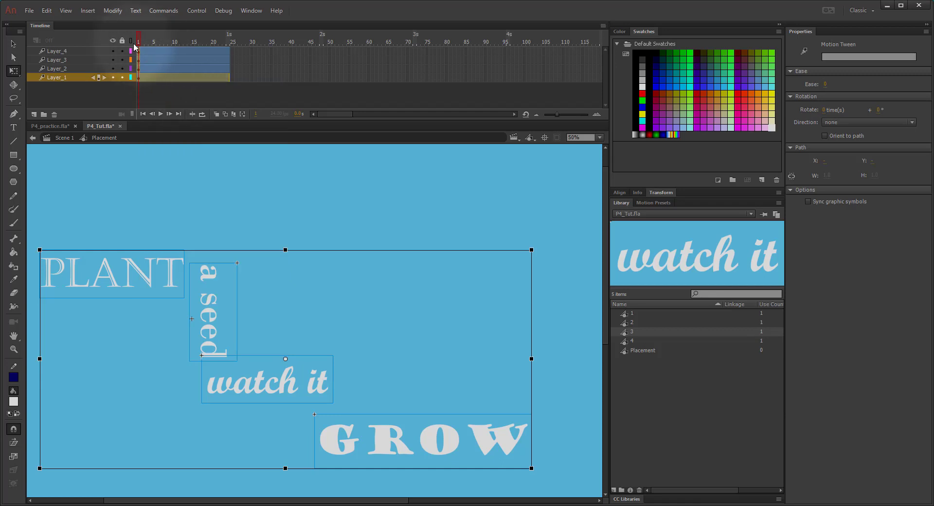
pyautogui.moveTo(140, 37)
pyautogui.mouseDown()
pyautogui.moveTo(185, 38)
pyautogui.moveTo(131, 50)
pyautogui.mouseUp()
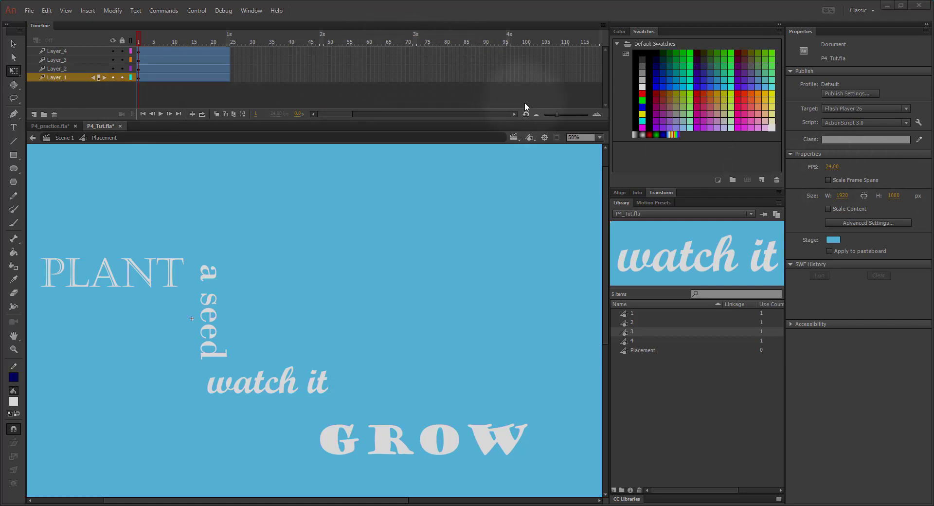
# - Insert keyframes at frame 120 on all four layers to extend the tweens to five seconds
pyautogui.moveTo(558, 113); pyautogui.dragTo(556, 112)
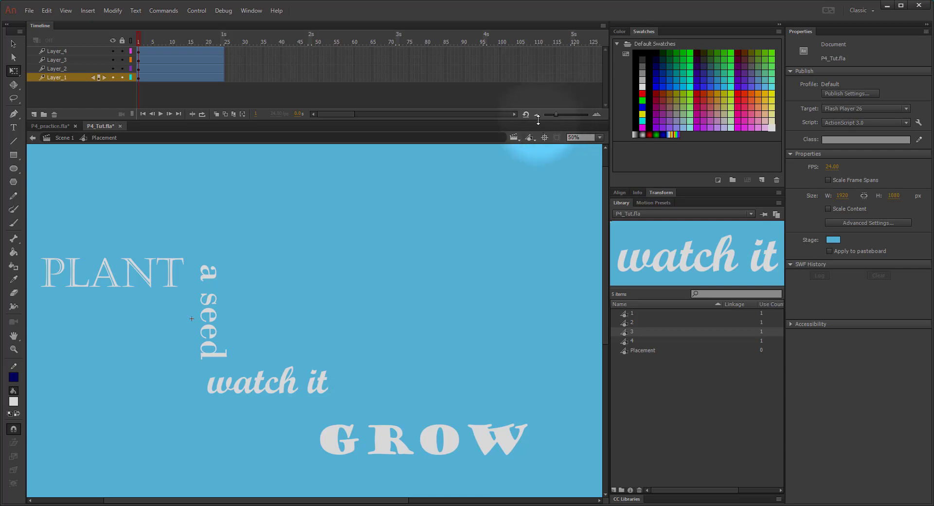
pyautogui.click(574, 49)
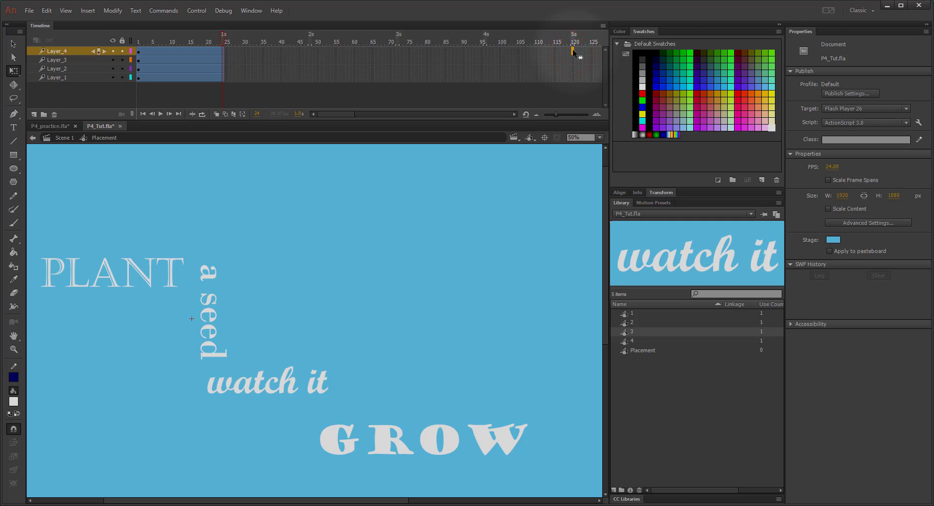
pyautogui.press('shift')
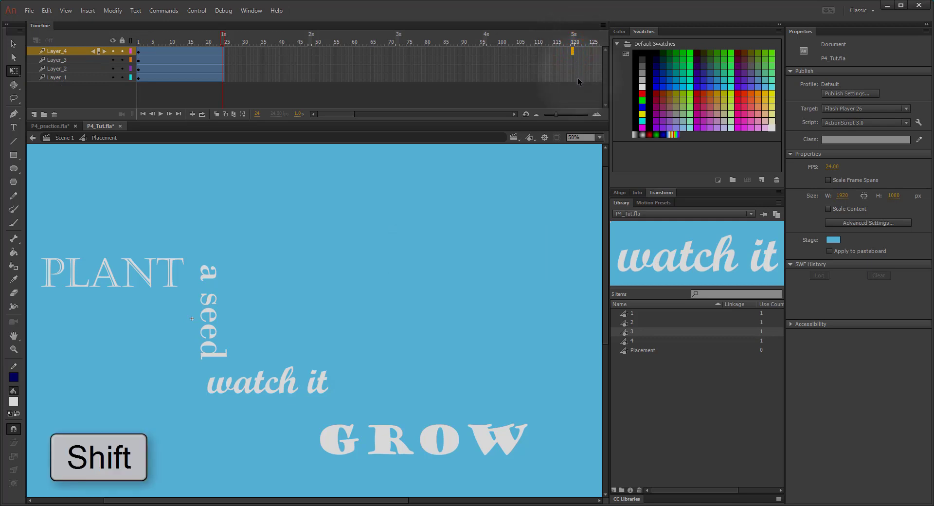
pyautogui.keyDown('shift'); pyautogui.click(573, 80); pyautogui.keyUp('shift')
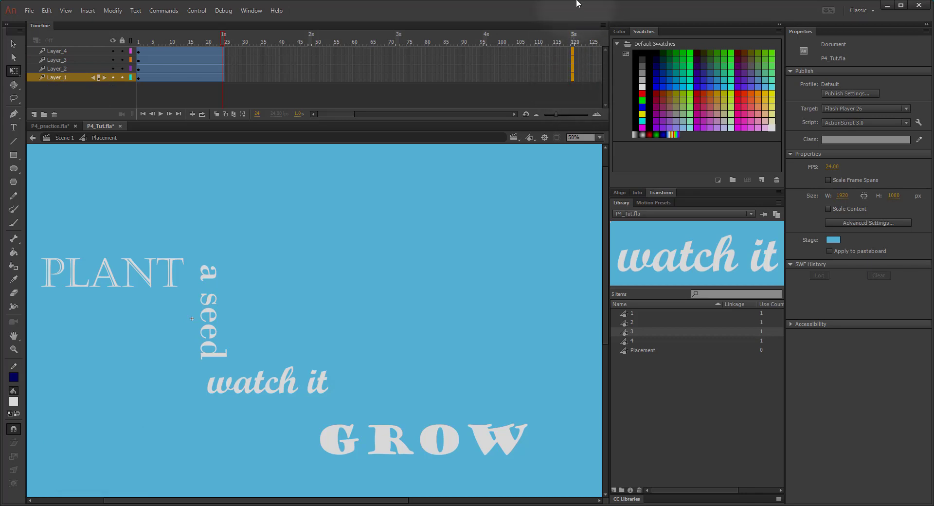
pyautogui.press('F6')
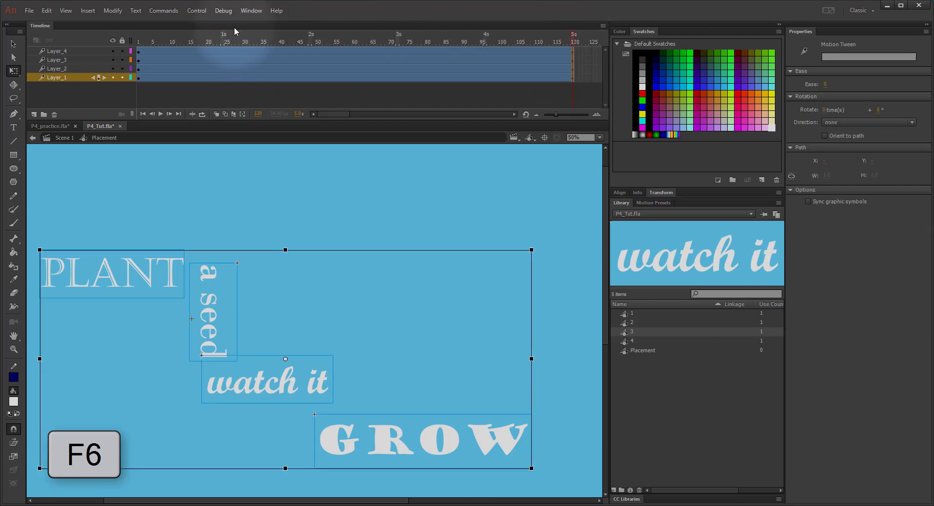
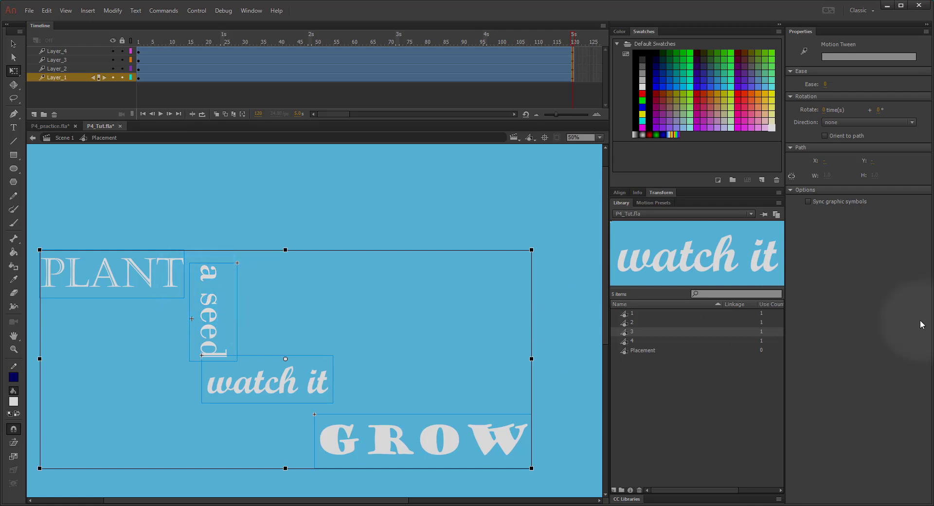
# - Delay the start of the tween spans on Layer_2, Layer_3 and Layer_4 to frames 24, 48 and 84 respectively
pyautogui.click(141, 78)
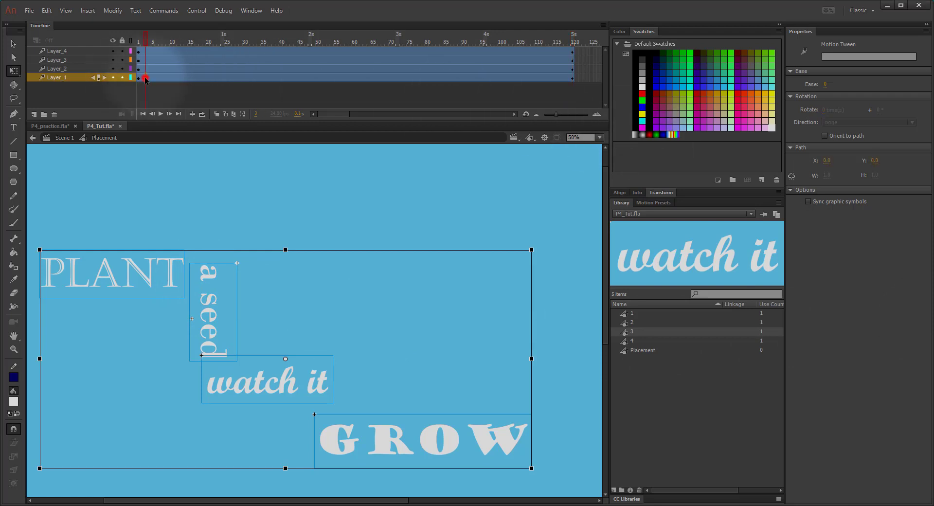
pyautogui.click(138, 79)
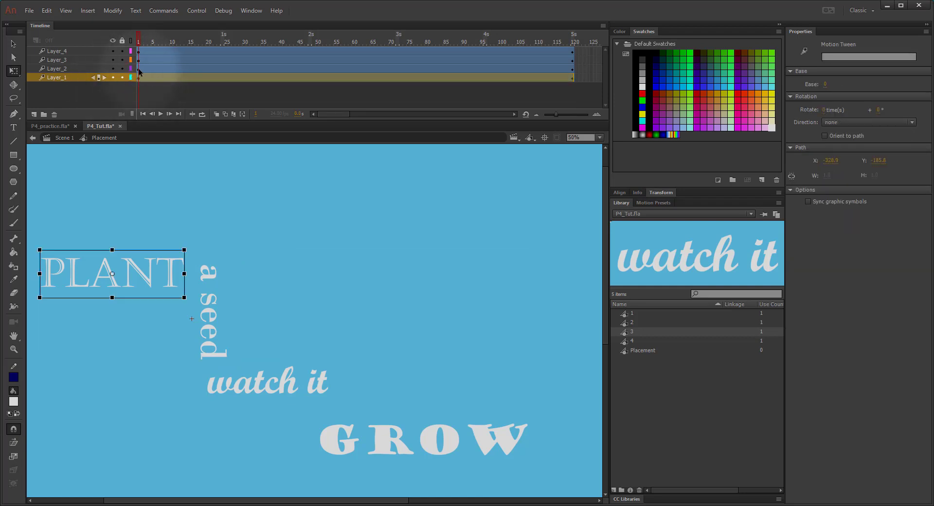
pyautogui.click(139, 68)
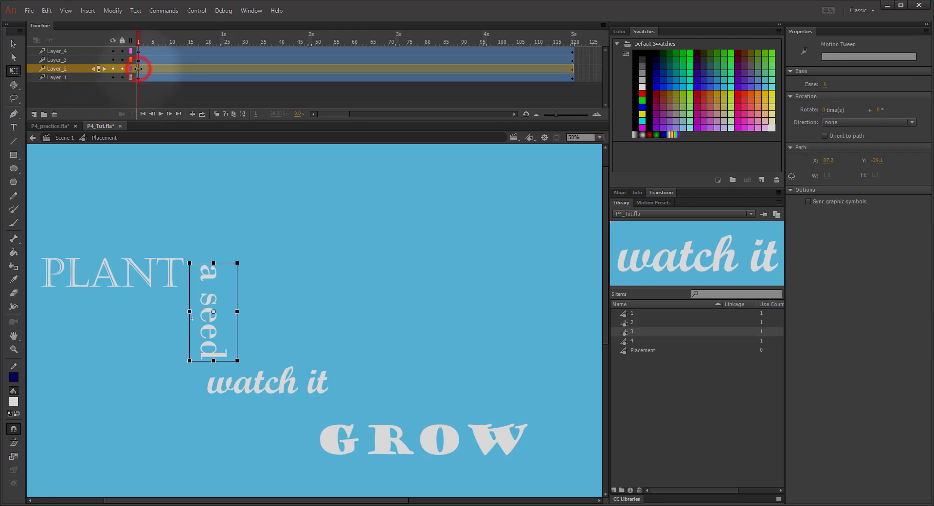
pyautogui.moveTo(161, 67); pyautogui.dragTo(223, 60)
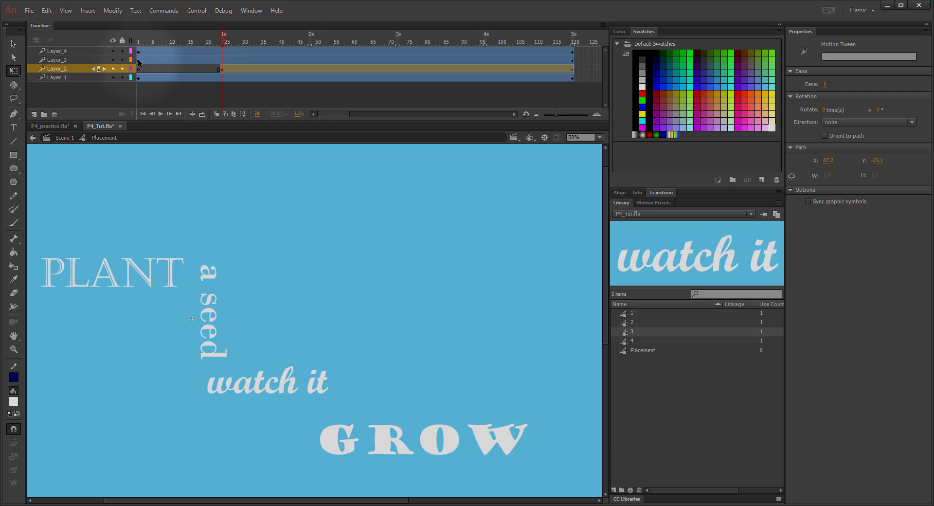
pyautogui.moveTo(140, 61); pyautogui.dragTo(307, 55)
pyautogui.click(310, 60)
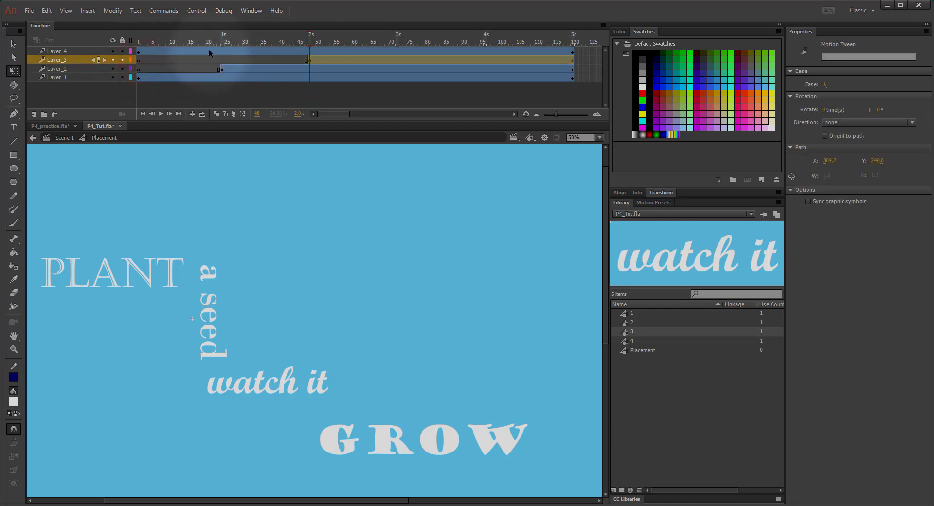
pyautogui.moveTo(139, 52); pyautogui.dragTo(440, 51)
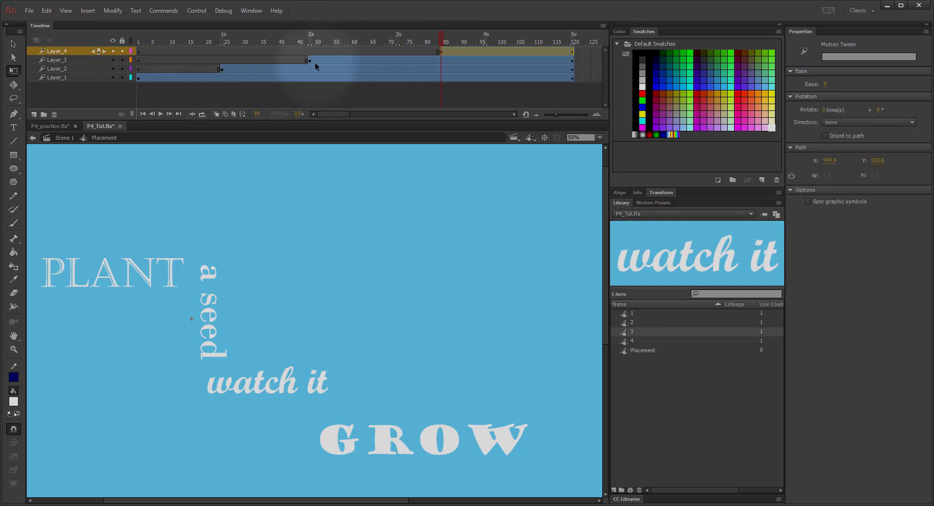
# - Play the timeline from frame 1 to check when each line of text appears
pyautogui.click(97, 58)
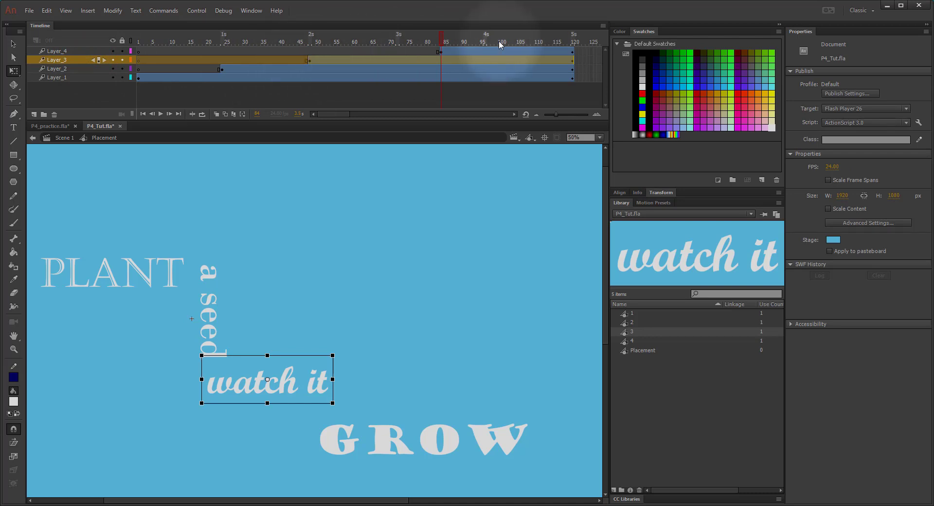
pyautogui.moveTo(445, 44); pyautogui.dragTo(101, 30)
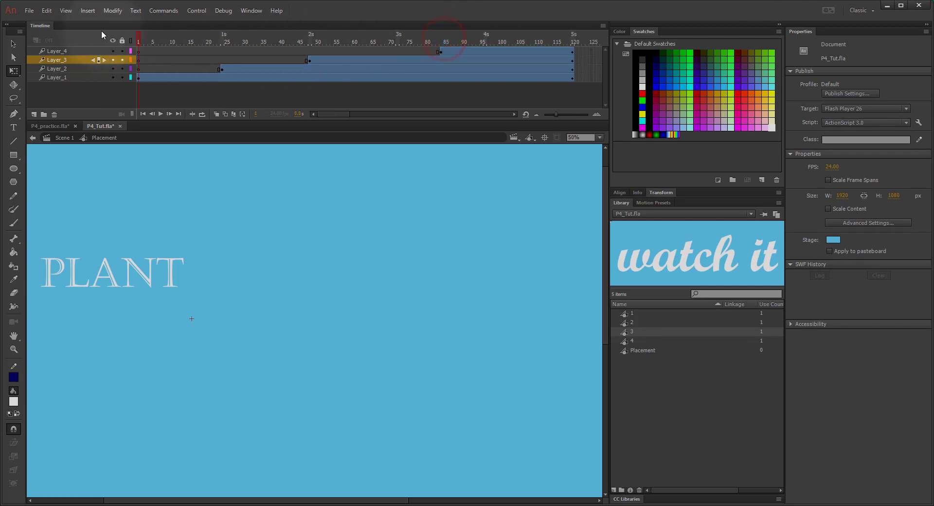
pyautogui.click(160, 114)
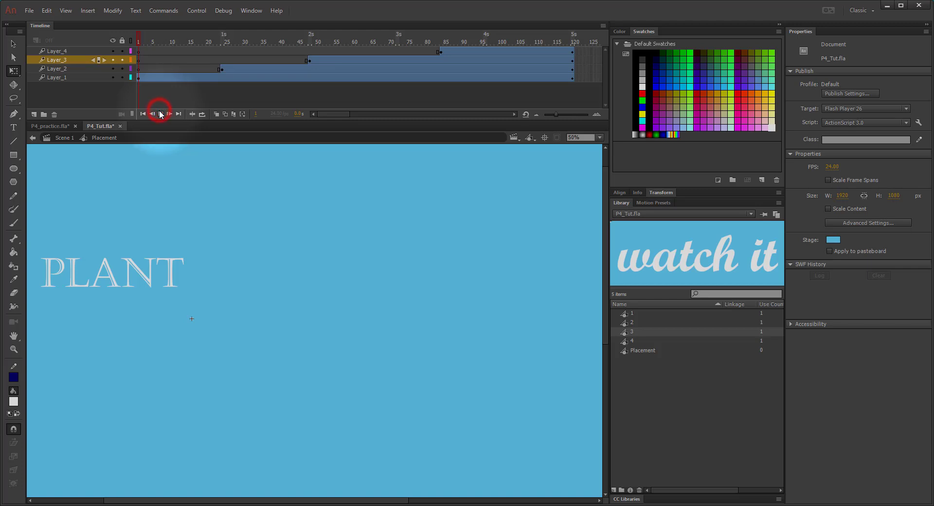
pyautogui.click(161, 114)
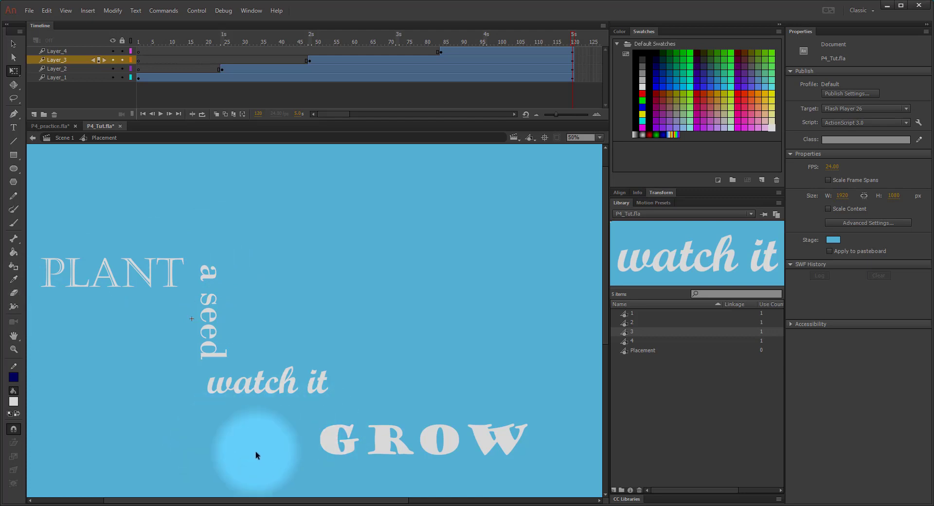
# - Insert a keyframe at frame 17 on Layer_1 to hold the final position of the PLANT text
pyautogui.click(129, 282)
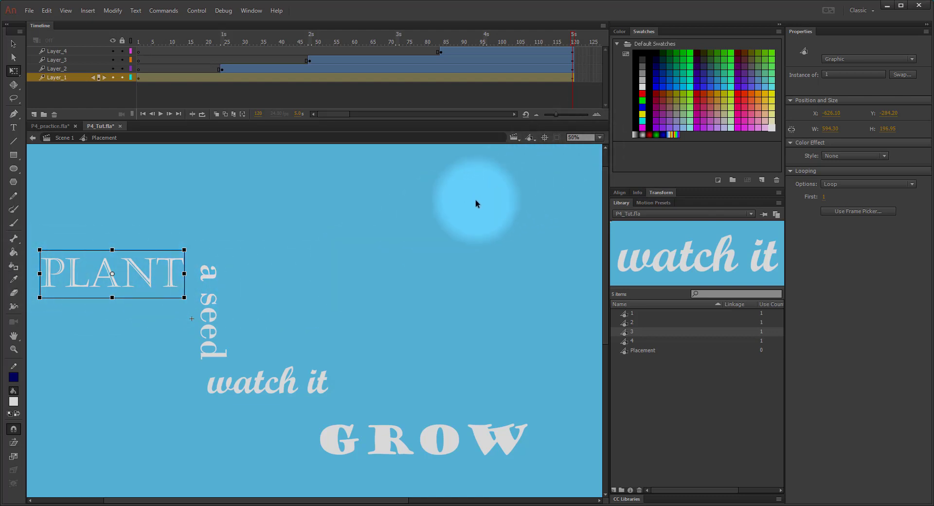
pyautogui.hotkey('ctrl', '-')
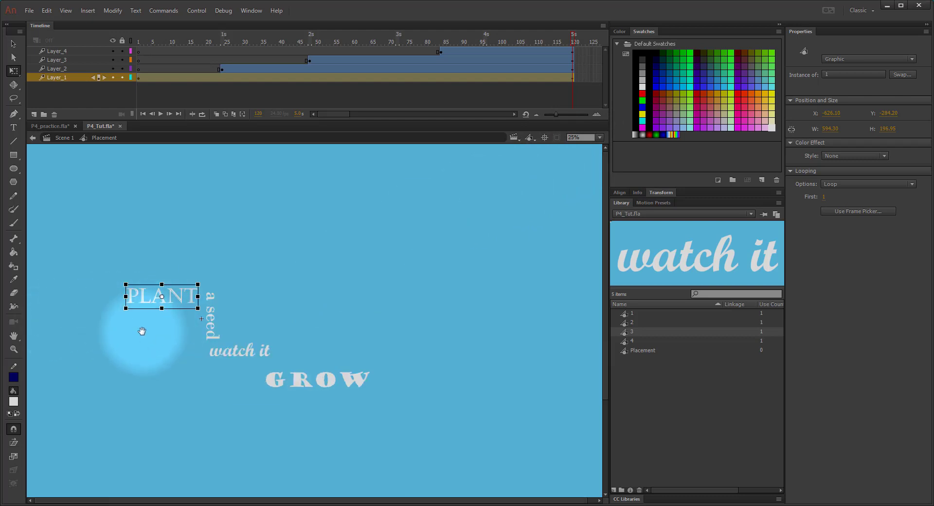
pyautogui.click(115, 327)
pyautogui.scroll(-2, 272, 308)
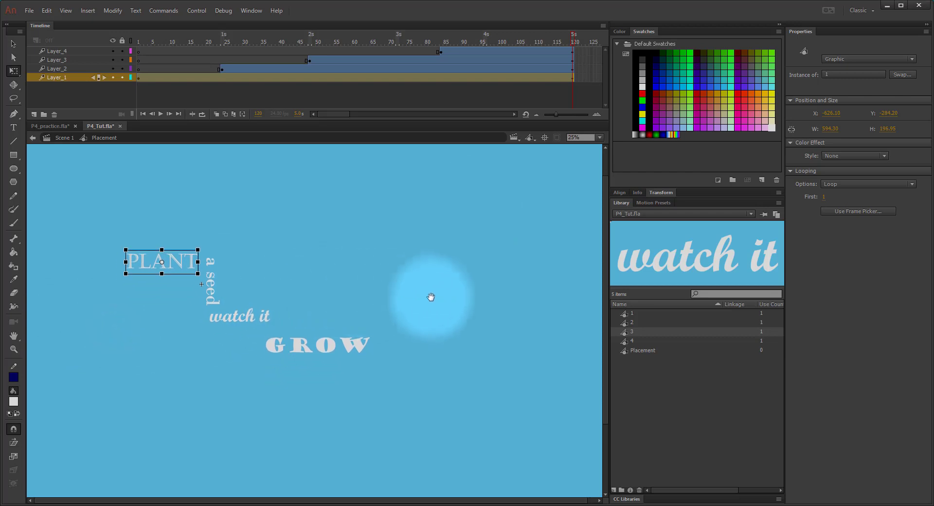
pyautogui.moveTo(1, 340); pyautogui.dragTo(2, 340)
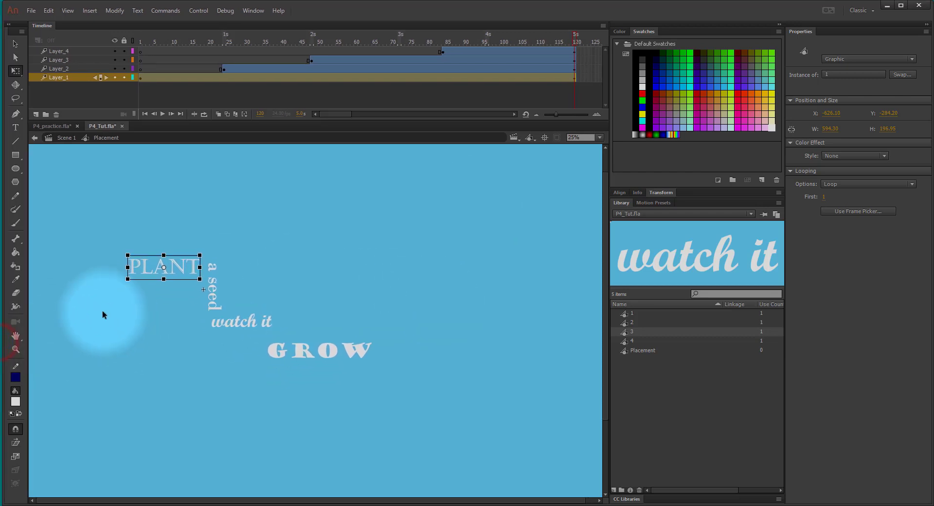
pyautogui.moveTo(100, 311); pyautogui.dragTo(235, 328)
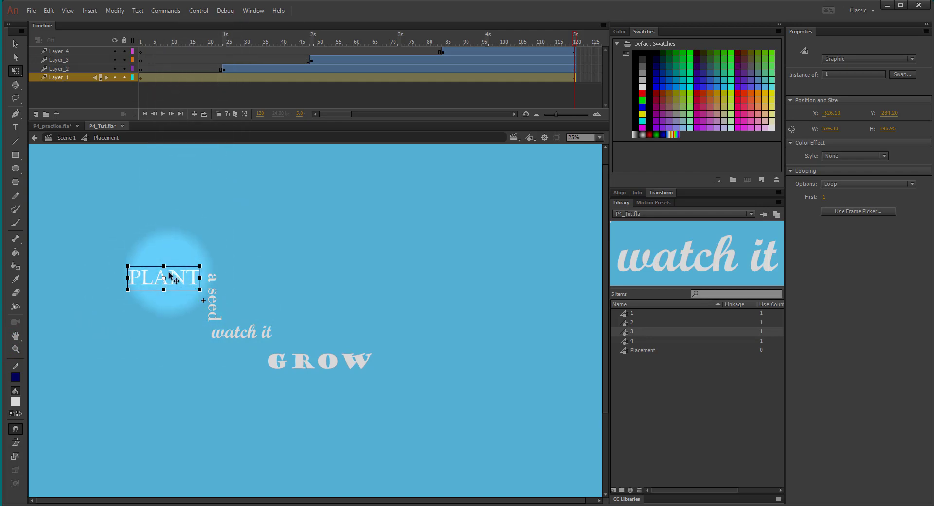
pyautogui.click(199, 76)
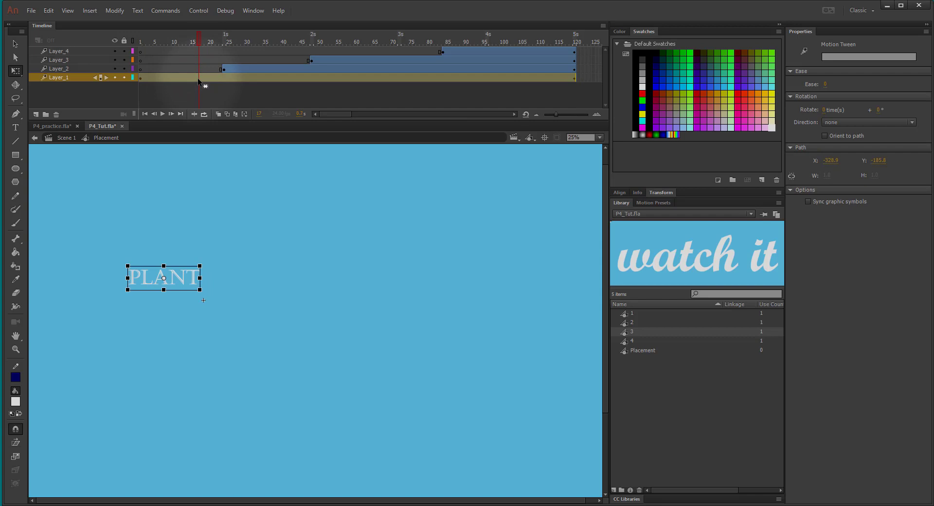
pyautogui.click(197, 78)
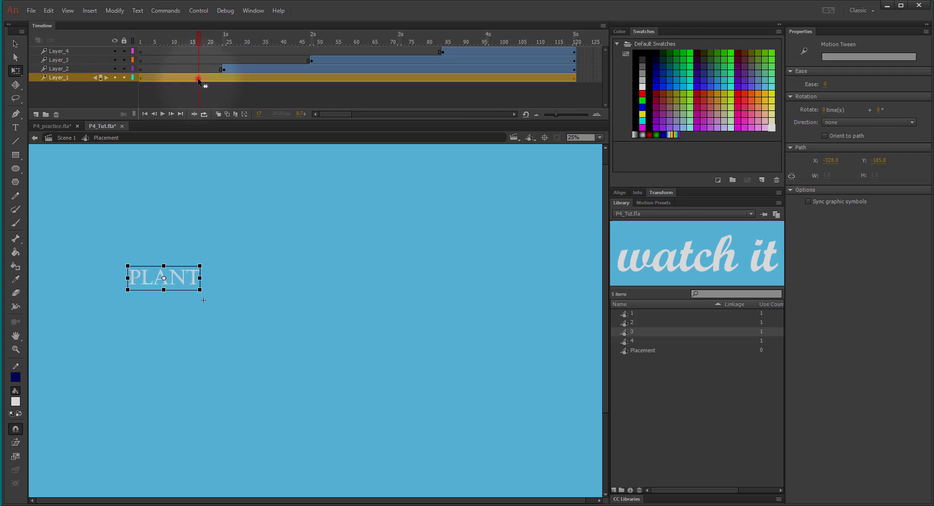
pyautogui.press('F6')
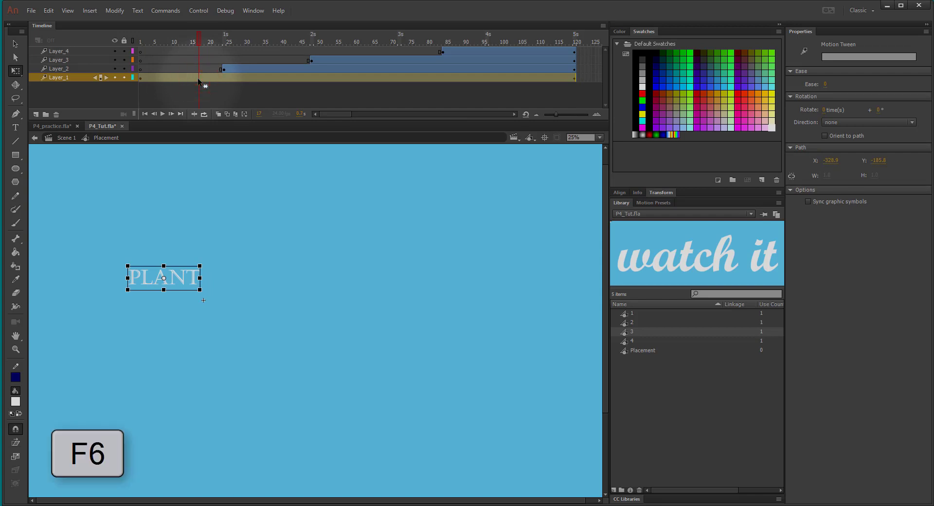
# - On frame 1 of Layer_1, move PLANT straight left to about X -1818 so that it slides in horizontally
pyautogui.moveTo(199, 39); pyautogui.dragTo(138, 42)
pyautogui.click(140, 78)
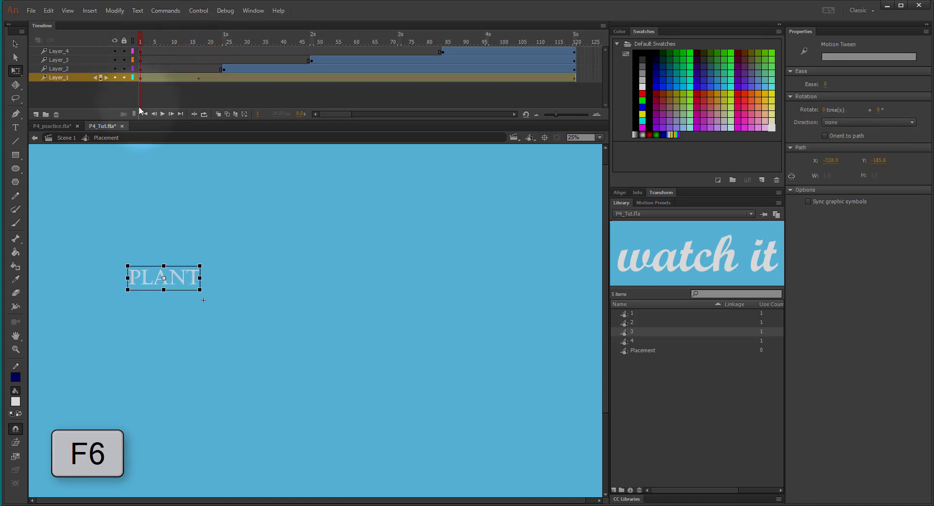
pyautogui.click(14, 43)
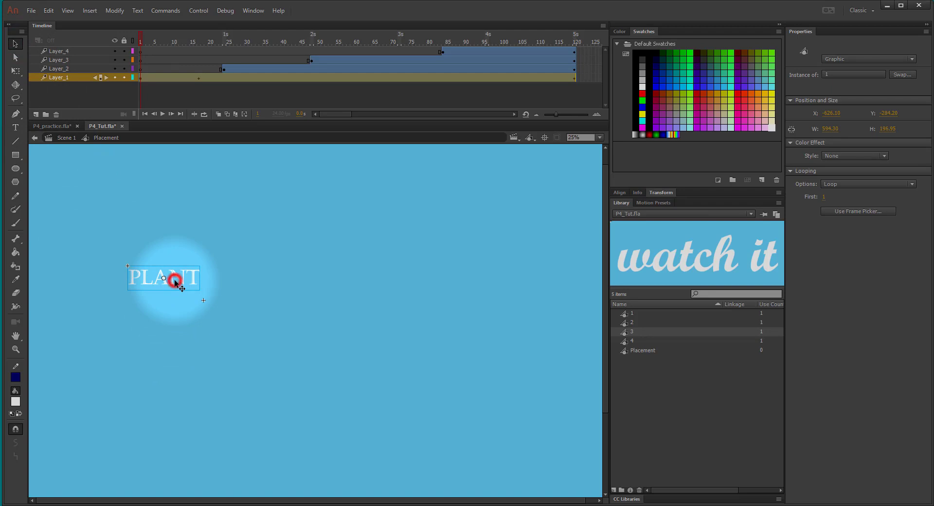
pyautogui.moveTo(174, 279); pyautogui.dragTo(30, 281)
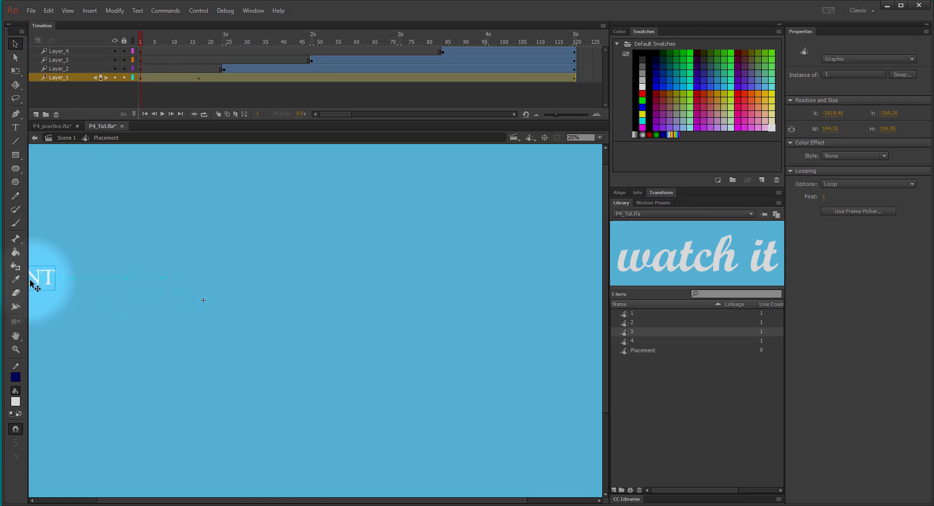
pyautogui.click(138, 36)
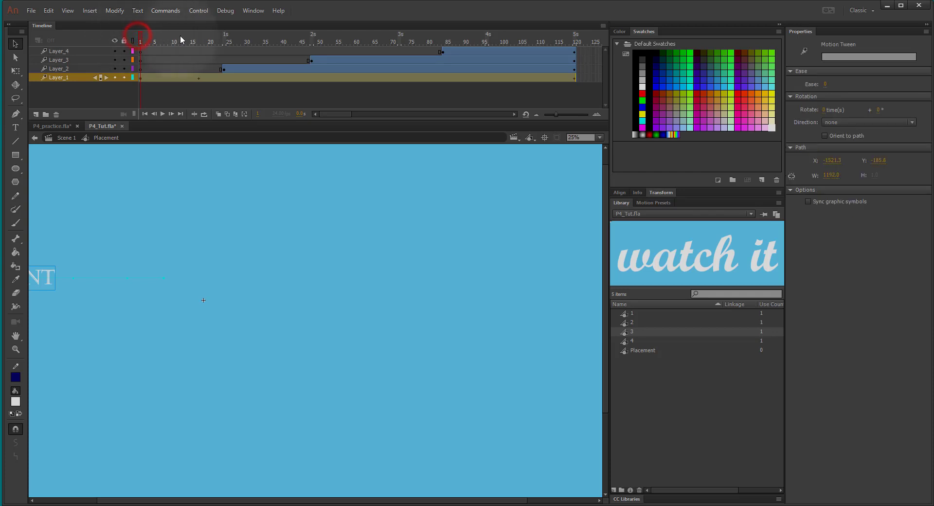
pyautogui.moveTo(141, 39)
pyautogui.mouseDown()
pyautogui.moveTo(203, 42)
pyautogui.moveTo(117, 43)
pyautogui.moveTo(208, 41)
pyautogui.moveTo(140, 41)
pyautogui.mouseUp()
pyautogui.click(141, 78)
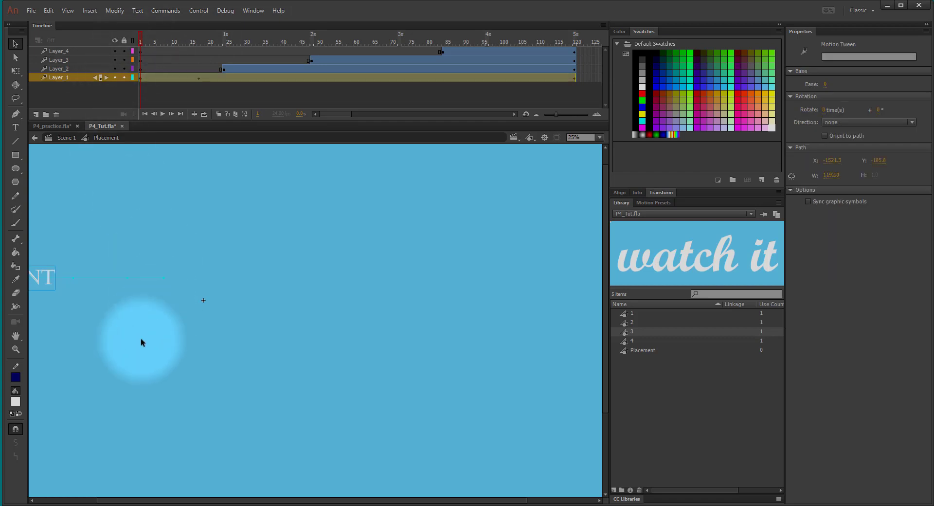
# - Scale PLANT up proportionally on frame 1 to about 1146 px wide and 379 px high
pyautogui.moveTo(141, 342); pyautogui.dragTo(124, 314)
pyautogui.press('g')
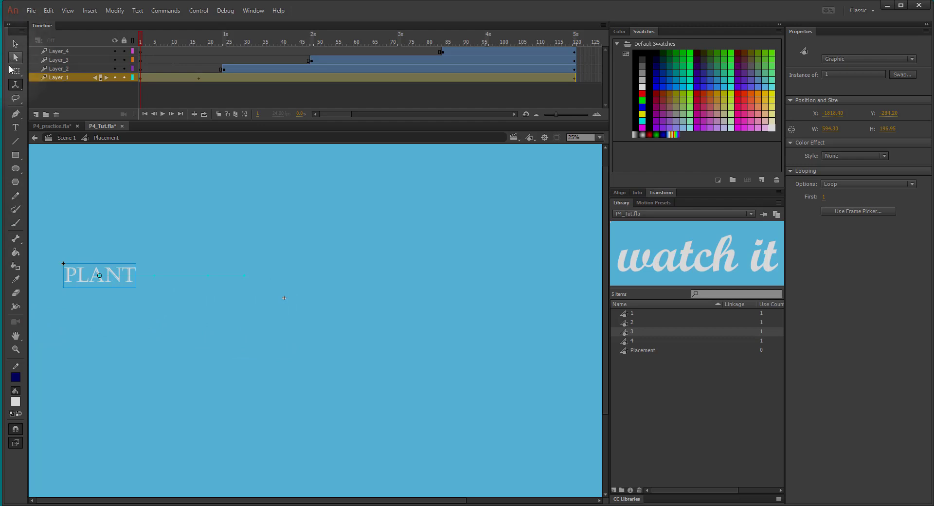
pyautogui.click(9, 70)
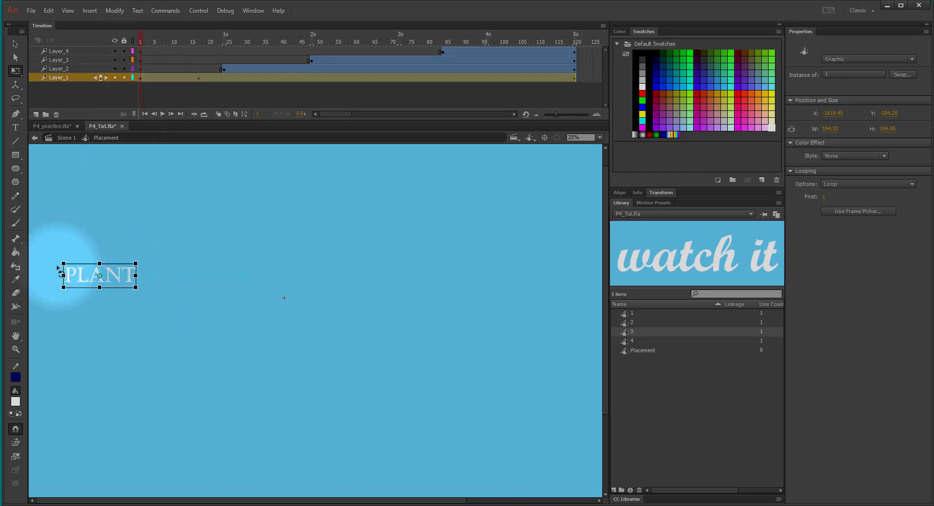
pyautogui.press('shift')
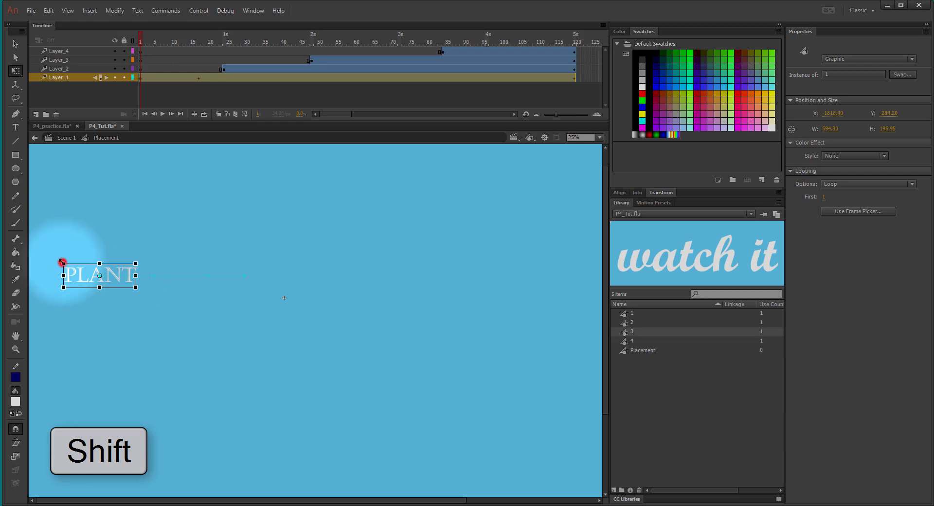
pyautogui.moveTo(62, 263); pyautogui.dragTo(27, 151)
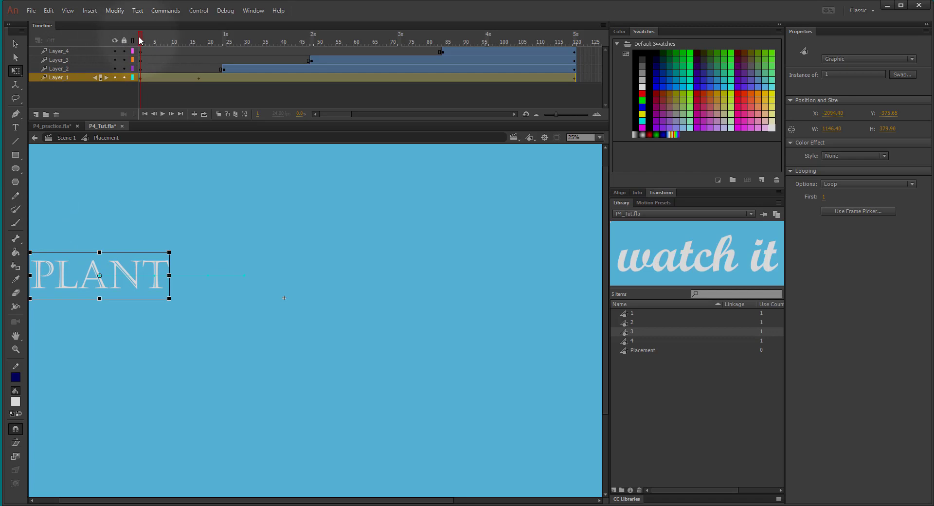
# - Insert a keyframe at frame 42 on Layer_2 to hold the final vertical pose of "a seed"
pyautogui.moveTo(140, 40); pyautogui.dragTo(221, 49)
pyautogui.click(226, 77)
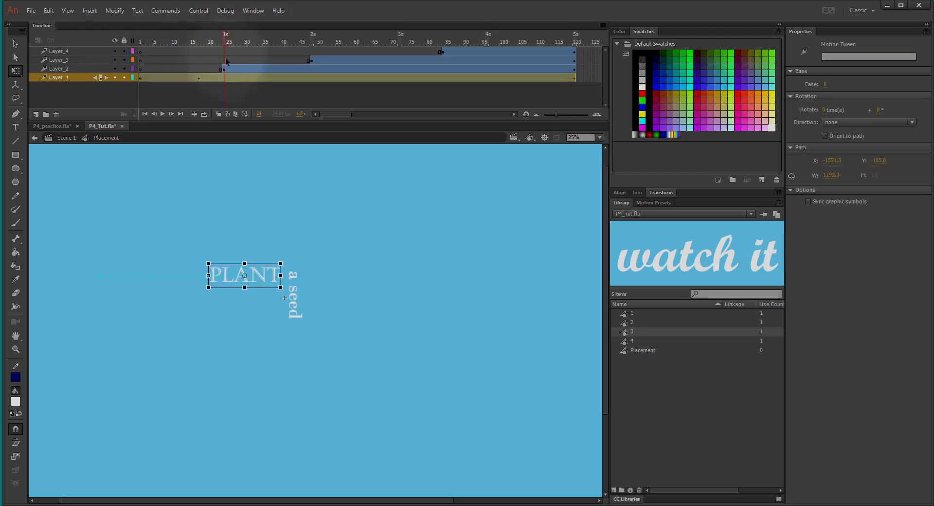
pyautogui.click(224, 70)
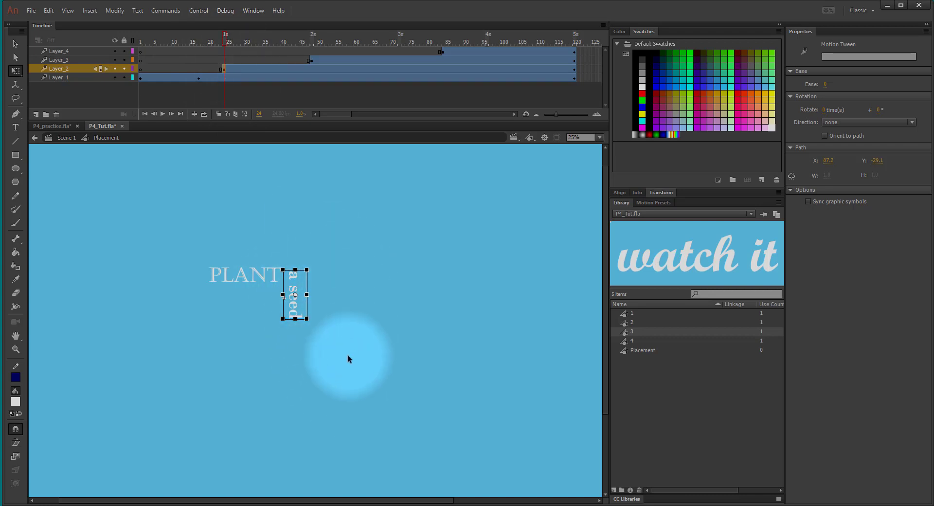
pyautogui.moveTo(225, 39); pyautogui.dragTo(265, 37)
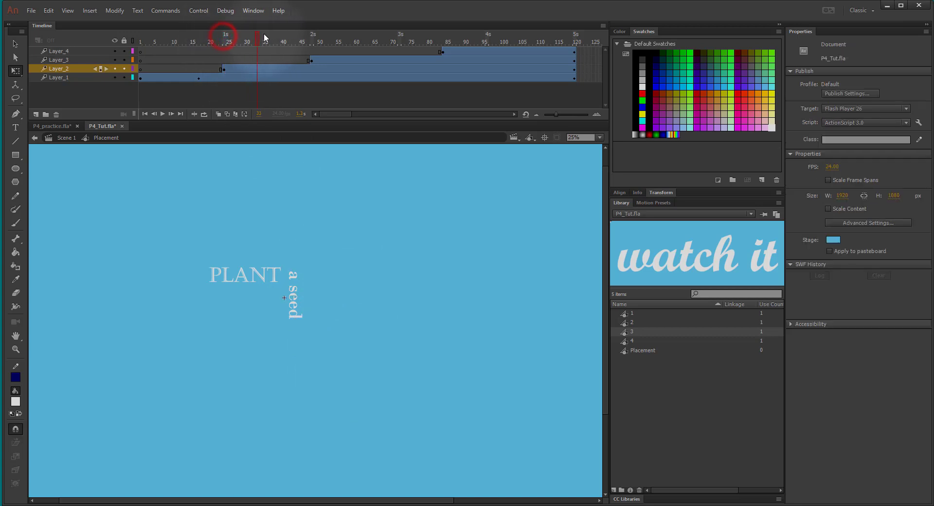
pyautogui.click(290, 40)
pyautogui.click(289, 71)
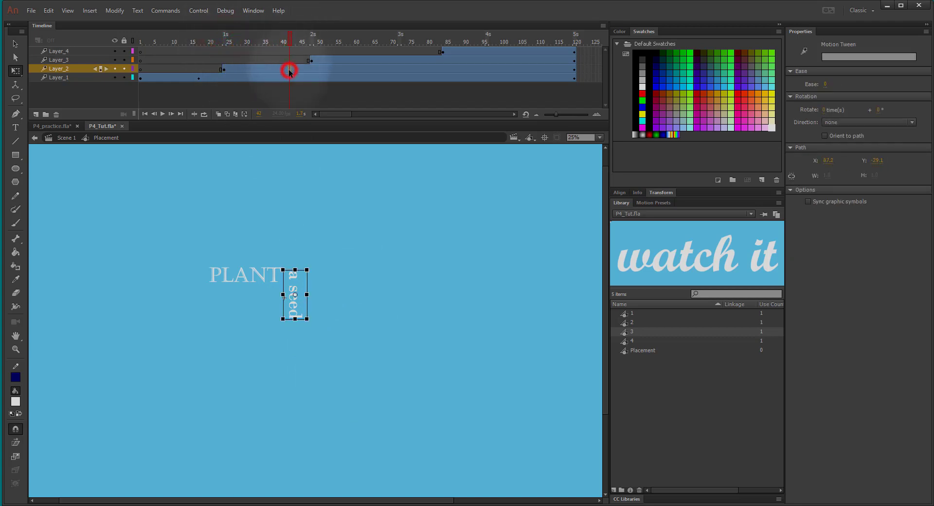
pyautogui.press('F6')
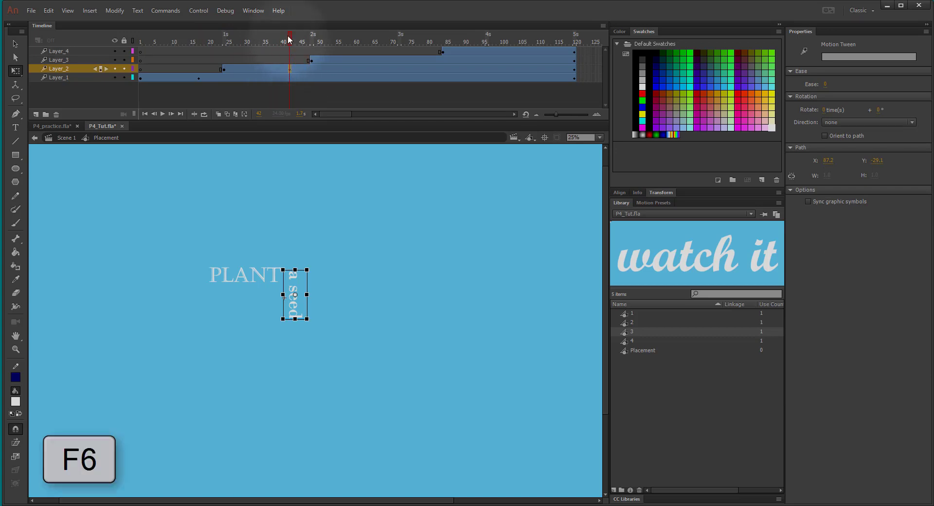
# - At frame 24 on Layer_2, rotate "a seed" 90 degrees counterclockwise and place it directly after PLANT, then check the swing by scrubbing
pyautogui.moveTo(288, 38); pyautogui.dragTo(234, 46)
pyautogui.click(293, 298)
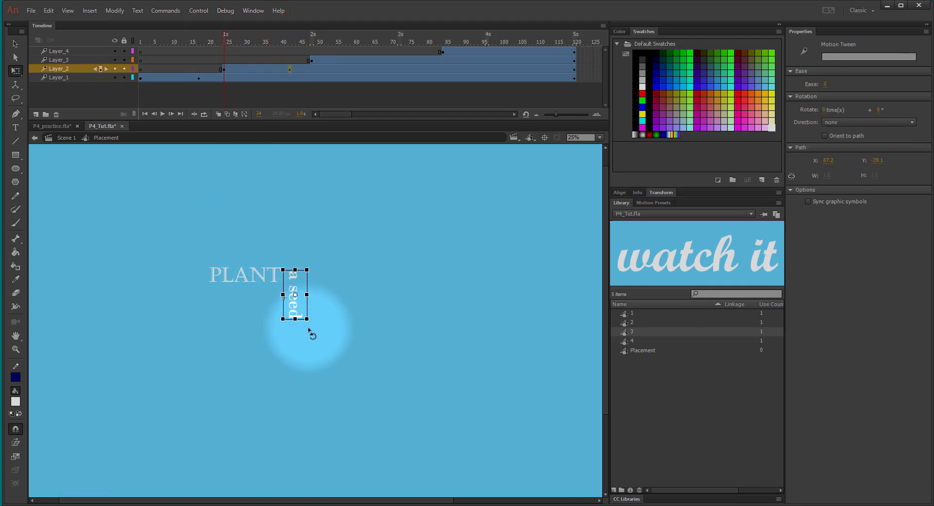
pyautogui.moveTo(312, 335); pyautogui.dragTo(314, 282)
pyautogui.click(227, 39)
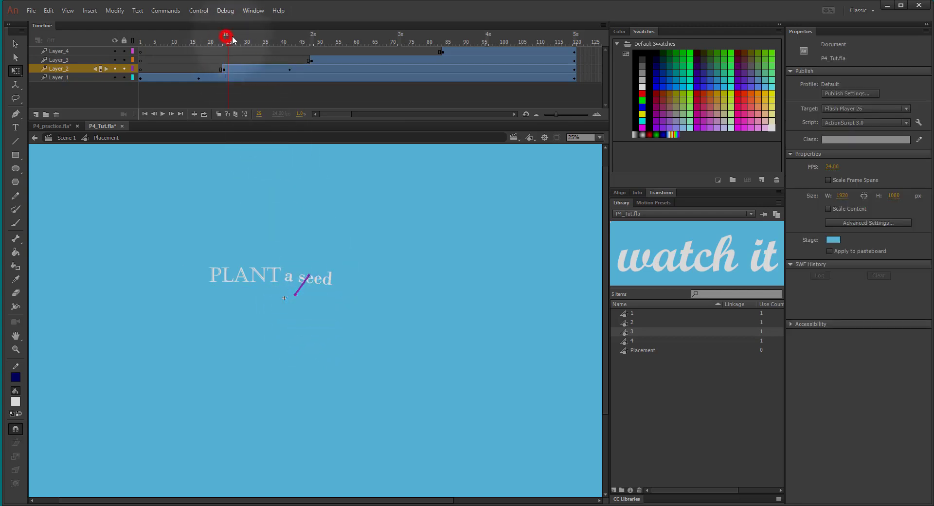
pyautogui.moveTo(232, 40); pyautogui.dragTo(291, 48)
pyautogui.click(291, 70)
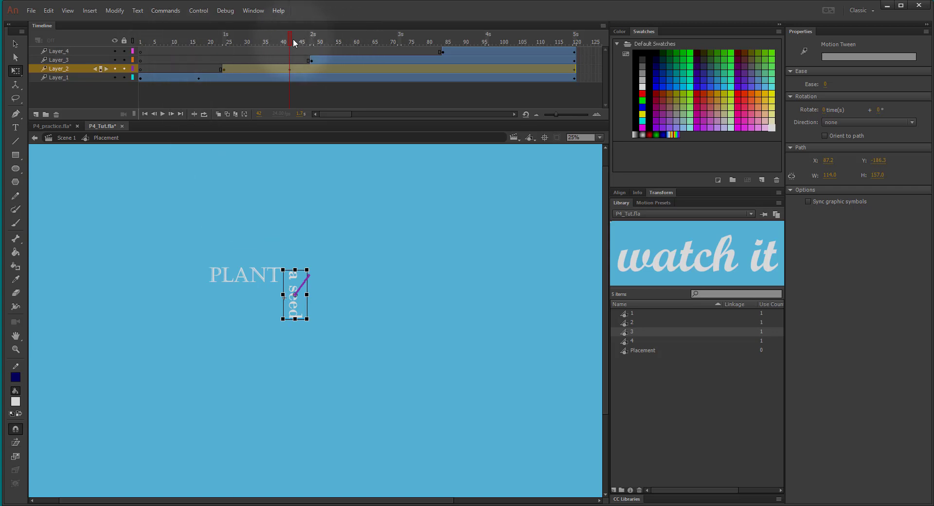
pyautogui.moveTo(290, 38); pyautogui.dragTo(224, 42)
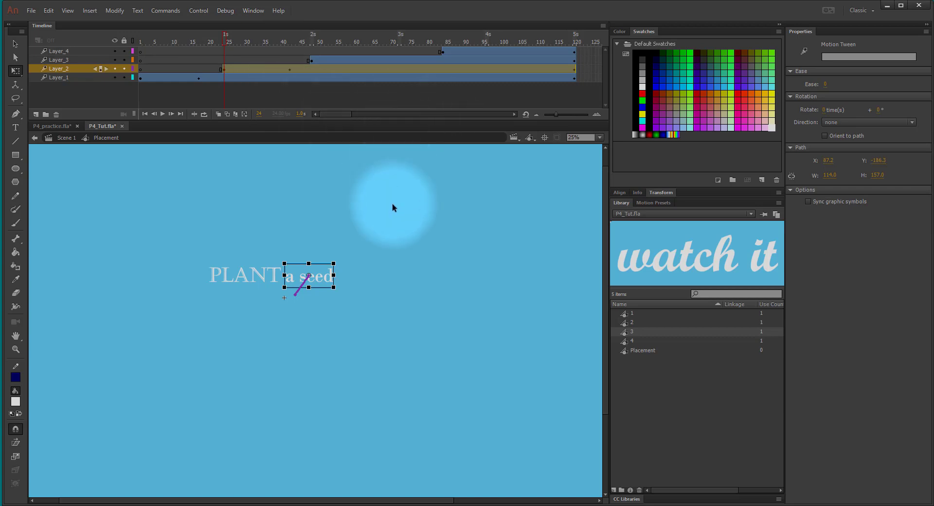
# - At frame 24 on Layer_2, apply an Alpha color effect of 0% to "a seed"
pyautogui.hotkey('ctrl', '=')
pyautogui.hotkey('ctrl', '=')
pyautogui.hotkey('ctrl', '-')
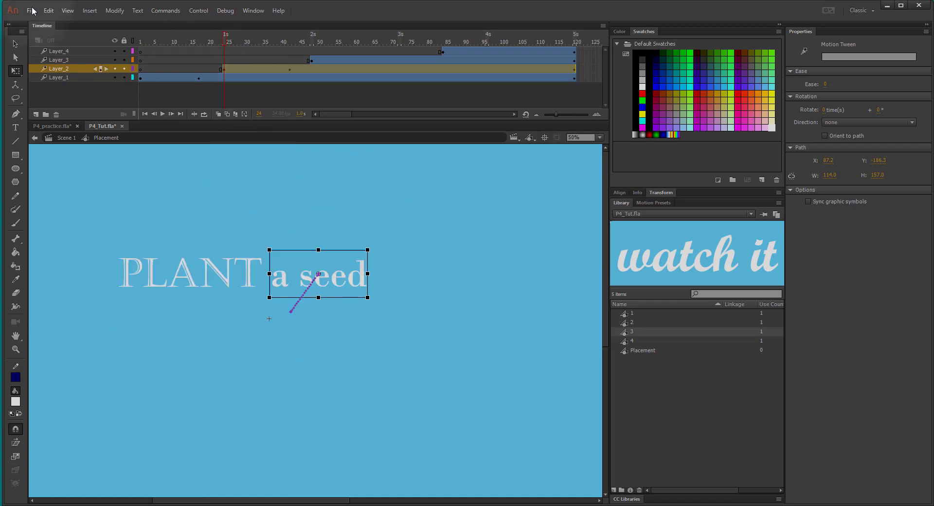
pyautogui.click(15, 43)
pyautogui.click(221, 227)
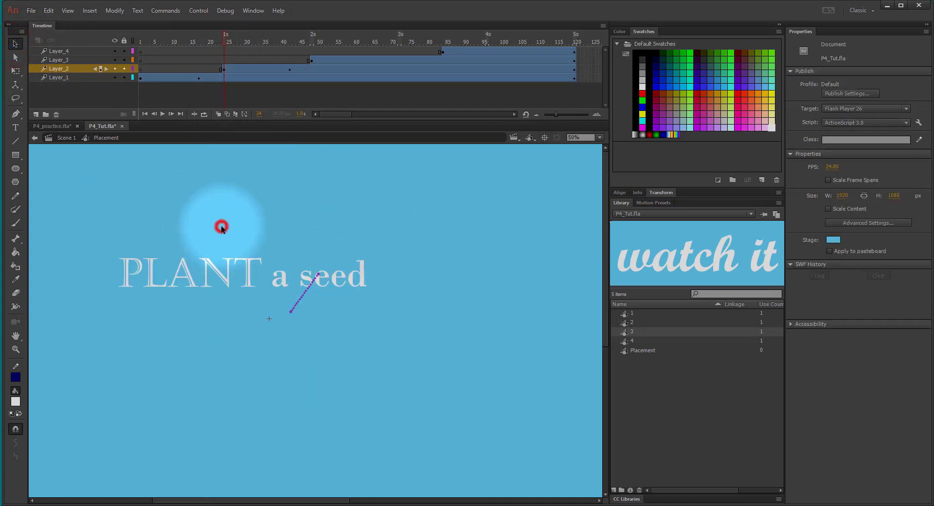
pyautogui.click(223, 69)
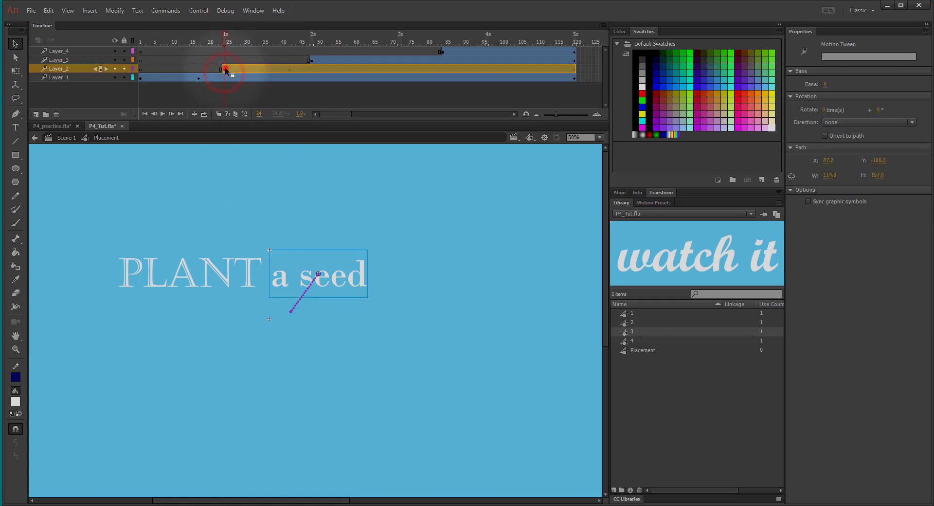
pyautogui.click(316, 290)
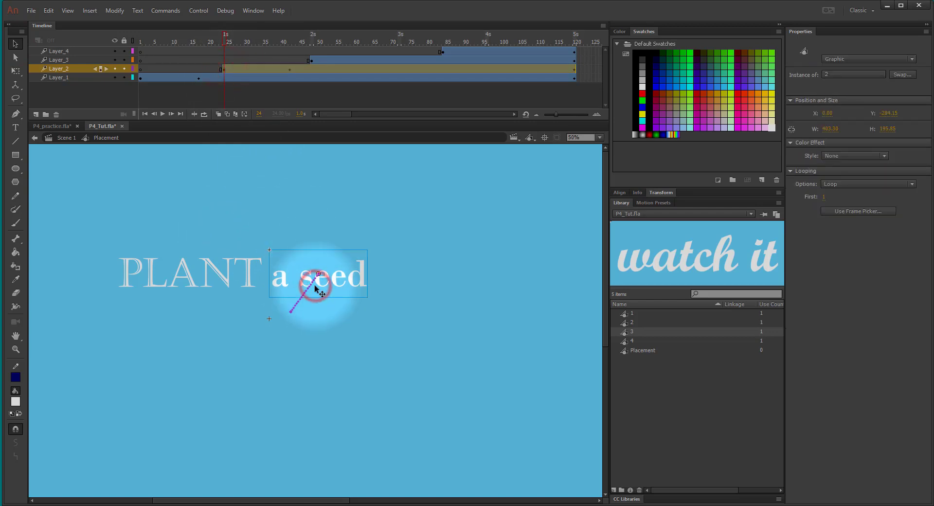
pyautogui.click(251, 193)
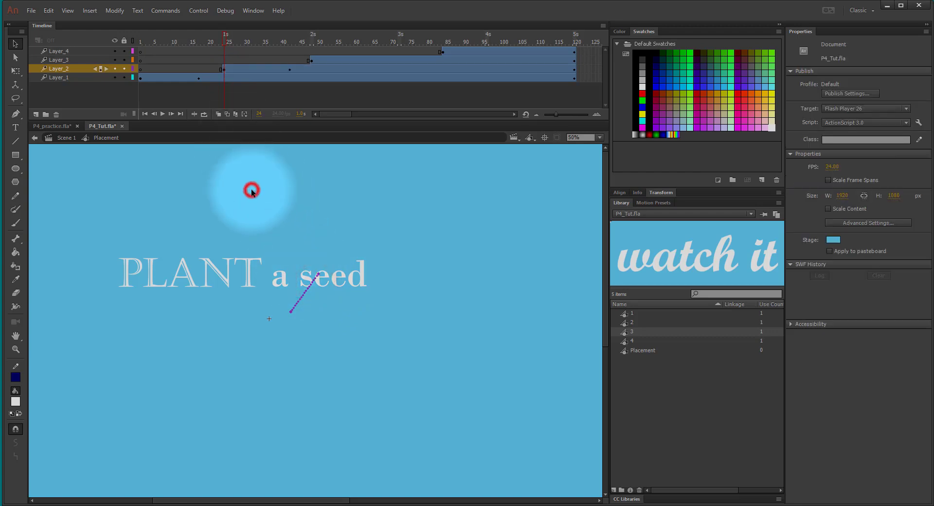
pyautogui.click(224, 69)
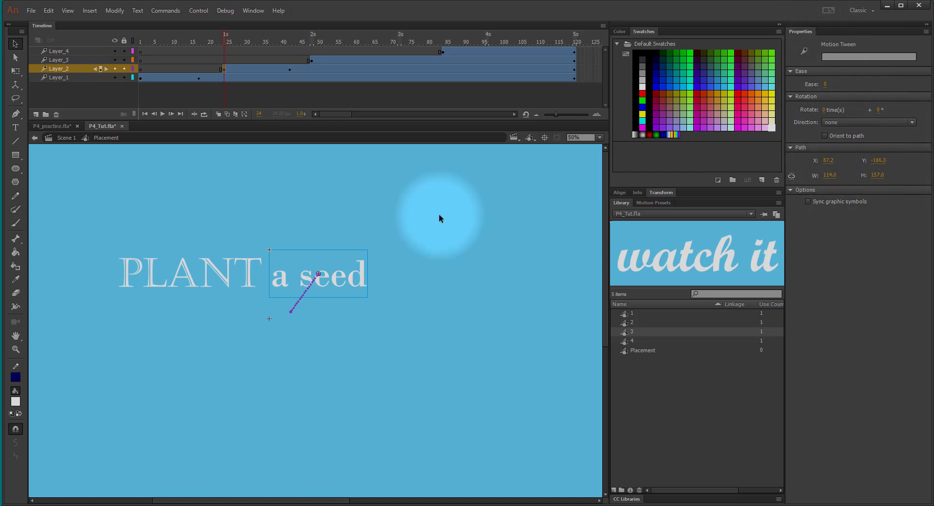
pyautogui.click(350, 283)
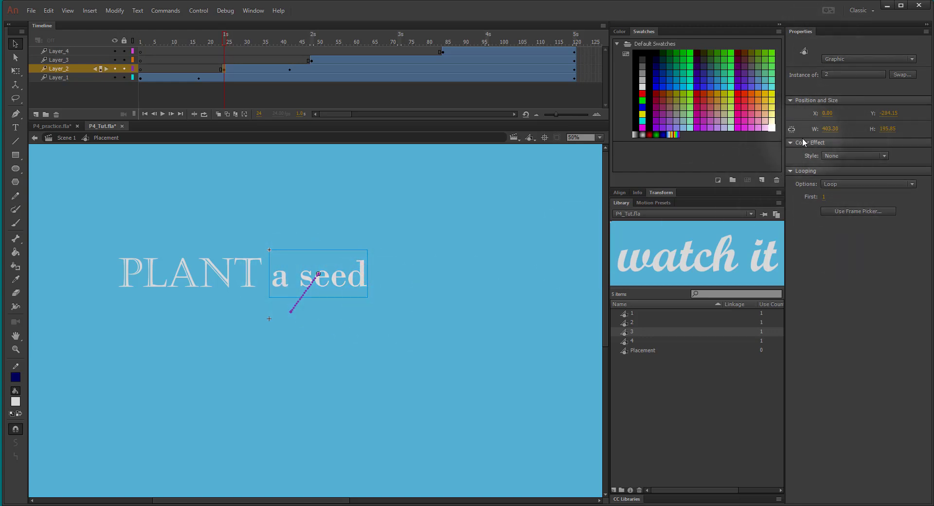
pyautogui.click(841, 155)
pyautogui.click(850, 206)
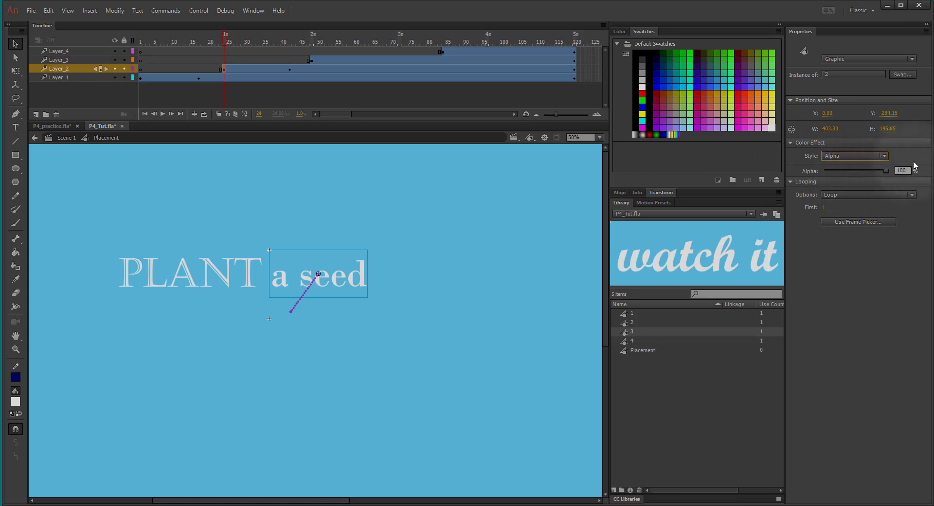
pyautogui.click(903, 169)
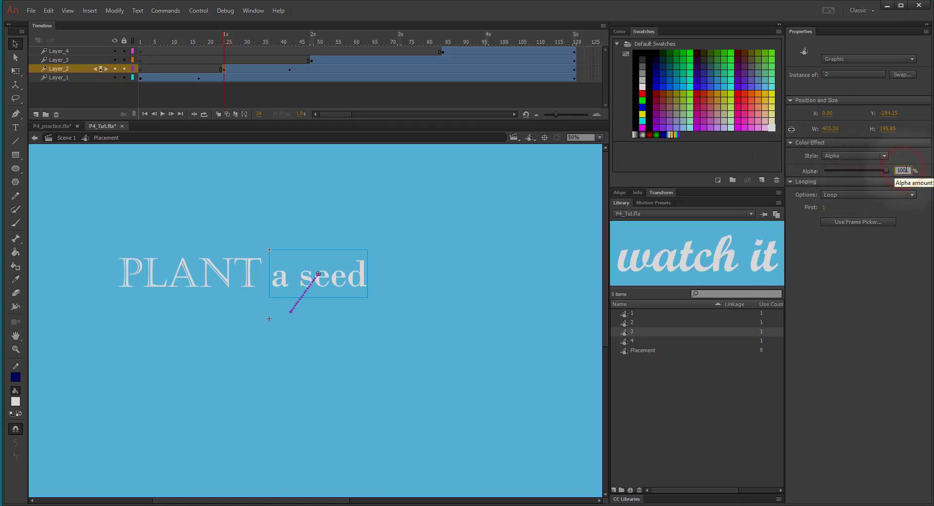
pyautogui.doubleClick(906, 170)
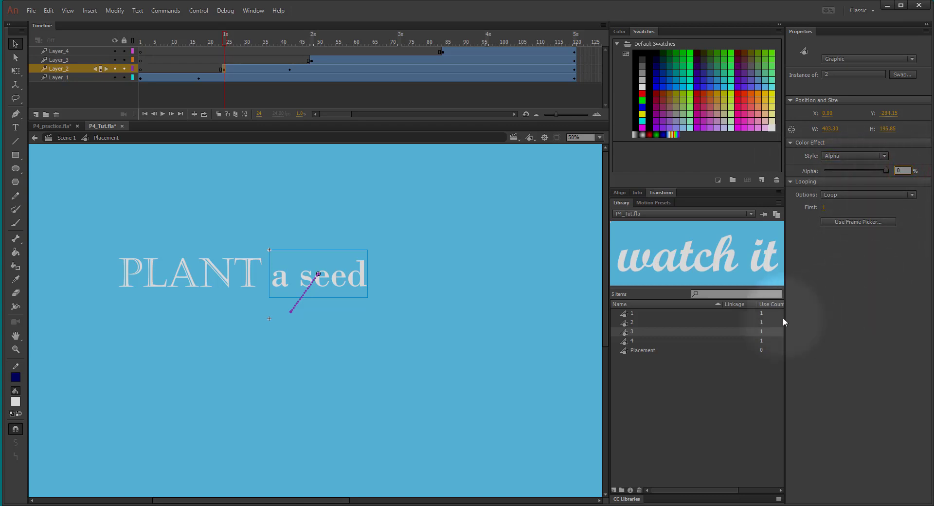
pyautogui.click(917, 315)
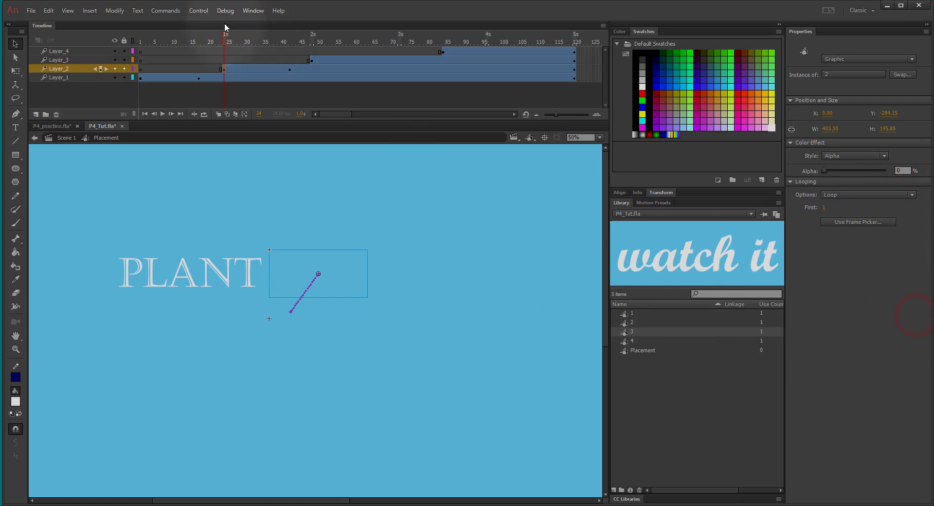
# - At frame 42 on Layer_2, set the alpha of "a seed" to 100% so that it fades in as it rotates
pyautogui.moveTo(223, 38); pyautogui.dragTo(294, 42)
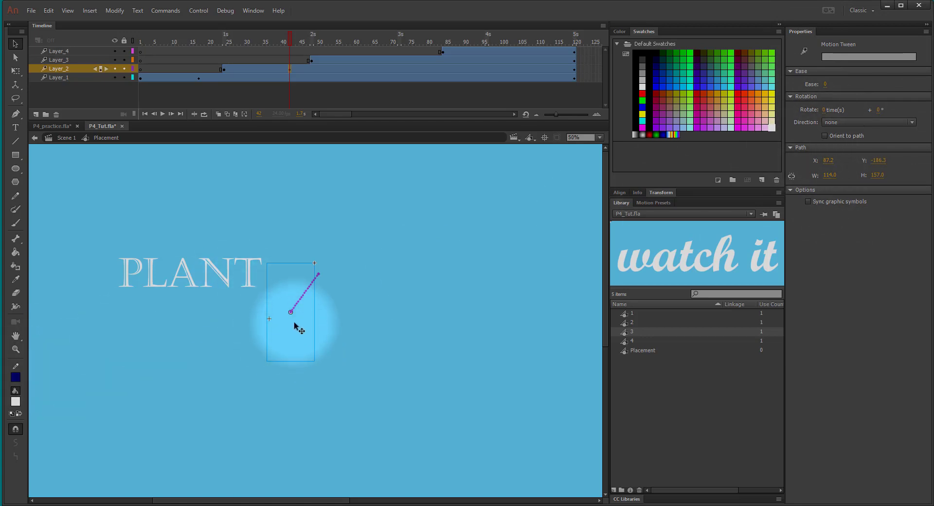
pyautogui.click(294, 323)
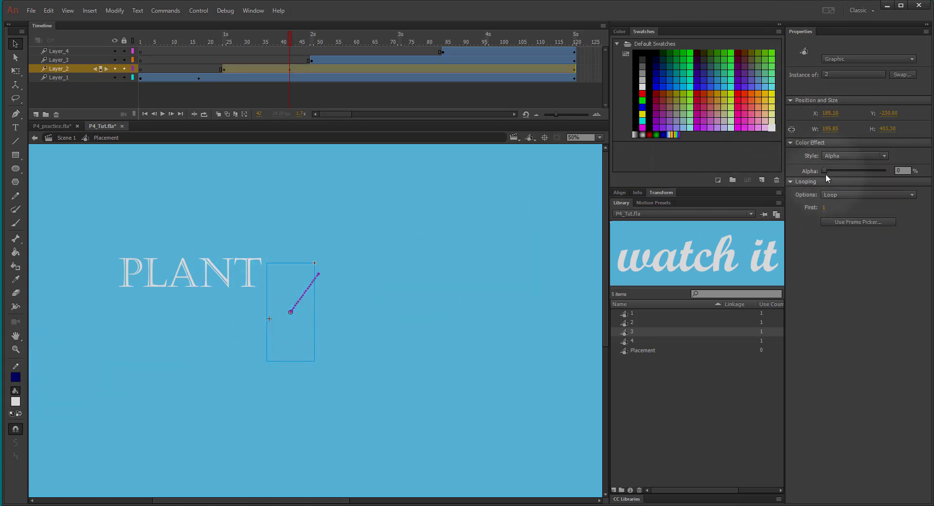
pyautogui.click(899, 170)
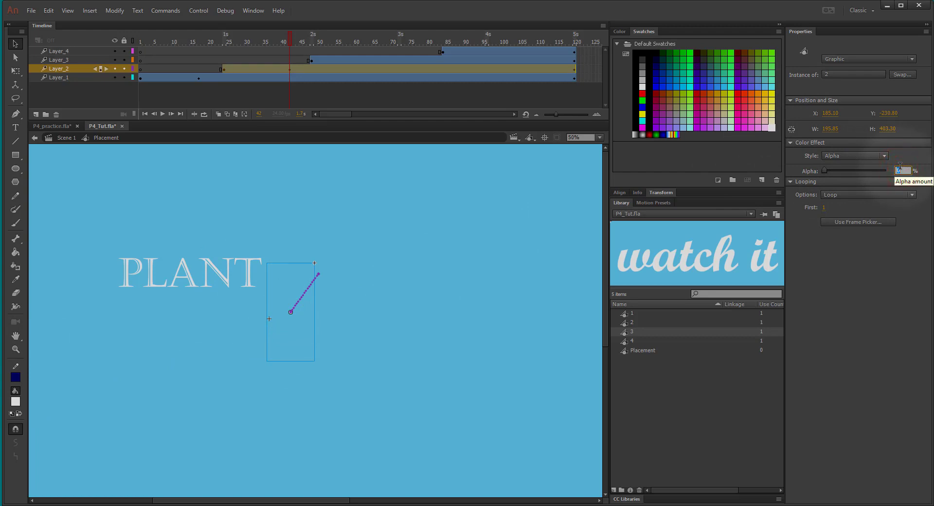
pyautogui.write('100')
pyautogui.press('Return')
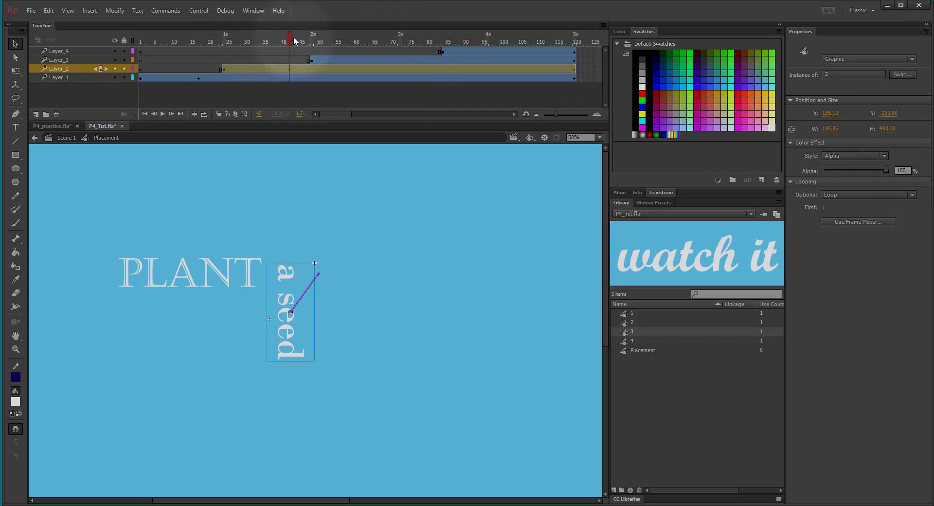
# - Remove the motion tween from the "watch it" span that starts at frame 48 on Layer_3
pyautogui.moveTo(292, 41); pyautogui.dragTo(317, 63)
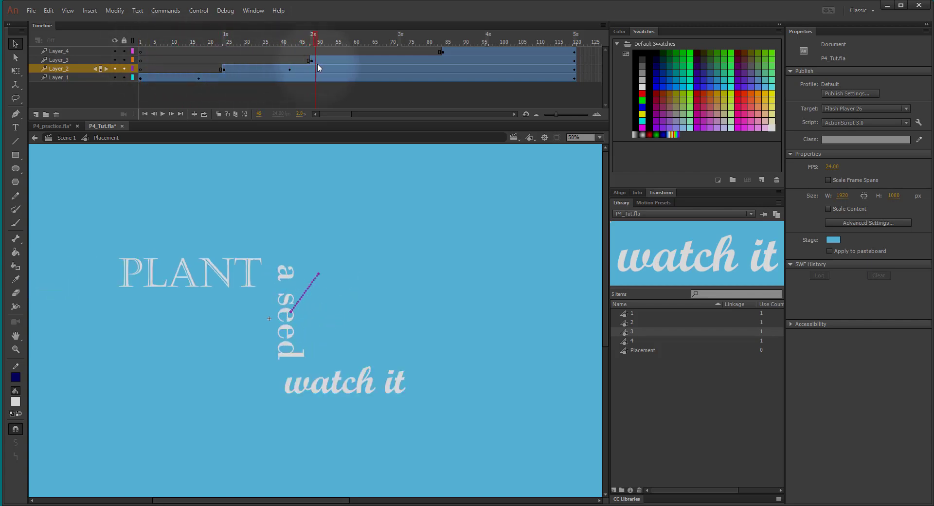
pyautogui.click(317, 65)
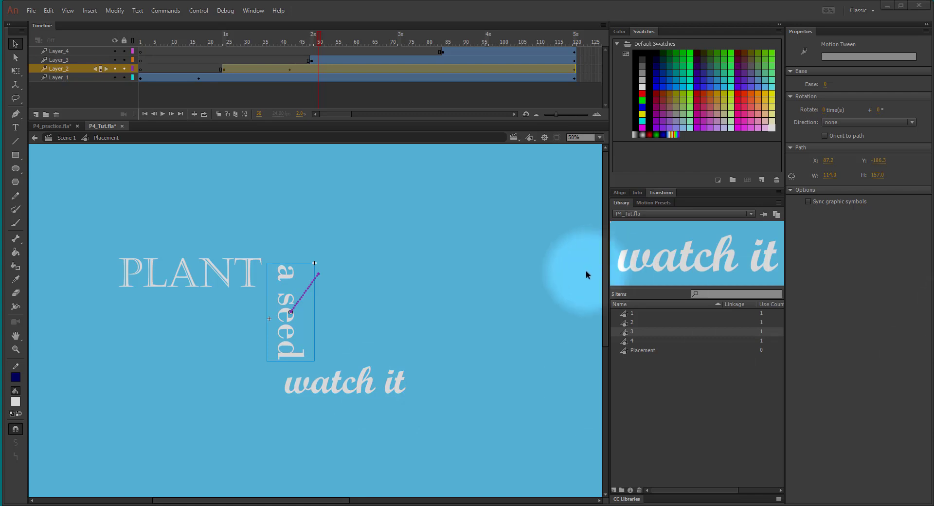
pyautogui.click(462, 287)
pyautogui.hotkey('ctrl', '1')
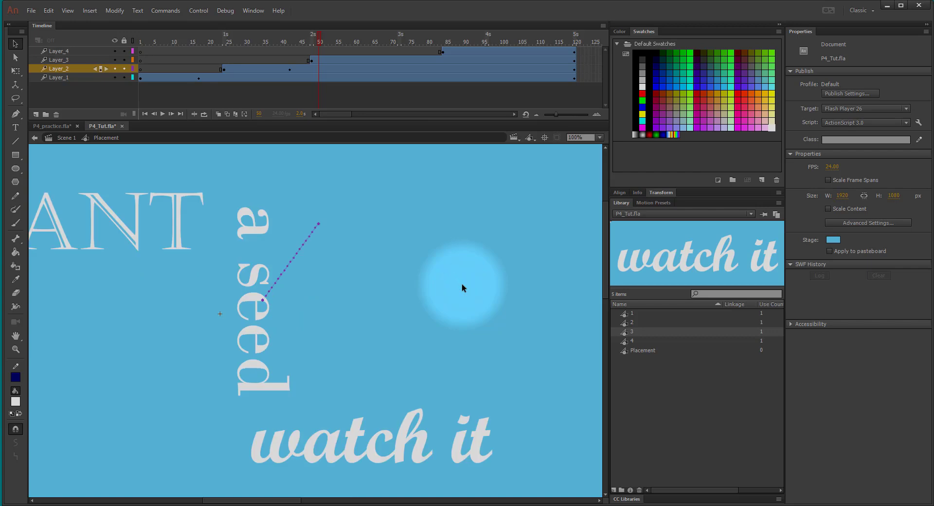
pyautogui.moveTo(383, 379); pyautogui.dragTo(322, 229)
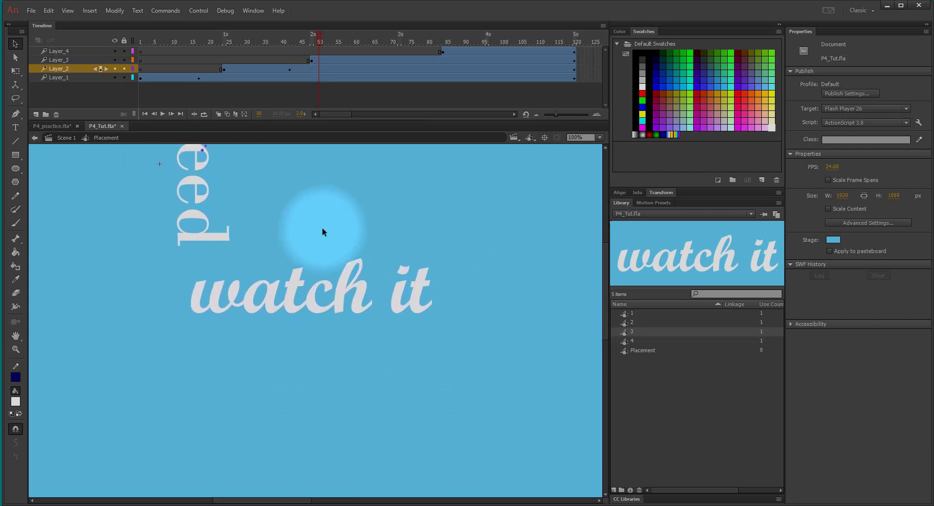
pyautogui.hotkey('ctrl', '=')
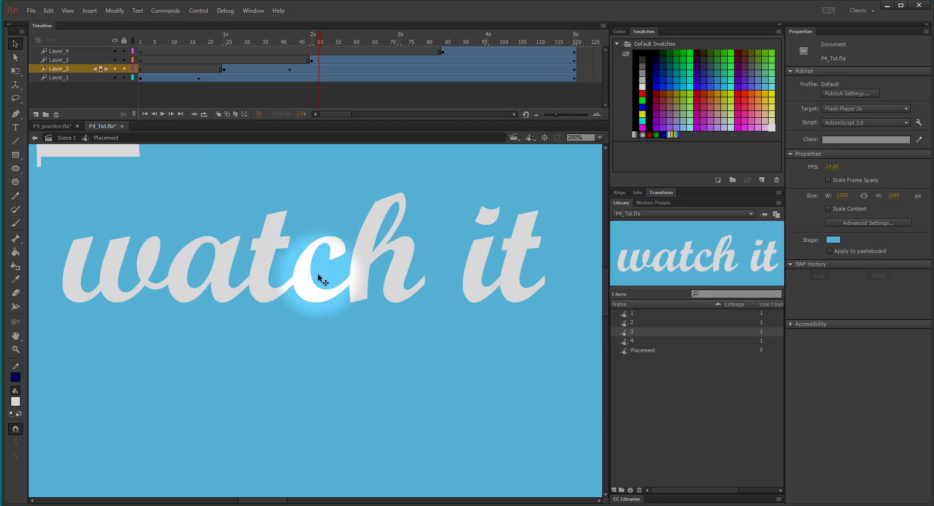
pyautogui.click(302, 286)
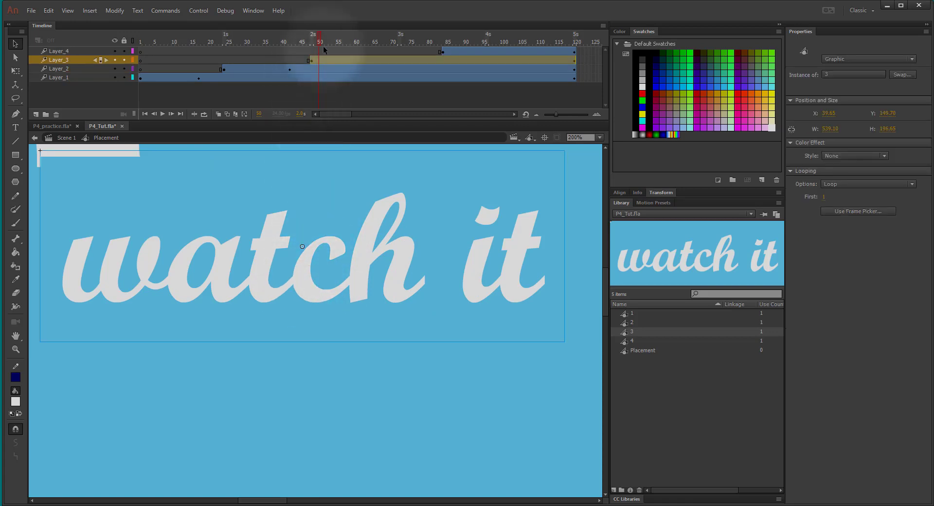
pyautogui.click(313, 37)
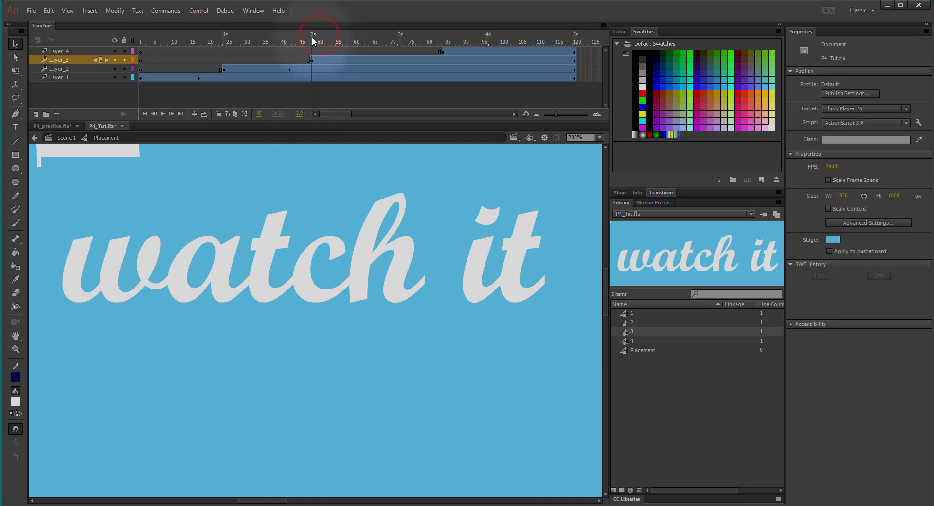
pyautogui.click(337, 275)
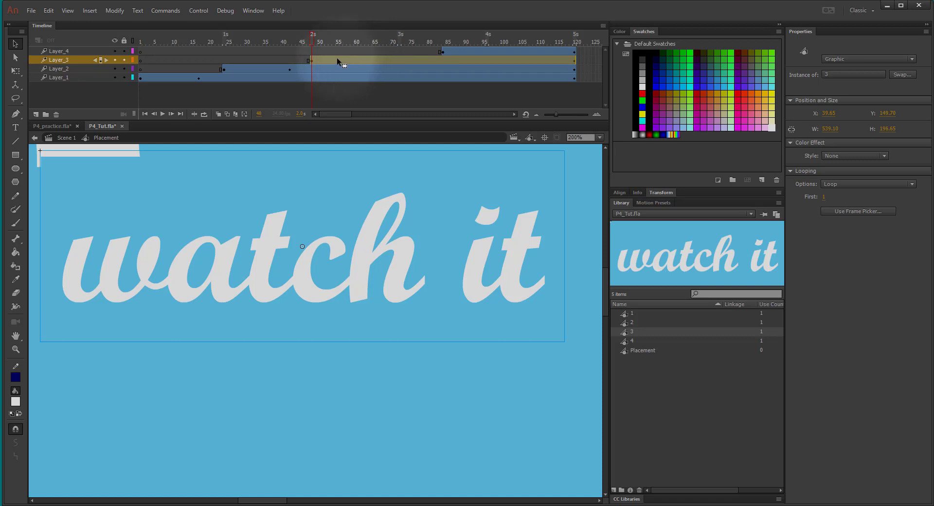
pyautogui.click(356, 291)
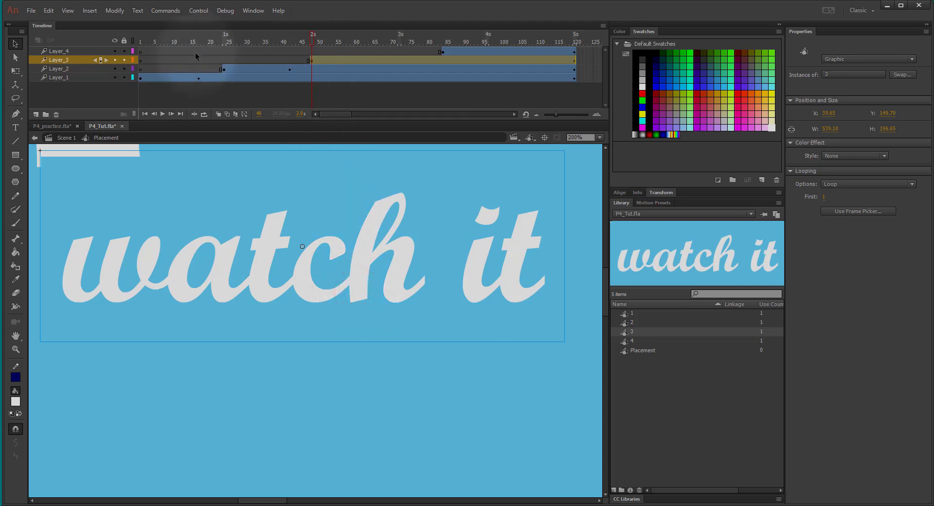
pyautogui.rightClick(331, 59)
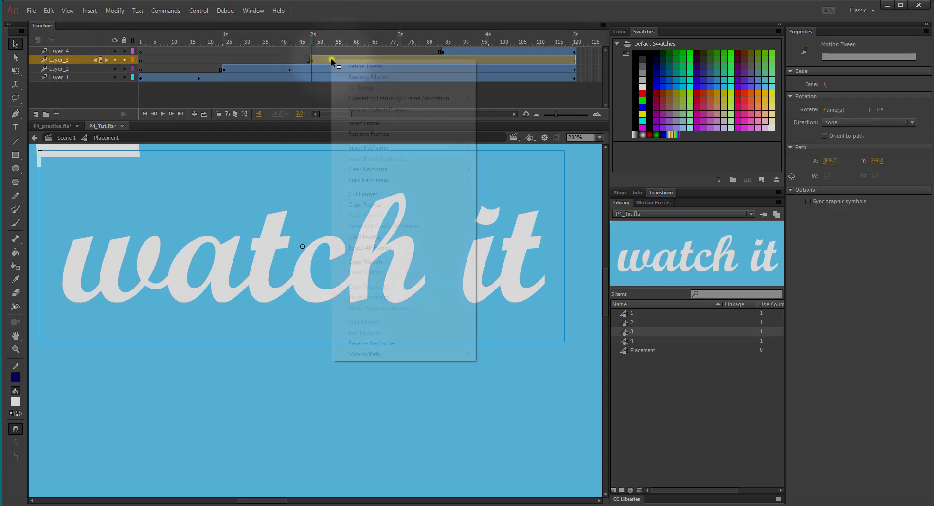
pyautogui.click(396, 77)
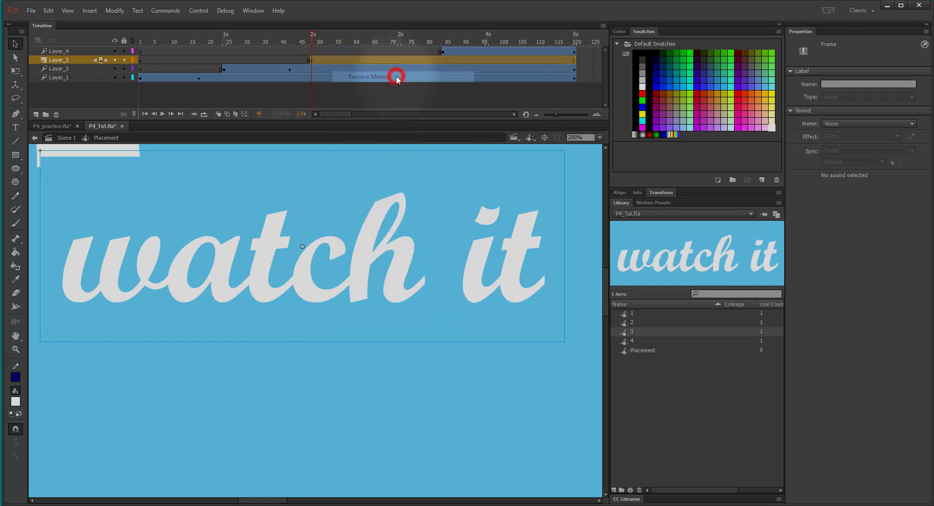
# - At frame 48 on Layer_3, break "watch it" apart twice, from symbol to text and from text to individual letters
pyautogui.click(284, 60)
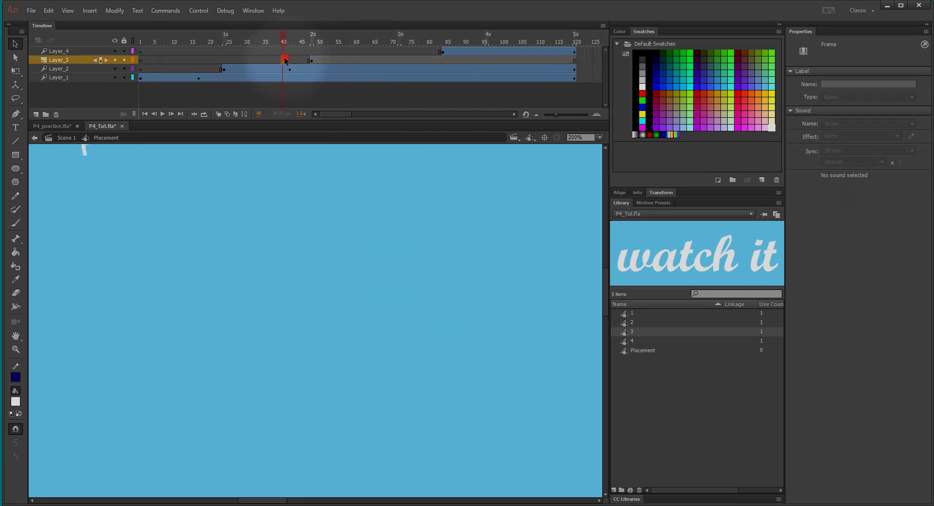
pyautogui.click(334, 59)
pyautogui.moveTo(333, 39); pyautogui.dragTo(320, 39)
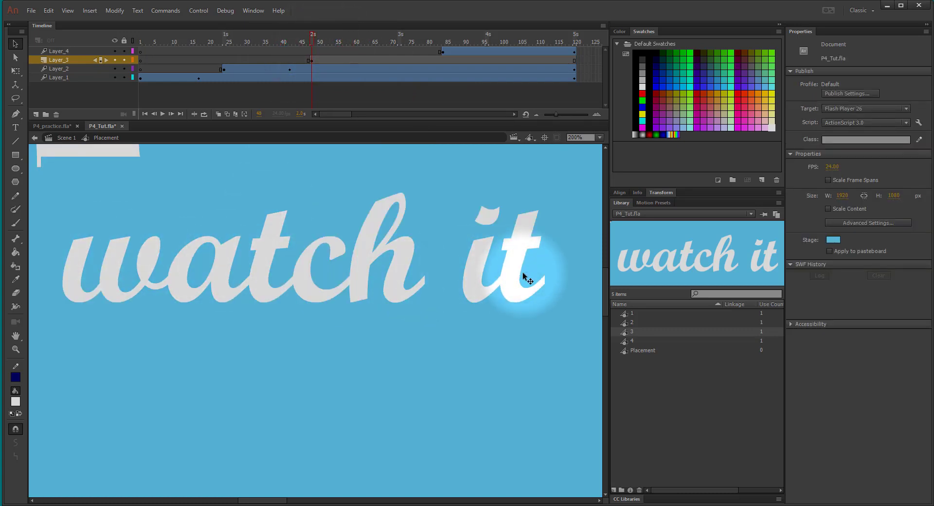
pyautogui.click(347, 278)
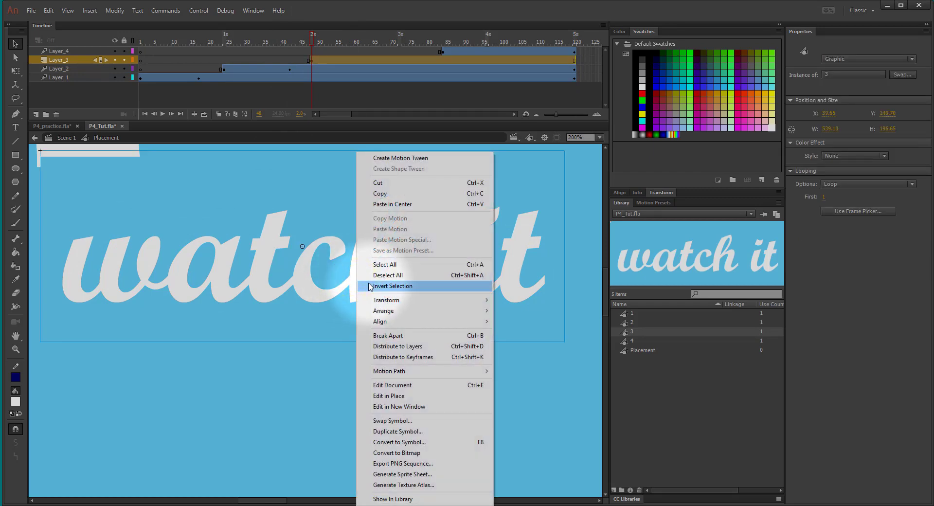
pyautogui.click(413, 339)
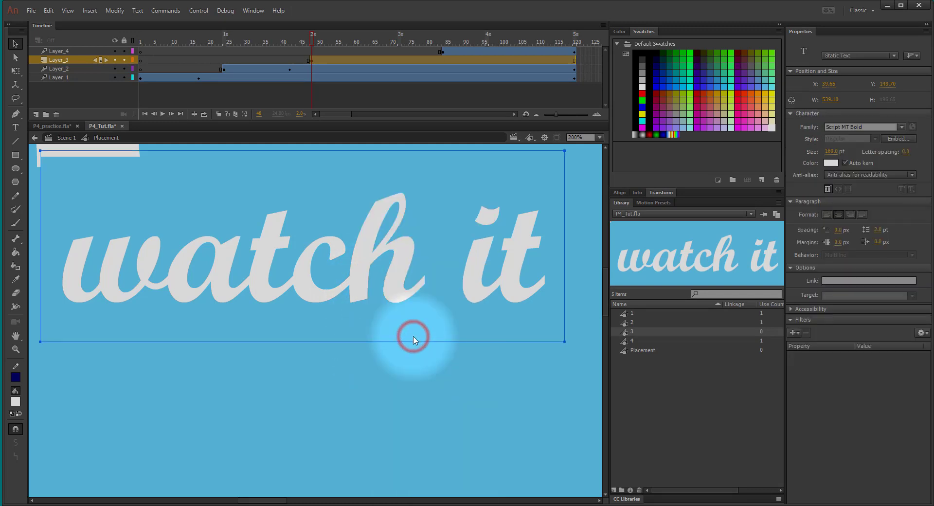
pyautogui.rightClick(394, 283)
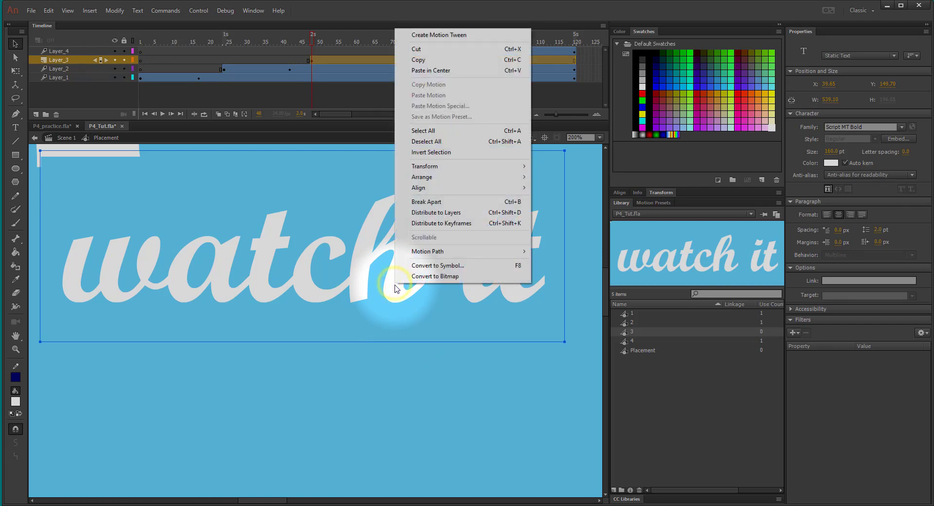
pyautogui.click(420, 202)
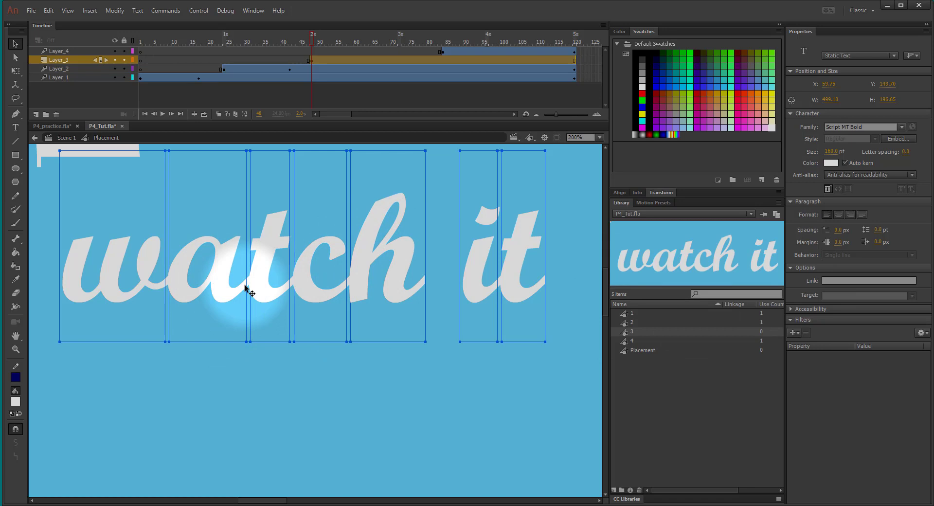
# - Distribute the separate letters of "watch it" to their own layers and enlarge the timeline to show all of them
pyautogui.rightClick(371, 262)
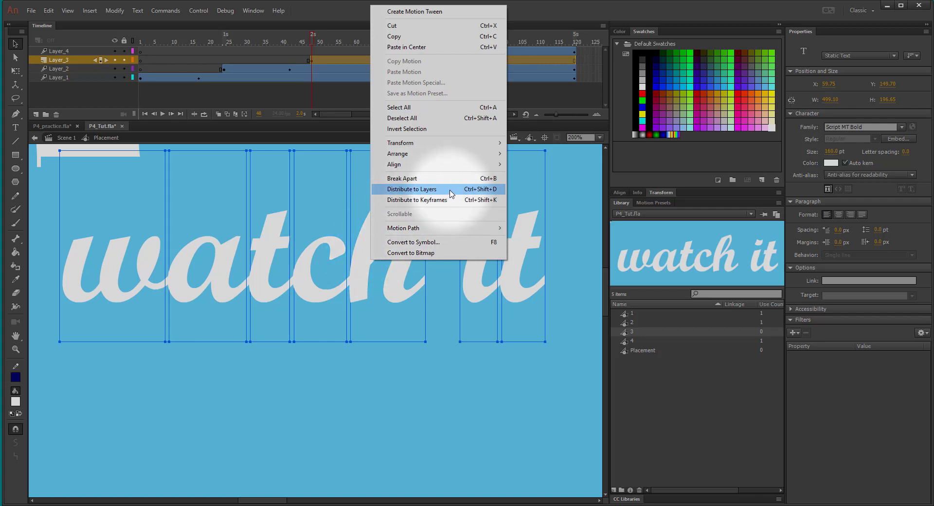
pyautogui.click(450, 190)
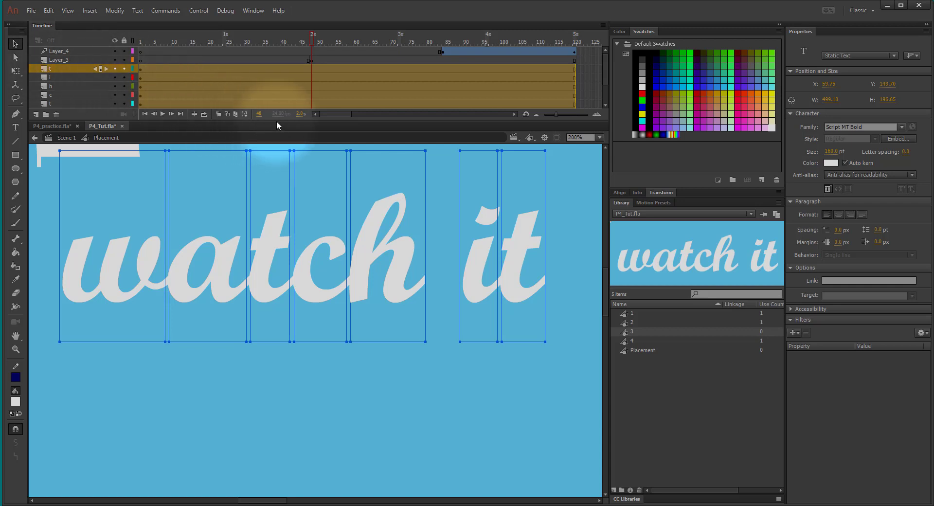
pyautogui.moveTo(278, 119); pyautogui.dragTo(287, 156)
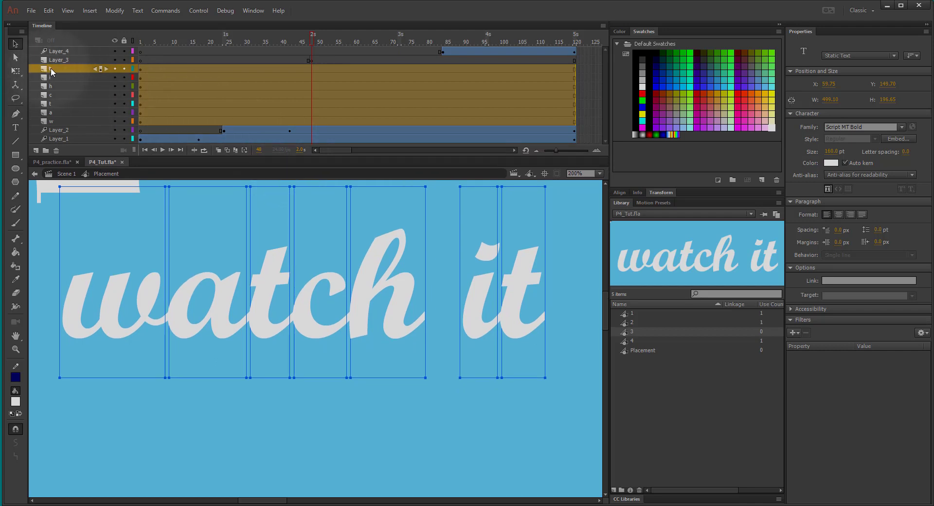
# - Move the starting keyframe of the "w" layer from frame 1 to frame 48
pyautogui.click(59, 119)
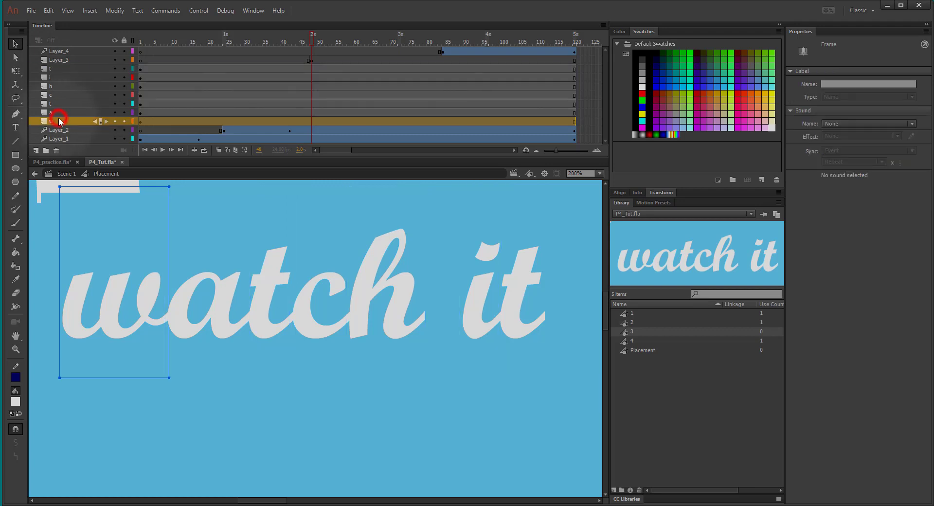
pyautogui.click(139, 120)
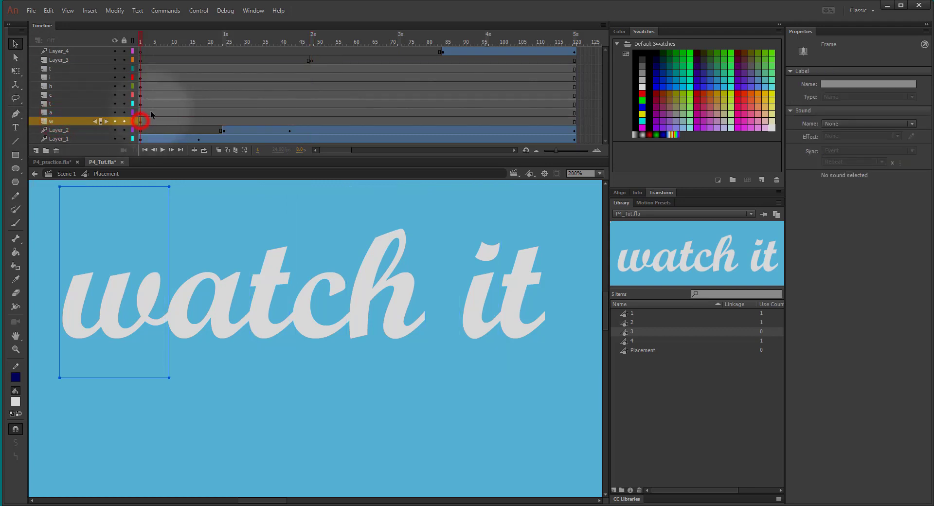
pyautogui.click(140, 39)
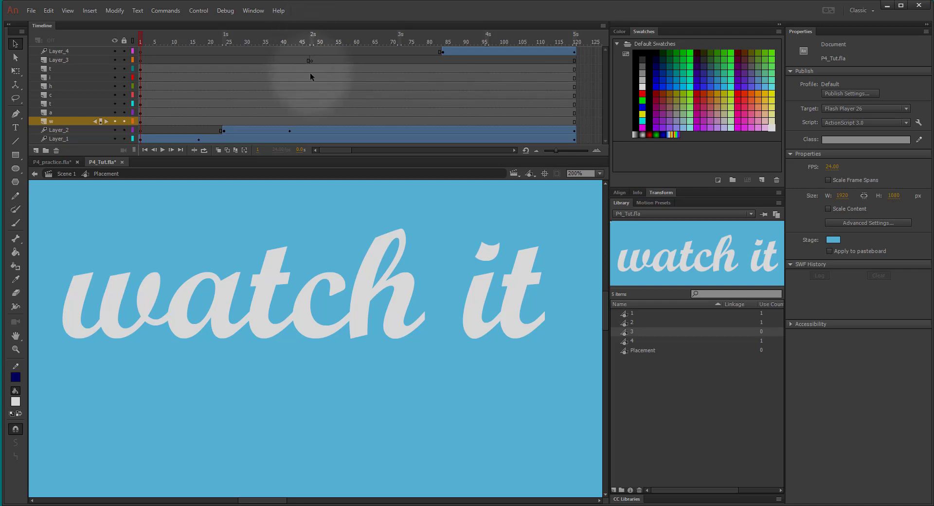
pyautogui.click(142, 122)
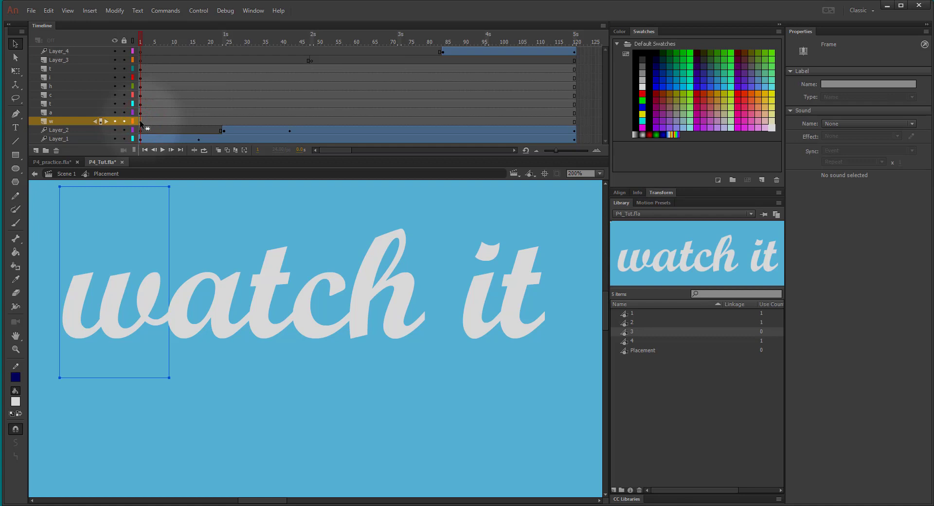
pyautogui.click(139, 120)
pyautogui.moveTo(140, 122); pyautogui.dragTo(311, 122)
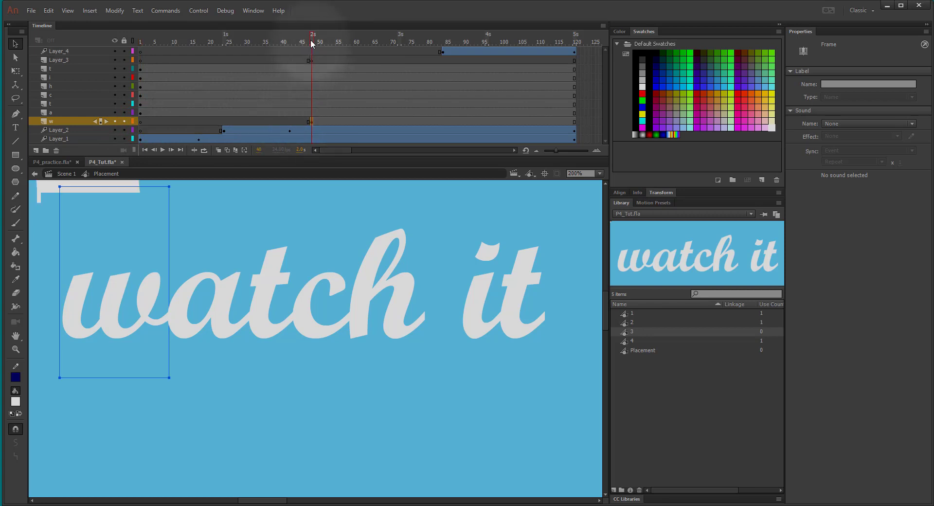
# - Move the starting keyframes of "a", the first "t" and "c" to frames 49, 50 and 51 respectively
pyautogui.click(140, 113)
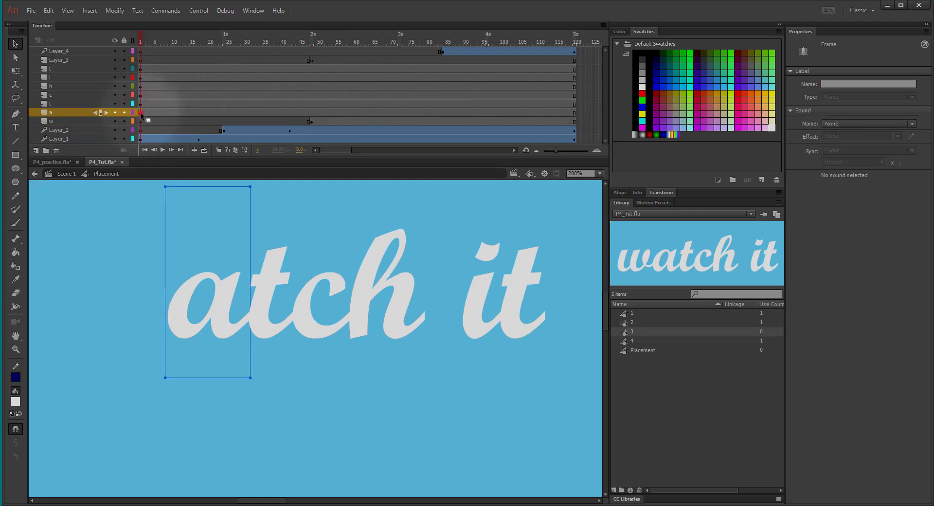
pyautogui.moveTo(140, 112); pyautogui.dragTo(316, 117)
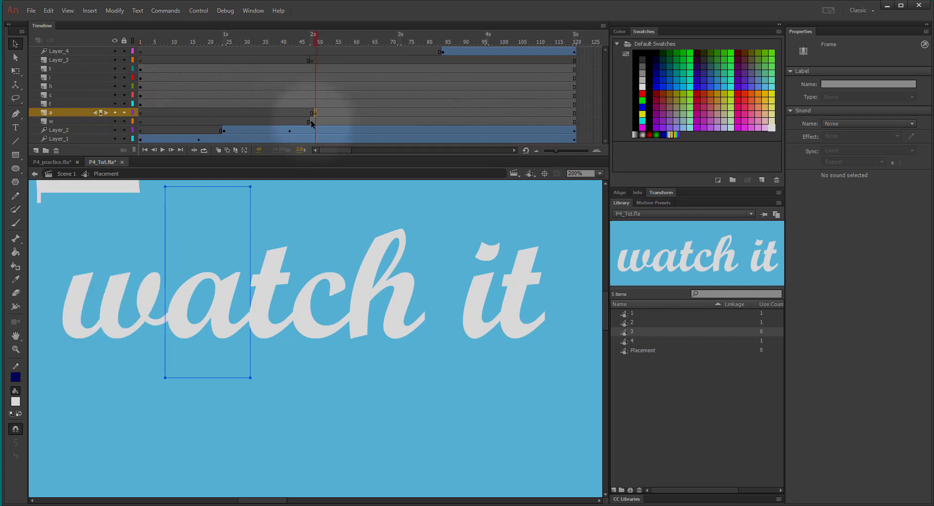
pyautogui.click(140, 103)
pyautogui.moveTo(139, 102); pyautogui.dragTo(318, 102)
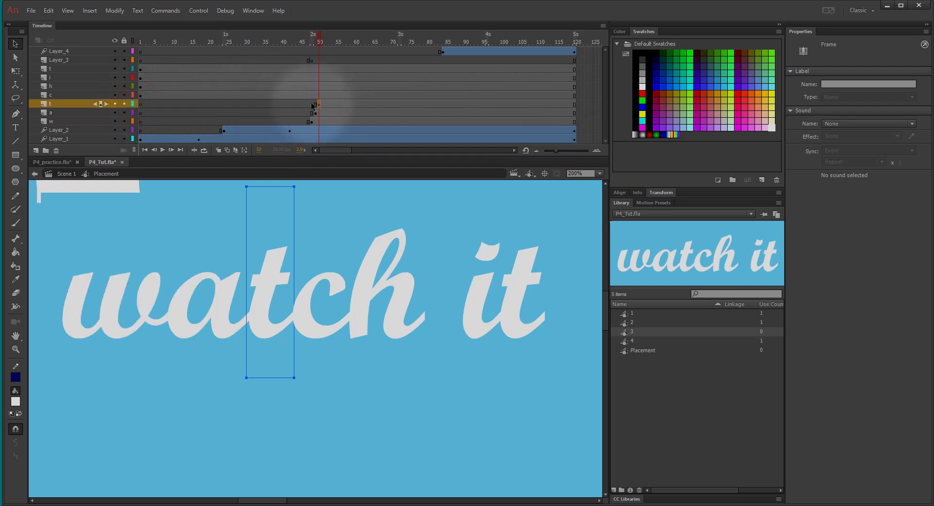
pyautogui.click(140, 95)
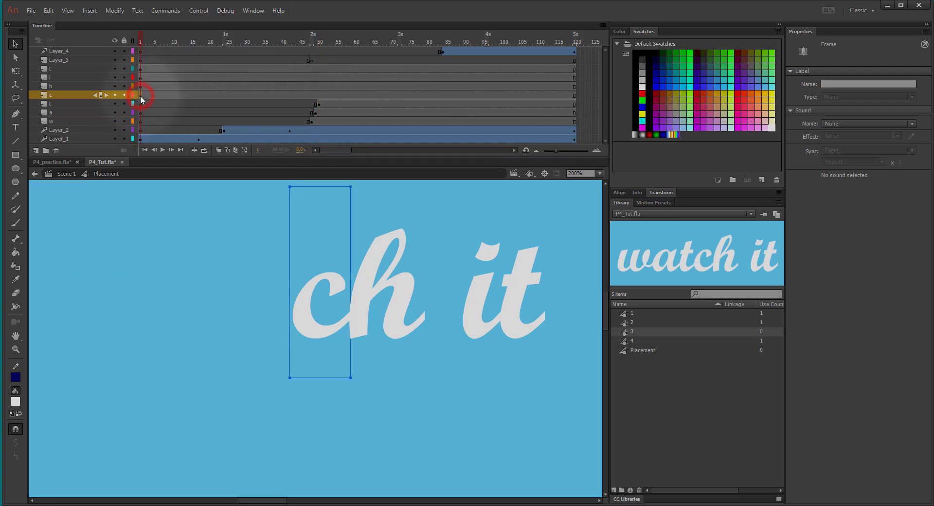
pyautogui.moveTo(141, 96); pyautogui.dragTo(324, 93)
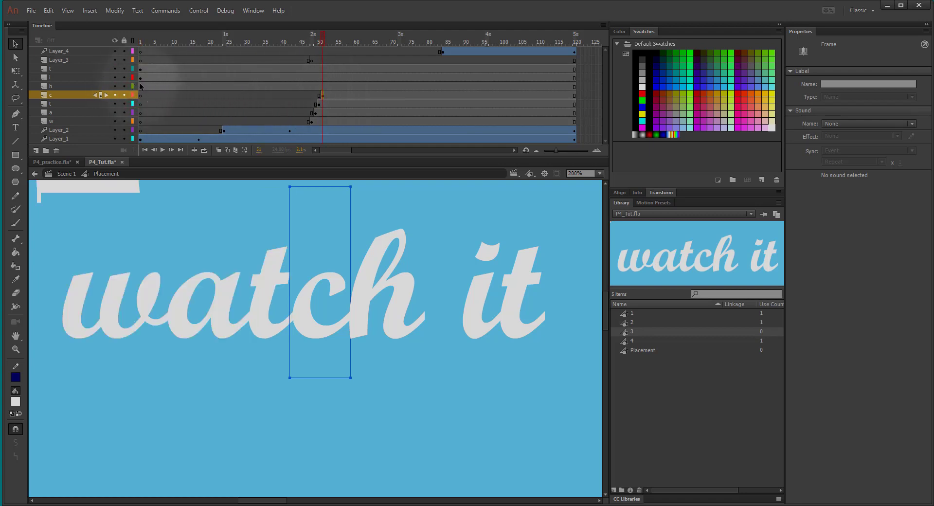
# - Move the starting keyframes of "h", "i" and the last "t" to frames 52, 53 and 54, and play the staggered letter reveal
pyautogui.click(140, 86)
pyautogui.moveTo(141, 86); pyautogui.dragTo(326, 89)
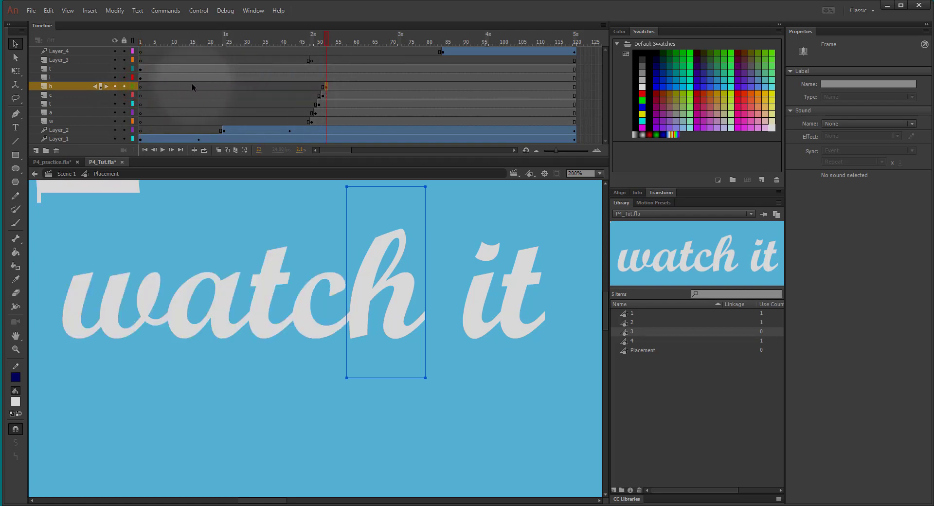
pyautogui.click(140, 78)
pyautogui.moveTo(141, 77); pyautogui.dragTo(331, 79)
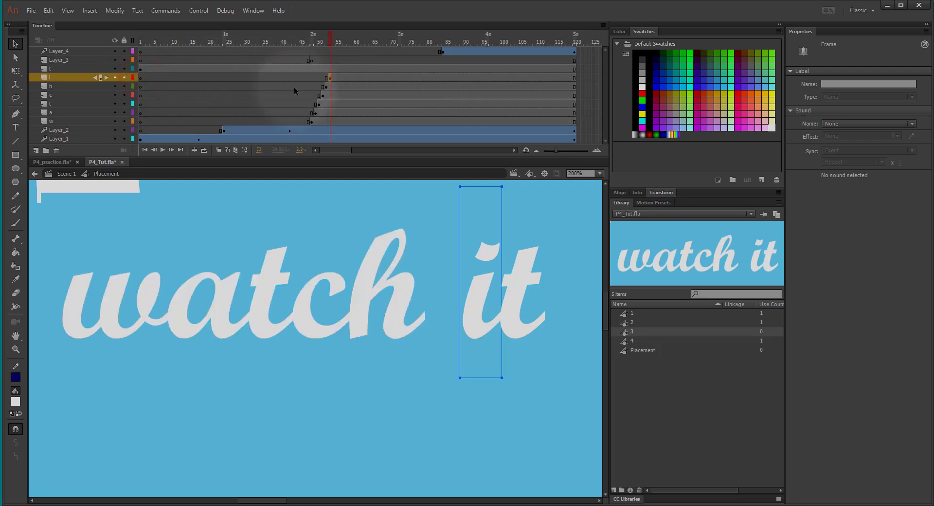
pyautogui.click(141, 69)
pyautogui.moveTo(141, 69); pyautogui.dragTo(332, 71)
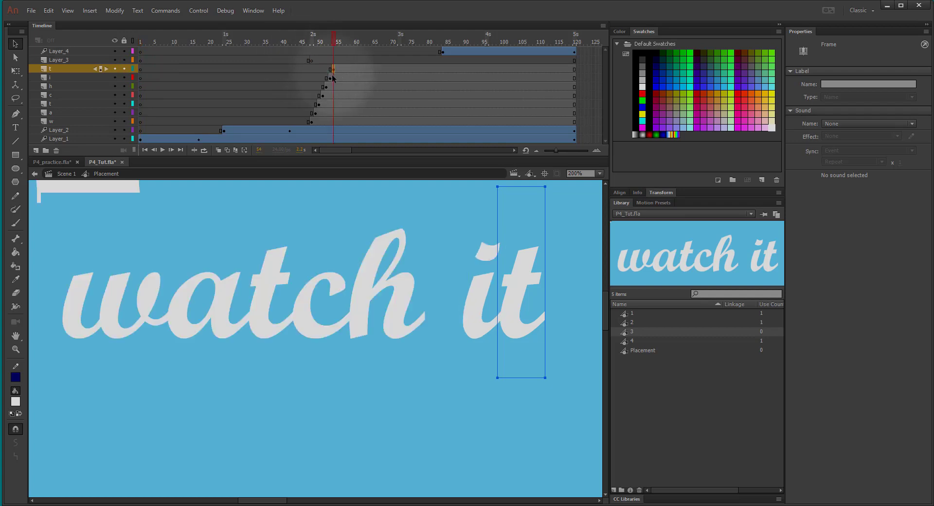
pyautogui.moveTo(331, 40); pyautogui.dragTo(305, 39)
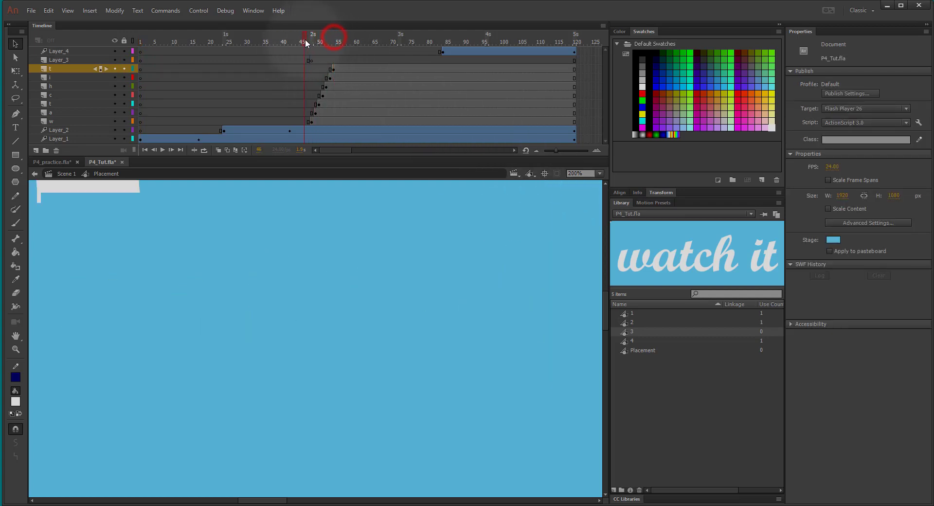
pyautogui.click(162, 149)
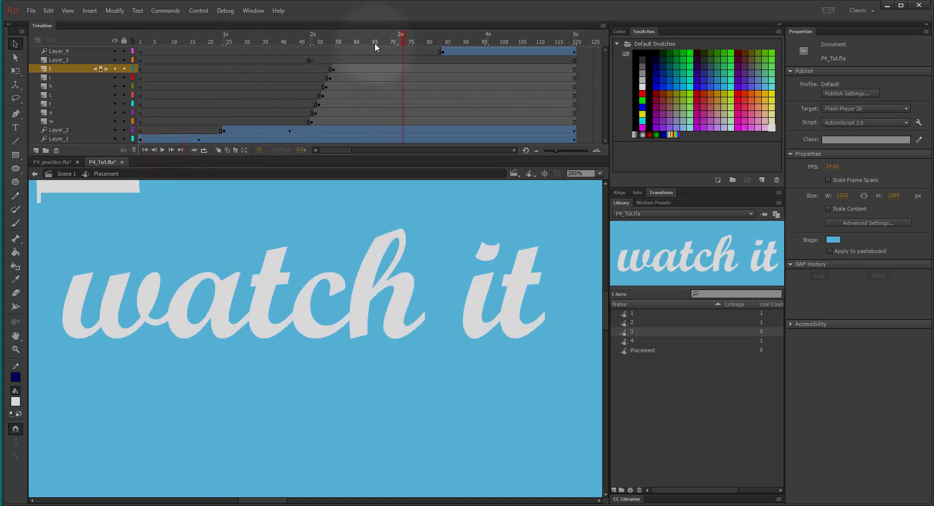
pyautogui.moveTo(404, 39); pyautogui.dragTo(316, 43)
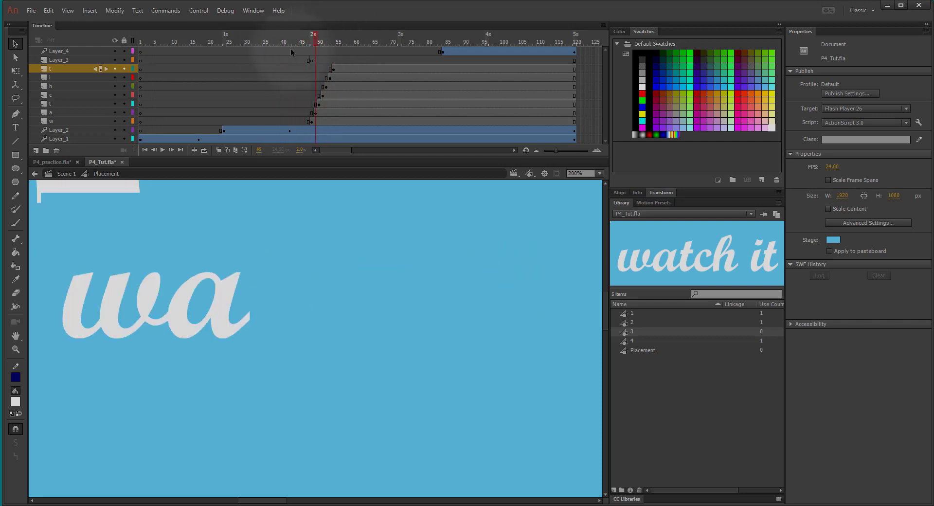
# - Create a layer folder above the seven letter layers of "watch it" and move all of them into it
pyautogui.click(45, 151)
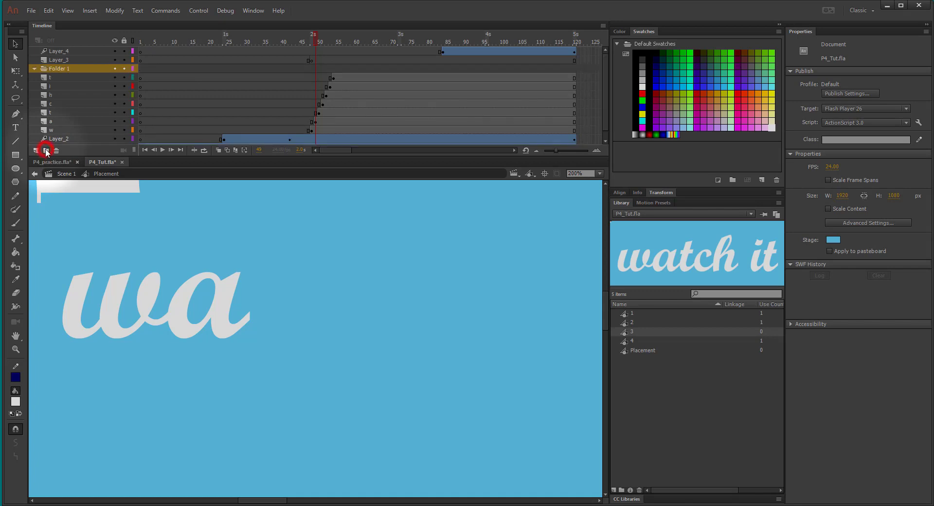
pyautogui.click(60, 77)
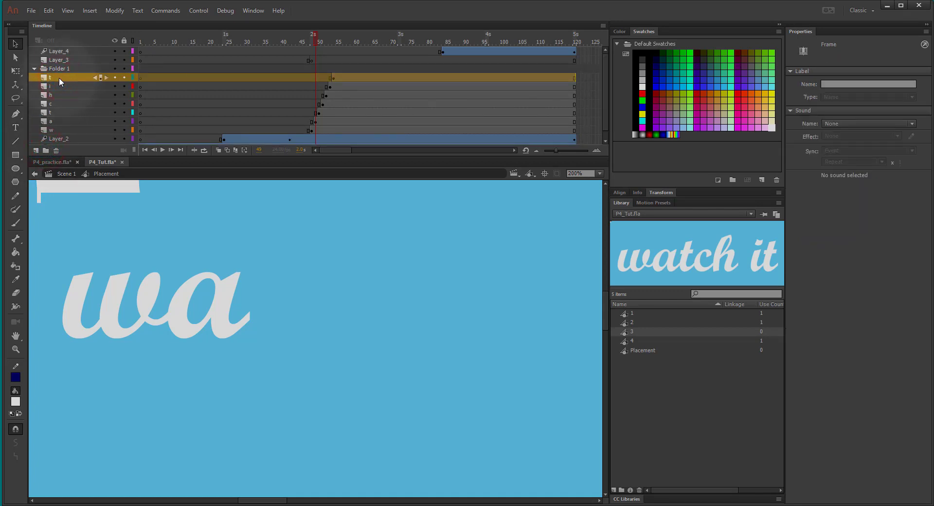
pyautogui.keyDown('shift'); pyautogui.click(62, 128); pyautogui.keyUp('shift')
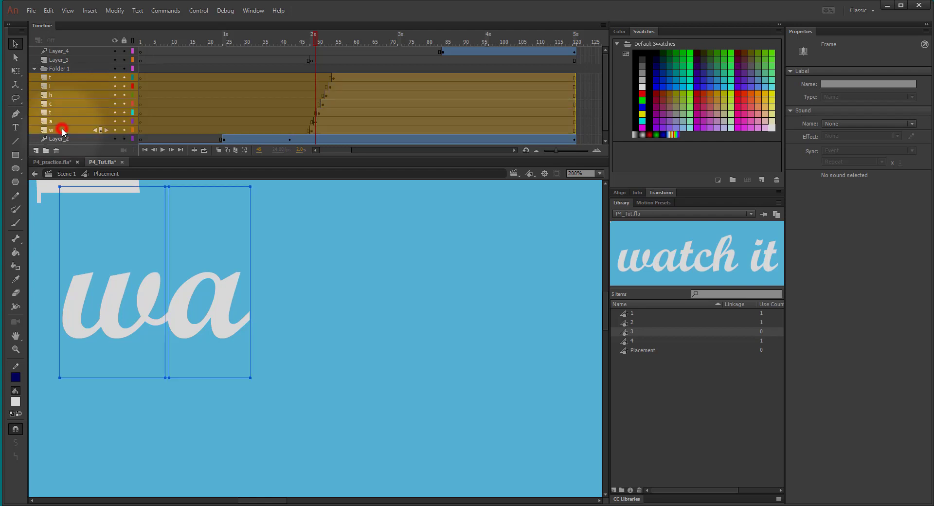
pyautogui.moveTo(58, 76)
pyautogui.mouseDown()
pyautogui.moveTo(68, 75)
pyautogui.moveTo(60, 70)
pyautogui.mouseUp()
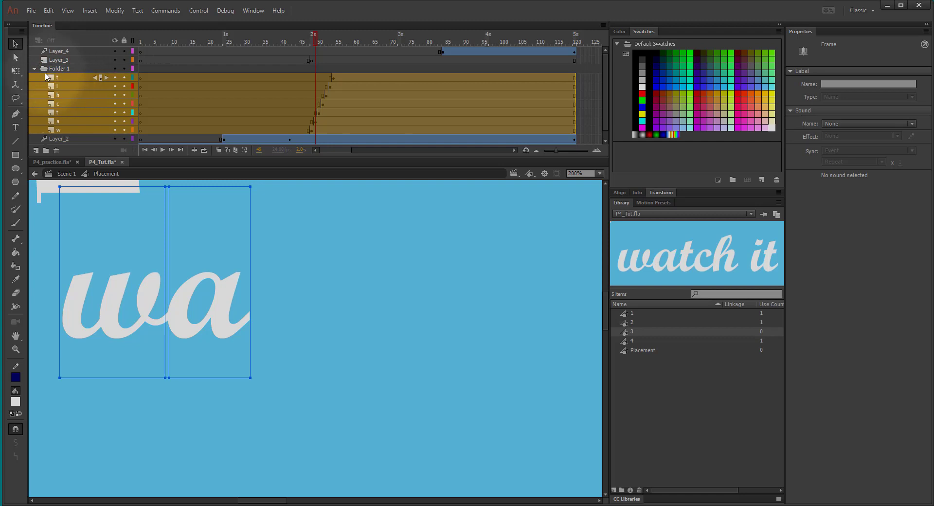
# - Collapse the folder holding the letter layers and rename it WatchIt
pyautogui.click(34, 69)
pyautogui.doubleClick(58, 69)
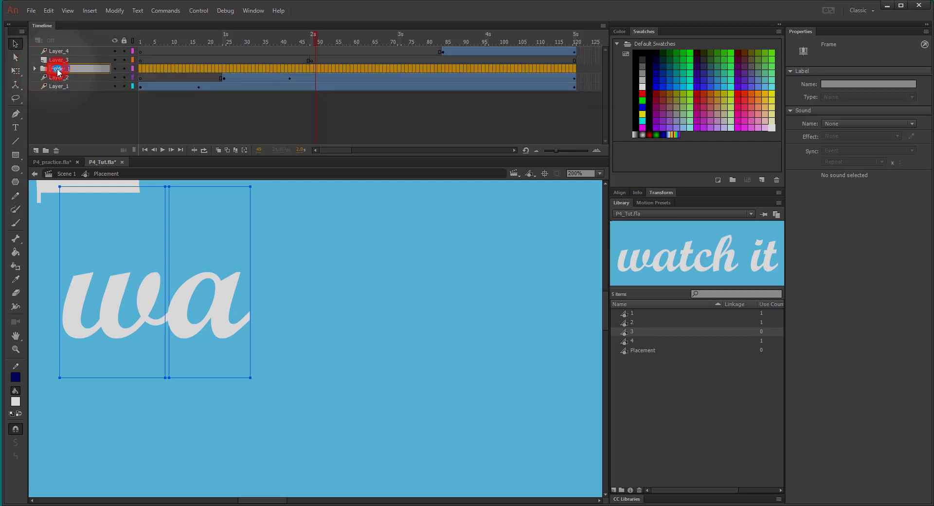
pyautogui.write('WatchIt')
pyautogui.press('Return')
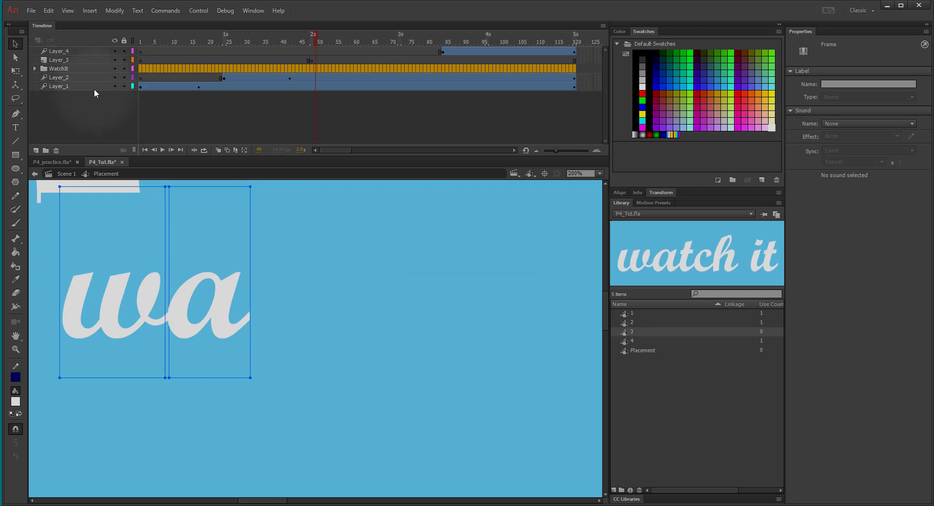
pyautogui.click(56, 61)
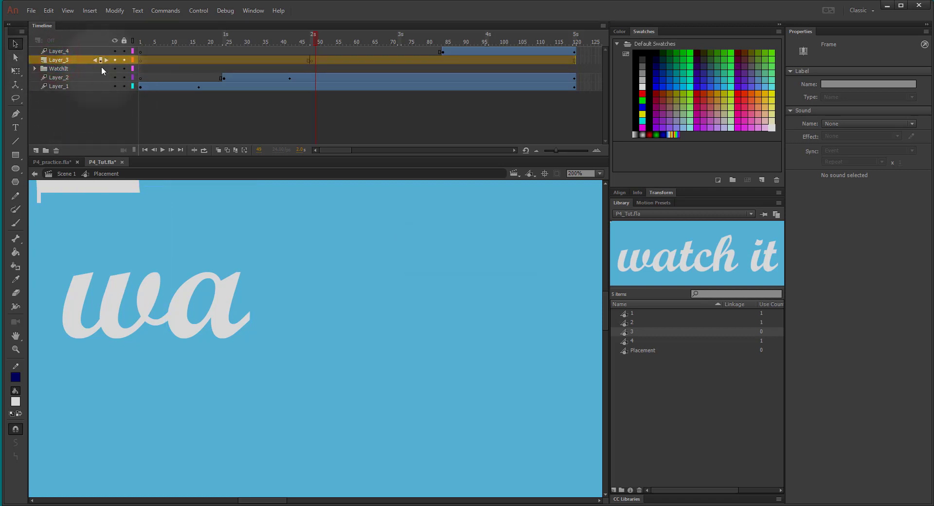
pyautogui.click(114, 60)
pyautogui.click(116, 59)
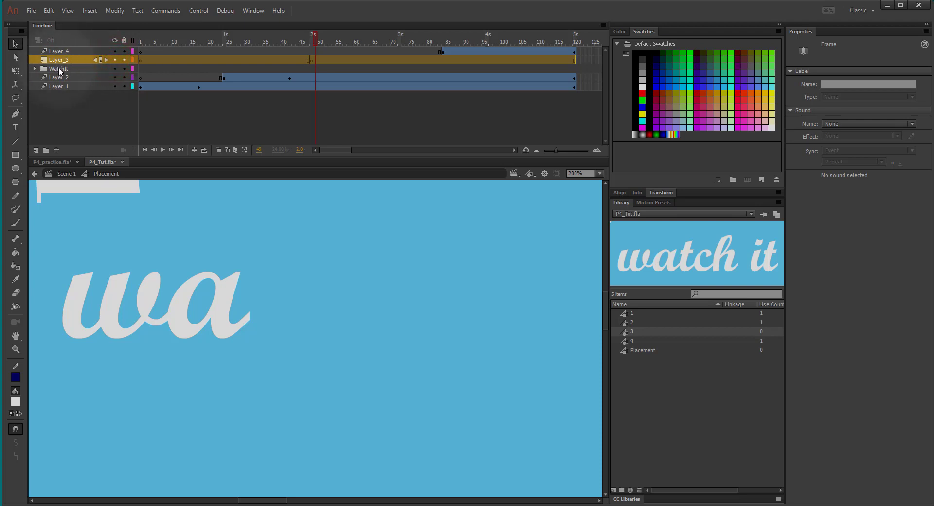
pyautogui.moveTo(316, 42); pyautogui.dragTo(210, 40)
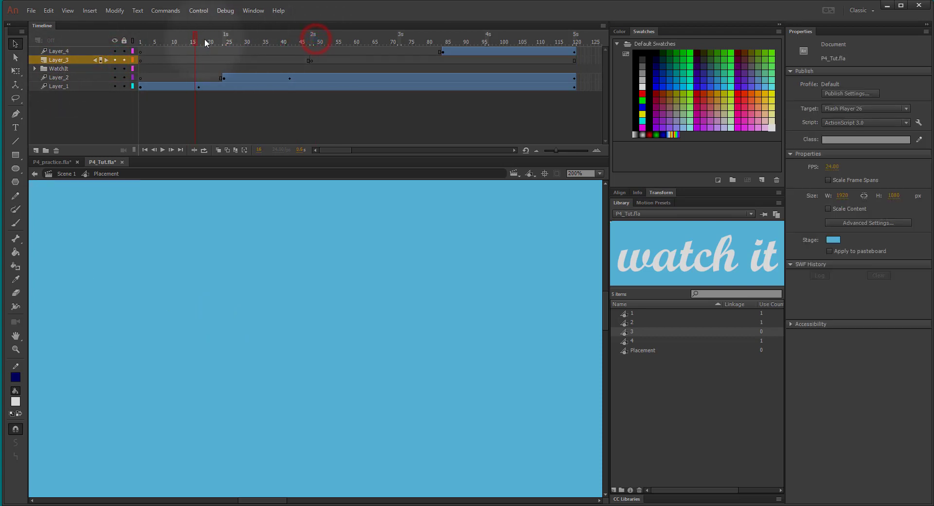
pyautogui.click(35, 69)
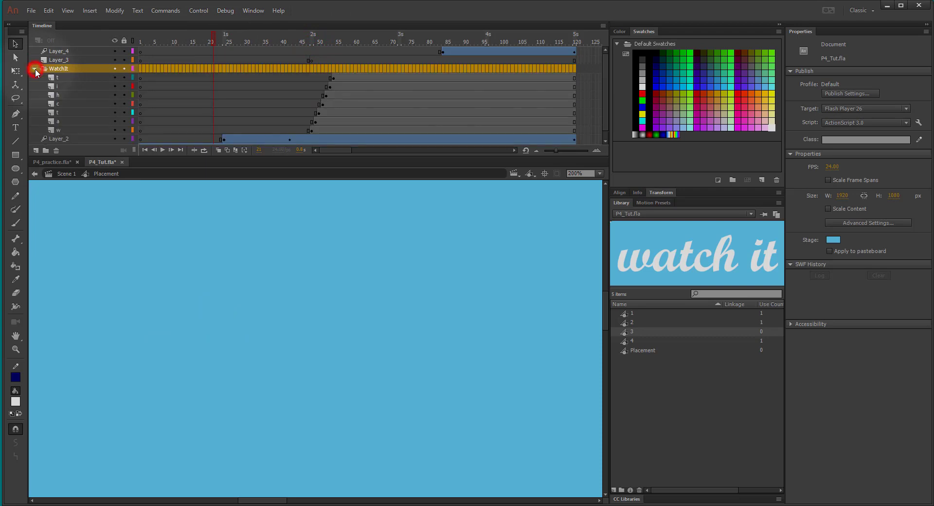
pyautogui.click(34, 68)
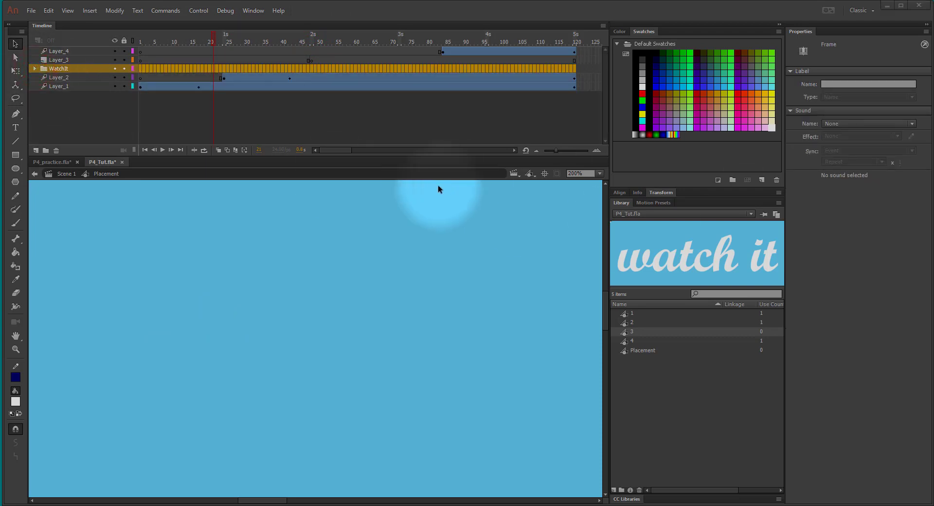
# - Insert a keyframe at frame 91 in the motion tween of "GROW" on Layer_4
pyautogui.click(600, 173)
pyautogui.click(600, 184)
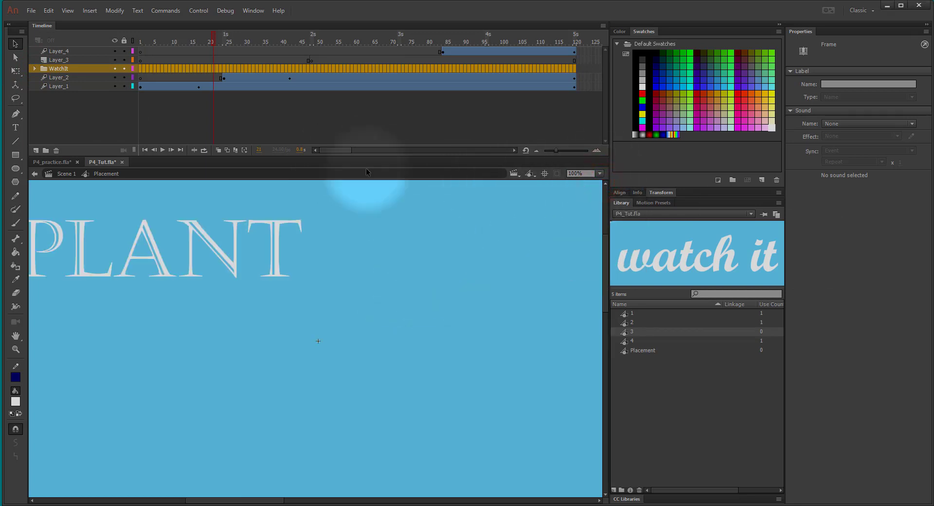
pyautogui.moveTo(214, 45); pyautogui.dragTo(451, 52)
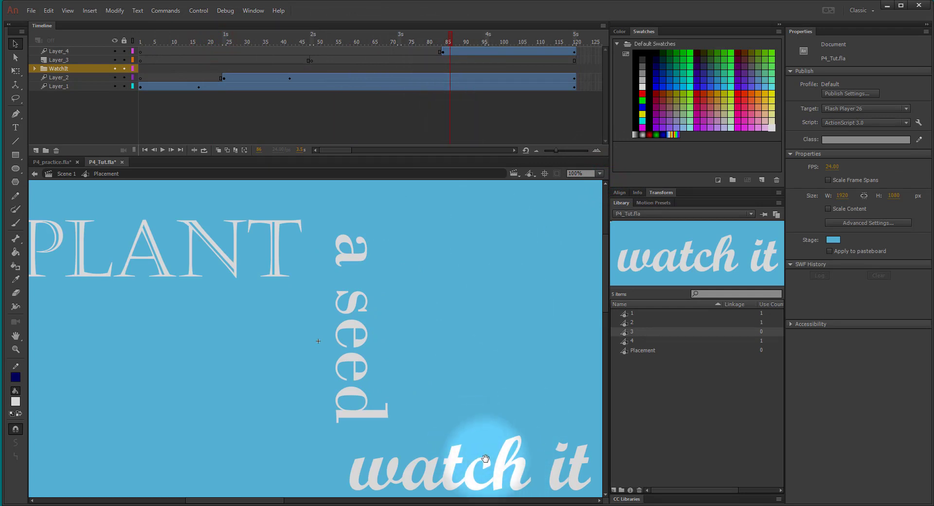
pyautogui.moveTo(482, 452); pyautogui.dragTo(38, 222)
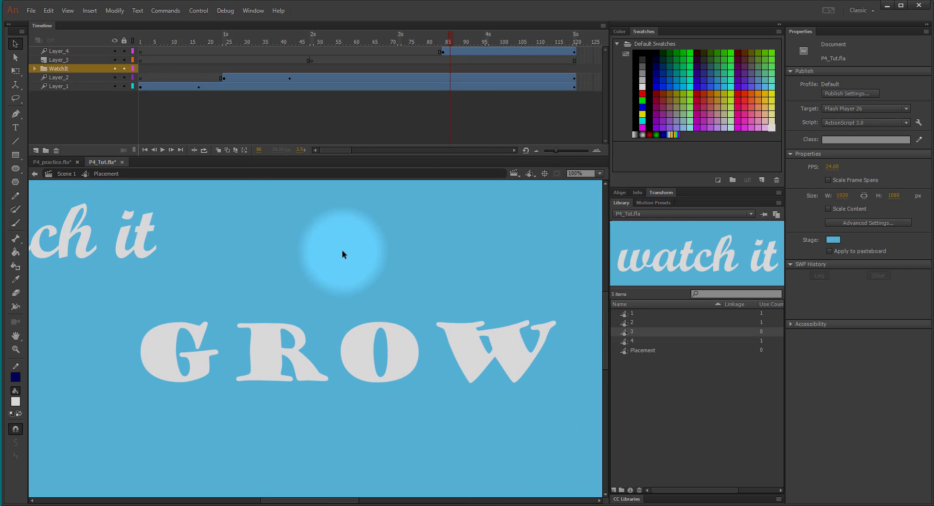
pyautogui.hotkey('ctrl', '-')
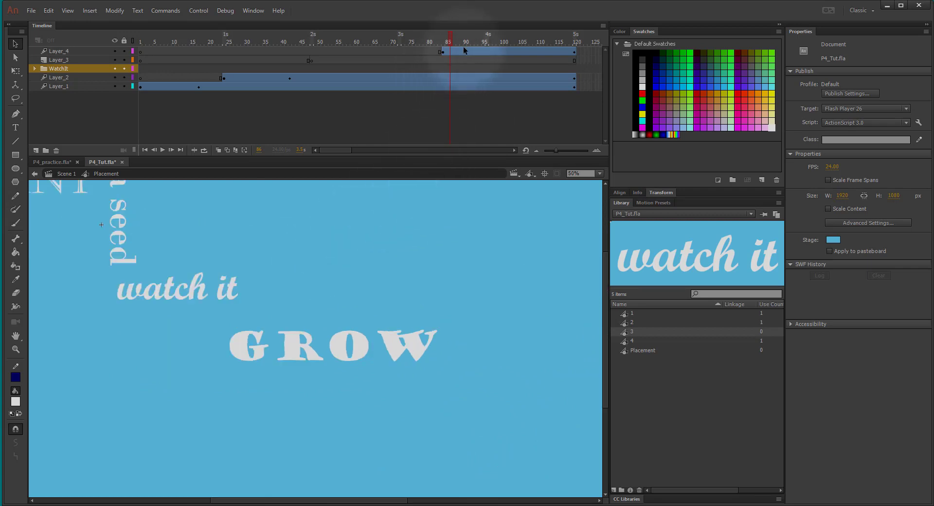
pyautogui.click(445, 37)
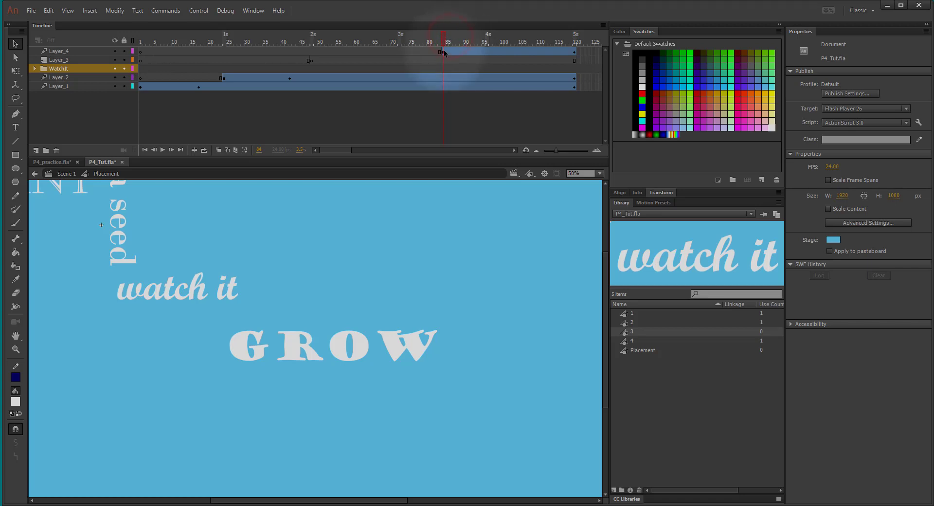
pyautogui.click(443, 51)
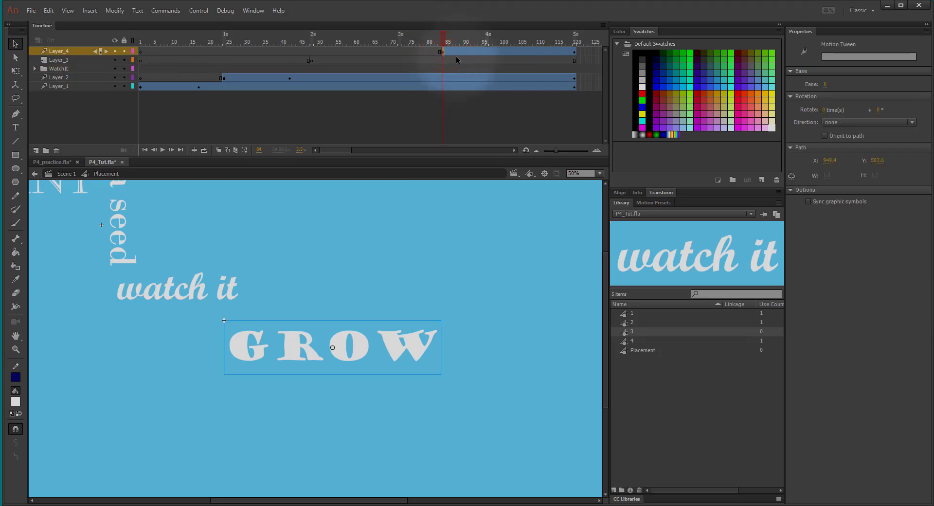
pyautogui.click(469, 50)
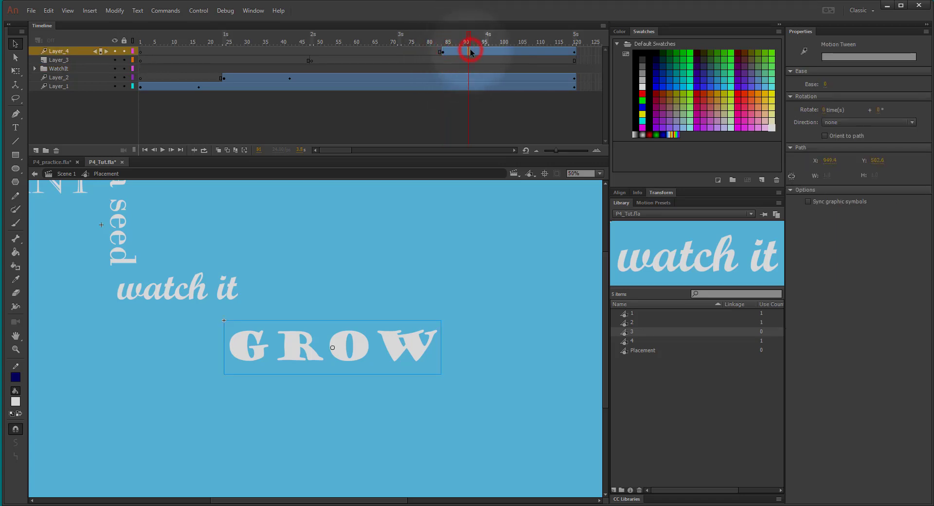
pyautogui.press('F6')
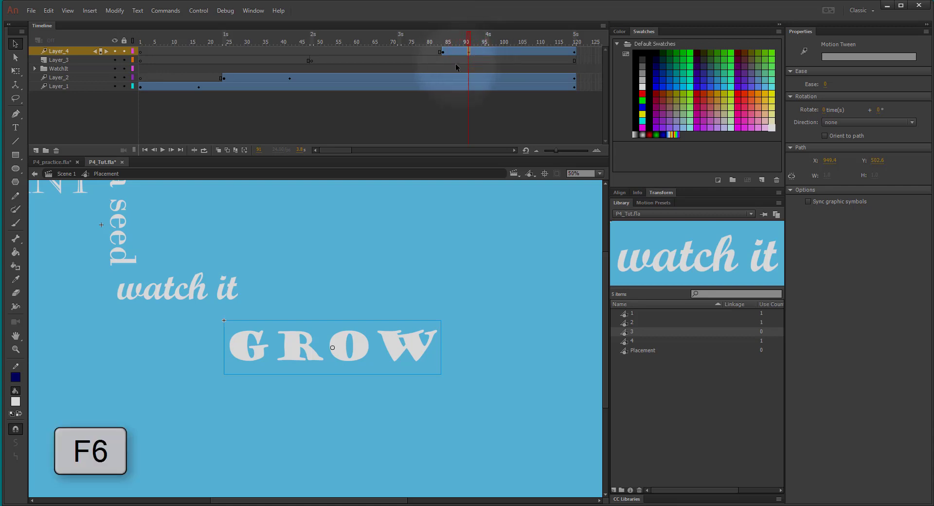
# - Scale "GROW" to about 1225 px wide at frame 91, shrink it at frame 94, and enlarge it to about 1105 px wide at frame 96
pyautogui.click(16, 71)
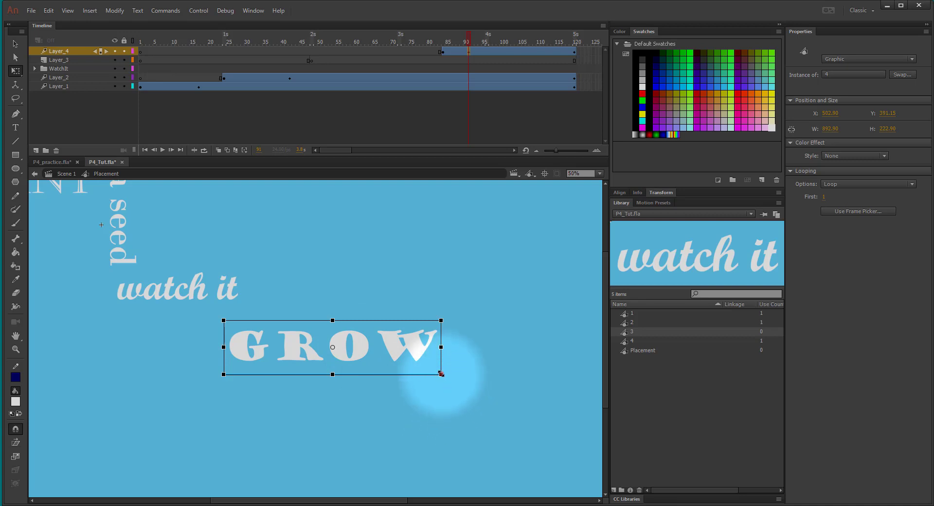
pyautogui.moveTo(441, 373); pyautogui.dragTo(482, 400)
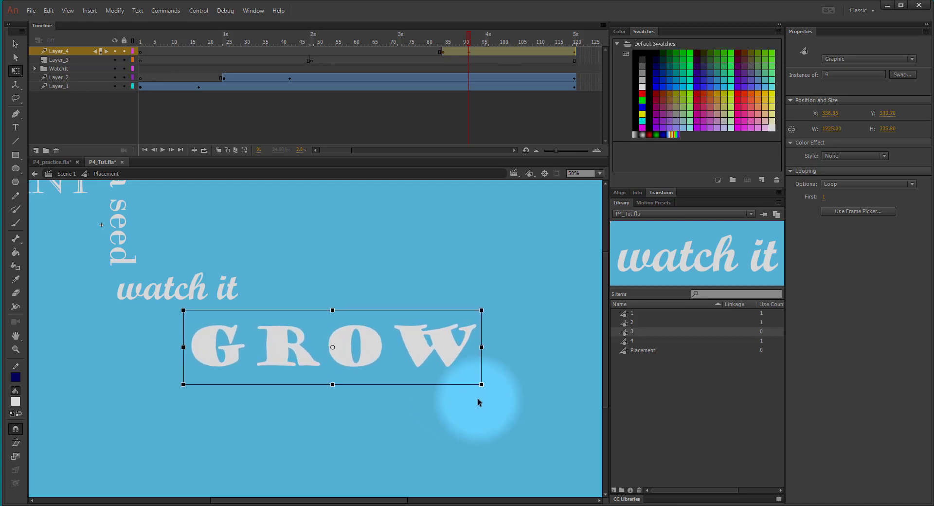
pyautogui.click(481, 54)
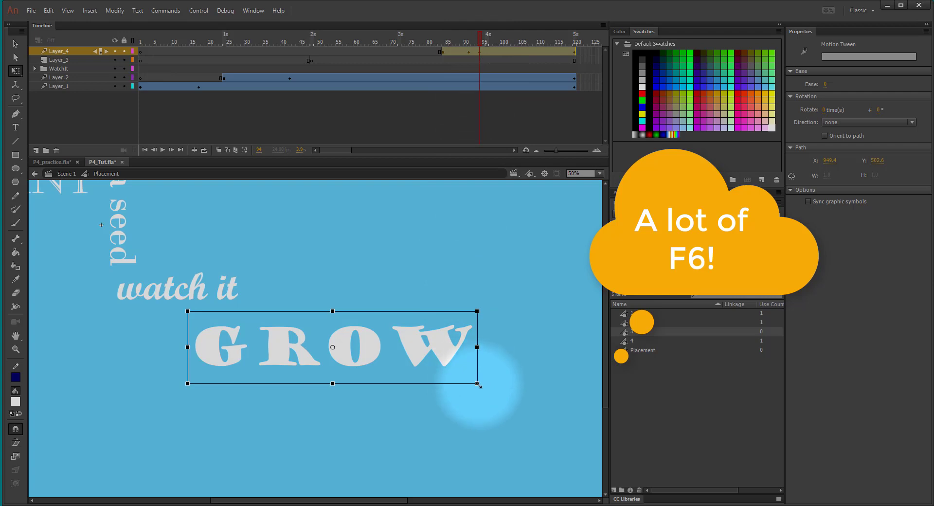
pyautogui.moveTo(478, 385); pyautogui.dragTo(447, 362)
pyautogui.click(488, 51)
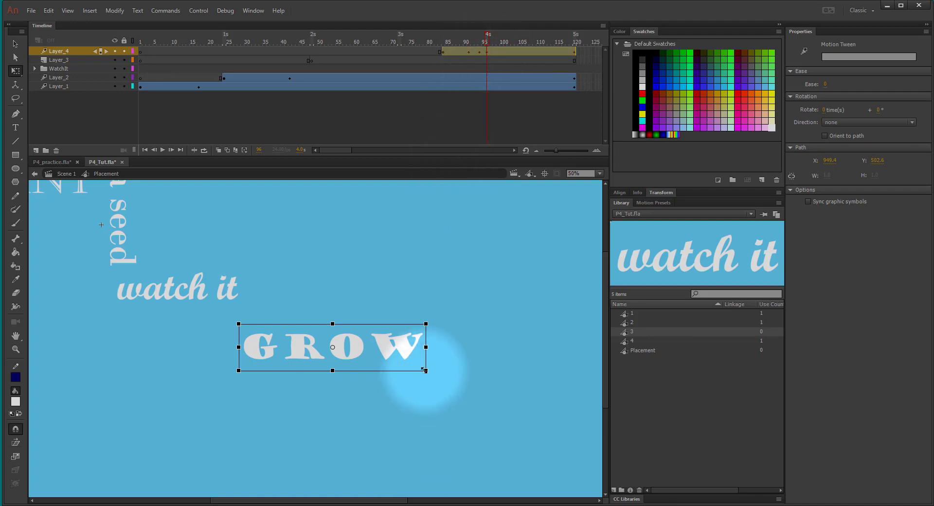
pyautogui.moveTo(426, 370); pyautogui.dragTo(467, 401)
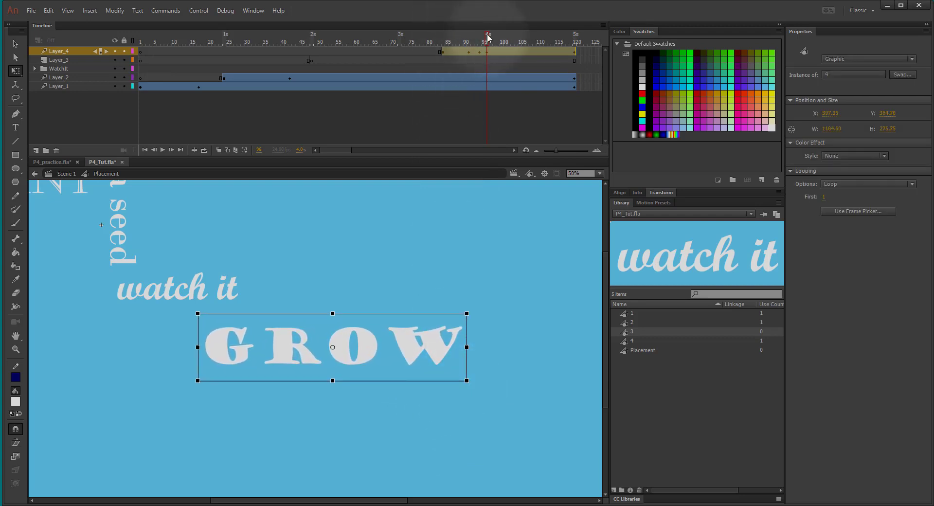
# - Enlarge "GROW" to about 1871 px wide at frame 98 and play back its pulsing growth
pyautogui.moveTo(487, 43)
pyautogui.mouseDown()
pyautogui.moveTo(476, 45)
pyautogui.moveTo(498, 46)
pyautogui.mouseUp()
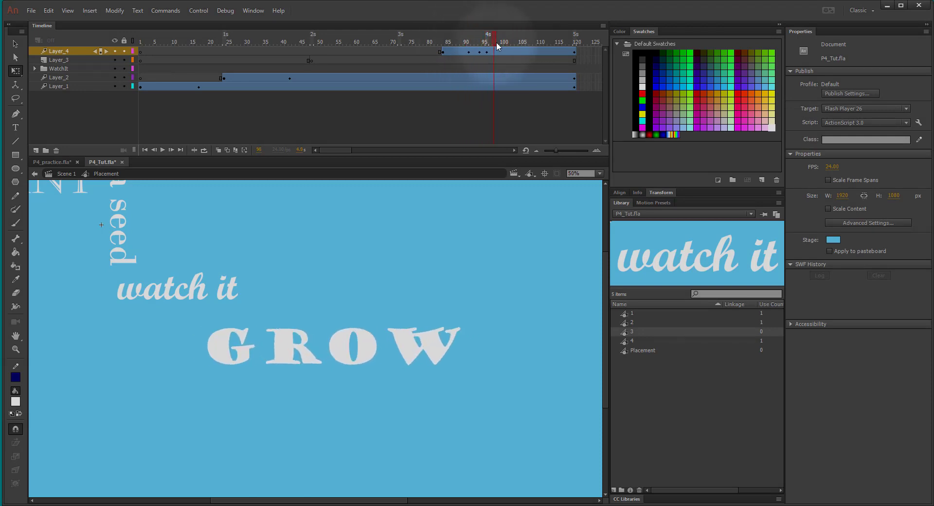
pyautogui.click(496, 55)
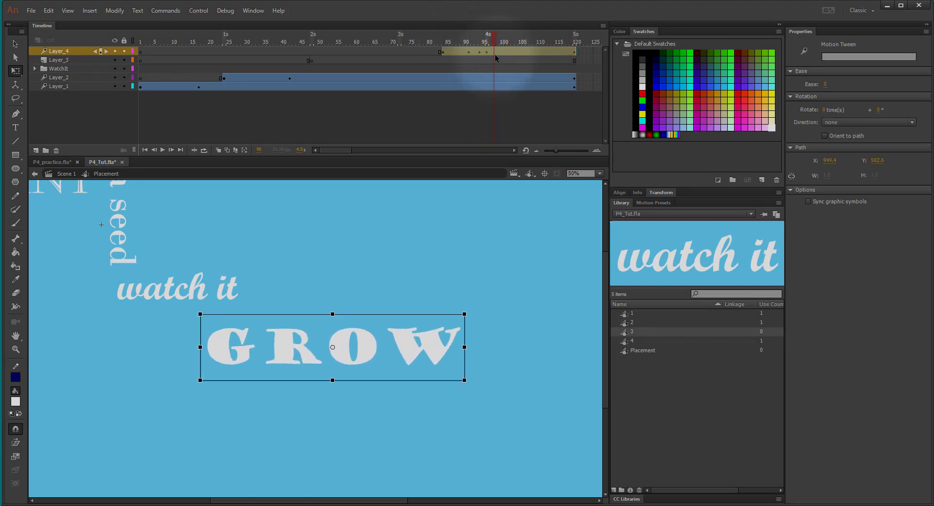
pyautogui.click(495, 55)
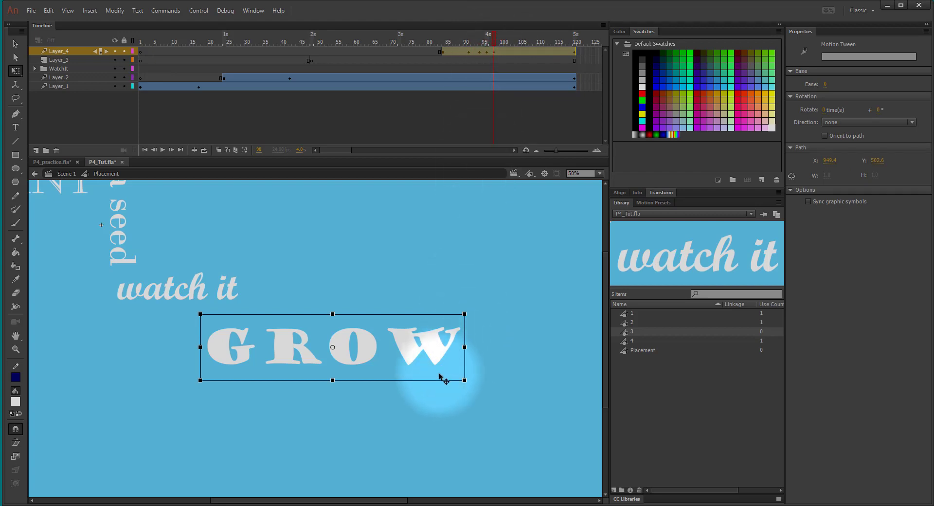
pyautogui.moveTo(465, 380); pyautogui.dragTo(561, 422)
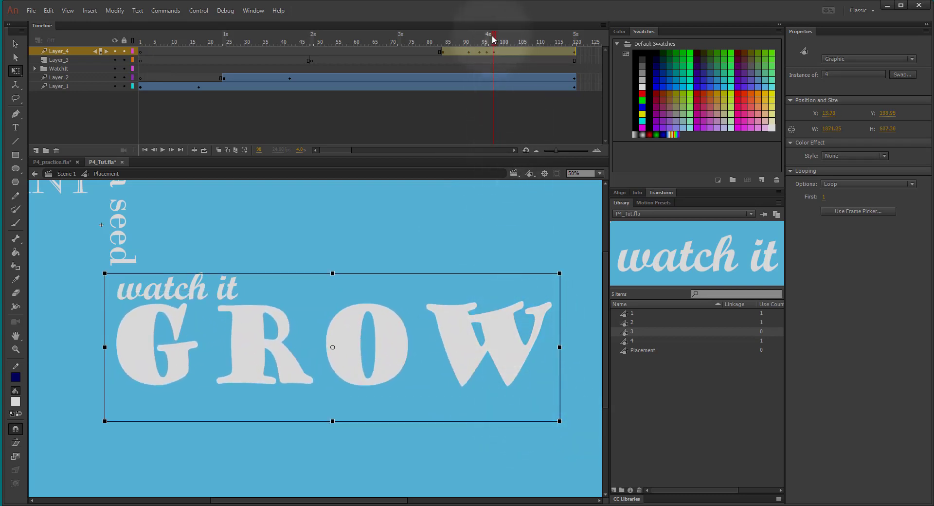
pyautogui.moveTo(493, 39); pyautogui.dragTo(454, 39)
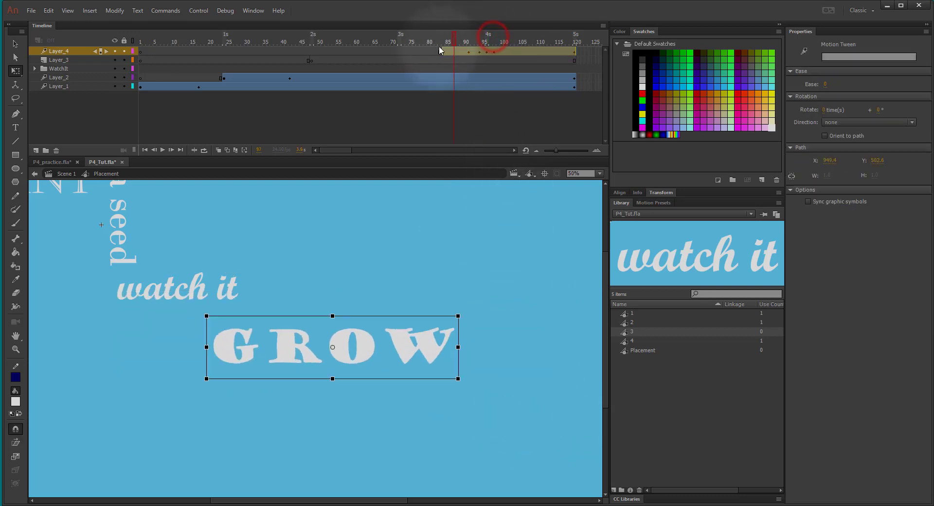
pyautogui.click(163, 151)
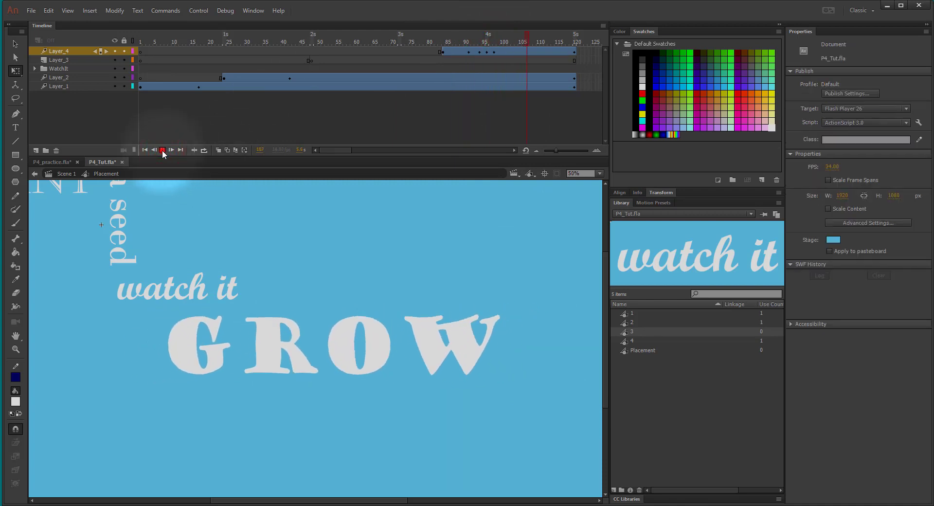
# - Enlarge "GROW" to about 1597 px wide at the tween's last keyframe, frame 120
pyautogui.moveTo(545, 39); pyautogui.dragTo(577, 39)
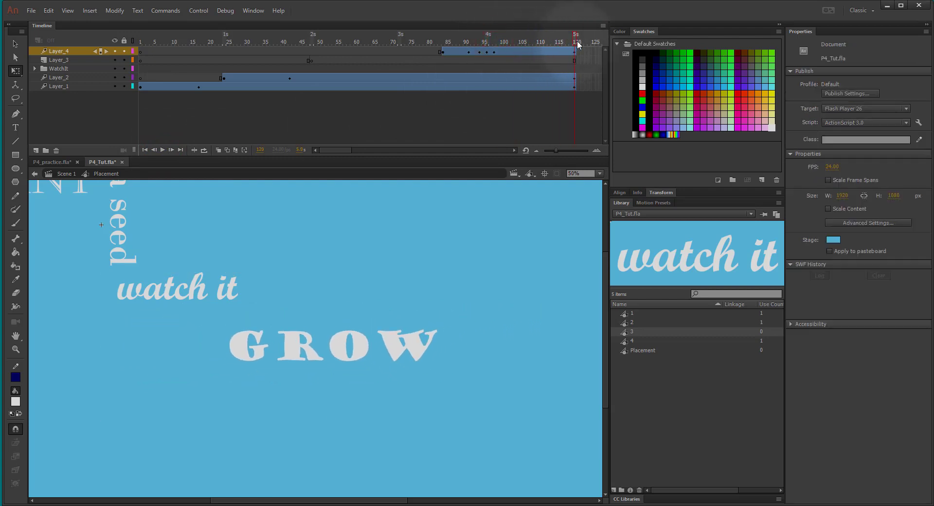
pyautogui.click(576, 52)
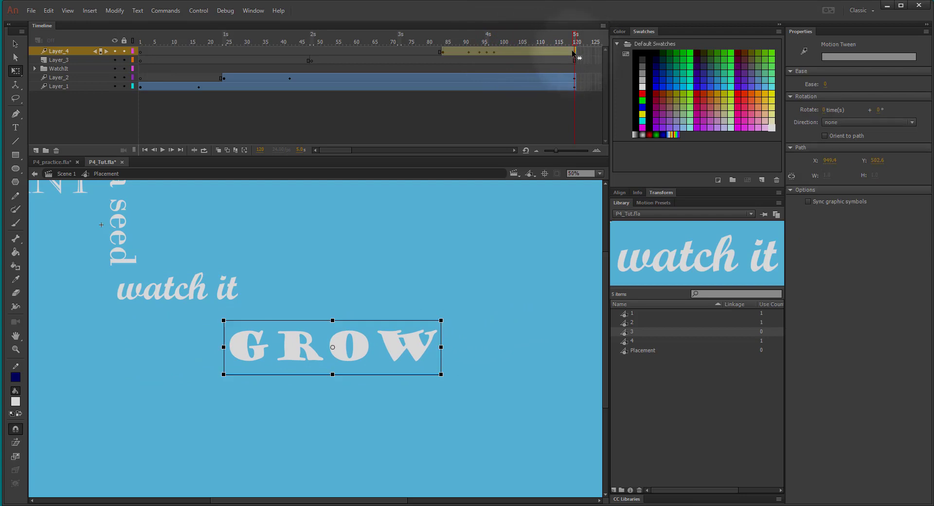
pyautogui.click(574, 51)
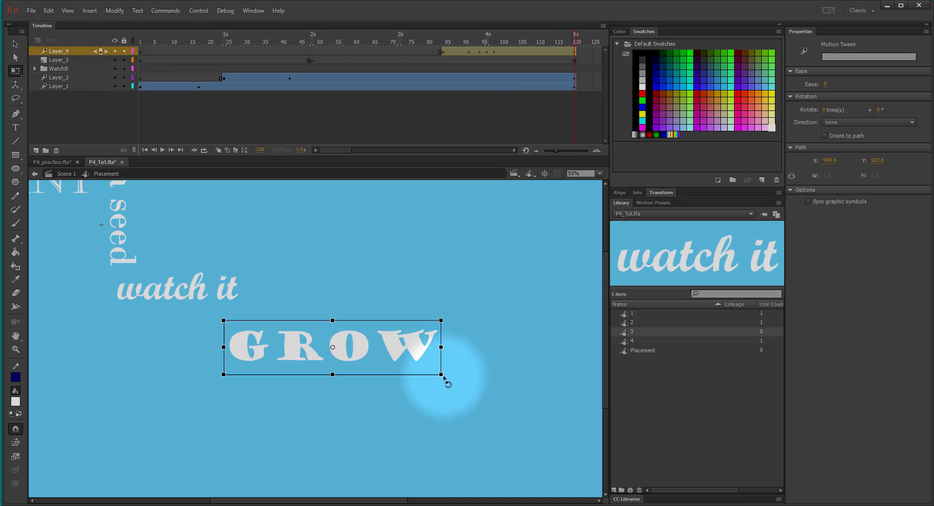
pyautogui.moveTo(443, 377); pyautogui.dragTo(528, 426)
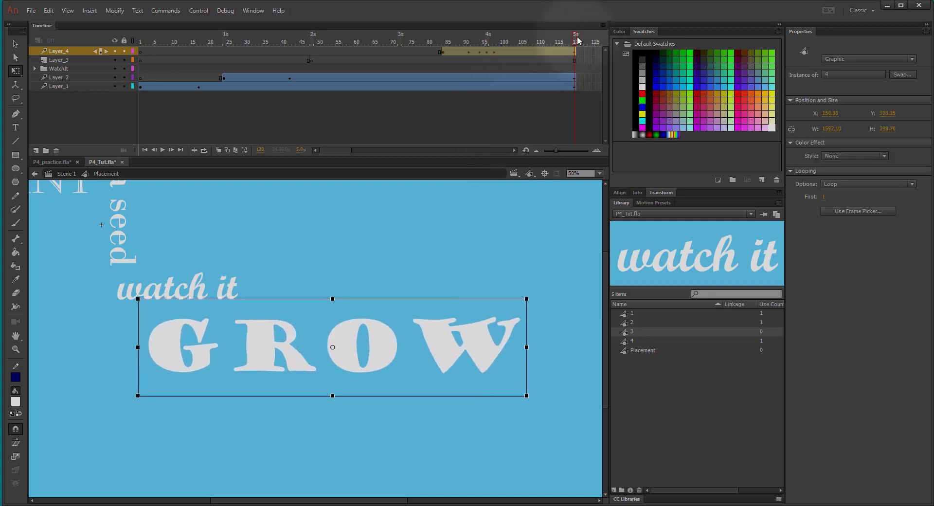
# - Review the growth keyframes of "GROW" and play the complete text animation from frame 1
pyautogui.moveTo(578, 40); pyautogui.dragTo(495, 39)
pyautogui.click(302, 367)
pyautogui.click(250, 354)
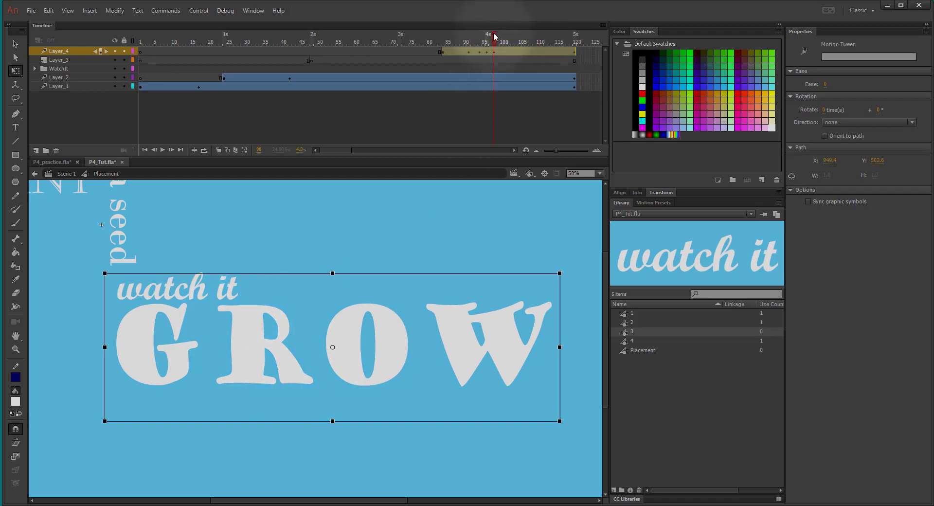
pyautogui.moveTo(495, 39); pyautogui.dragTo(239, 36)
pyautogui.click(239, 51)
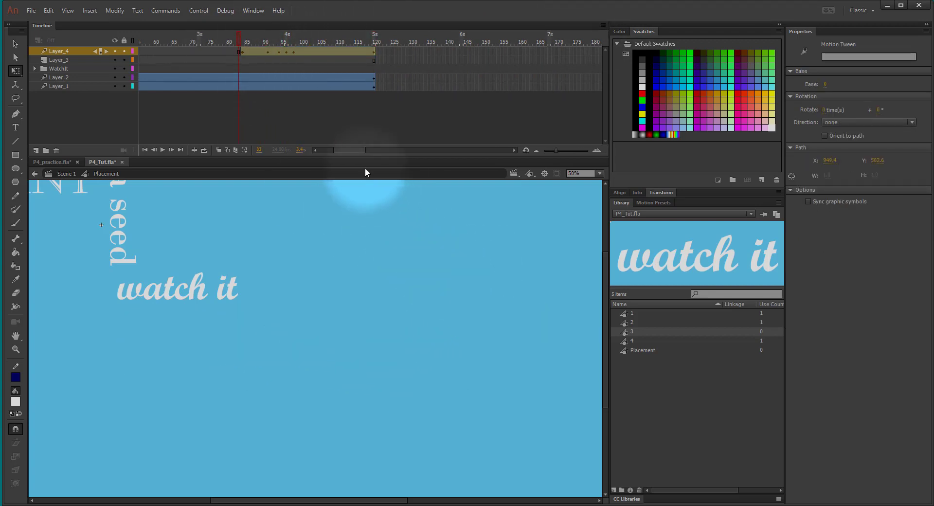
pyautogui.hotkey('ctrl', '-')
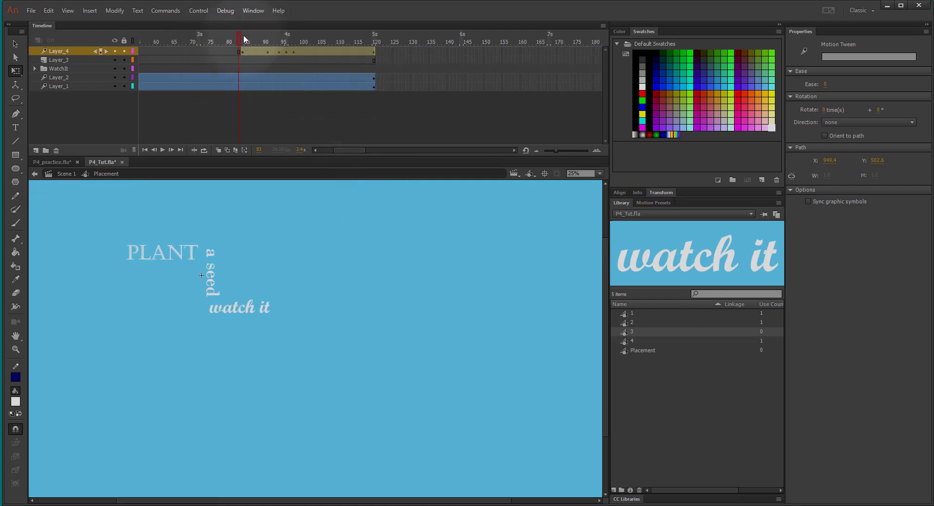
pyautogui.moveTo(240, 37); pyautogui.dragTo(73, 47)
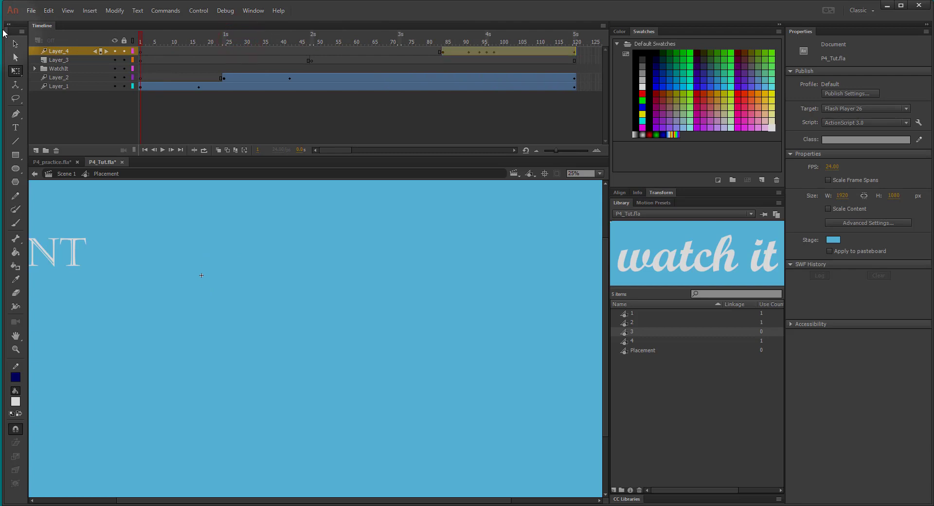
pyautogui.hotkey('ctrl', '-')
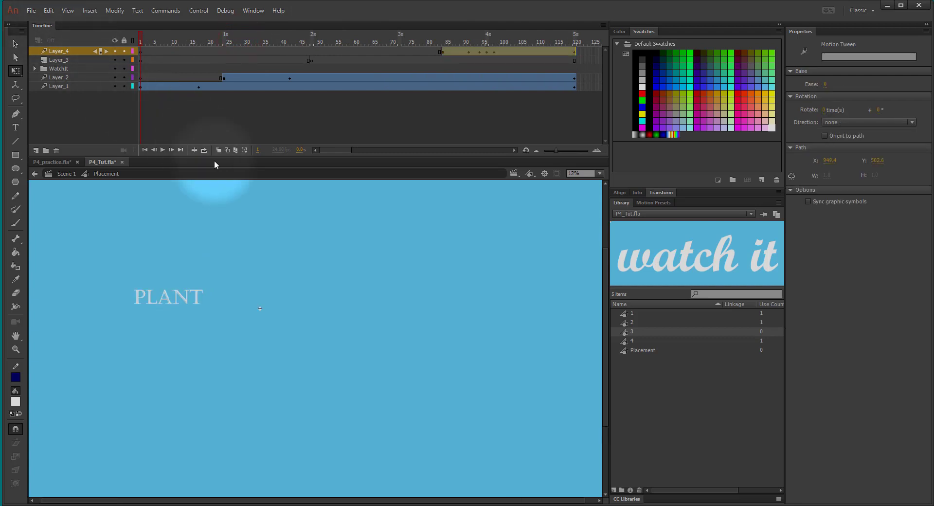
pyautogui.click(162, 150)
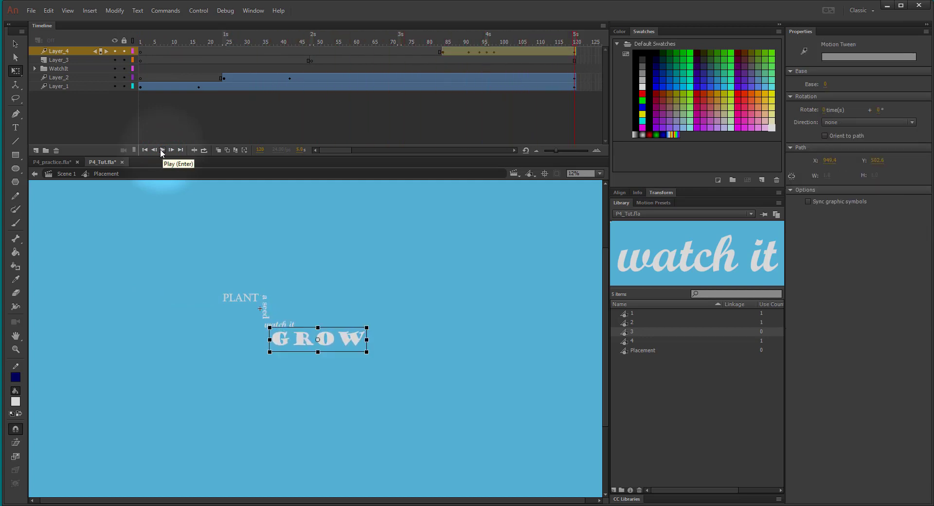
pyautogui.click(161, 150)
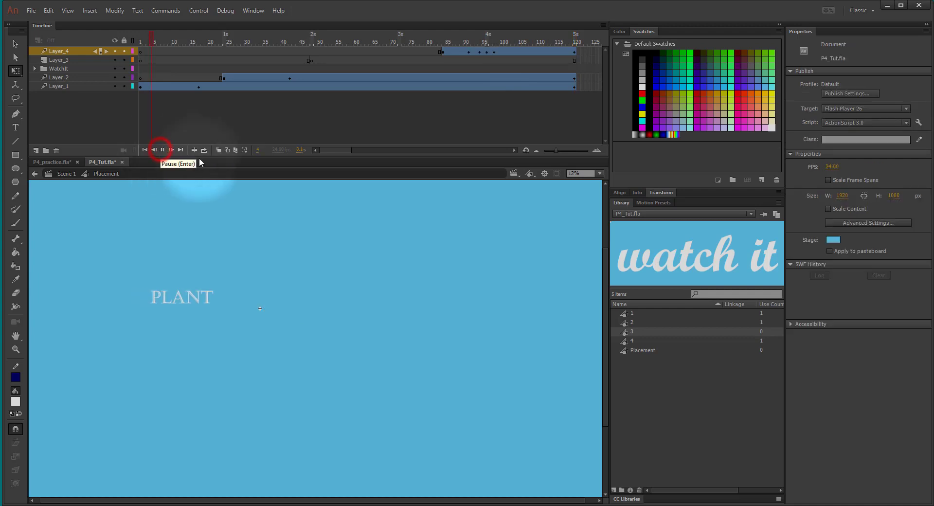
pyautogui.click(163, 150)
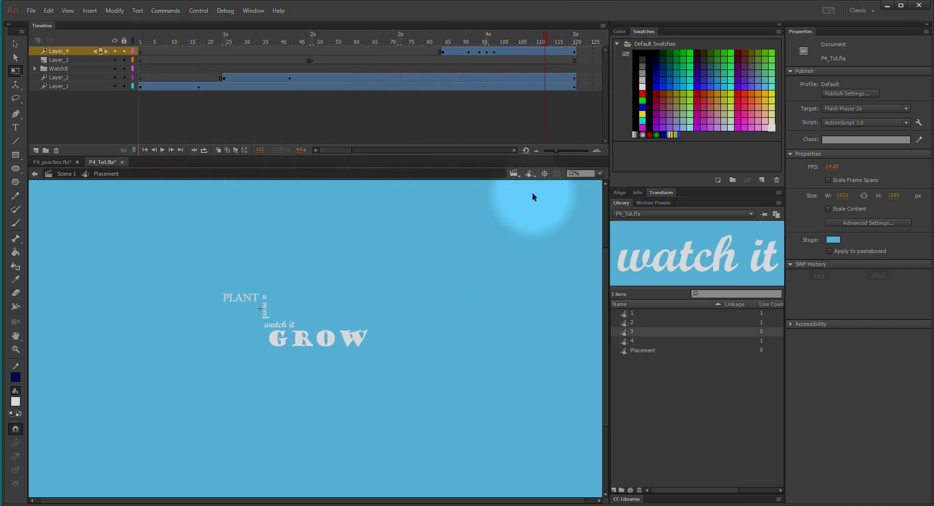
# - Save the document and return to Scene 1 with its whole stage fitted in the window
pyautogui.hotkey('ctrl', '=')
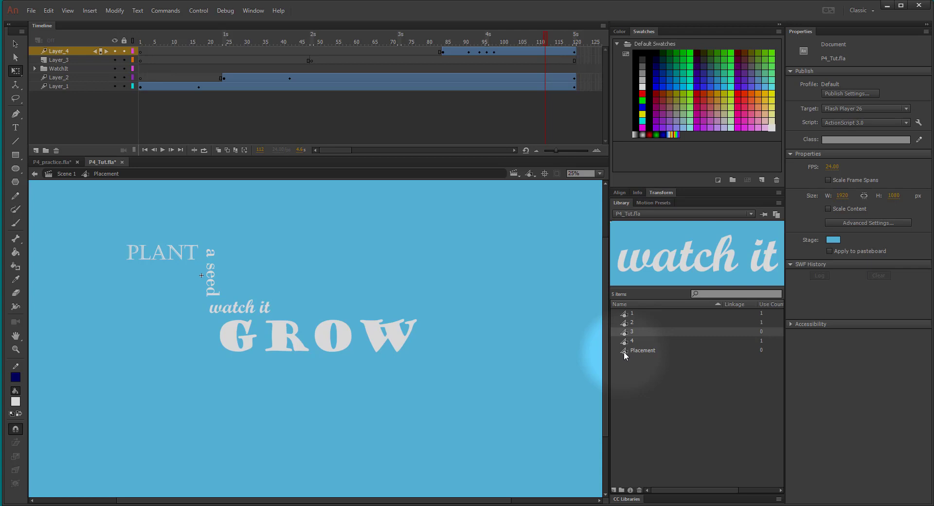
pyautogui.hotkey('ctrl', 's')
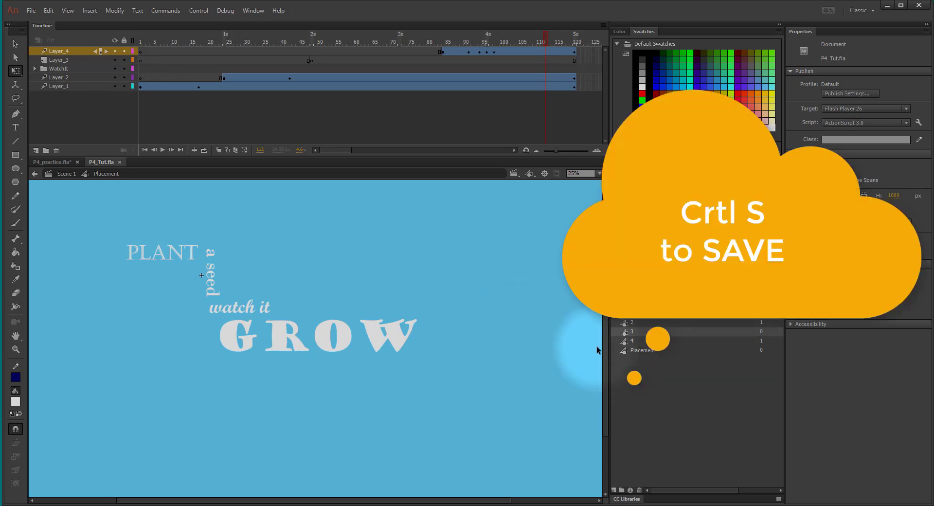
pyautogui.click(67, 174)
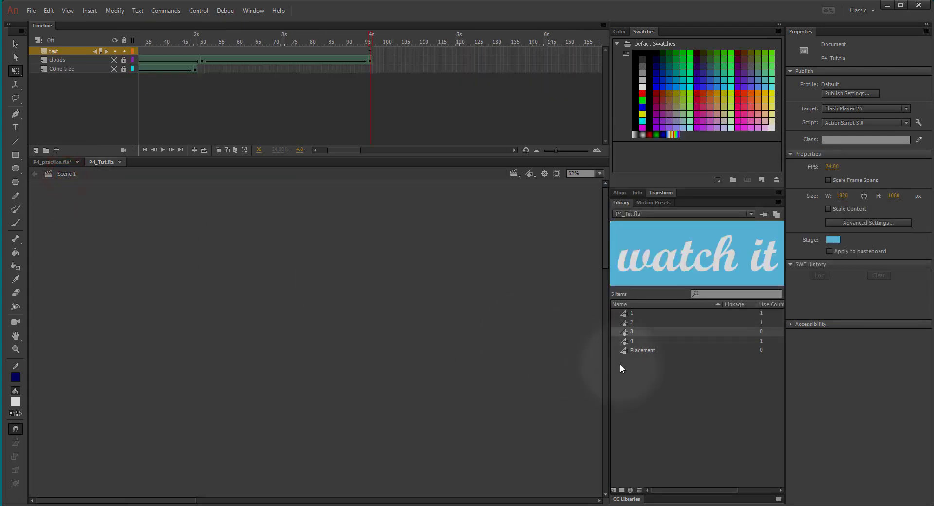
pyautogui.click(598, 174)
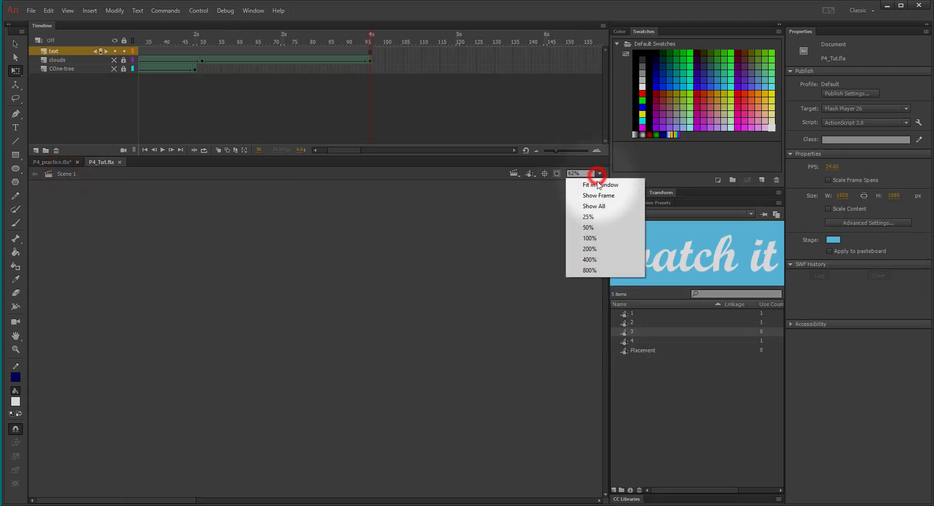
pyautogui.click(598, 185)
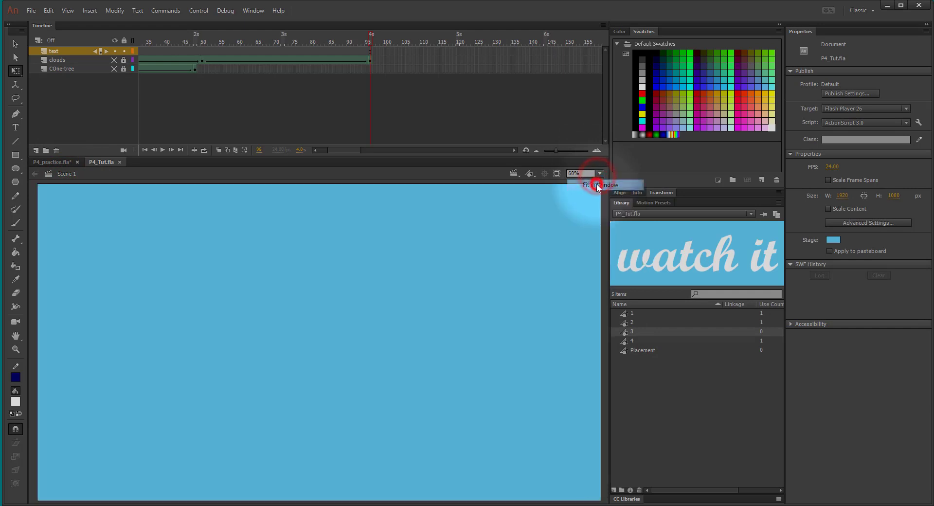
# - Place the Placement symbol from the library on the stage in the text layer of Scene 1 and play the scene
pyautogui.click(624, 352)
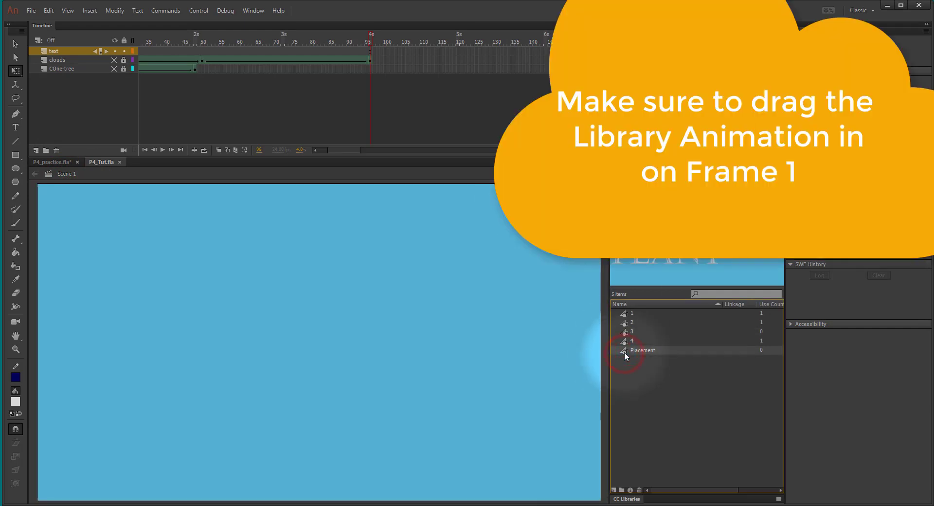
pyautogui.moveTo(623, 352); pyautogui.dragTo(302, 313)
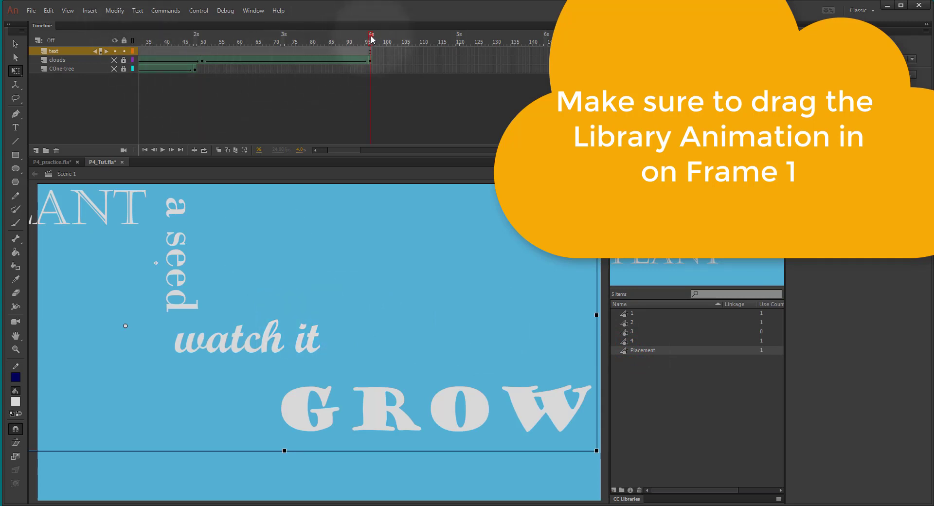
pyautogui.moveTo(371, 38); pyautogui.dragTo(119, 40)
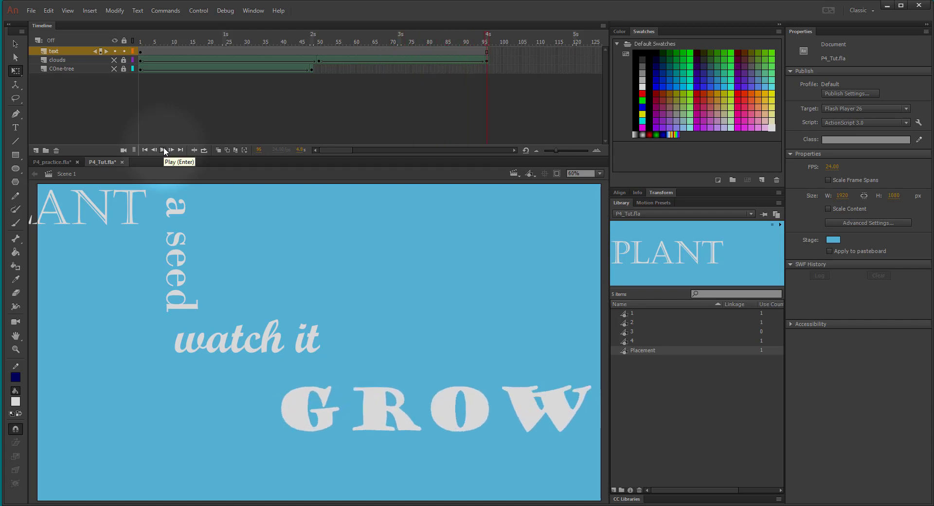
pyautogui.click(163, 150)
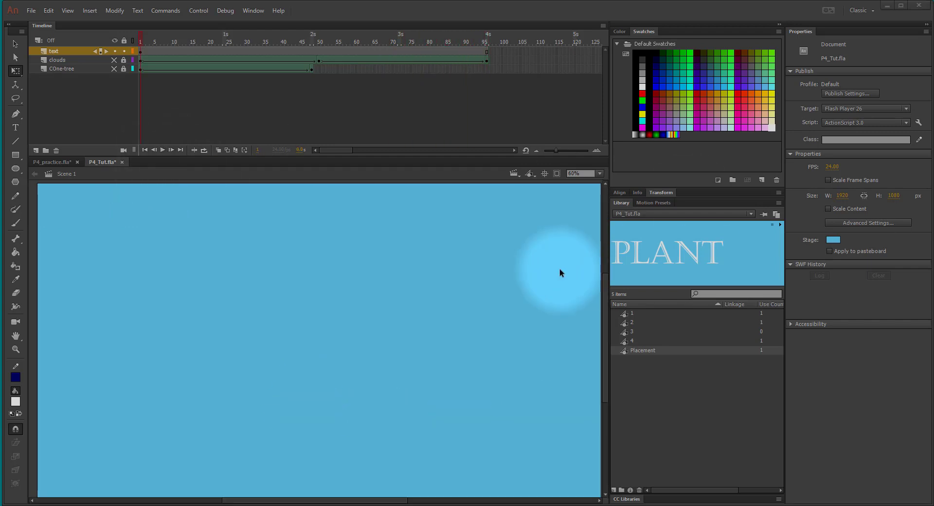
# - Examine the off-stage starting position of "PLANT" at frame 1 of the text layer
pyautogui.keyDown('alt'); pyautogui.click(436, 285); pyautogui.keyUp('alt')
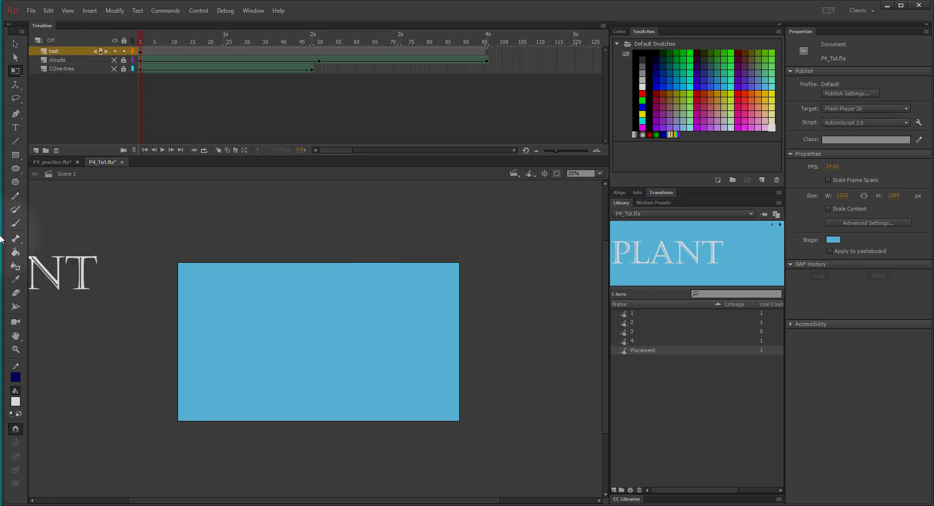
pyautogui.click(143, 50)
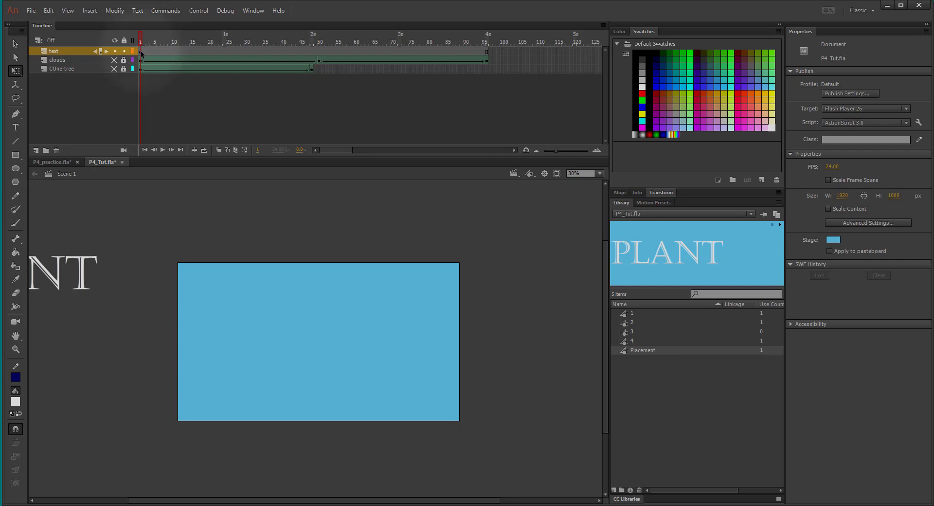
pyautogui.click(141, 51)
pyautogui.moveTo(139, 34)
pyautogui.mouseDown()
pyautogui.moveTo(503, 48)
pyautogui.moveTo(105, 30)
pyautogui.moveTo(233, 27)
pyautogui.moveTo(476, 63)
pyautogui.moveTo(317, 36)
pyautogui.moveTo(139, 23)
pyautogui.mouseUp()
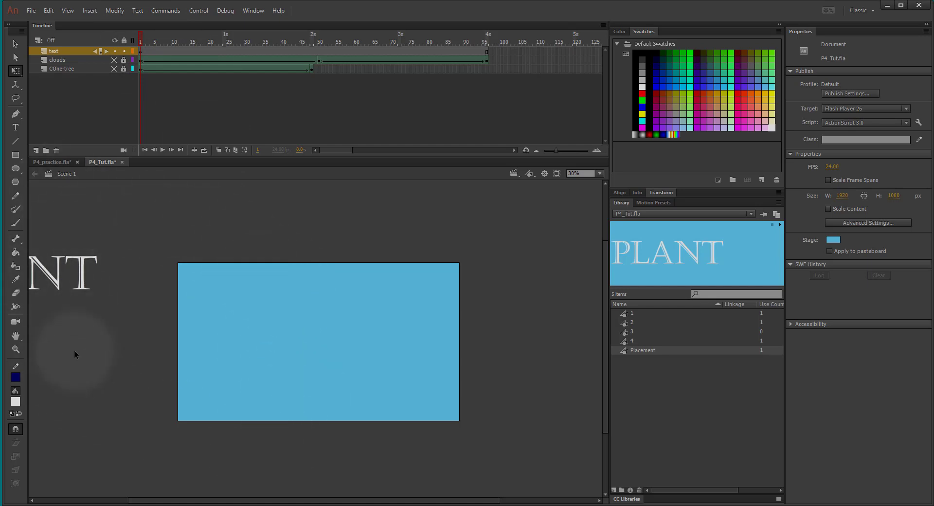
# - Create a motion tween on the text layer and move "PLANT" right at frame 1 until it overlaps the stage's upper-left edge
pyautogui.rightClick(141, 53)
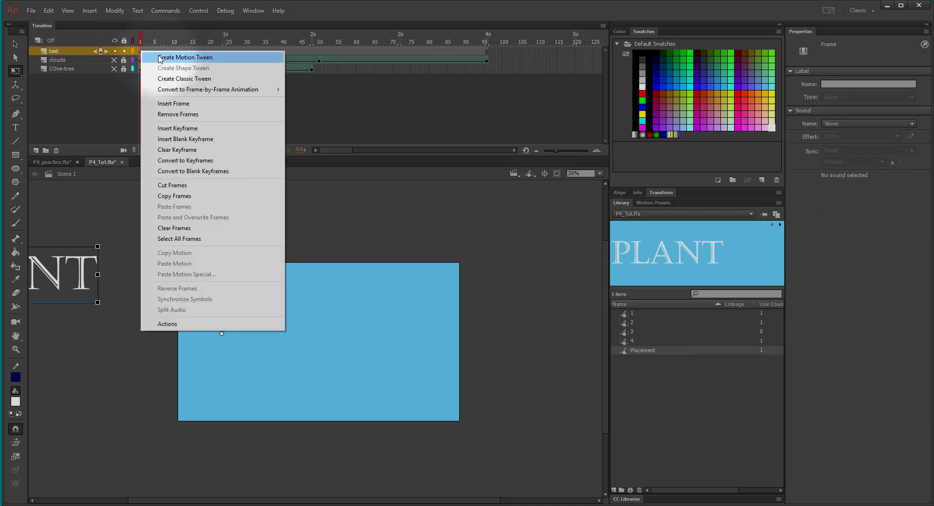
pyautogui.click(159, 57)
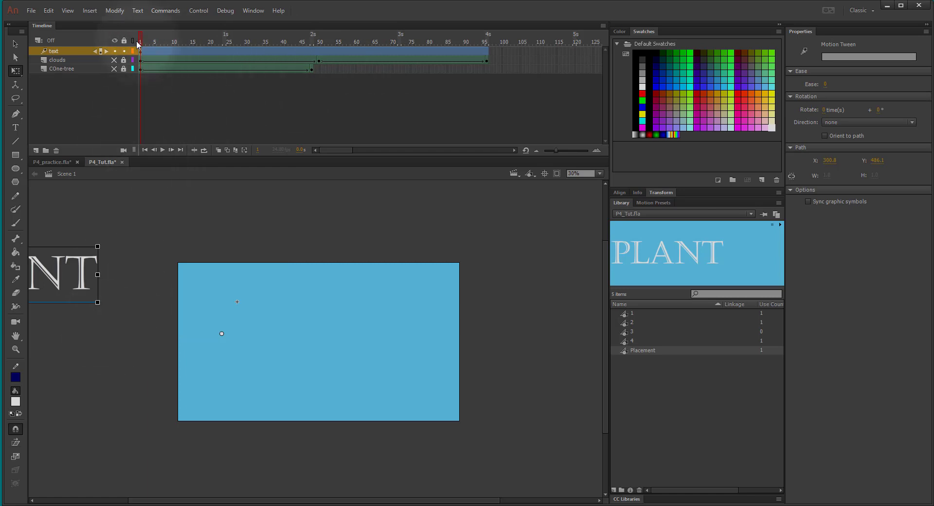
pyautogui.moveTo(141, 39)
pyautogui.mouseDown()
pyautogui.moveTo(256, 39)
pyautogui.moveTo(141, 39)
pyautogui.mouseUp()
pyautogui.click(43, 279)
pyautogui.moveTo(44, 278); pyautogui.dragTo(227, 292)
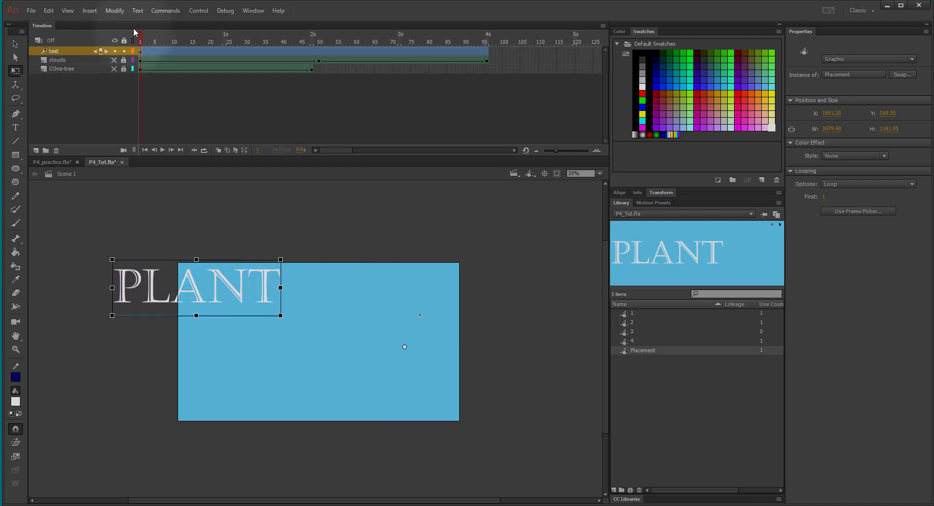
# - Insert keyframes at frames 19, 22 and 24 of the text layer's motion tween
pyautogui.moveTo(140, 35); pyautogui.dragTo(209, 50)
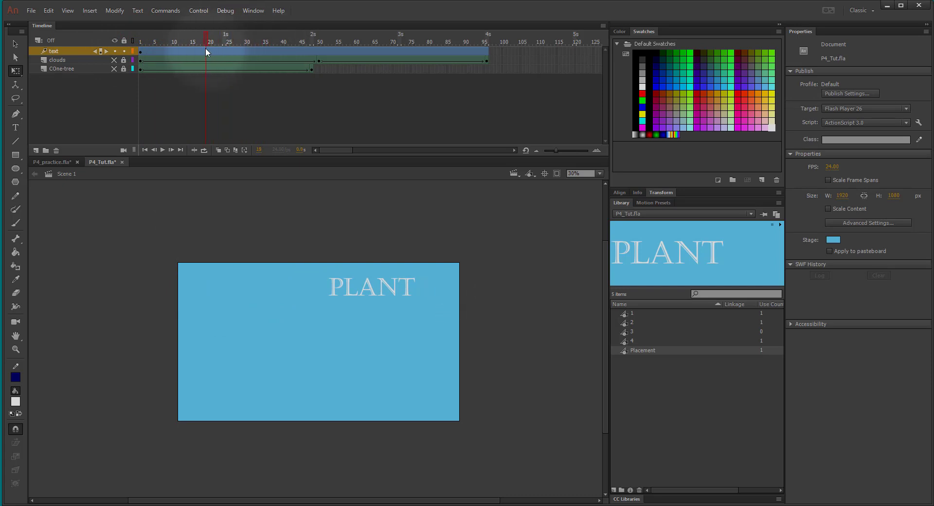
pyautogui.click(205, 48)
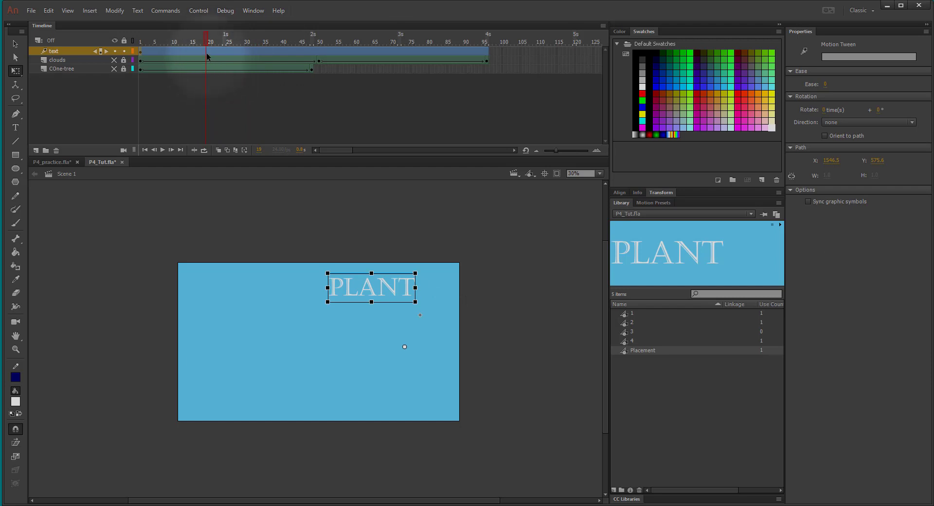
pyautogui.click(205, 52)
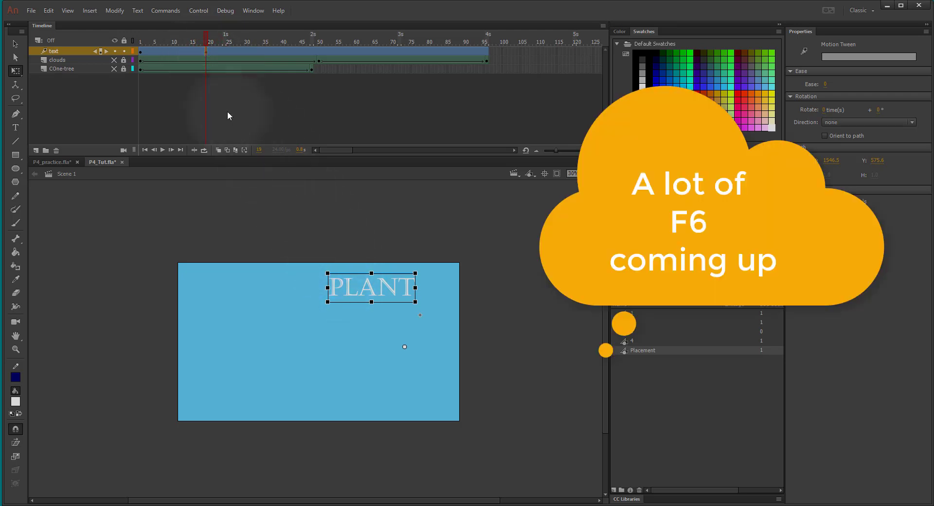
pyautogui.moveTo(209, 40)
pyautogui.mouseDown()
pyautogui.moveTo(161, 38)
pyautogui.moveTo(218, 42)
pyautogui.mouseUp()
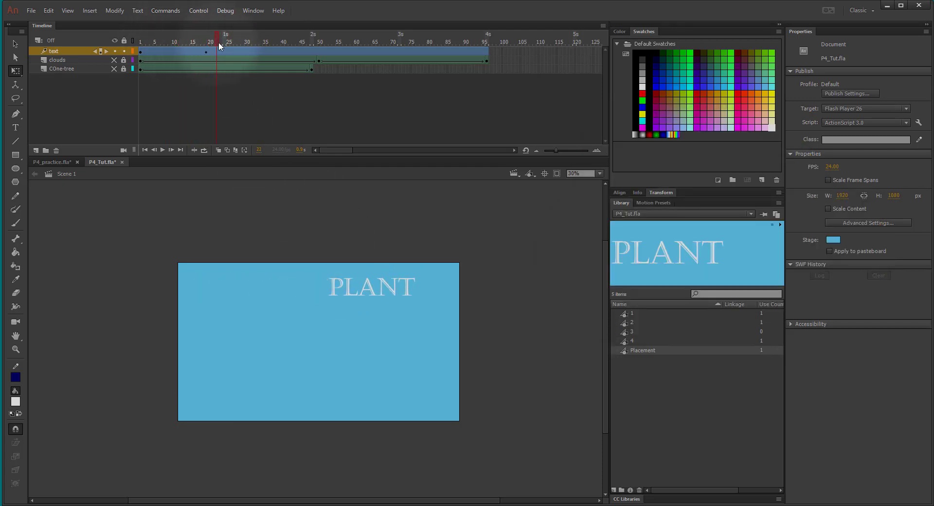
pyautogui.click(218, 42)
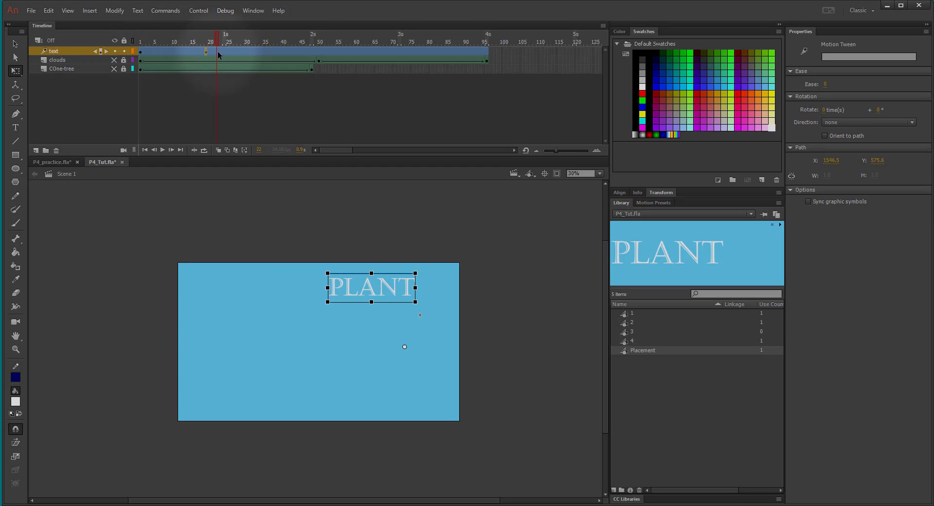
pyautogui.click(217, 54)
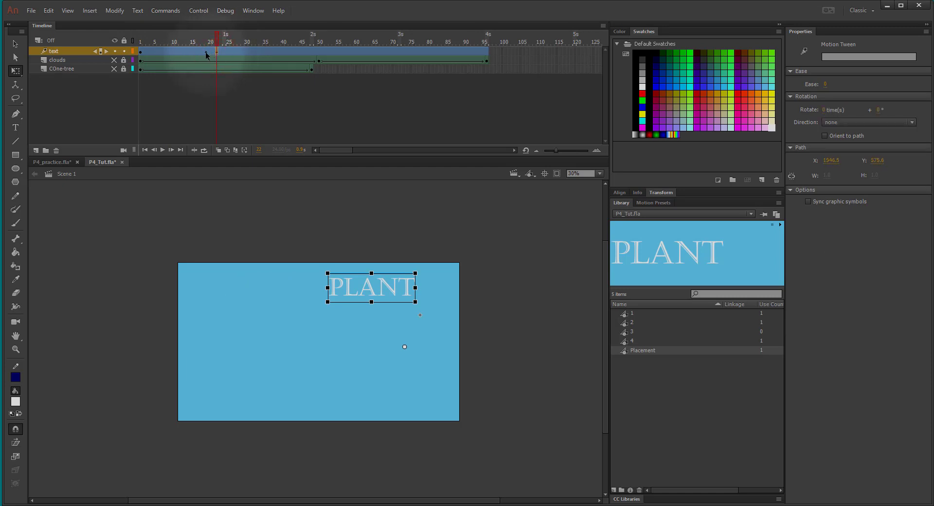
pyautogui.moveTo(218, 43)
pyautogui.mouseDown()
pyautogui.moveTo(197, 44)
pyautogui.moveTo(212, 45)
pyautogui.mouseUp()
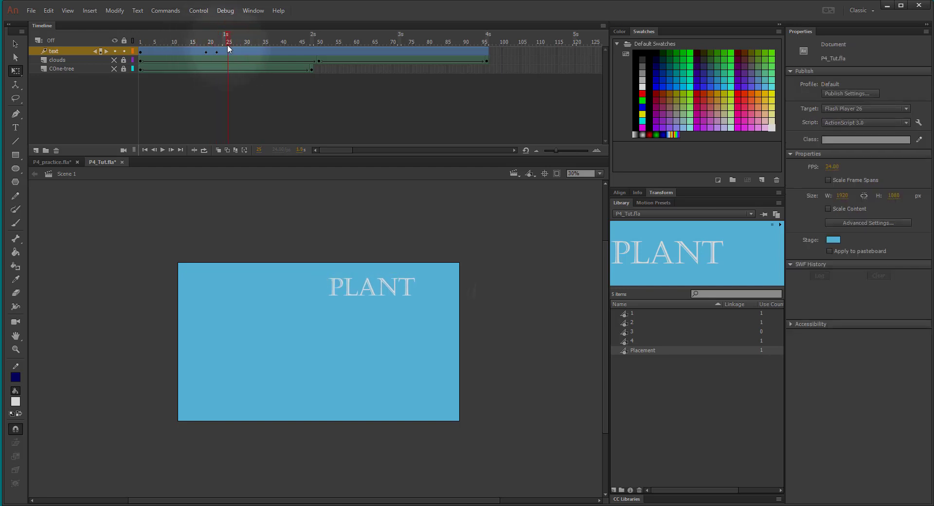
pyautogui.click(226, 49)
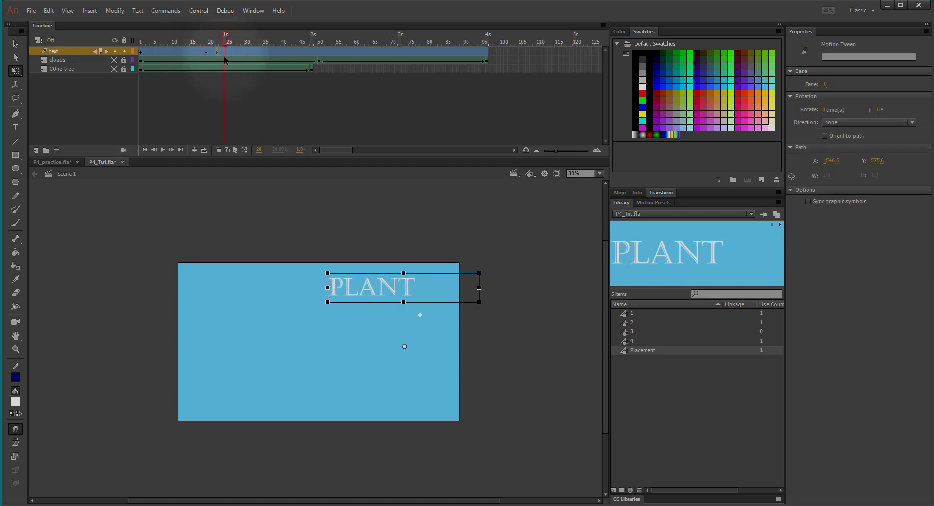
pyautogui.click(225, 52)
pyautogui.click(356, 291)
pyautogui.moveTo(356, 290); pyautogui.dragTo(272, 288)
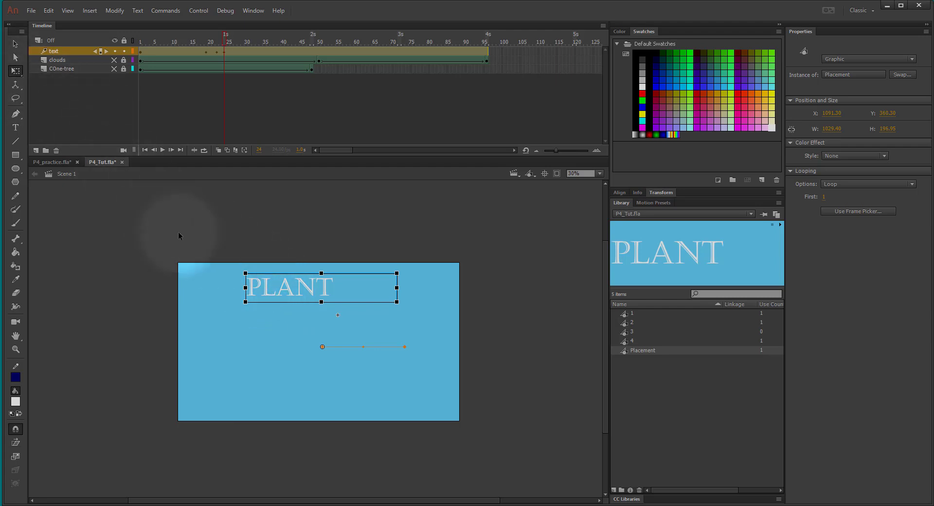
pyautogui.moveTo(244, 272); pyautogui.dragTo(224, 252)
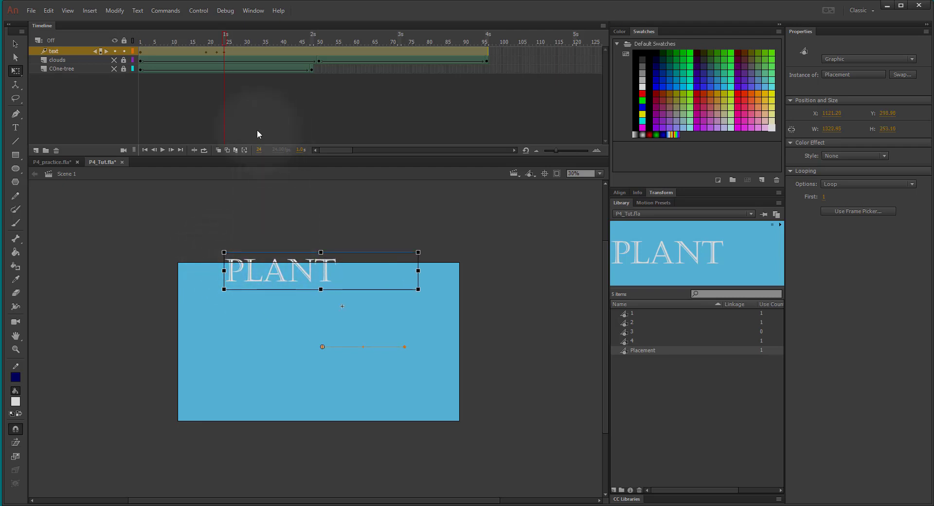
pyautogui.moveTo(225, 36)
pyautogui.mouseDown()
pyautogui.moveTo(181, 30)
pyautogui.moveTo(291, 38)
pyautogui.moveTo(225, 49)
pyautogui.mouseUp()
pyautogui.click(225, 49)
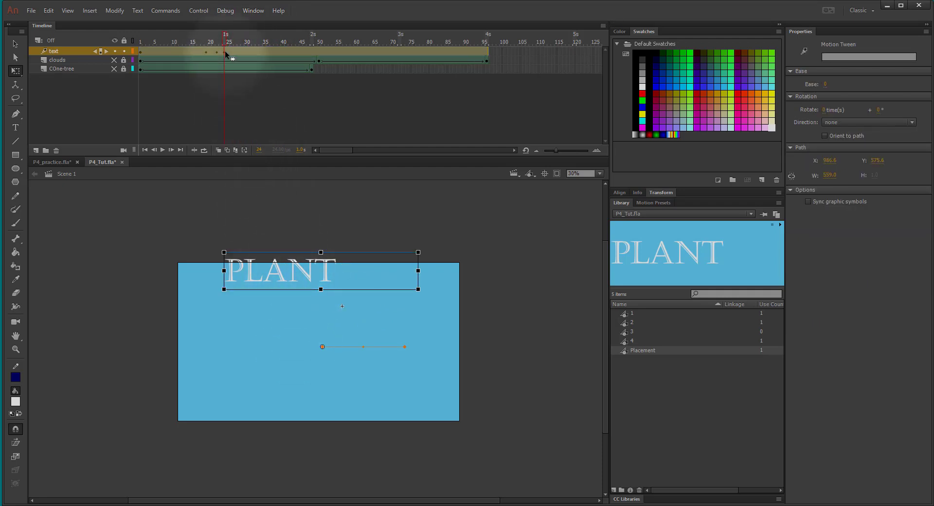
pyautogui.hotkey('ctrl', 'z')
pyautogui.hotkey('ctrl', 'z')
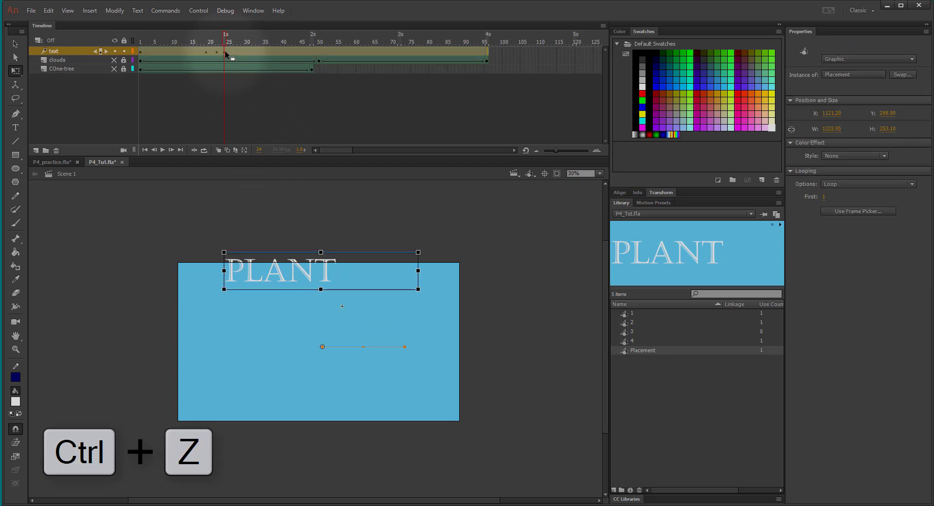
pyautogui.hotkey('ctrl', 'z')
pyautogui.hotkey('ctrl', 'z')
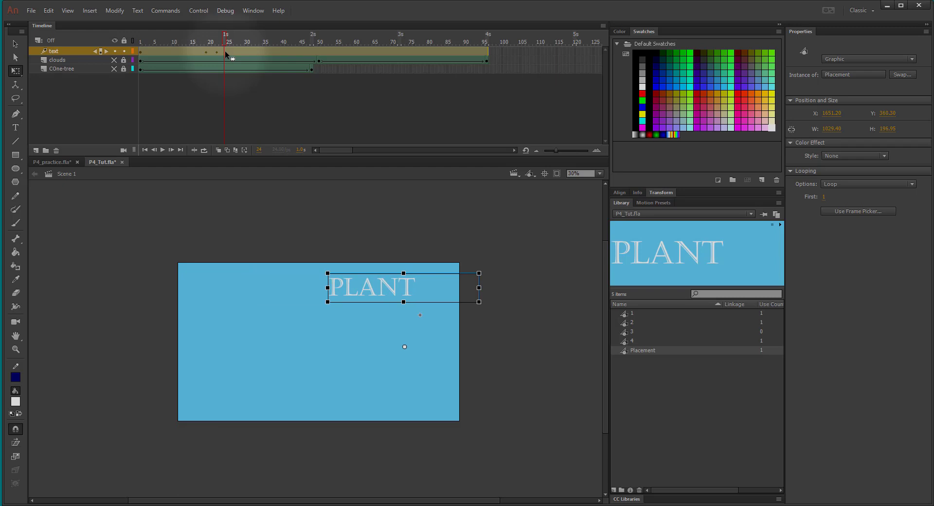
# - Move "PLANT" left at frame 24 to X about 1065 px and insert another text keyframe at frame 32
pyautogui.click(224, 51)
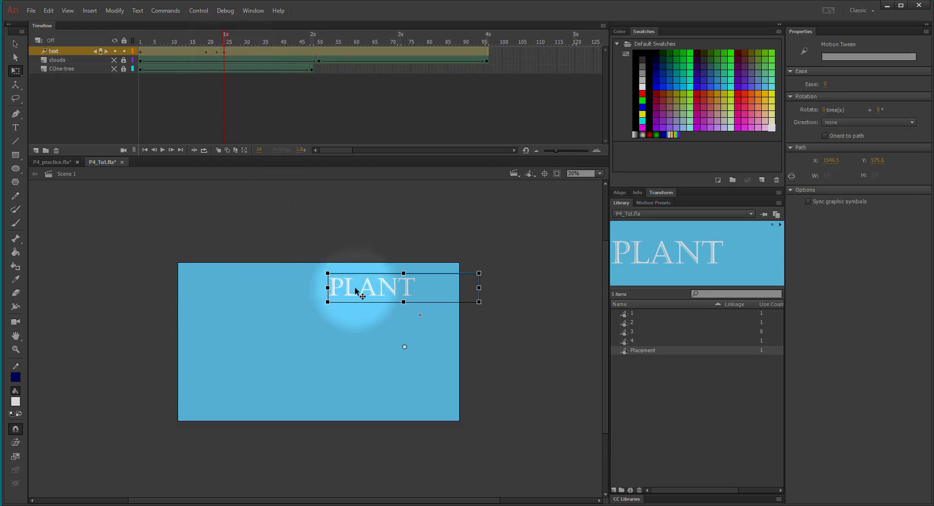
pyautogui.moveTo(355, 287); pyautogui.dragTo(271, 284)
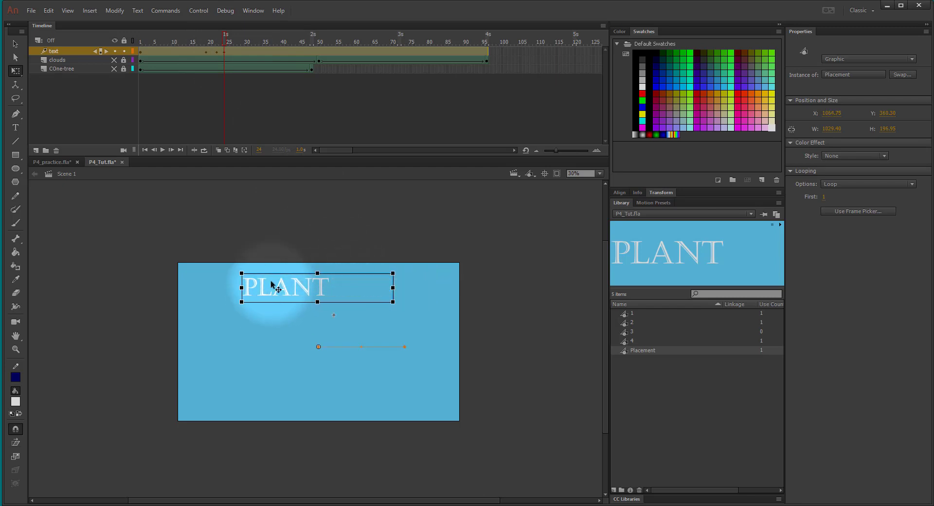
pyautogui.moveTo(224, 41); pyautogui.dragTo(252, 45)
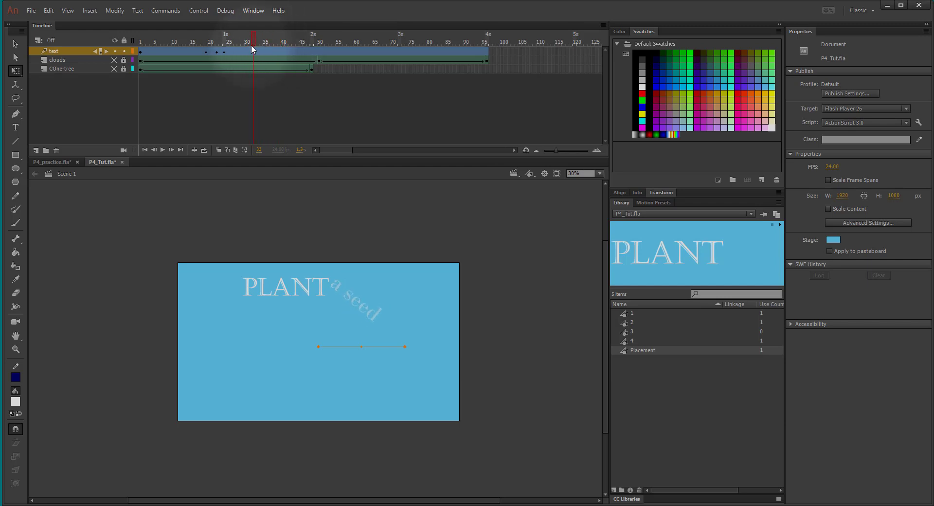
pyautogui.click(253, 51)
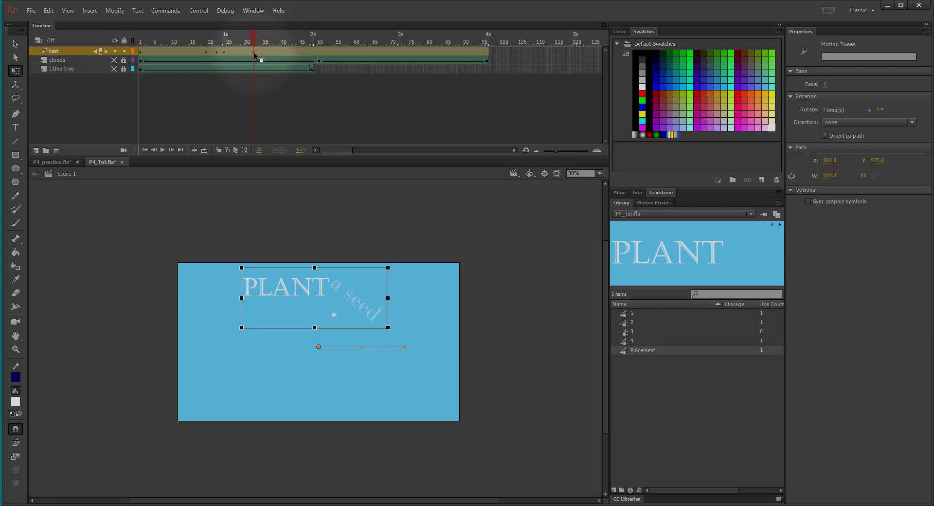
# - Insert a text keyframe at frame 36 and enlarge the Placement instance there to about 1116 px wide
pyautogui.moveTo(254, 39); pyautogui.dragTo(269, 42)
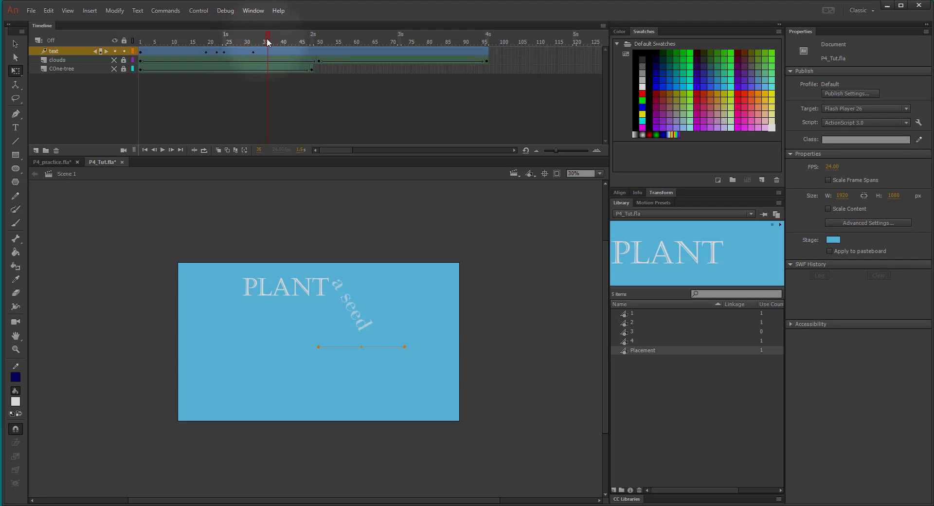
pyautogui.click(269, 51)
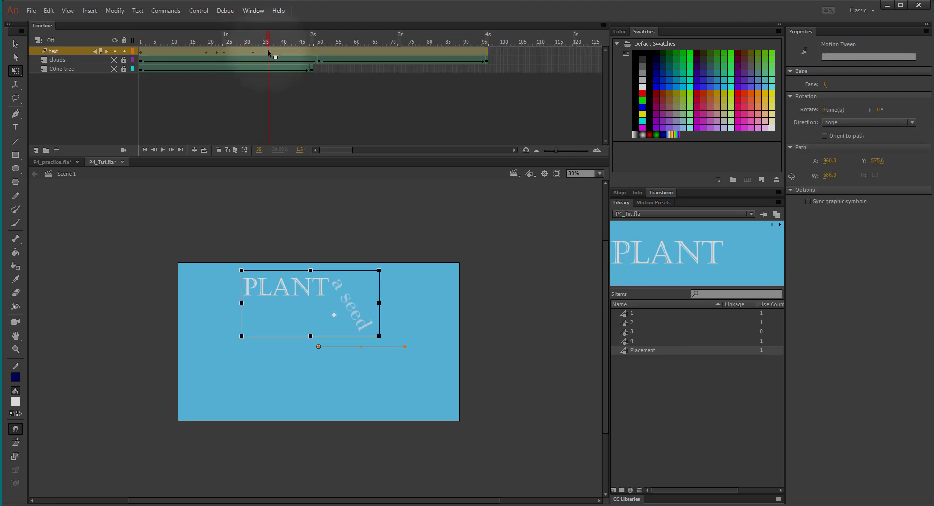
pyautogui.click(267, 51)
pyautogui.press('F6')
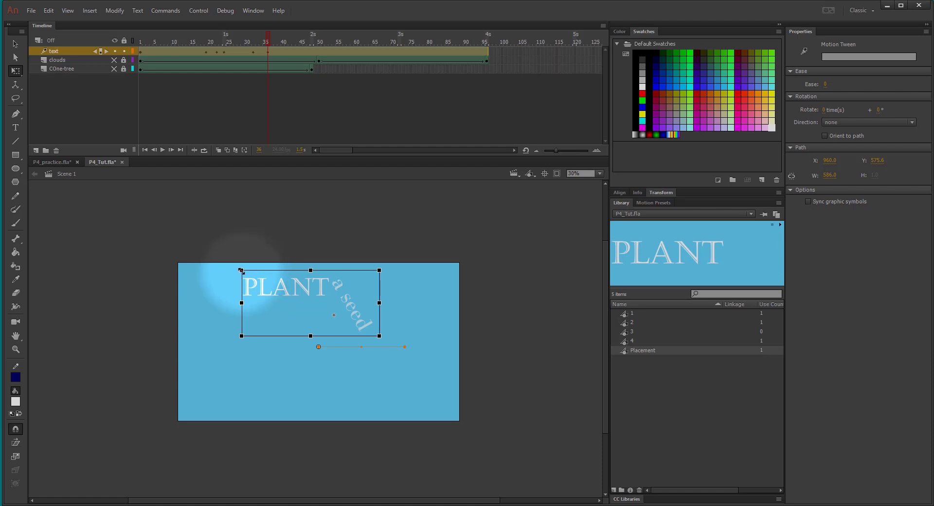
pyautogui.moveTo(241, 270); pyautogui.dragTo(221, 256)
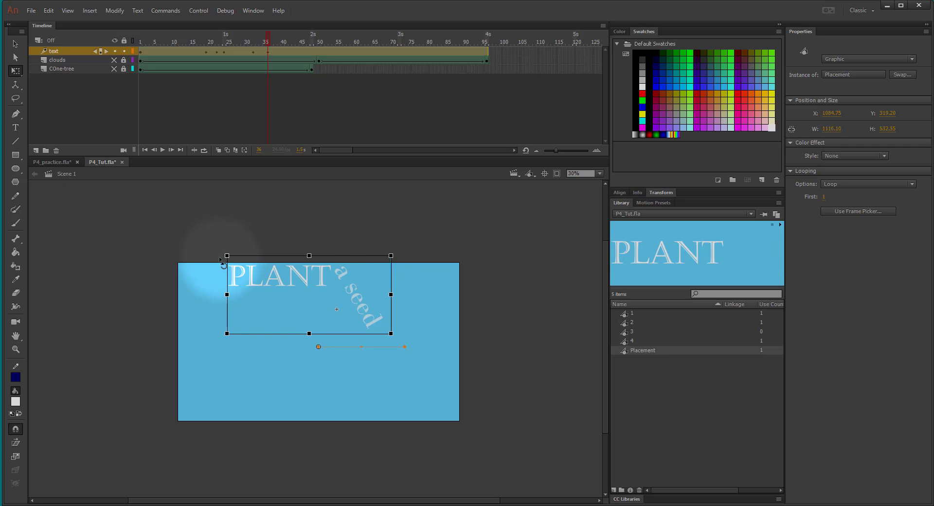
# - Check the text layout around frame 57 and insert a keyframe at frame 41 of the text layer
pyautogui.click(258, 37)
pyautogui.moveTo(258, 37); pyautogui.dragTo(346, 44)
pyautogui.click(347, 50)
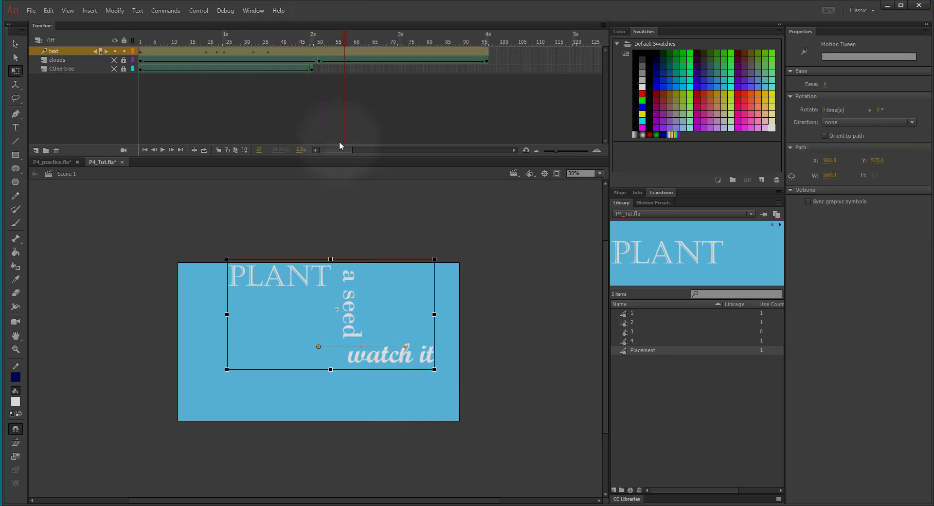
pyautogui.moveTo(346, 39); pyautogui.dragTo(287, 42)
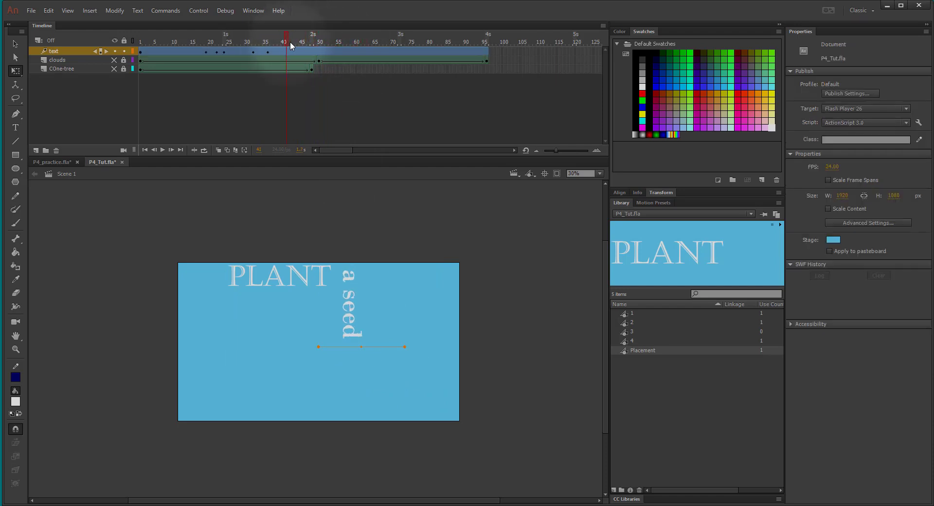
pyautogui.click(289, 50)
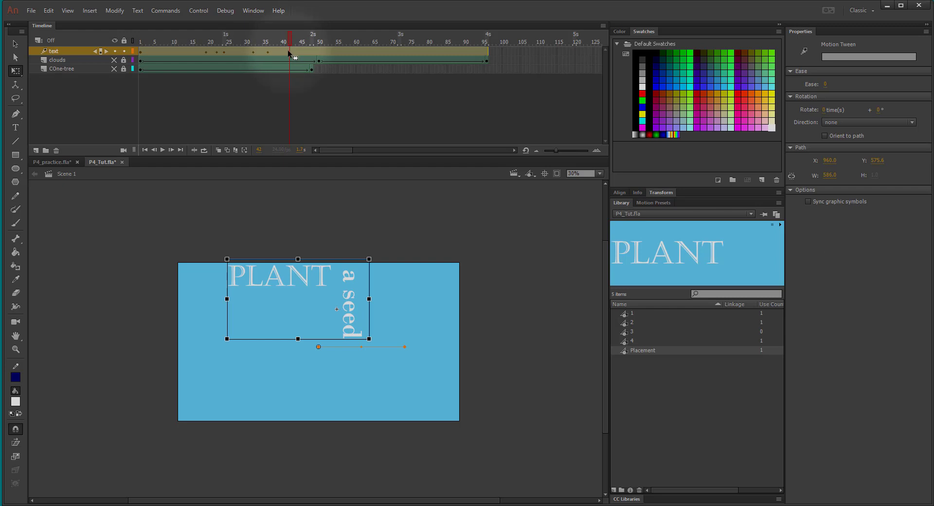
pyautogui.moveTo(289, 41)
pyautogui.mouseDown()
pyautogui.moveTo(270, 42)
pyautogui.moveTo(287, 42)
pyautogui.mouseUp()
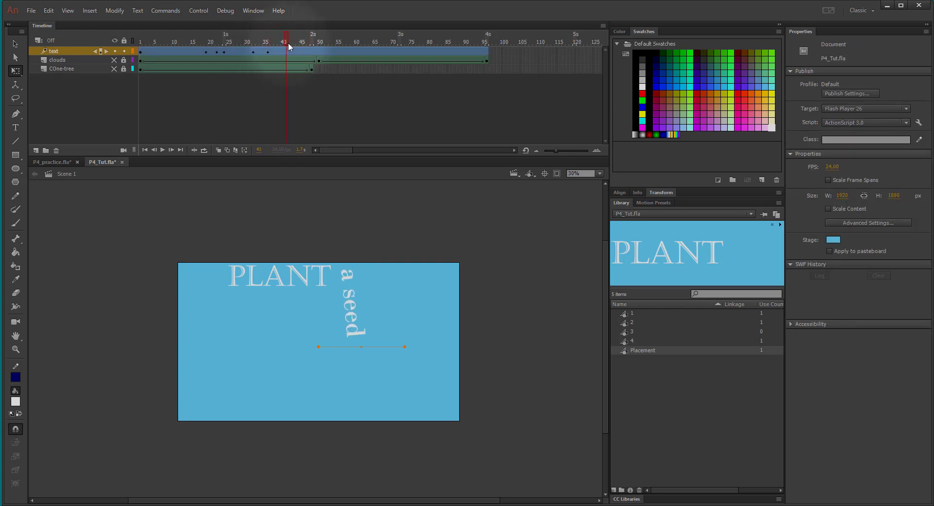
pyautogui.click(288, 43)
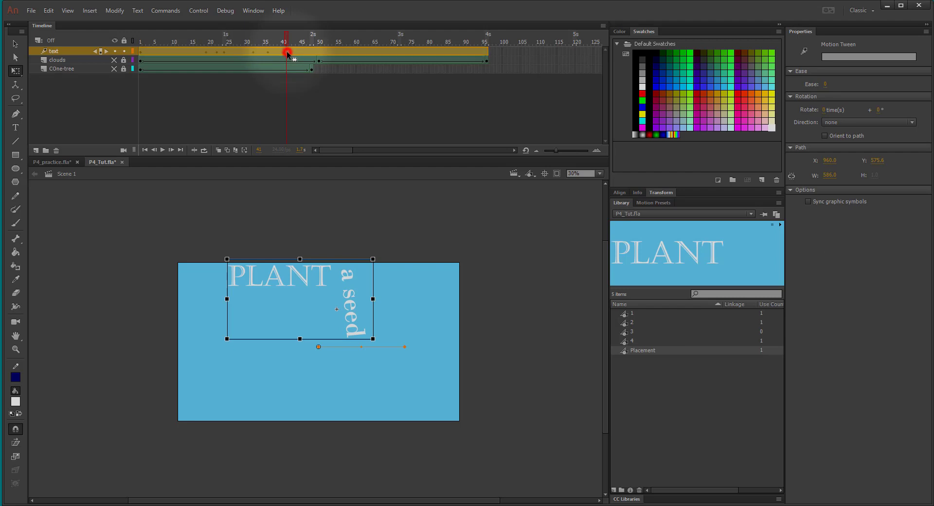
pyautogui.click(287, 51)
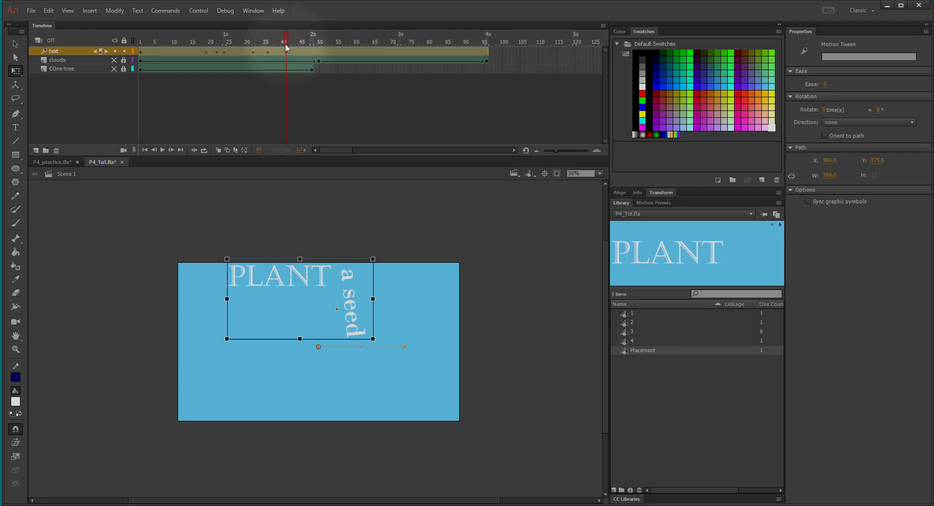
# - Insert a text keyframe at frame 47, move the text left and enlarge it until "PLANT" extends beyond the stage's upper-left corner
pyautogui.moveTo(285, 35); pyautogui.dragTo(313, 47)
pyautogui.click(313, 52)
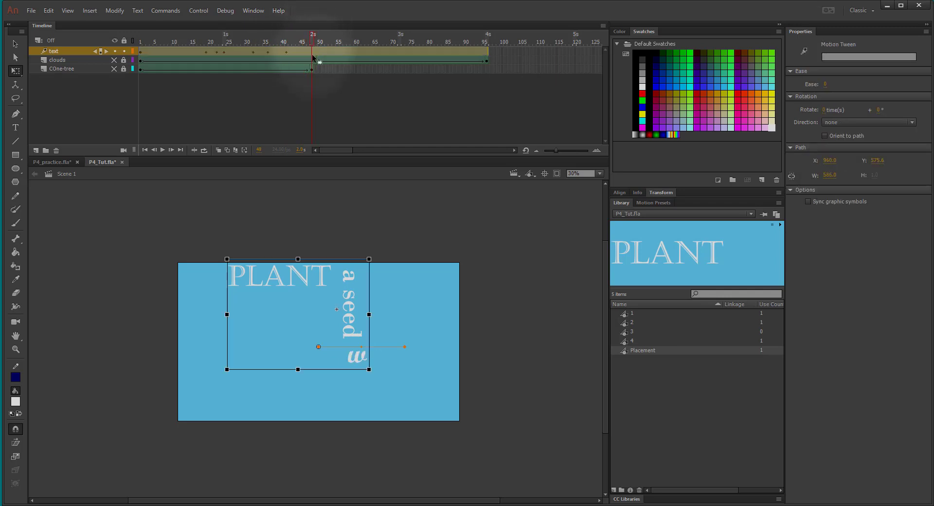
pyautogui.click(313, 56)
pyautogui.click(306, 42)
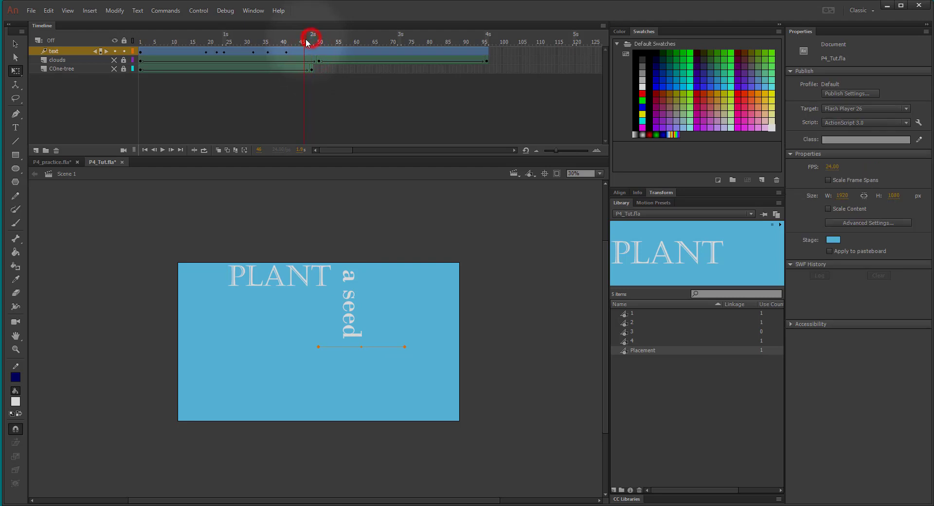
pyautogui.click(309, 51)
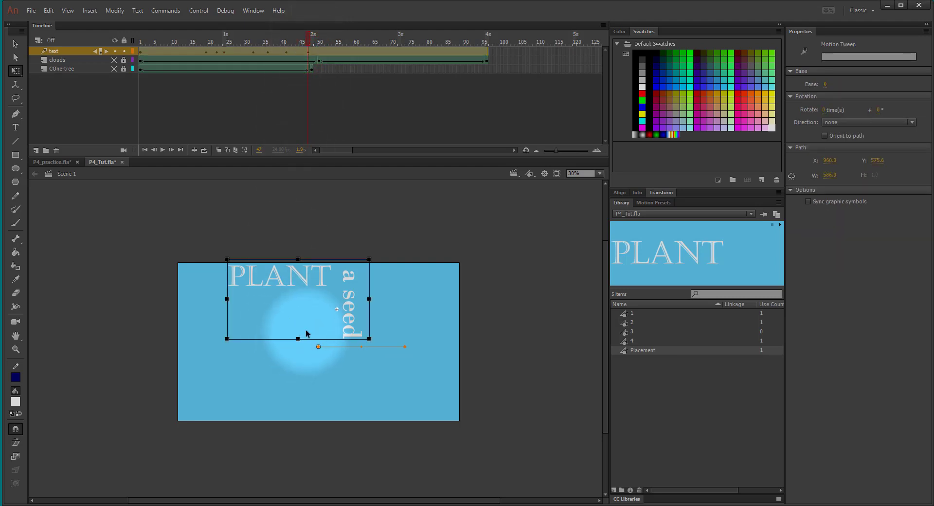
pyautogui.moveTo(345, 327); pyautogui.dragTo(264, 329)
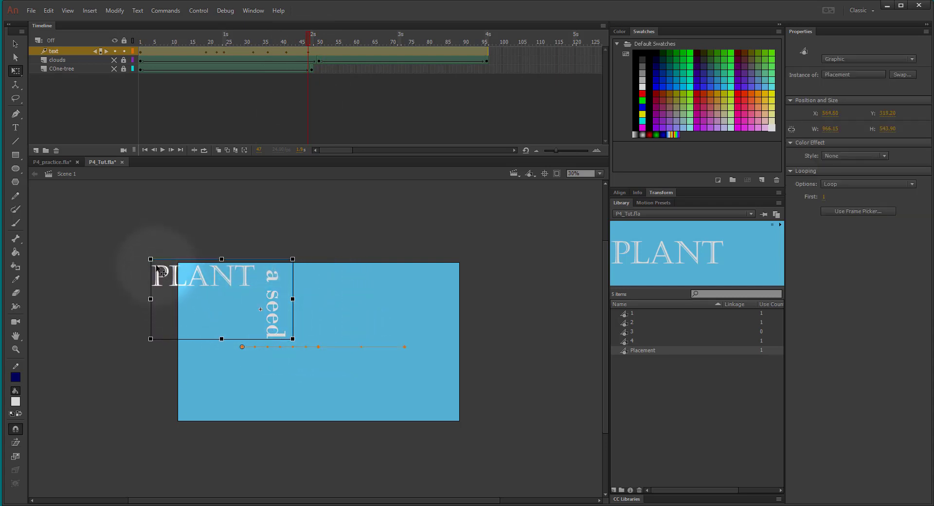
pyautogui.moveTo(150, 258); pyautogui.dragTo(85, 216)
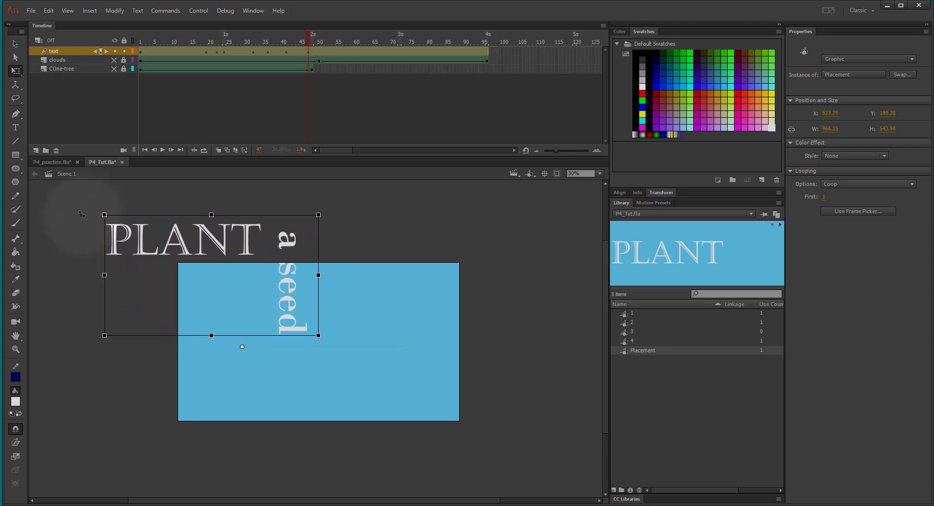
# - Undo the last move and enlargement of the Placement instance at frame 47
pyautogui.moveTo(306, 36)
pyautogui.mouseDown()
pyautogui.moveTo(242, 37)
pyautogui.moveTo(337, 37)
pyautogui.moveTo(215, 36)
pyautogui.moveTo(308, 38)
pyautogui.mouseUp()
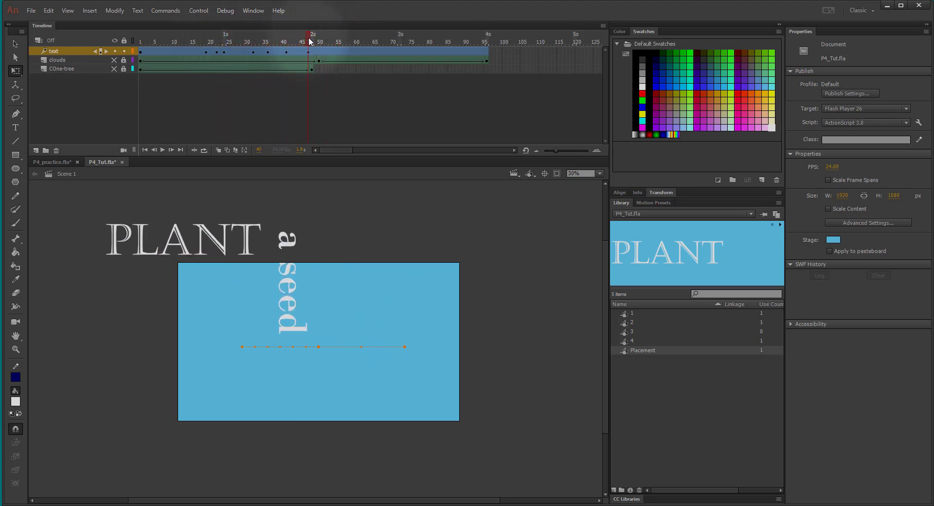
pyautogui.click(308, 52)
pyautogui.click(309, 56)
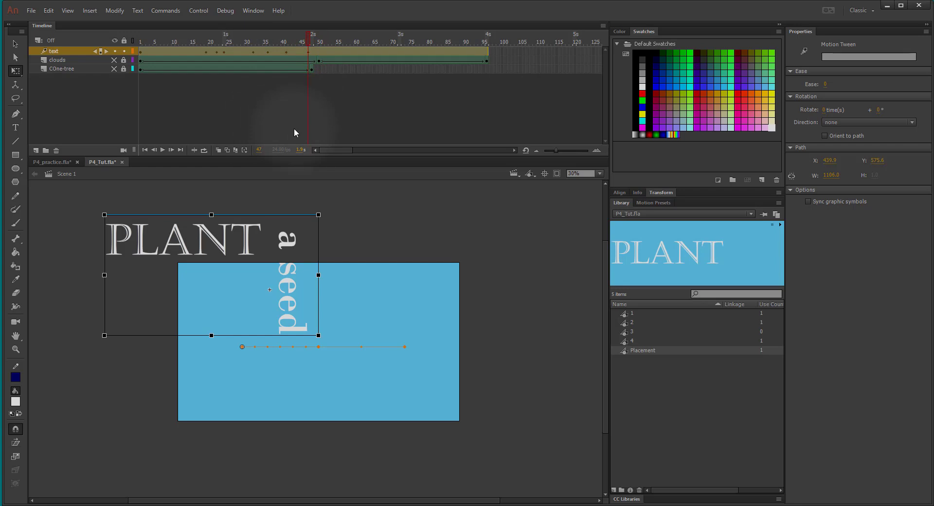
pyautogui.hotkey('ctrl', 'z')
pyautogui.hotkey('ctrl', 'z')
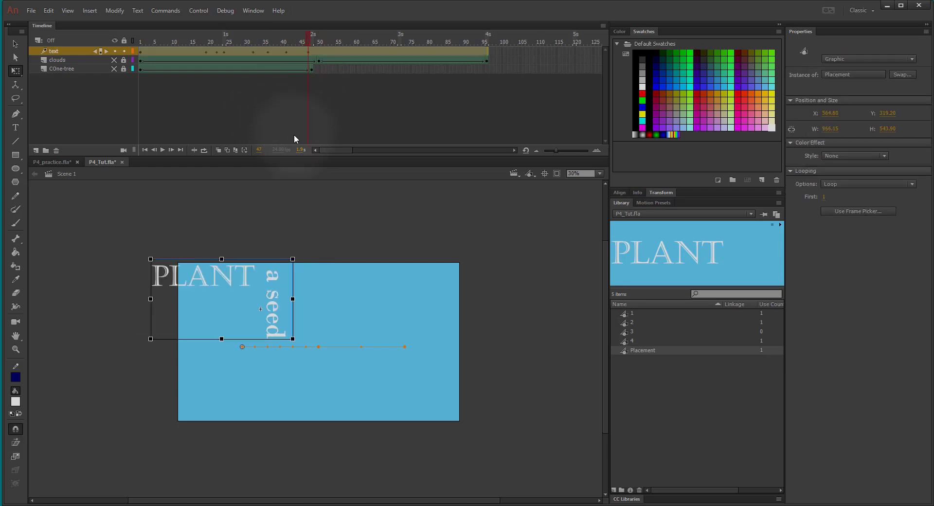
# - Check the text layout from frame 55 to frame 67 in the main scene and save the document
pyautogui.moveTo(309, 38); pyautogui.dragTo(338, 55)
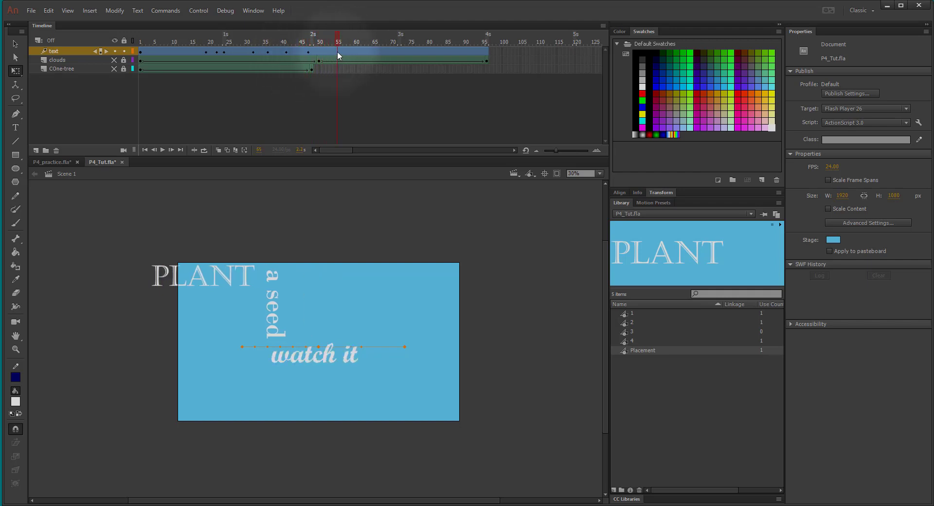
pyautogui.moveTo(374, 59); pyautogui.dragTo(381, 40)
pyautogui.click(382, 51)
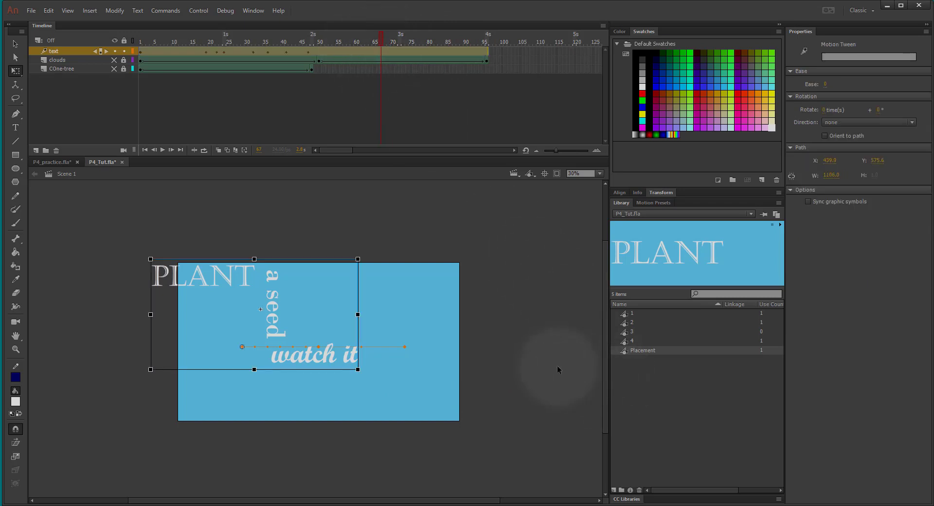
pyautogui.hotkey('ctrl', 's')
# - In the Placement symbol, shift the "GROW" tween on Layer_4 earlier to start at frame 58, and return to Scene 1
pyautogui.doubleClick(623, 351)
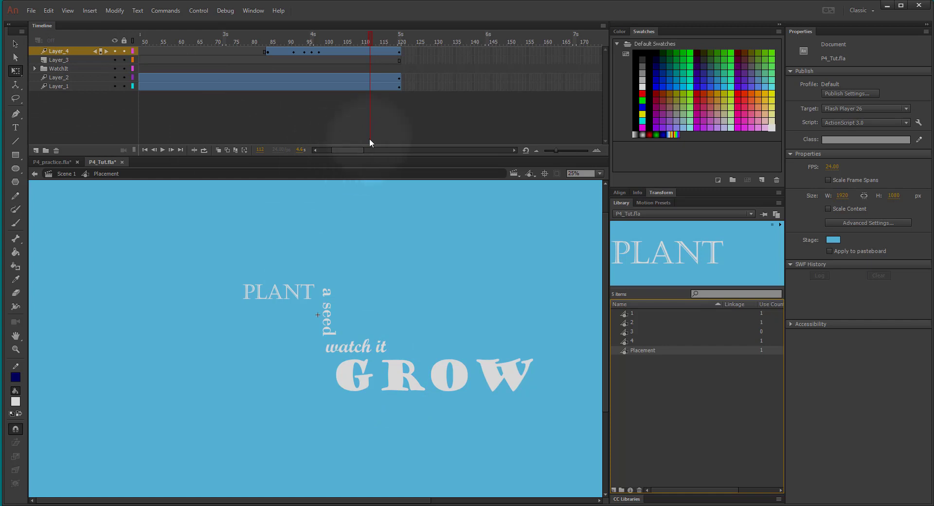
pyautogui.moveTo(368, 41); pyautogui.dragTo(253, 41)
pyautogui.click(276, 52)
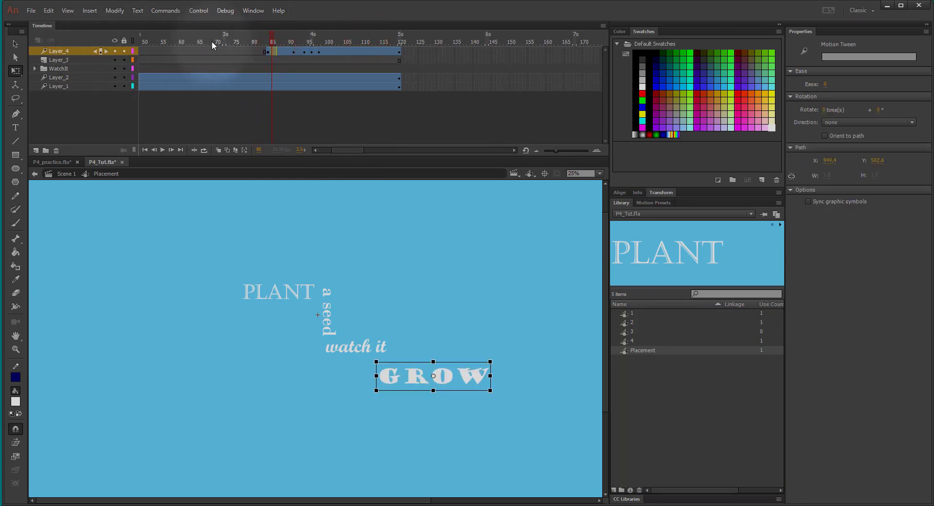
pyautogui.click(34, 69)
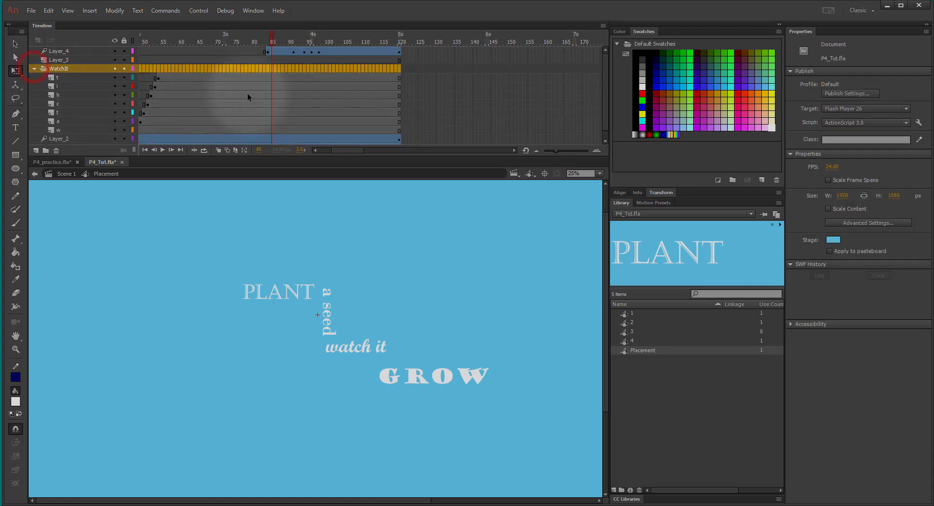
pyautogui.moveTo(272, 35); pyautogui.dragTo(168, 45)
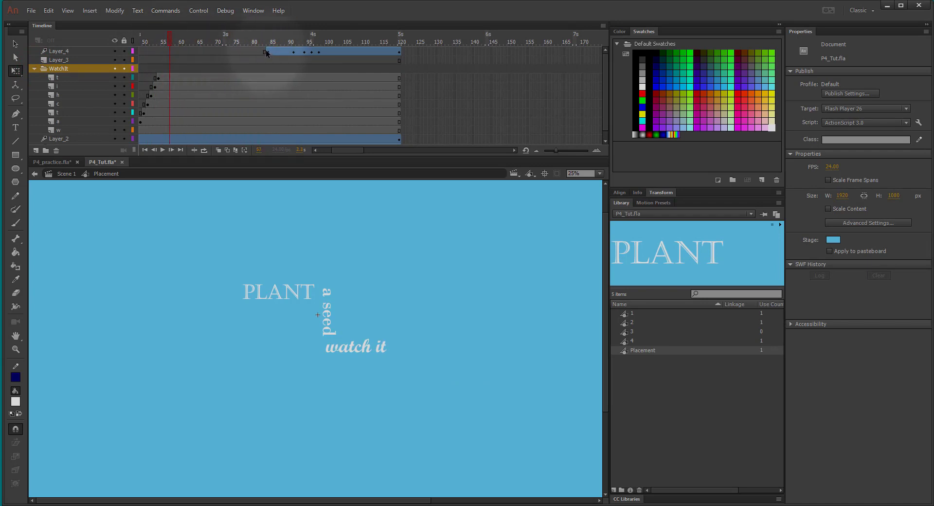
pyautogui.moveTo(266, 51); pyautogui.dragTo(173, 46)
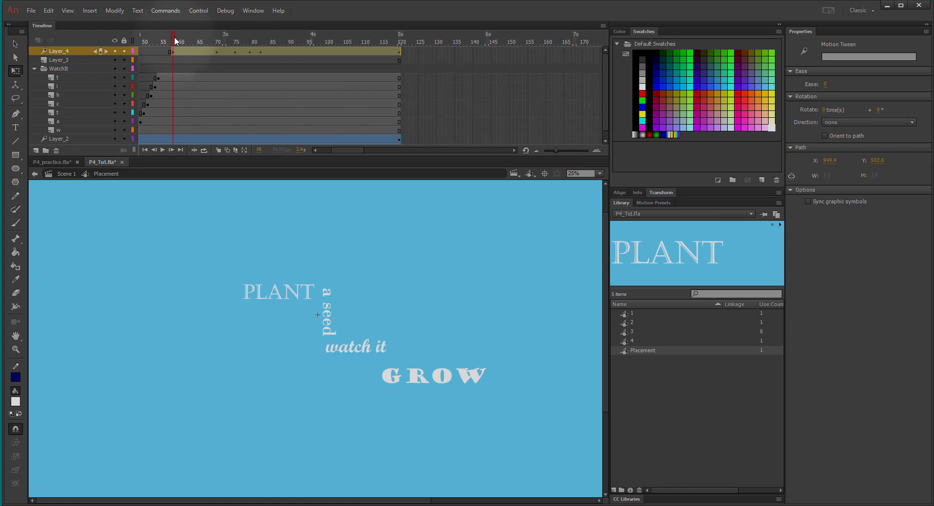
pyautogui.moveTo(173, 41)
pyautogui.mouseDown()
pyautogui.moveTo(253, 42)
pyautogui.moveTo(162, 45)
pyautogui.moveTo(172, 42)
pyautogui.mouseUp()
pyautogui.click(170, 51)
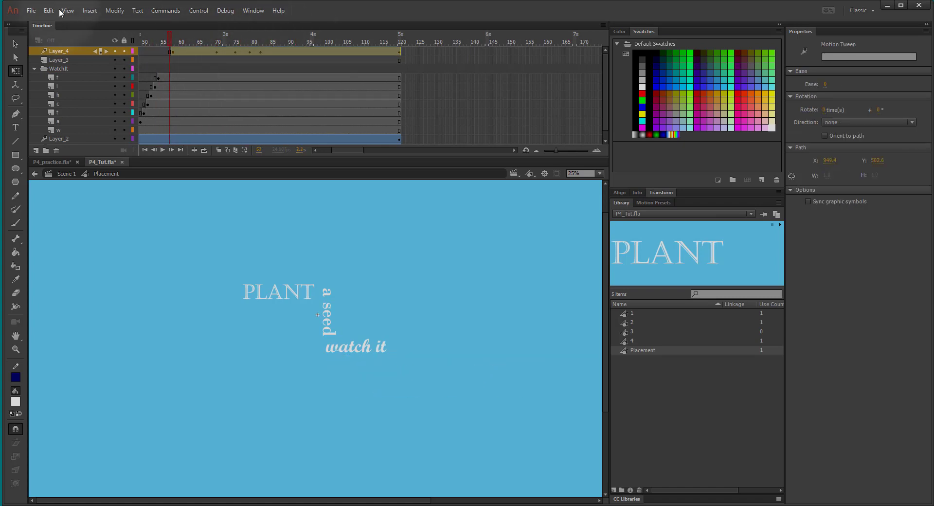
pyautogui.moveTo(431, 273); pyautogui.dragTo(63, 172)
pyautogui.click(63, 173)
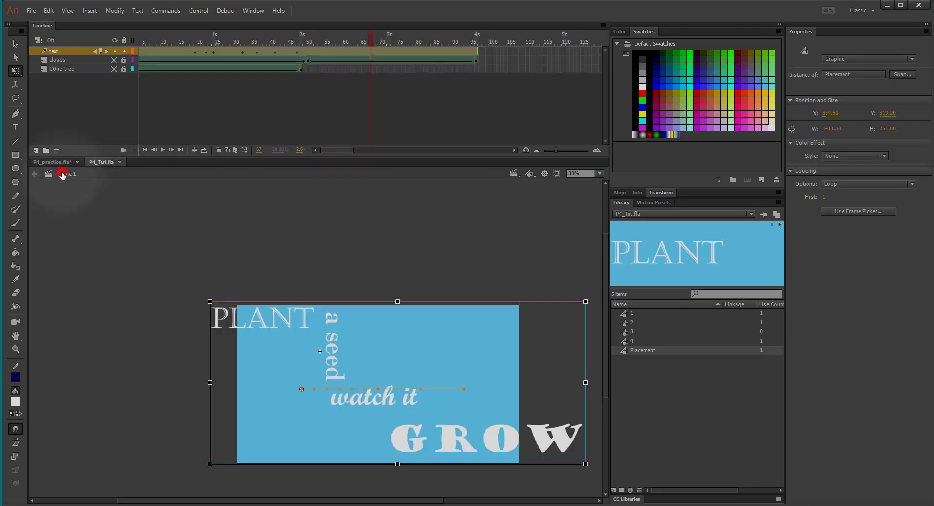
# - Insert keyframes on the text layer at frames 55 and 52
pyautogui.moveTo(368, 30); pyautogui.dragTo(327, 46)
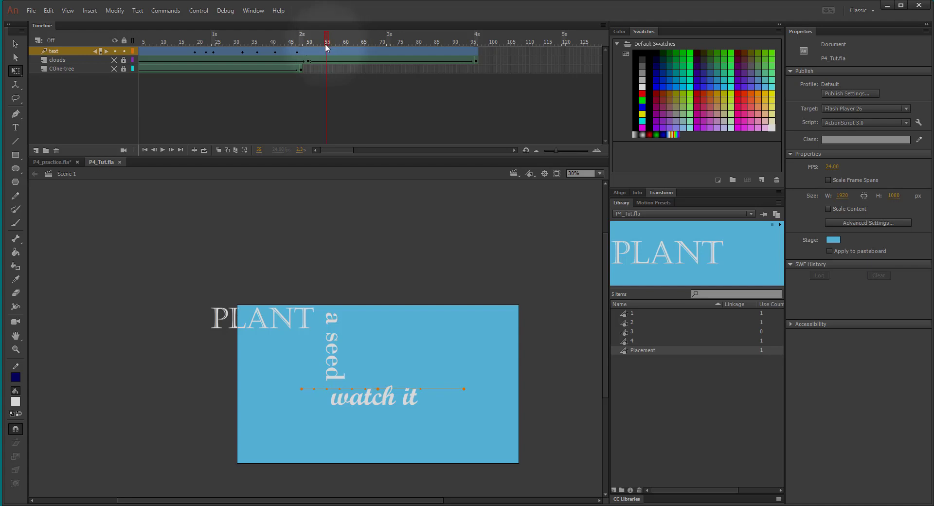
pyautogui.click(325, 51)
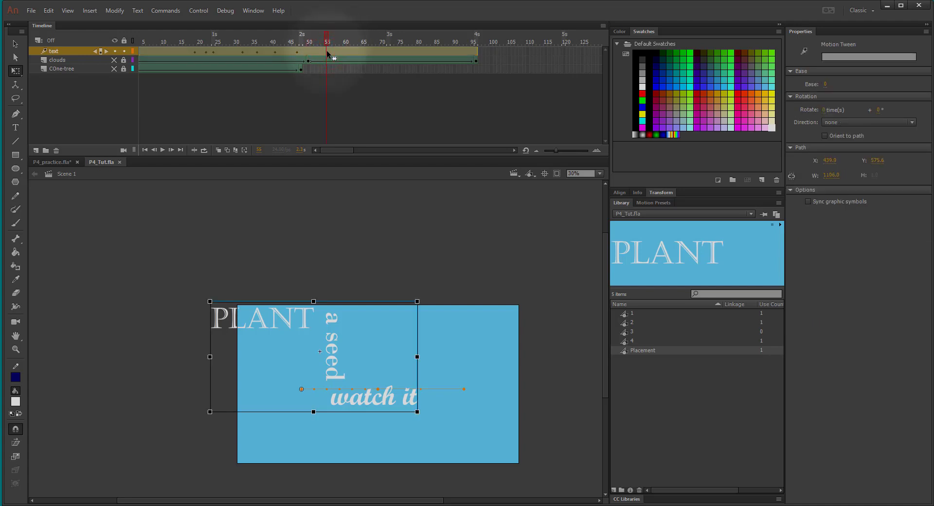
pyautogui.moveTo(325, 35)
pyautogui.mouseDown()
pyautogui.moveTo(344, 38)
pyautogui.moveTo(314, 37)
pyautogui.mouseUp()
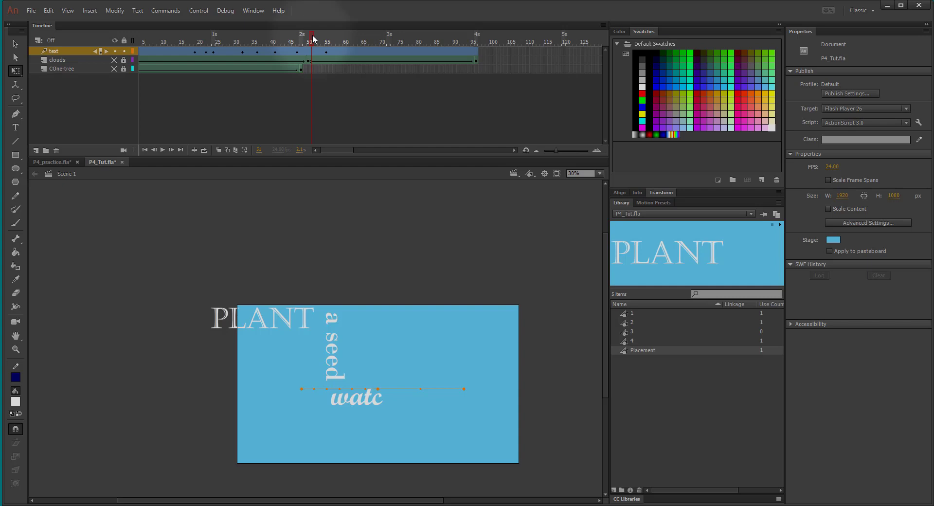
pyautogui.moveTo(313, 39); pyautogui.dragTo(316, 35)
pyautogui.click(316, 50)
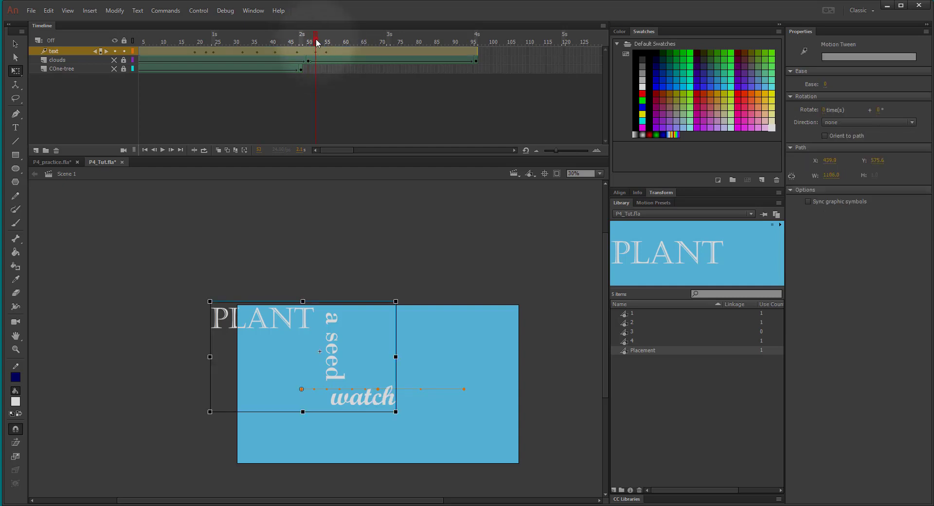
pyautogui.moveTo(316, 43); pyautogui.dragTo(326, 39)
pyautogui.click(325, 50)
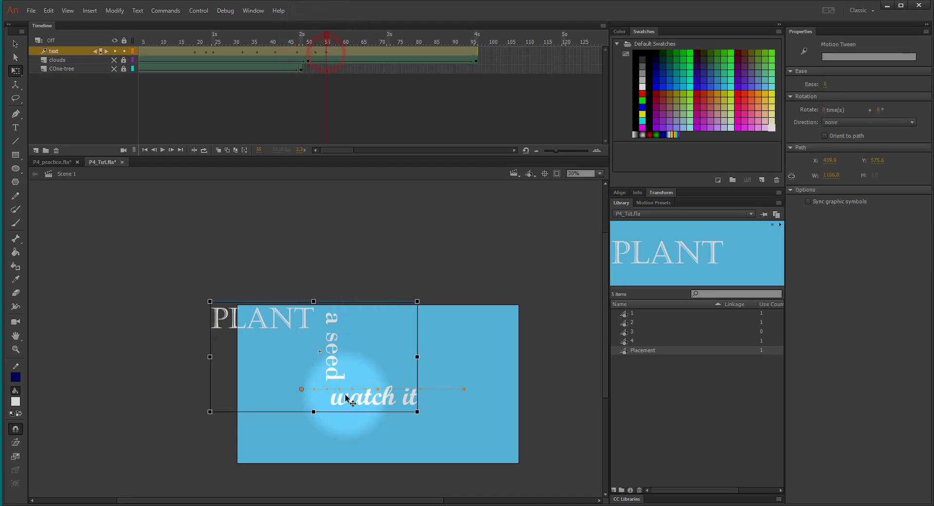
# - At frame 55, move the Placement instance up and left to X about -52 and Y about 38 px, with "watch it" beginning at the stage's left edge
pyautogui.moveTo(353, 401); pyautogui.dragTo(312, 382)
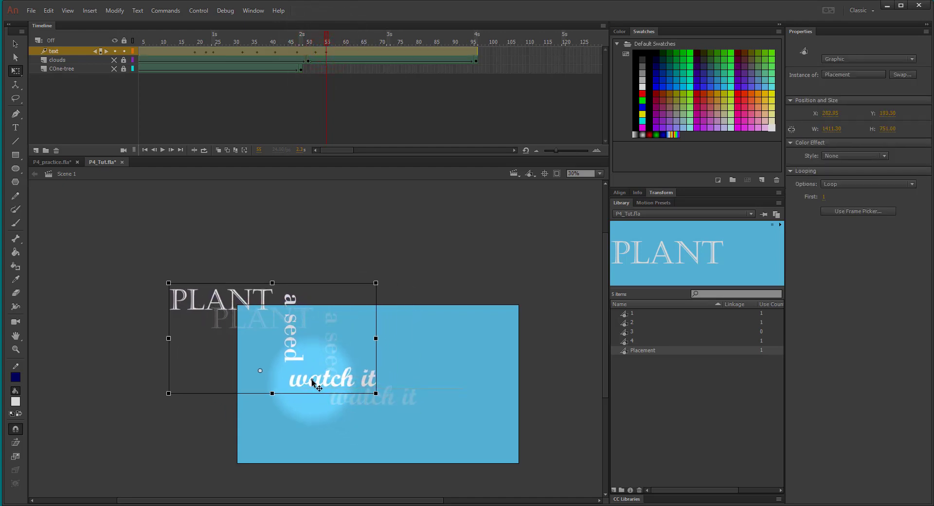
pyautogui.moveTo(326, 39)
pyautogui.mouseDown()
pyautogui.moveTo(358, 39)
pyautogui.moveTo(326, 39)
pyautogui.mouseUp()
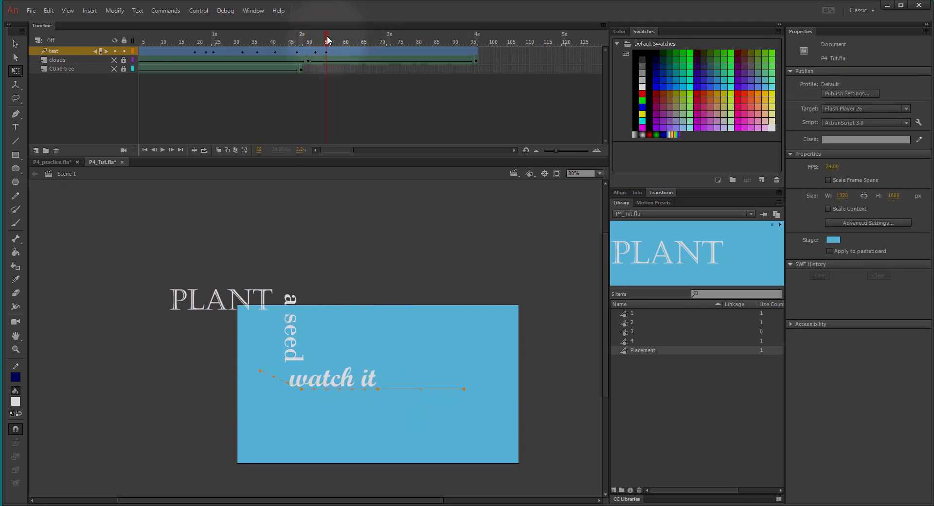
pyautogui.click(336, 385)
pyautogui.moveTo(337, 384); pyautogui.dragTo(312, 370)
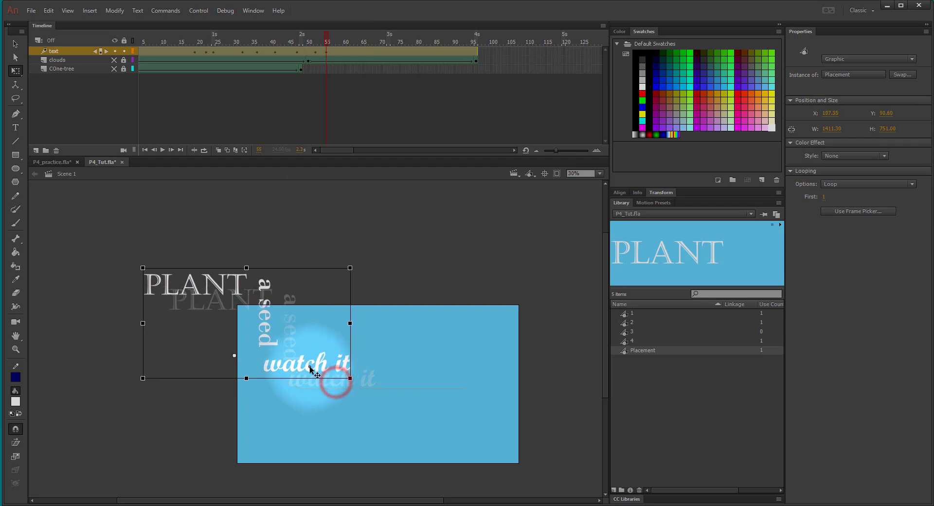
pyautogui.moveTo(326, 38)
pyautogui.mouseDown()
pyautogui.moveTo(385, 42)
pyautogui.moveTo(326, 45)
pyautogui.mouseUp()
pyautogui.moveTo(324, 371); pyautogui.dragTo(304, 362)
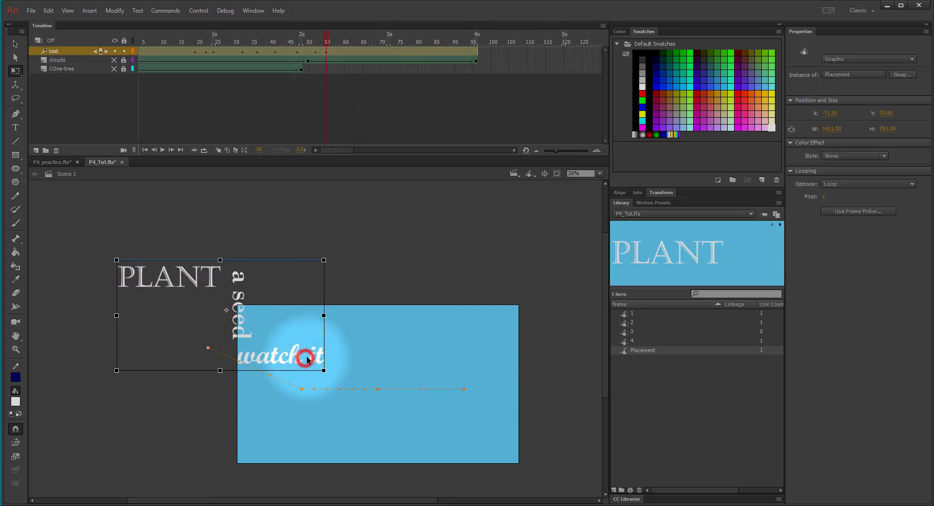
pyautogui.moveTo(293, 357); pyautogui.dragTo(297, 359)
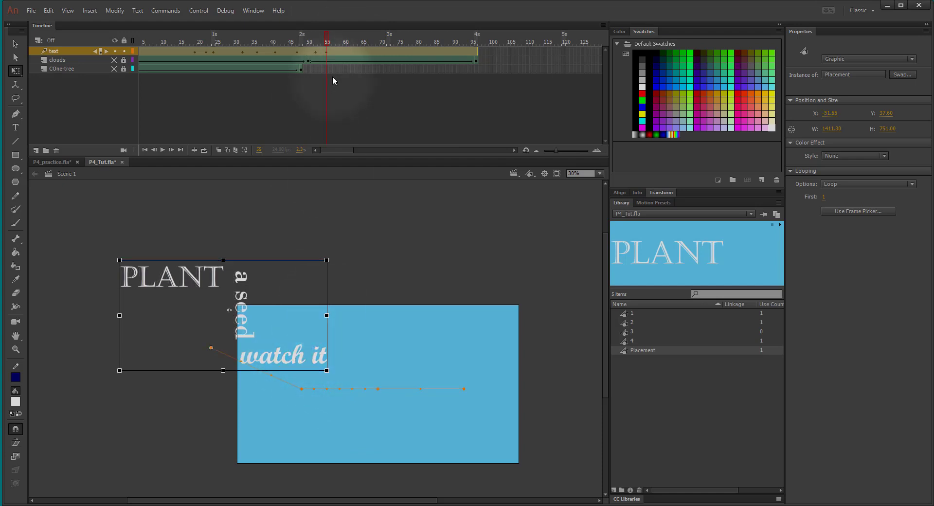
# - Play the main scene's animation from frame 1 to review the text movement
pyautogui.moveTo(326, 39); pyautogui.dragTo(156, 35)
pyautogui.click(146, 52)
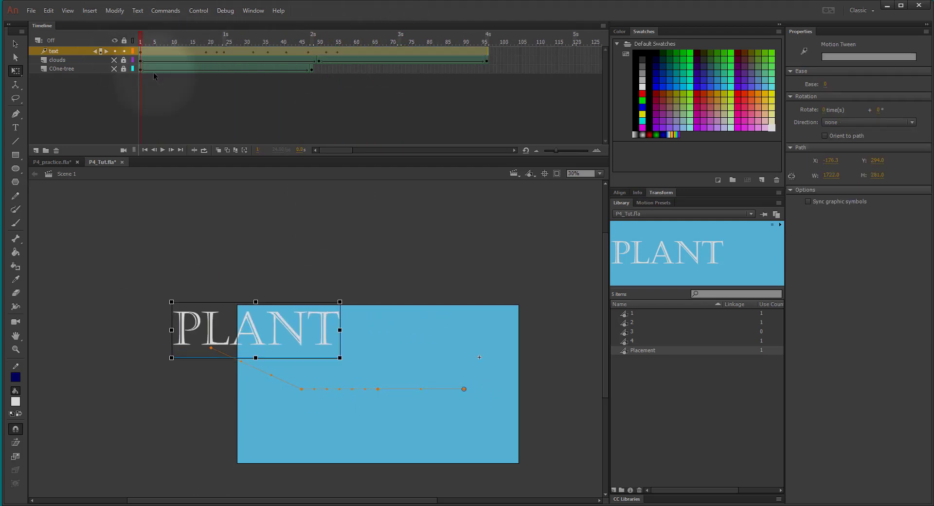
pyautogui.click(165, 150)
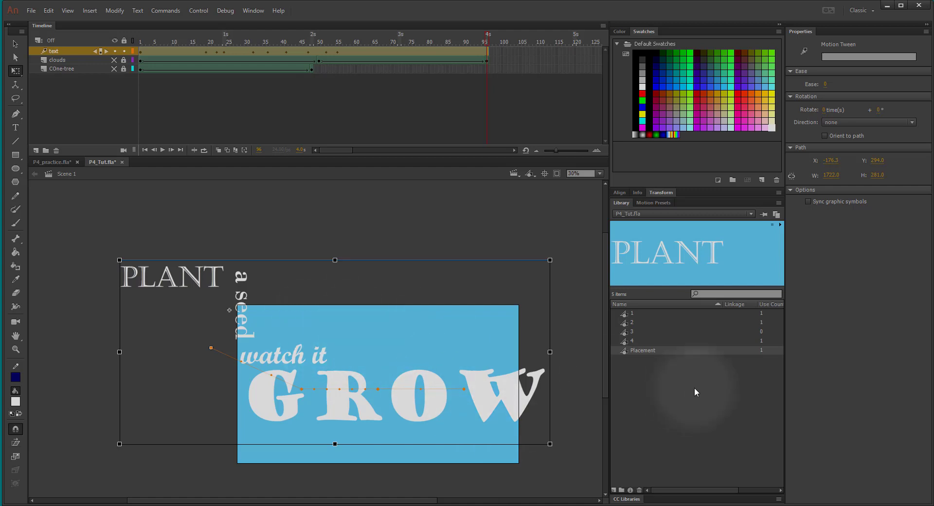
# - Collapse the WatchIt layer folder inside the Placement symbol and return to Scene 1
pyautogui.doubleClick(624, 351)
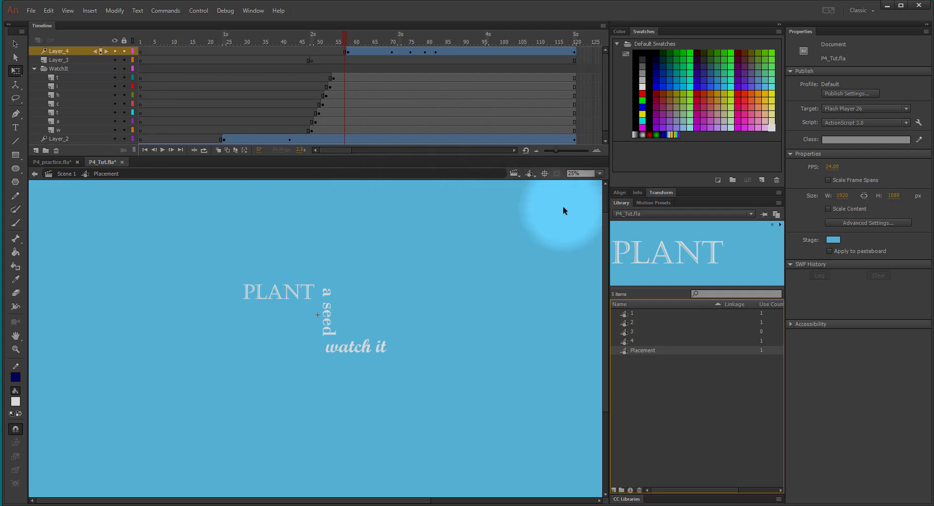
pyautogui.click(34, 69)
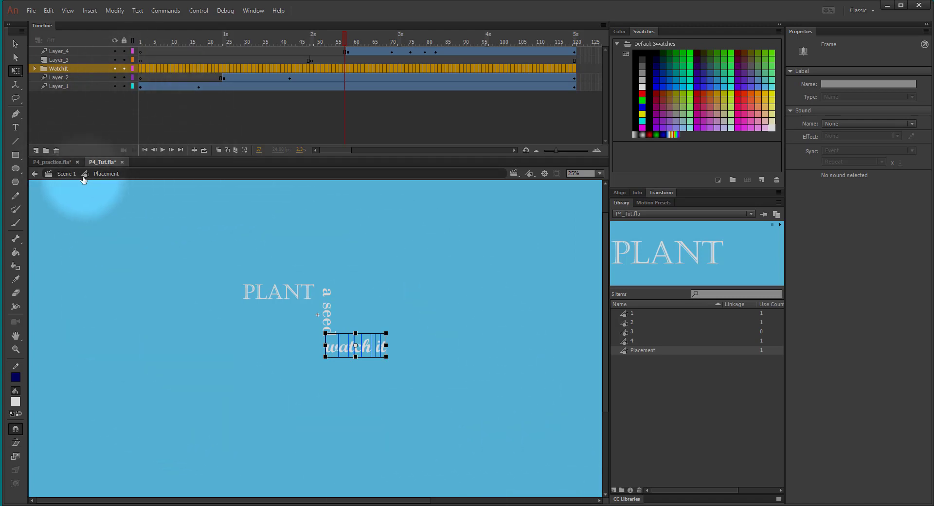
pyautogui.click(66, 174)
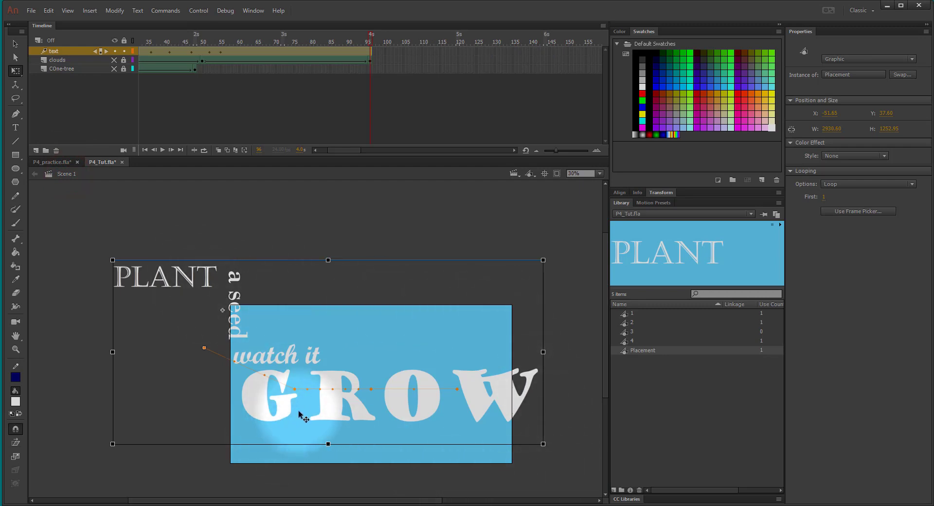
pyautogui.doubleClick(628, 352)
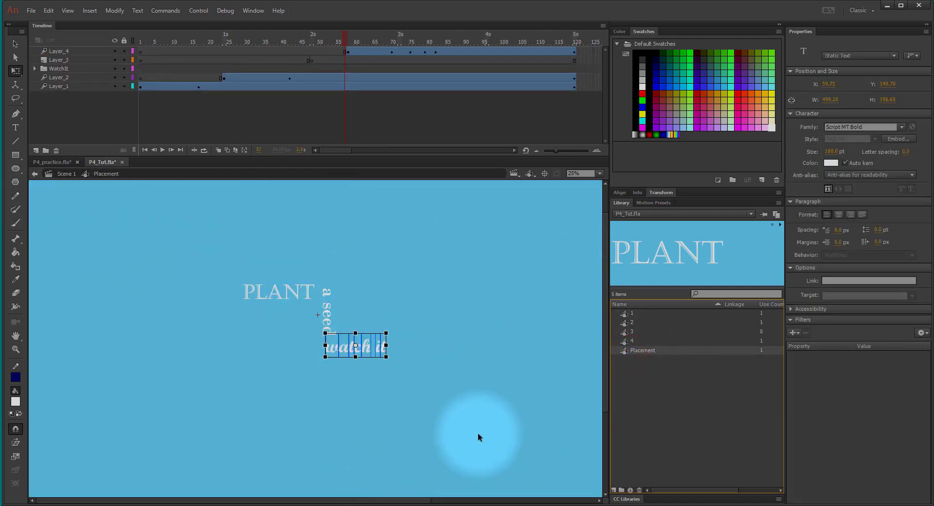
pyautogui.click(60, 175)
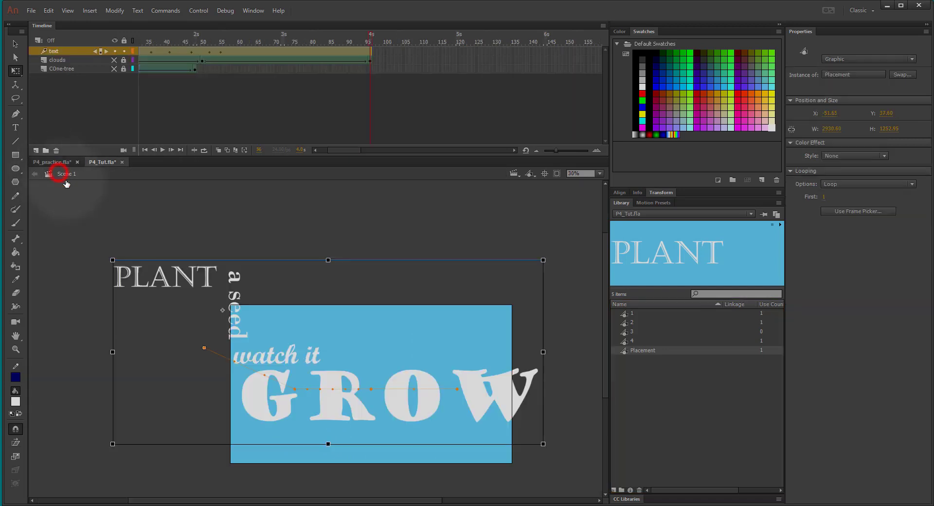